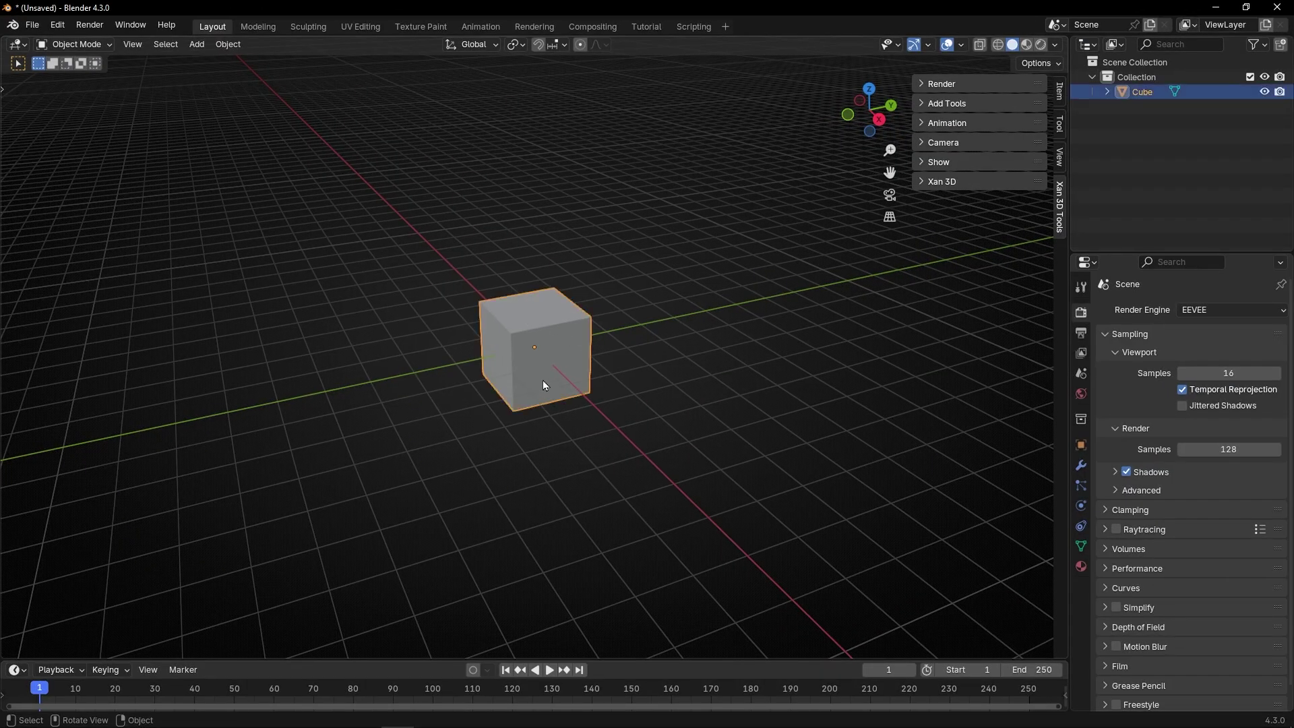
Step: Hide the default cube, add a Monkey mesh, zoom in and show Suzanne's object properties
key("Delete")
key("shift+a")
type("monek")
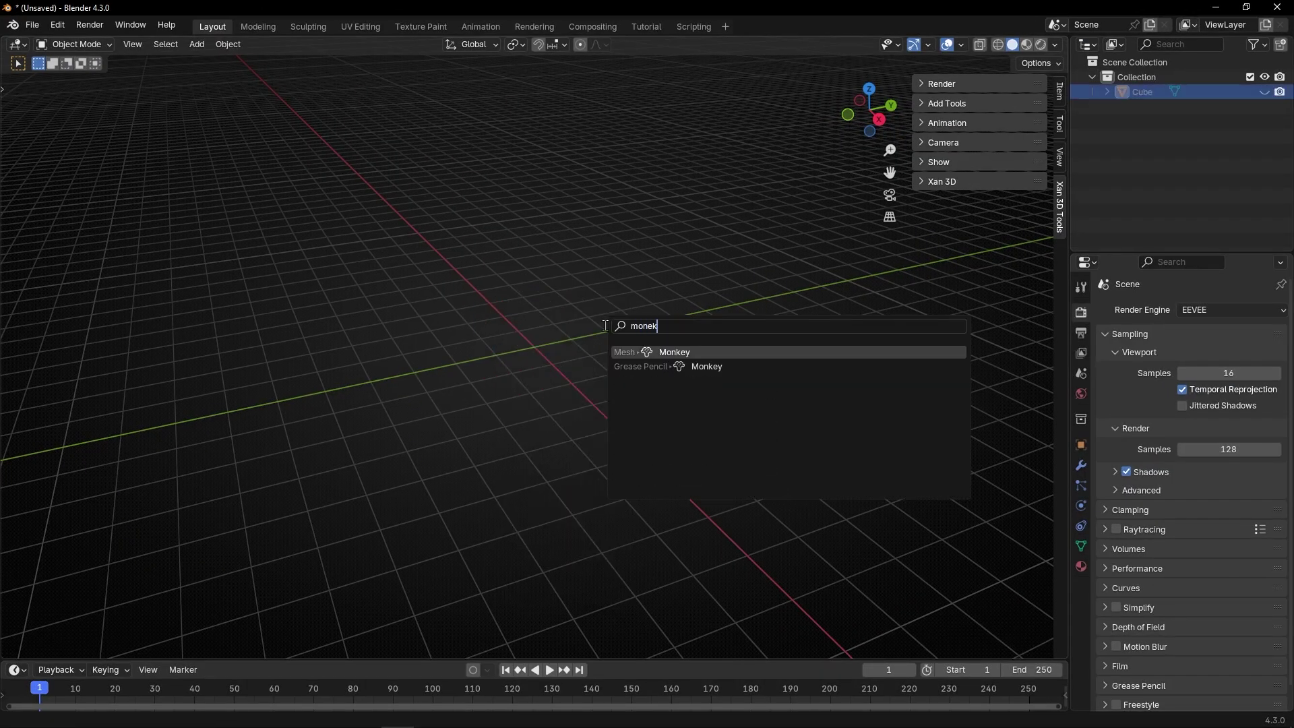
key("Return")
scroll(605, 326, "up", 5)
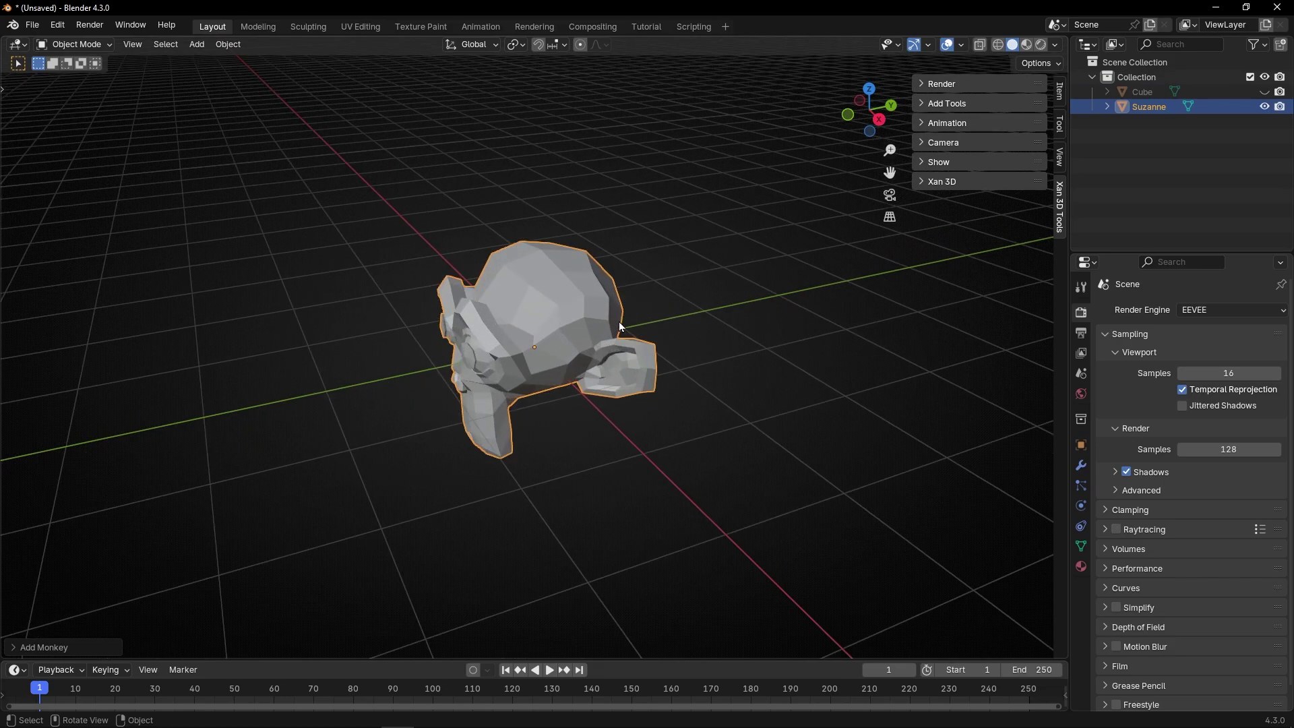
left_click(1081, 446)
Step: Enable Bounds in Suzanne's Viewport Display settings to show her bounding box
left_click(1110, 336)
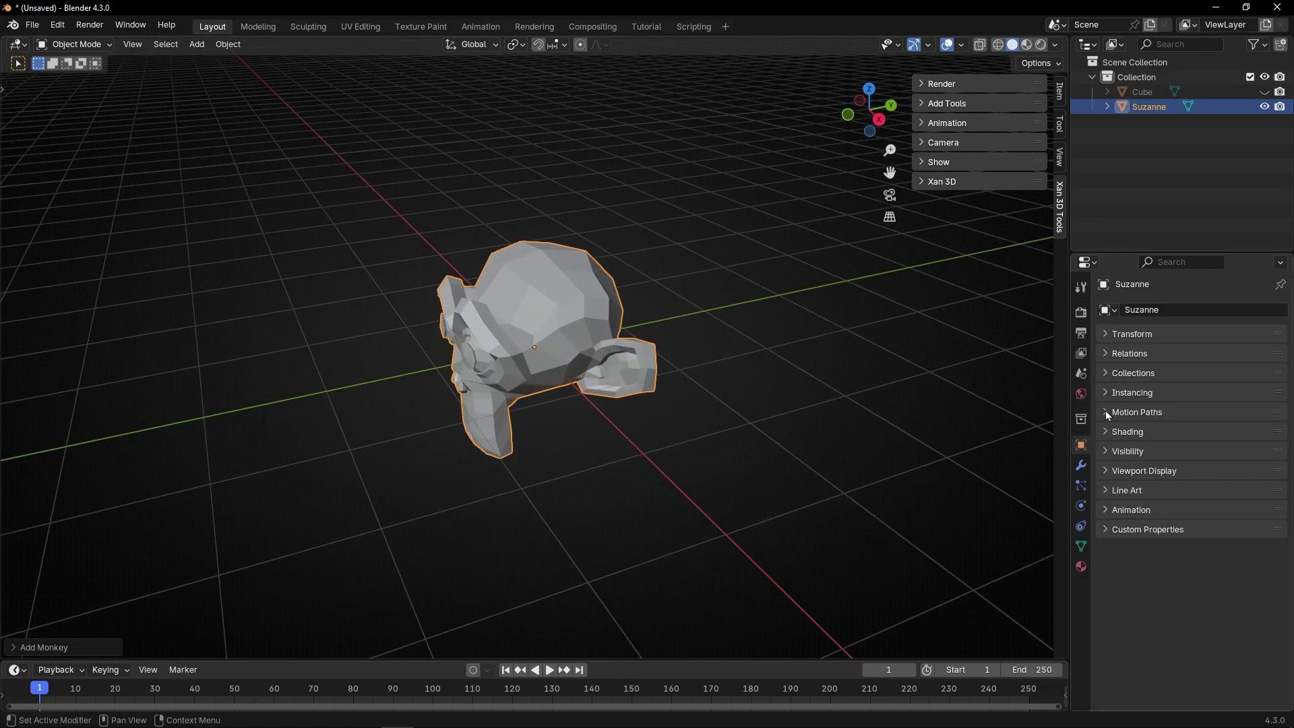
left_click(1109, 472)
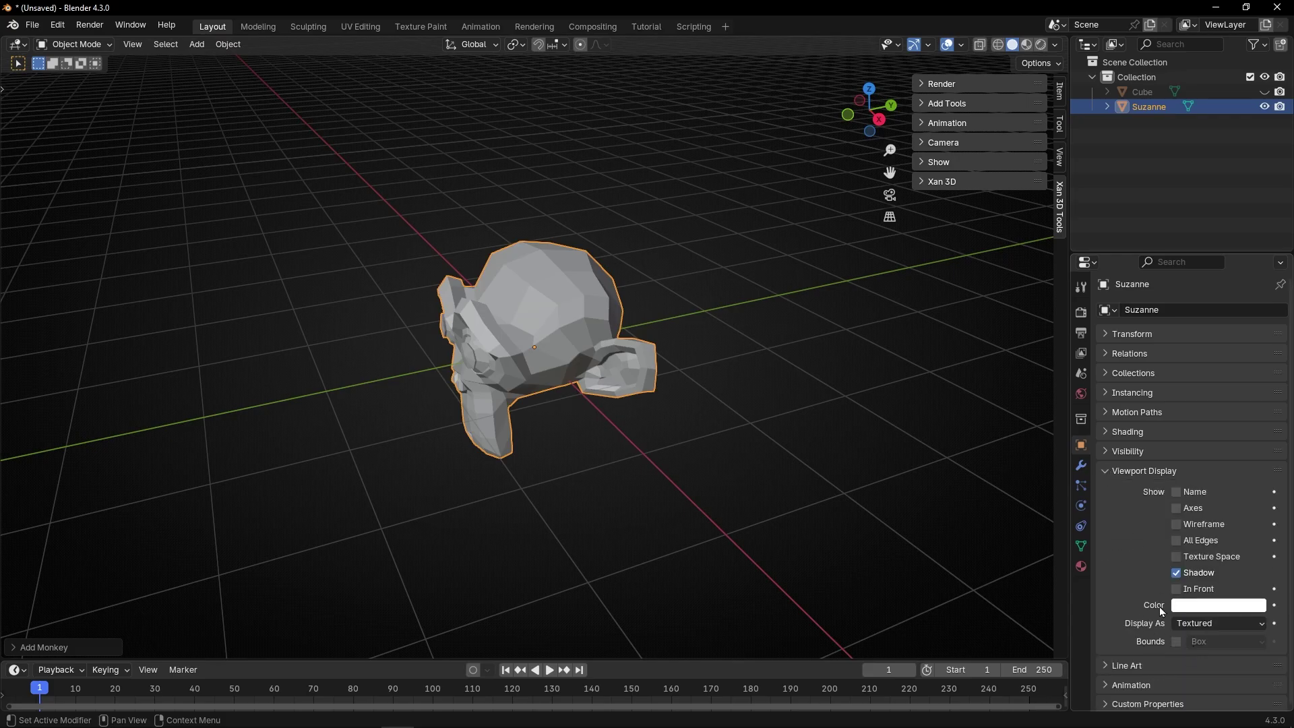
left_click(1176, 642)
Step: Inspect Suzanne from several angles and show her 2.73 × 1.7 × 1.97 m dimensions in the sidebar
middle_click_drag(569, 478, 805, 135)
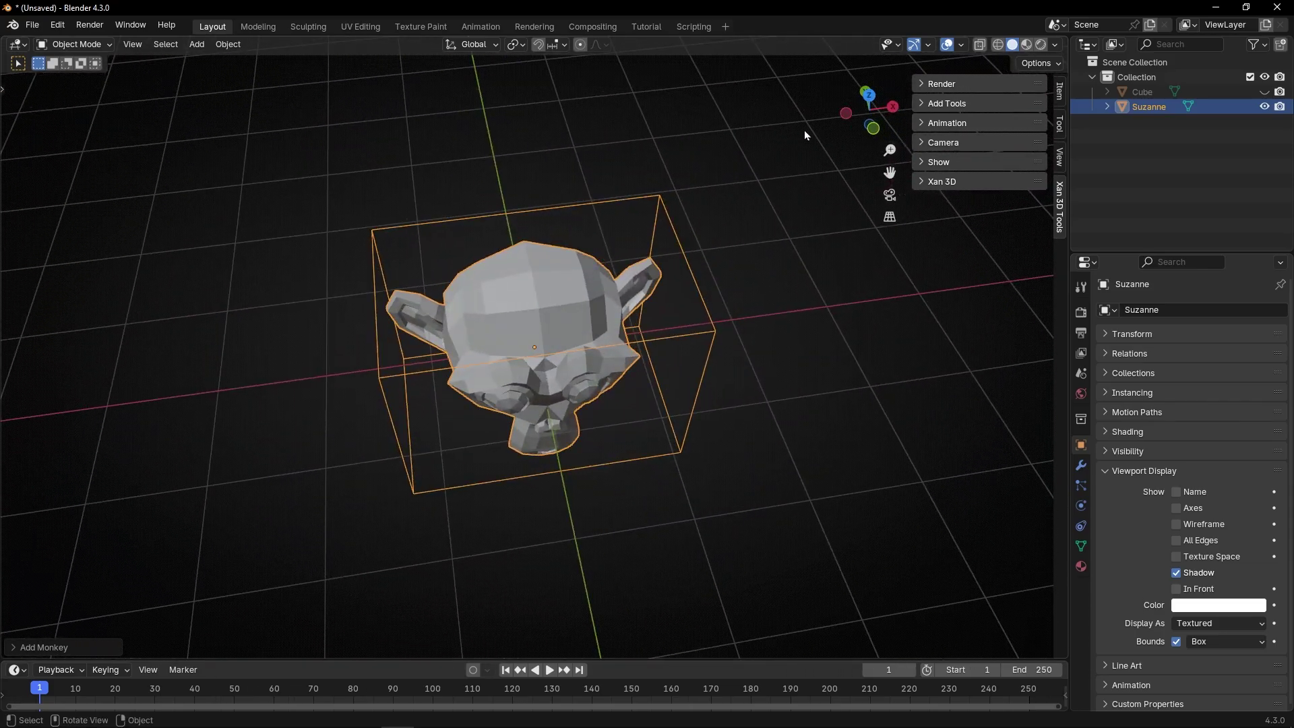
left_click(871, 98)
scroll(774, 257, "up", 3)
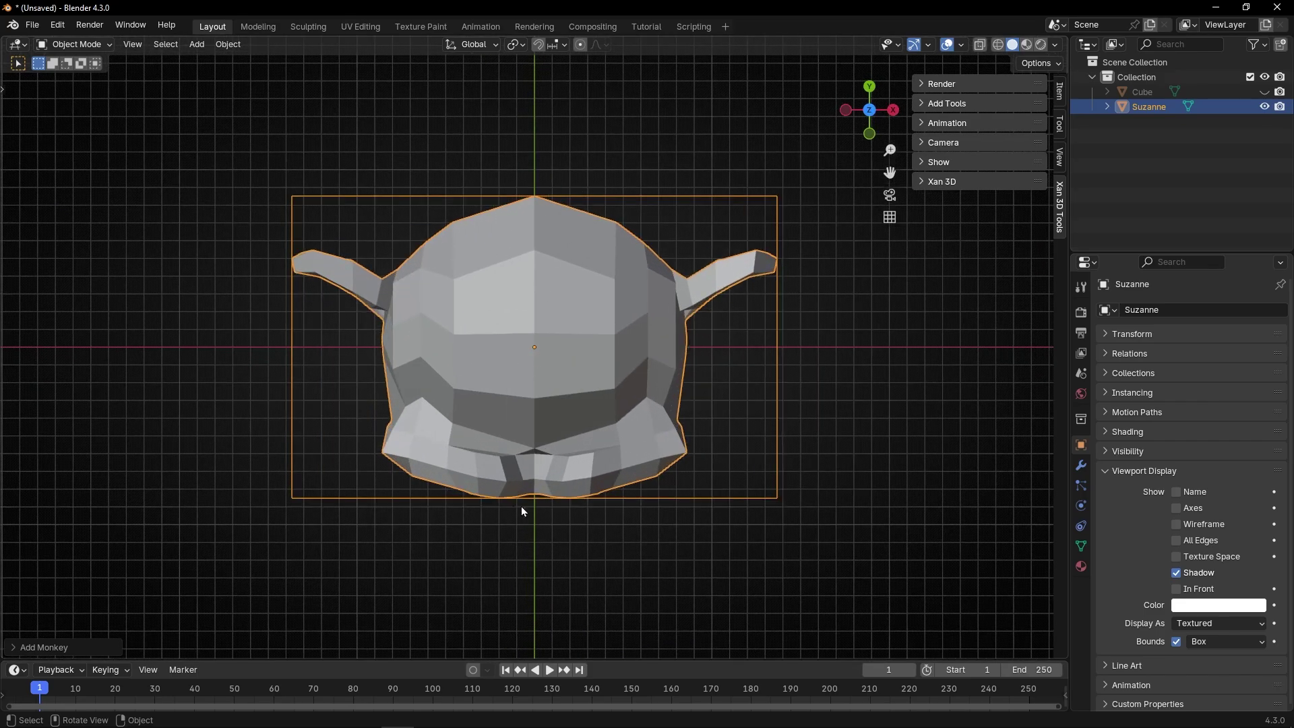
middle_click_drag(538, 482, 715, 305)
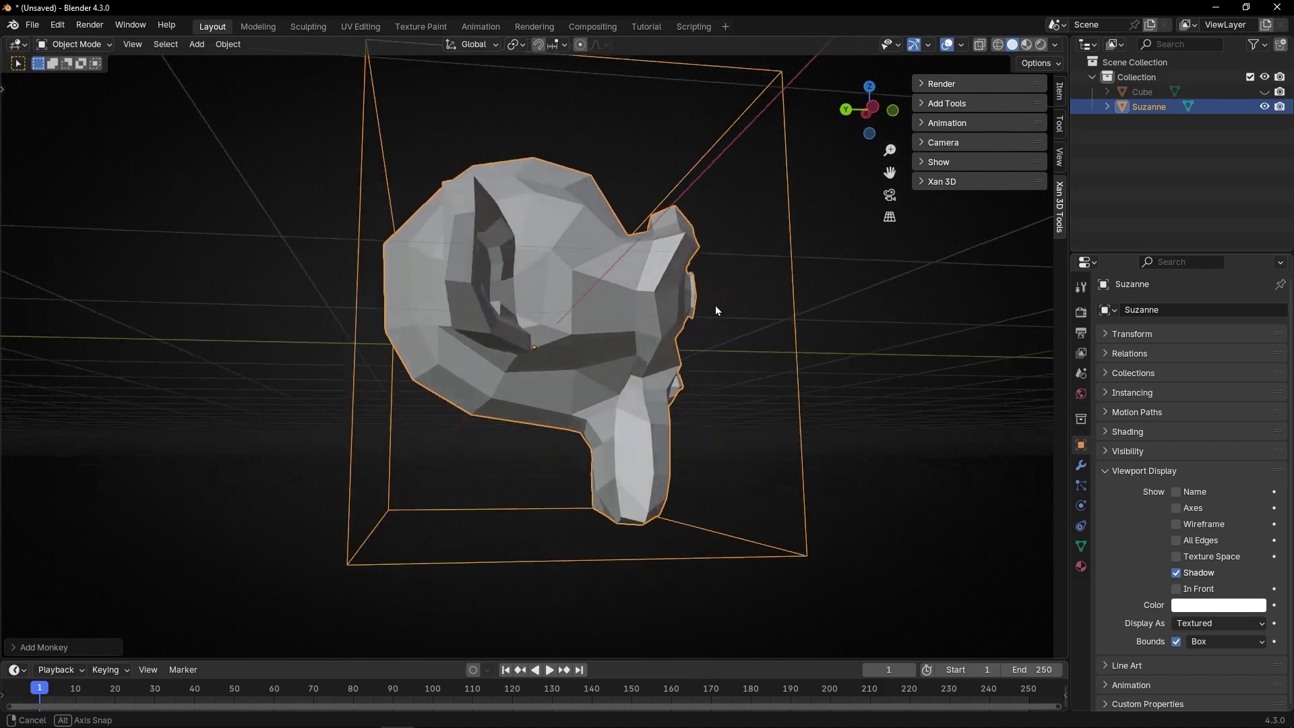
left_click(874, 107)
middle_click_drag(792, 251, 531, 390)
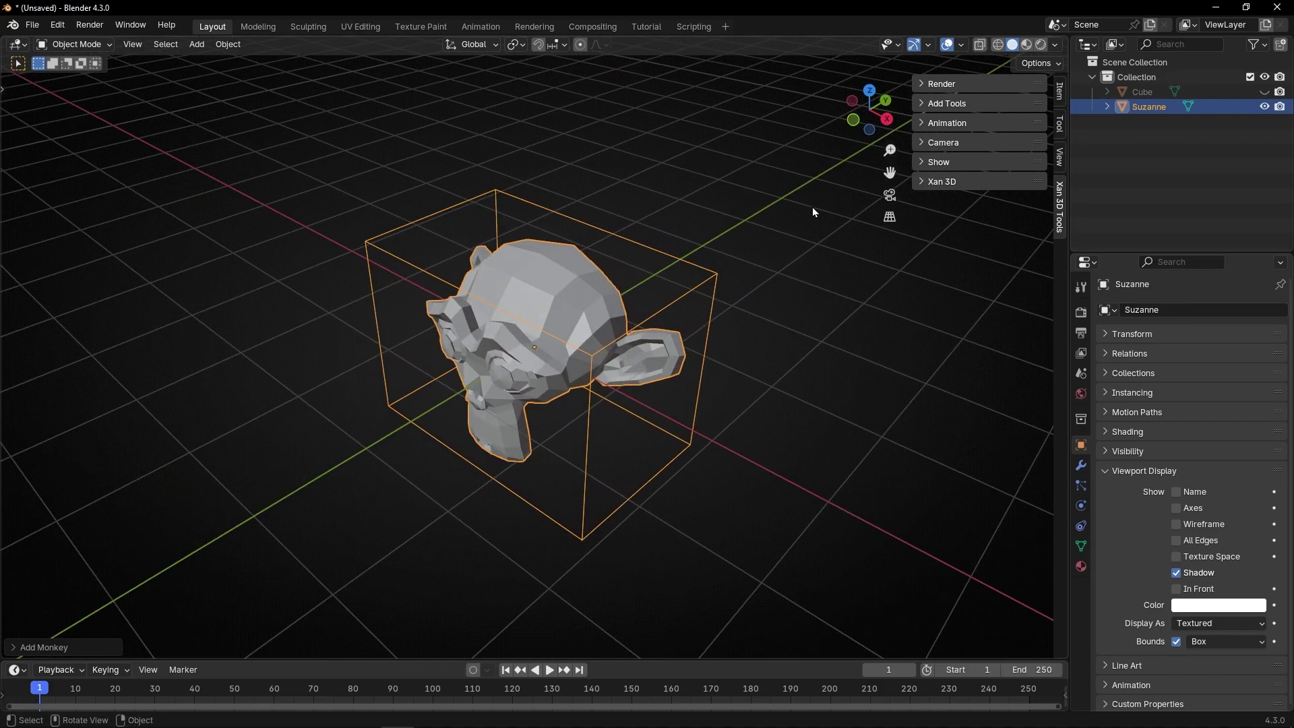
left_click(1056, 95)
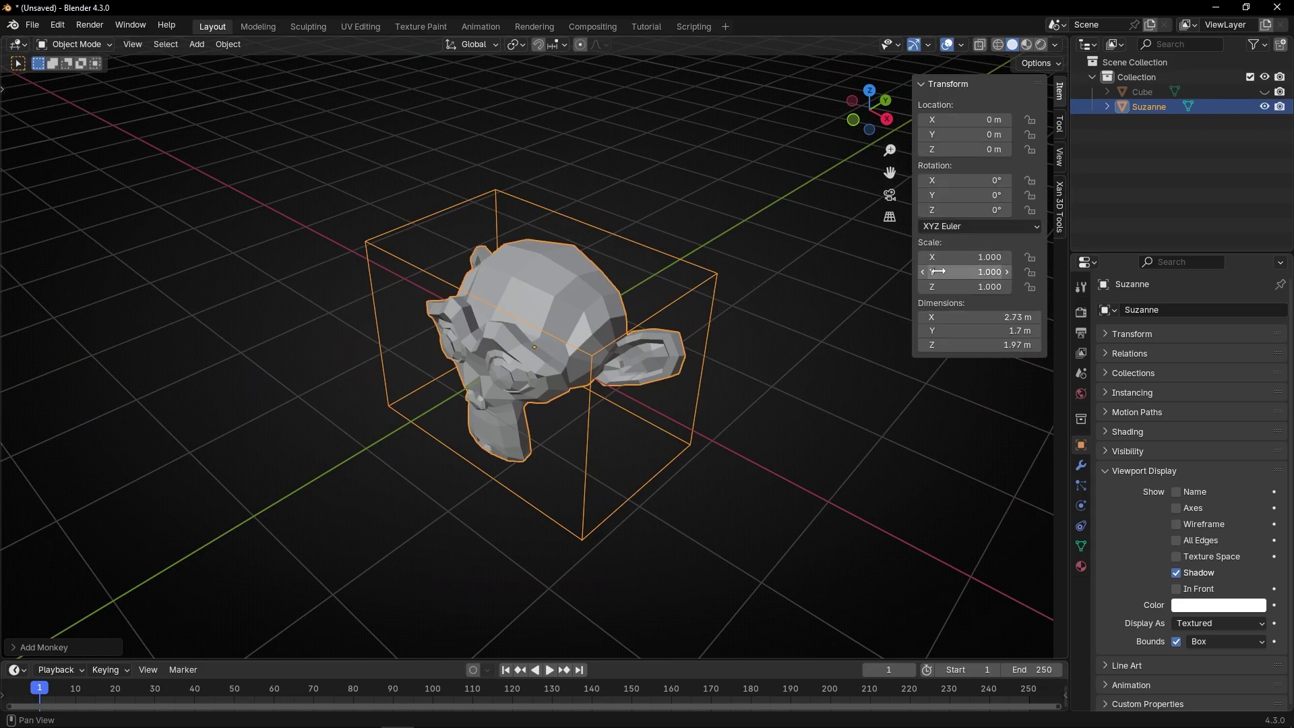
Step: Stretch Suzanne along X, undo back to scale 1.000, and view her from the front
left_click_drag(944, 256, 952, 286)
key("ctrl+z")
key("ctrl+z")
key("ctrl+z")
middle_click_drag(698, 346, 632, 349)
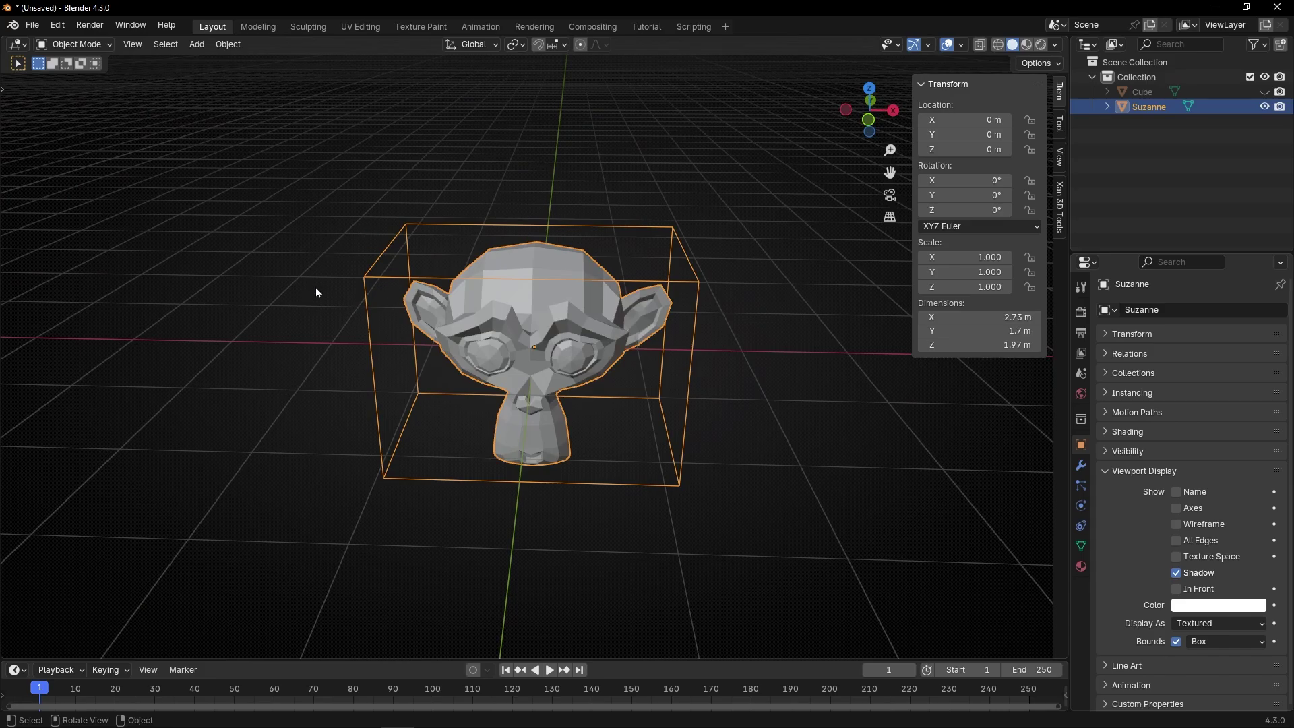
middle_click_drag(317, 292, 375, 331)
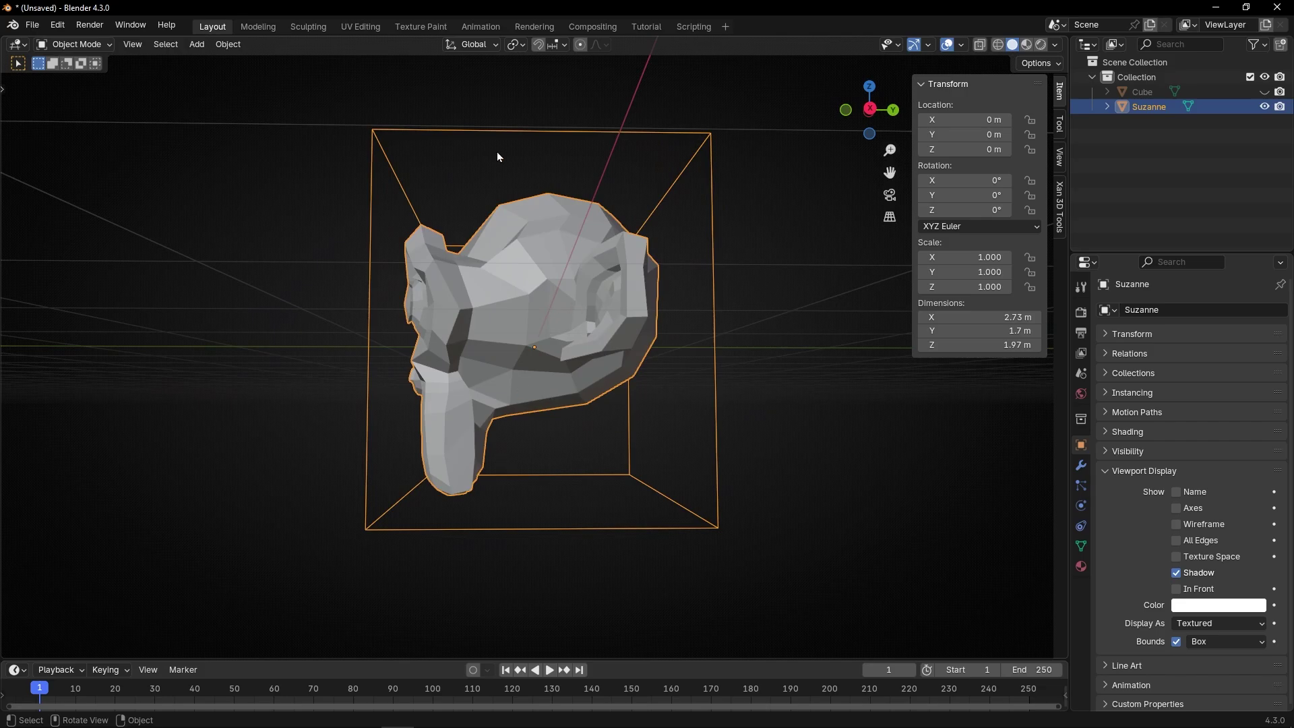
middle_click_drag(498, 158, 973, 499)
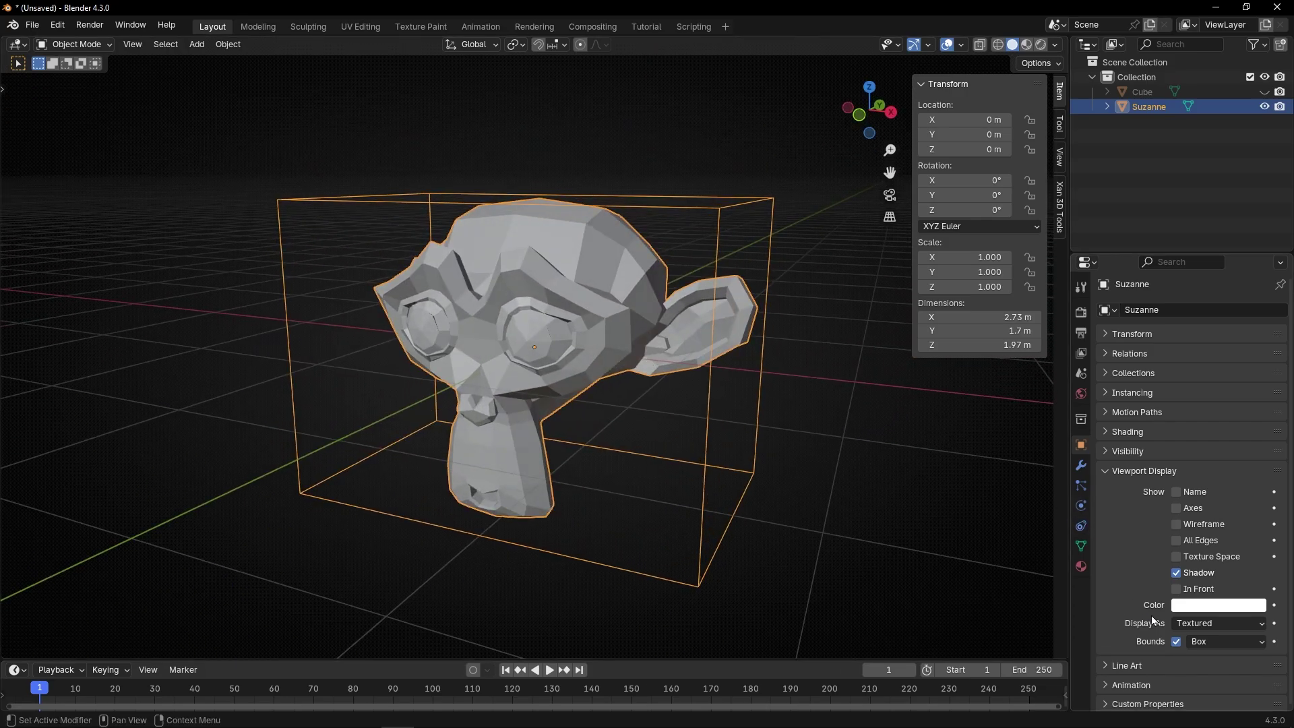
Step: Turn off Suzanne's bounding box display and collapse Viewport Display
left_click(1177, 642)
left_click(1114, 472)
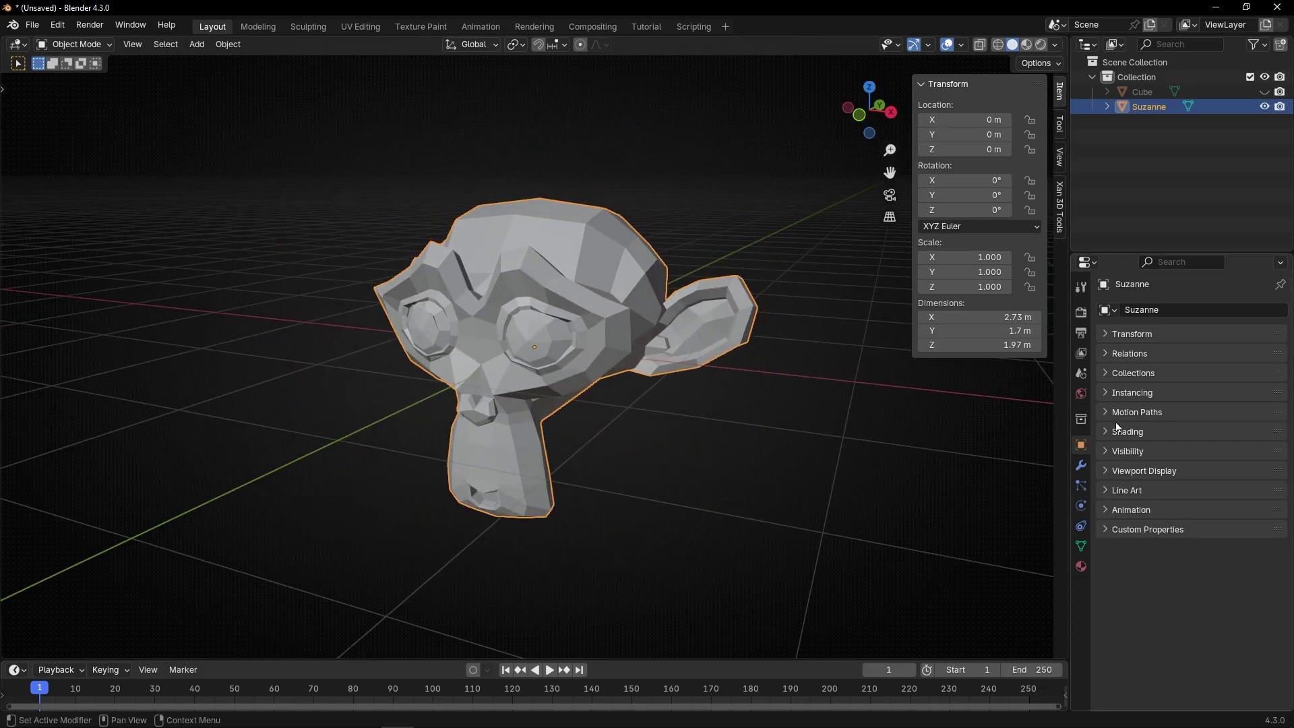
scroll(762, 344, "down", 4)
Step: Move Suzanne up-left to about (−2.71, −0.85, 1.73) m, then unhide and select the cube
key("g")
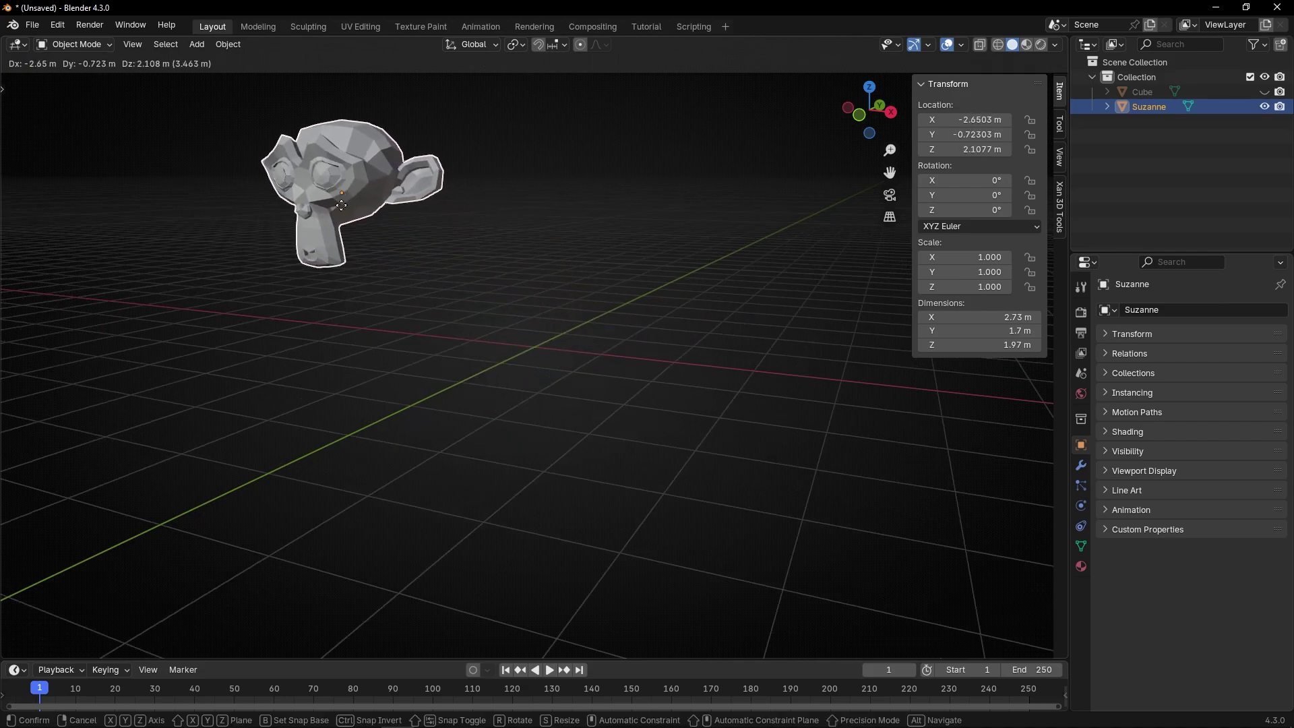
left_click(375, 172)
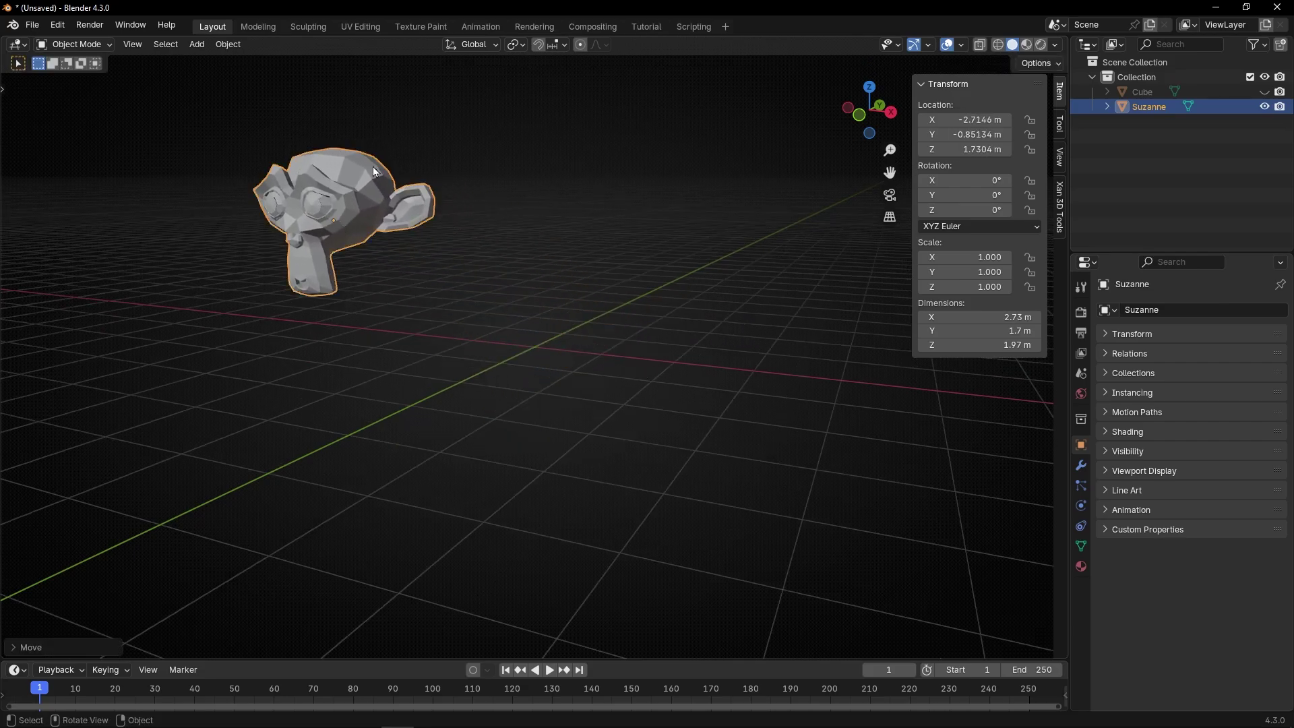
left_click(1264, 92)
left_click(559, 379)
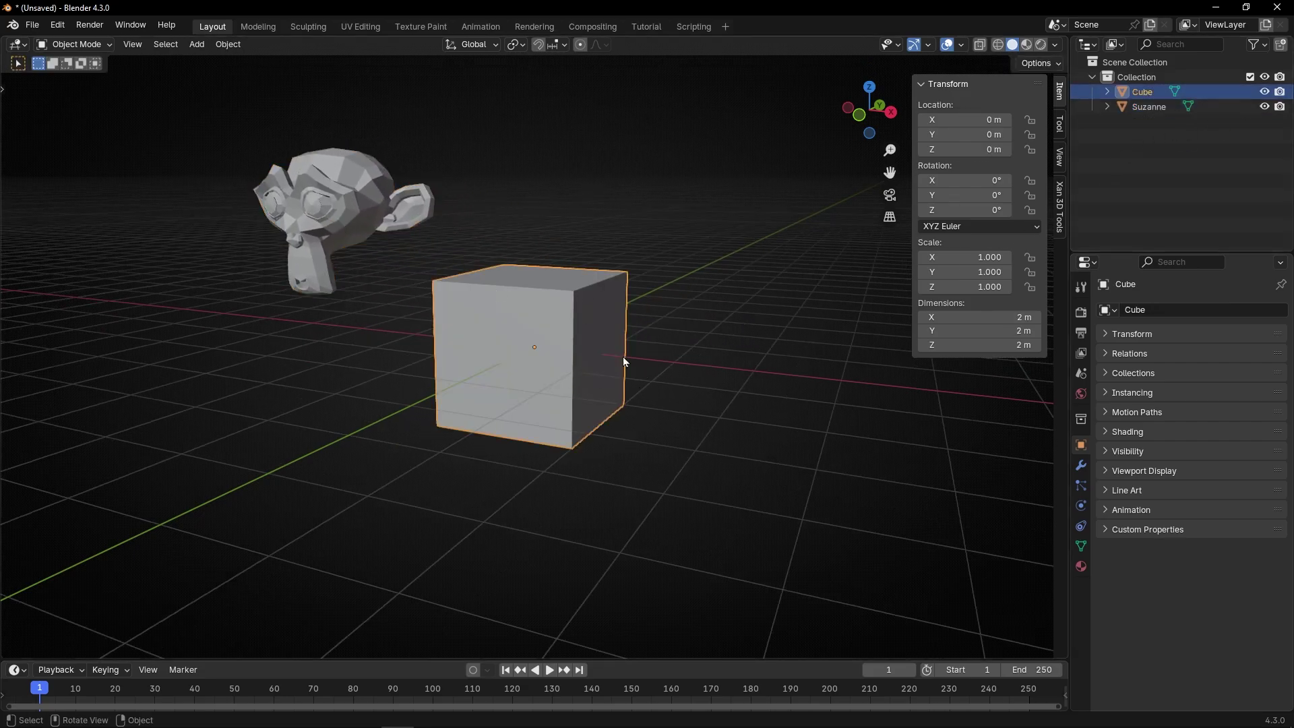
Step: In the Tutorial workspace, create a new Geometry Nodes tree for the cube and close the timeline
left_click(648, 27)
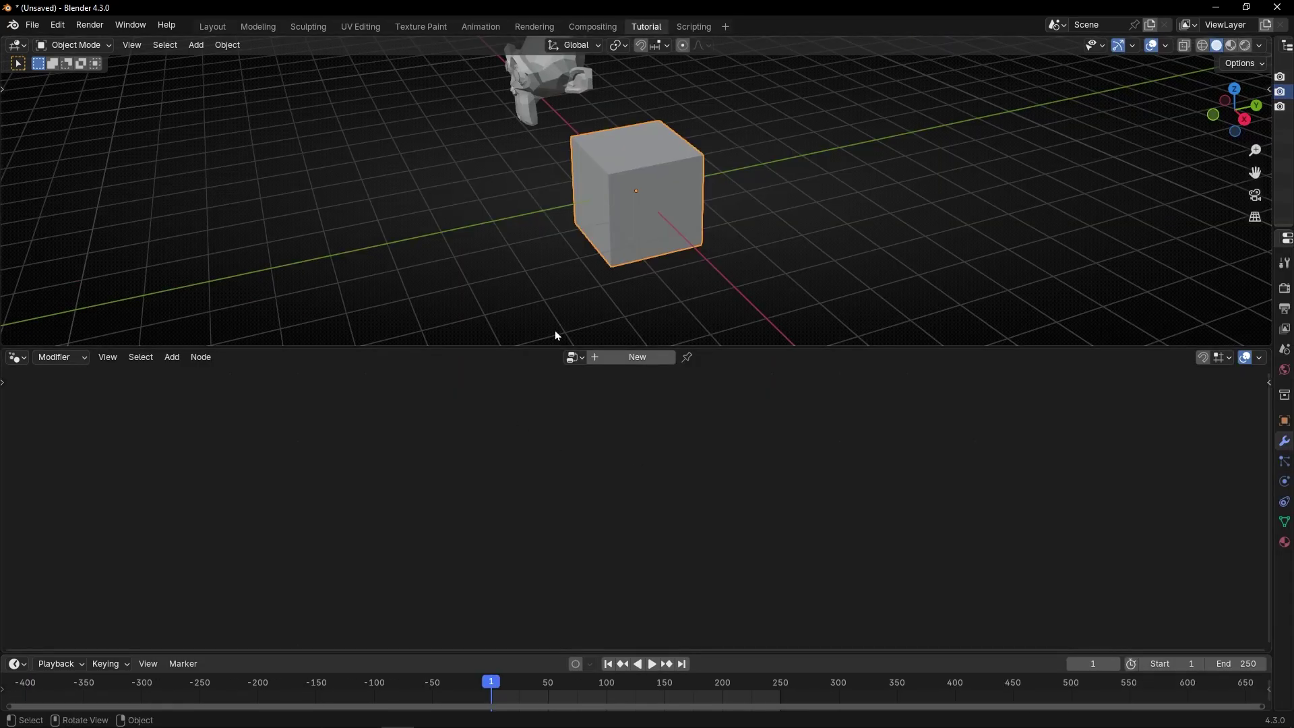
left_click(634, 357)
right_click(453, 664)
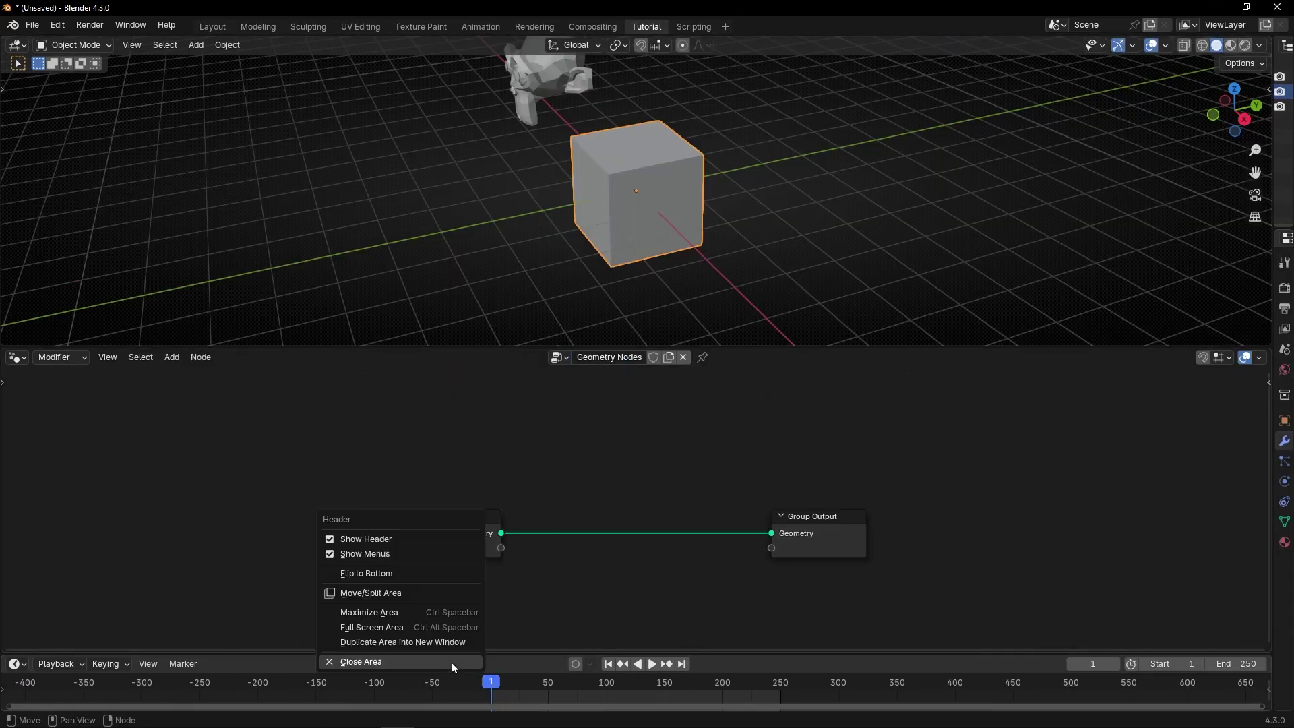
left_click(415, 667)
middle_click_drag(558, 259, 610, 205)
Step: Move Suzanne down and to the left
left_click(493, 179)
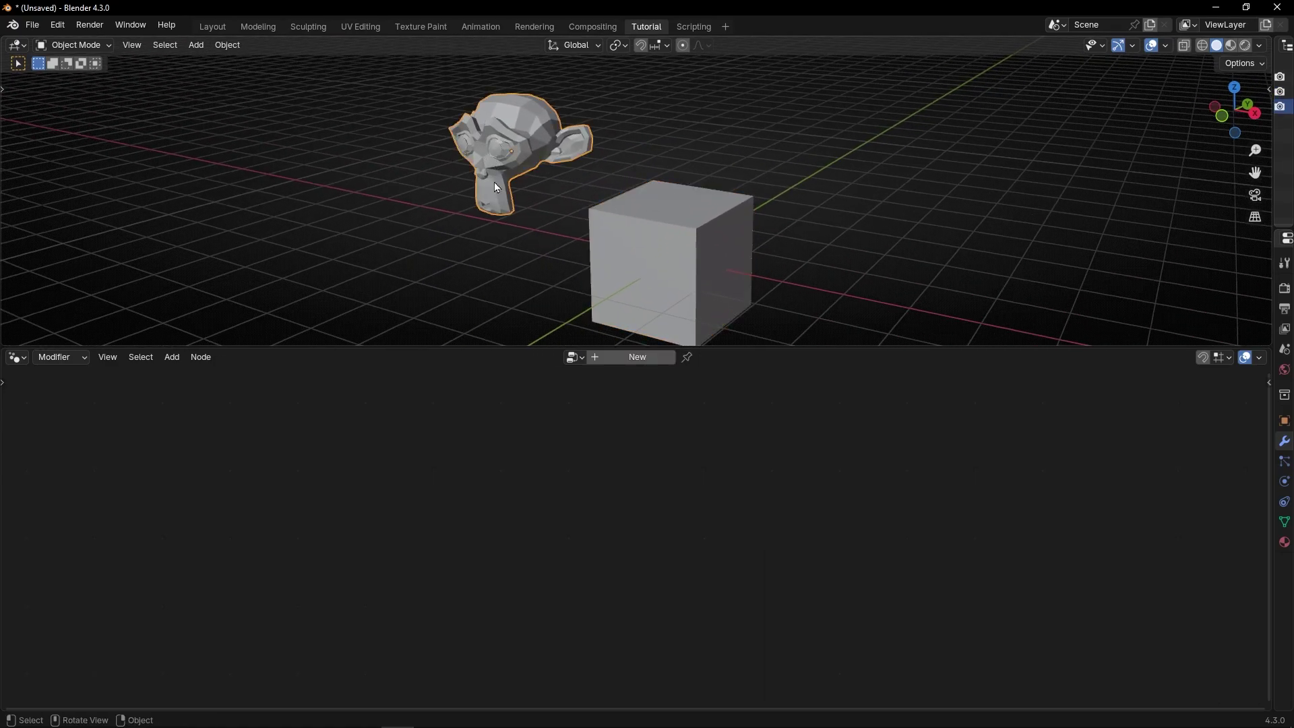
key("g")
left_click(465, 223)
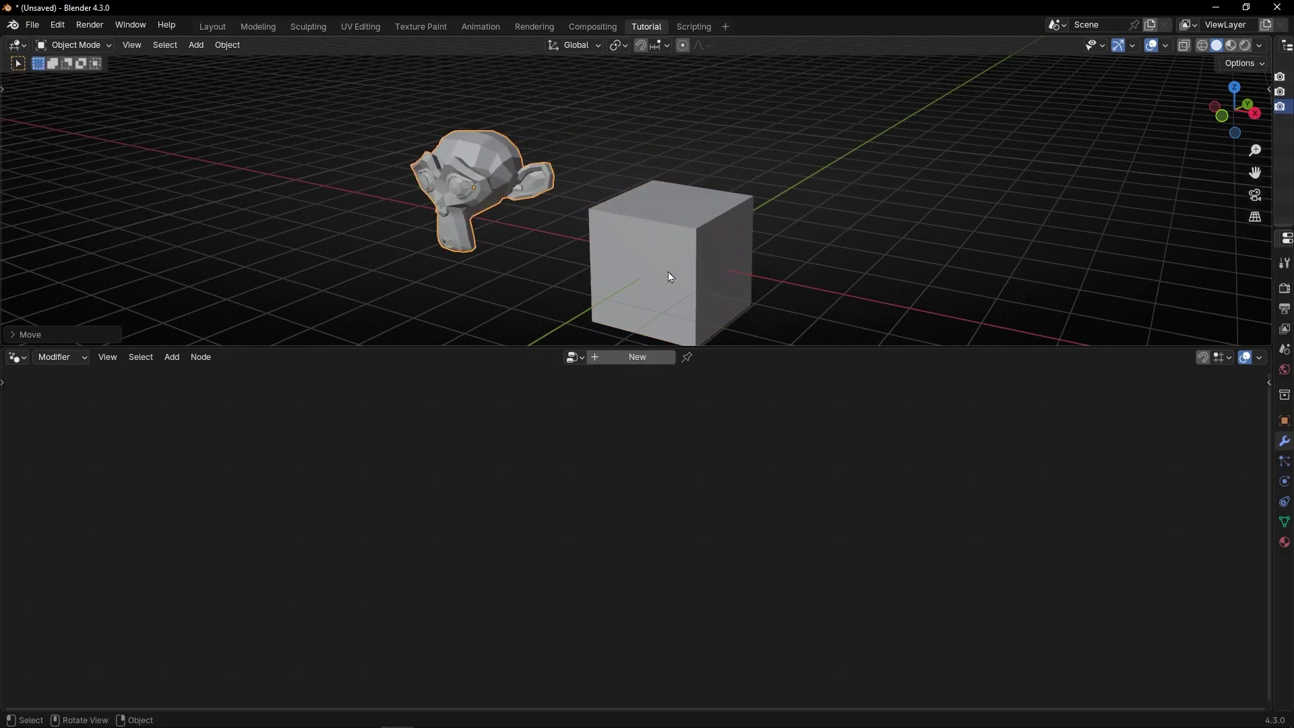
Step: Add an Object Info node to the cube's tree and delete the Group Input node
left_click(671, 276)
key("shift+a")
type("o")
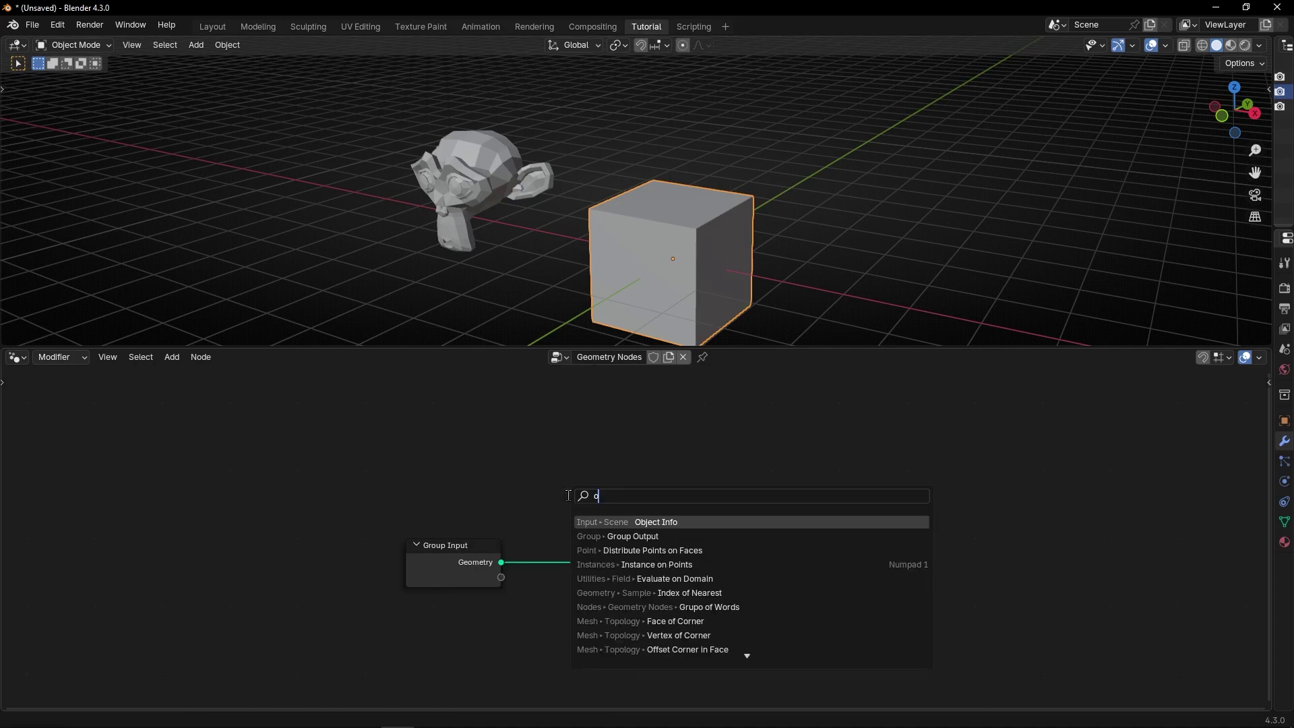
type("bj")
key("Return")
left_click(568, 498)
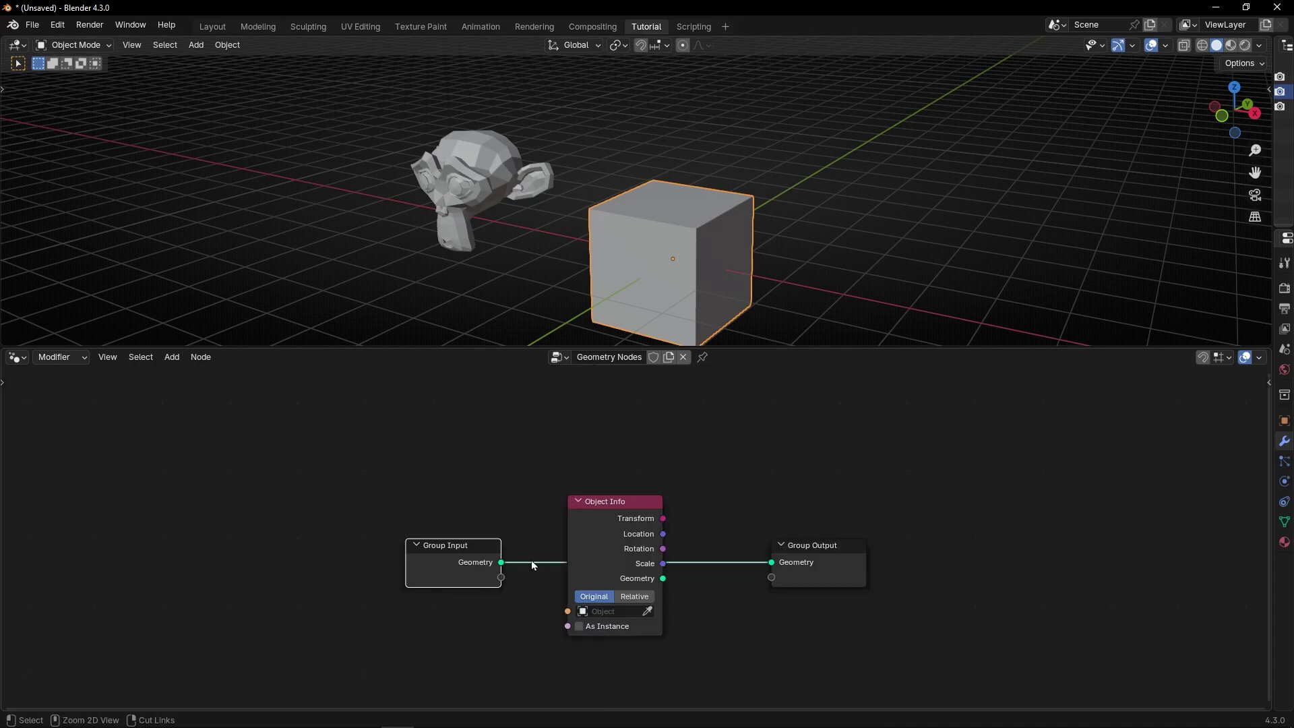
key("x")
left_click_drag(627, 573, 482, 551)
left_click_drag(817, 555, 782, 542)
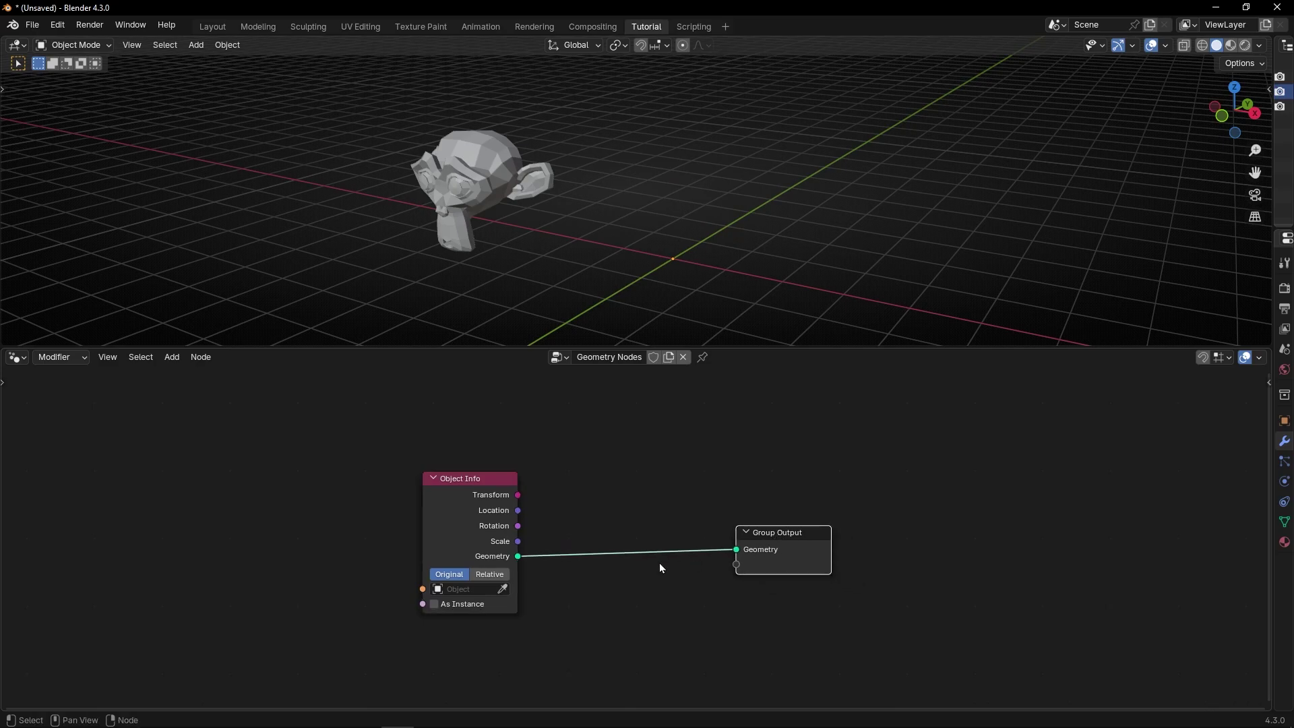
Step: Set the Object Info node's object to Suzanne
left_click(471, 589)
left_click(466, 457)
middle_click_drag(607, 275, 672, 222, "ctrl")
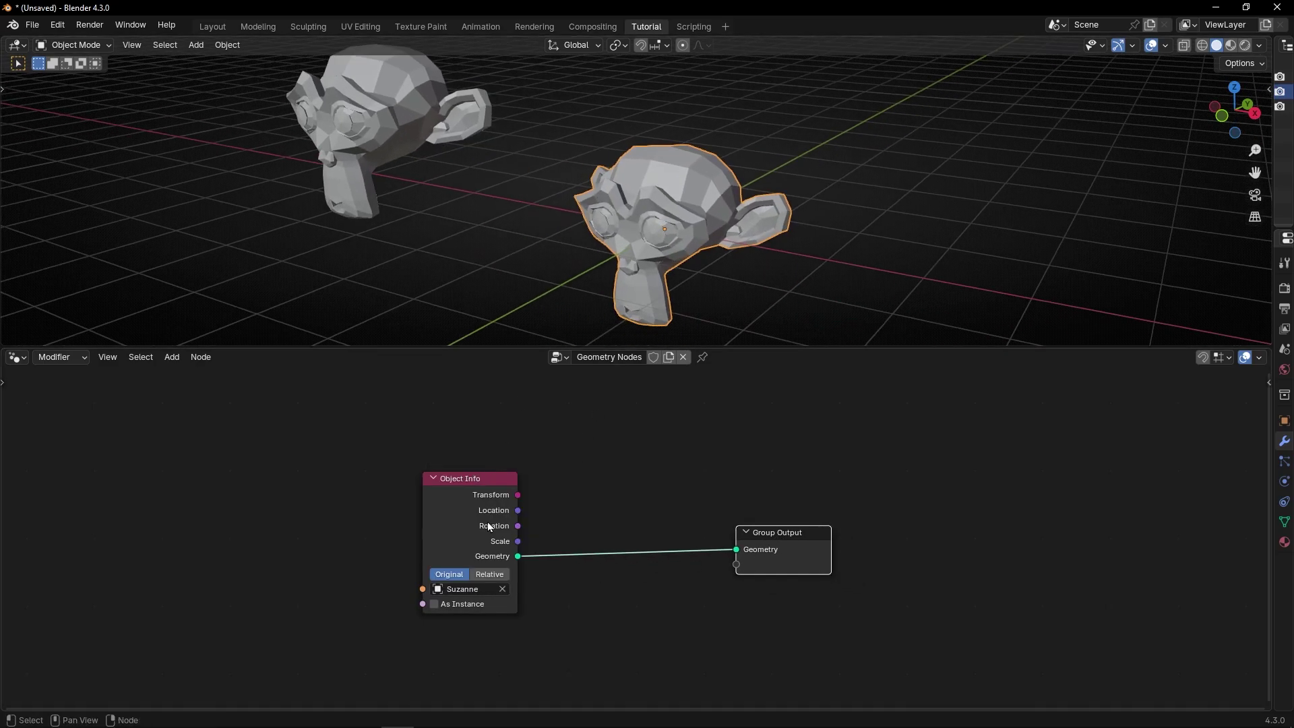
left_click_drag(491, 526, 340, 507)
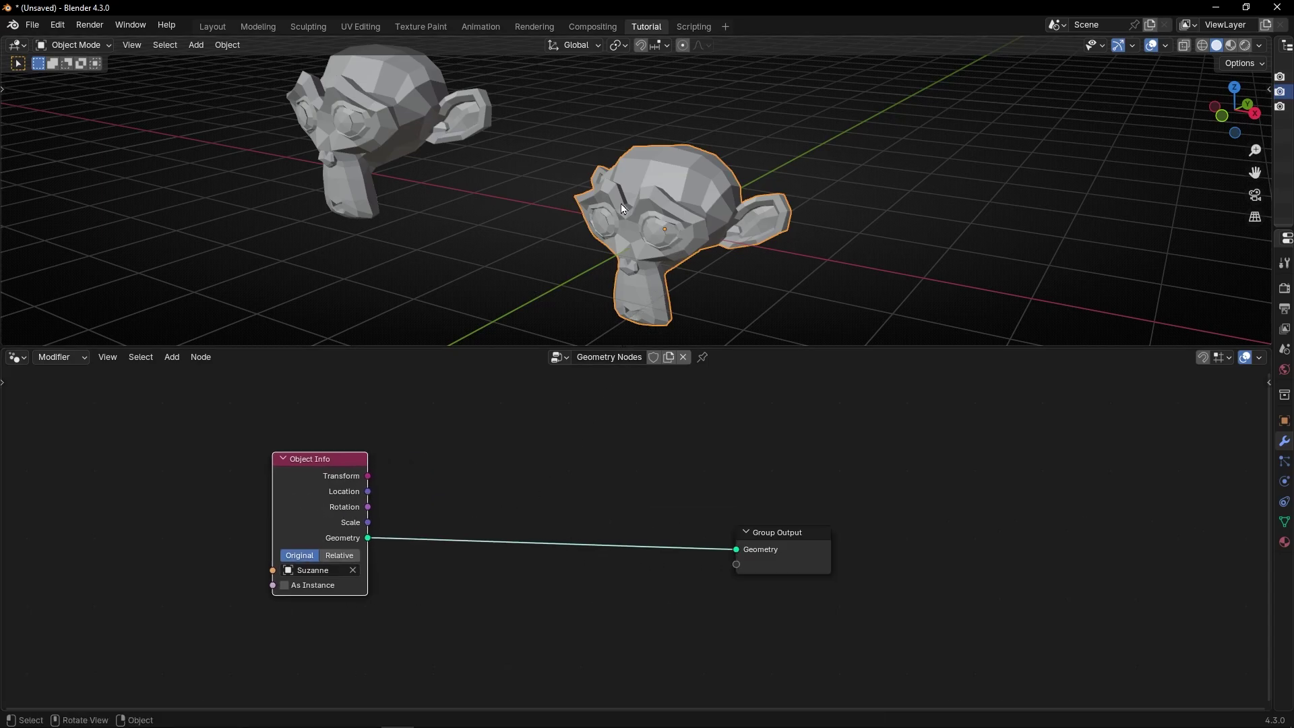
key("shift+a")
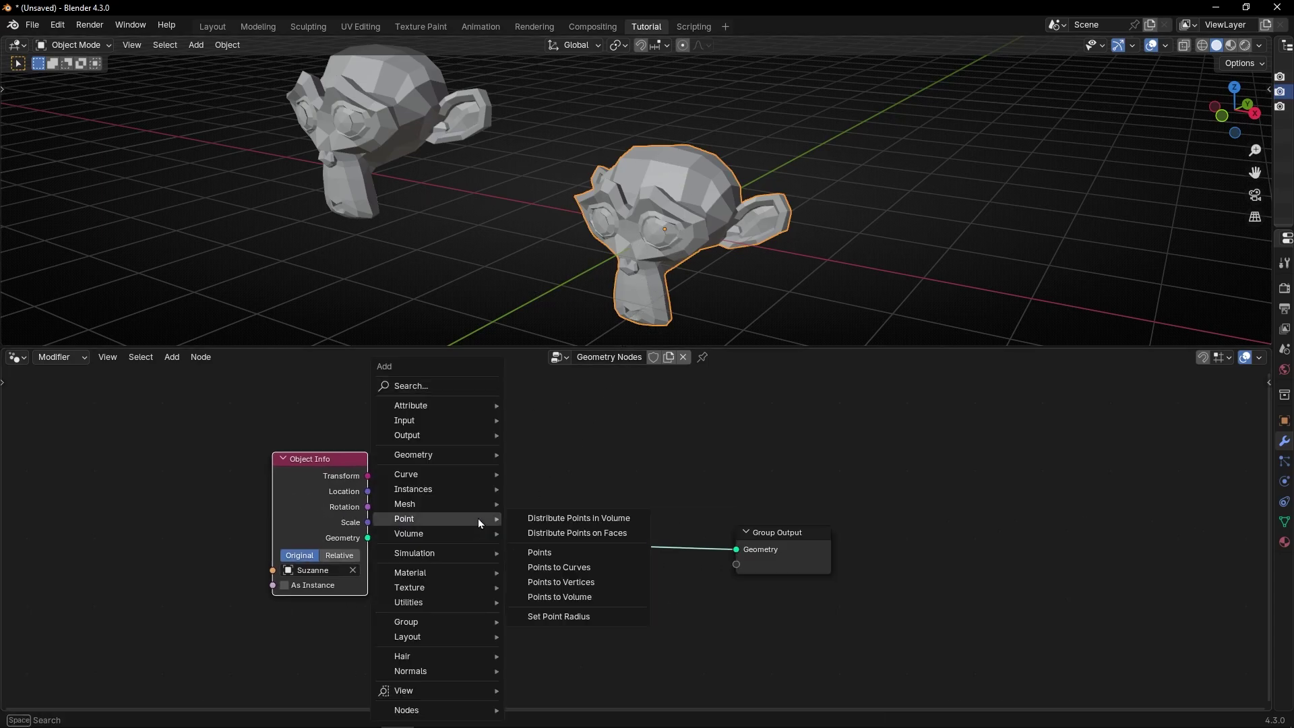
Step: Insert a Bounding Box node between Object Info and Group Output
type("boun")
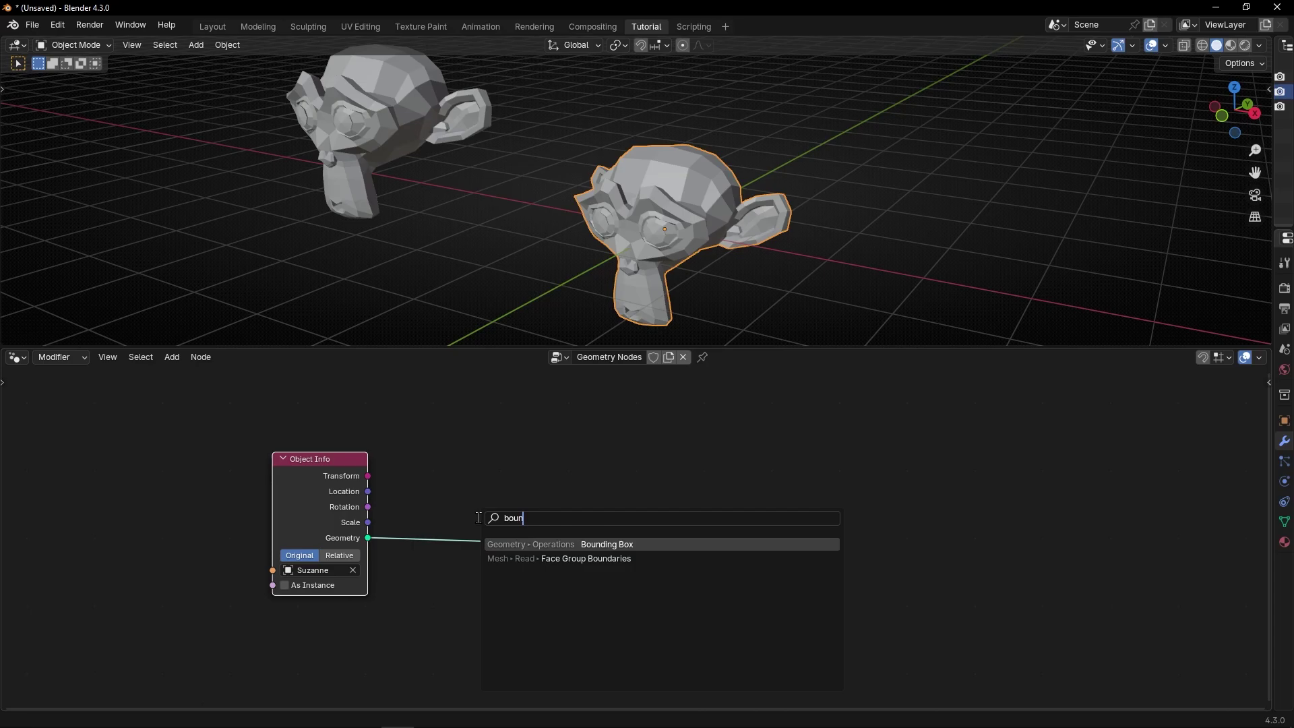
key("Return")
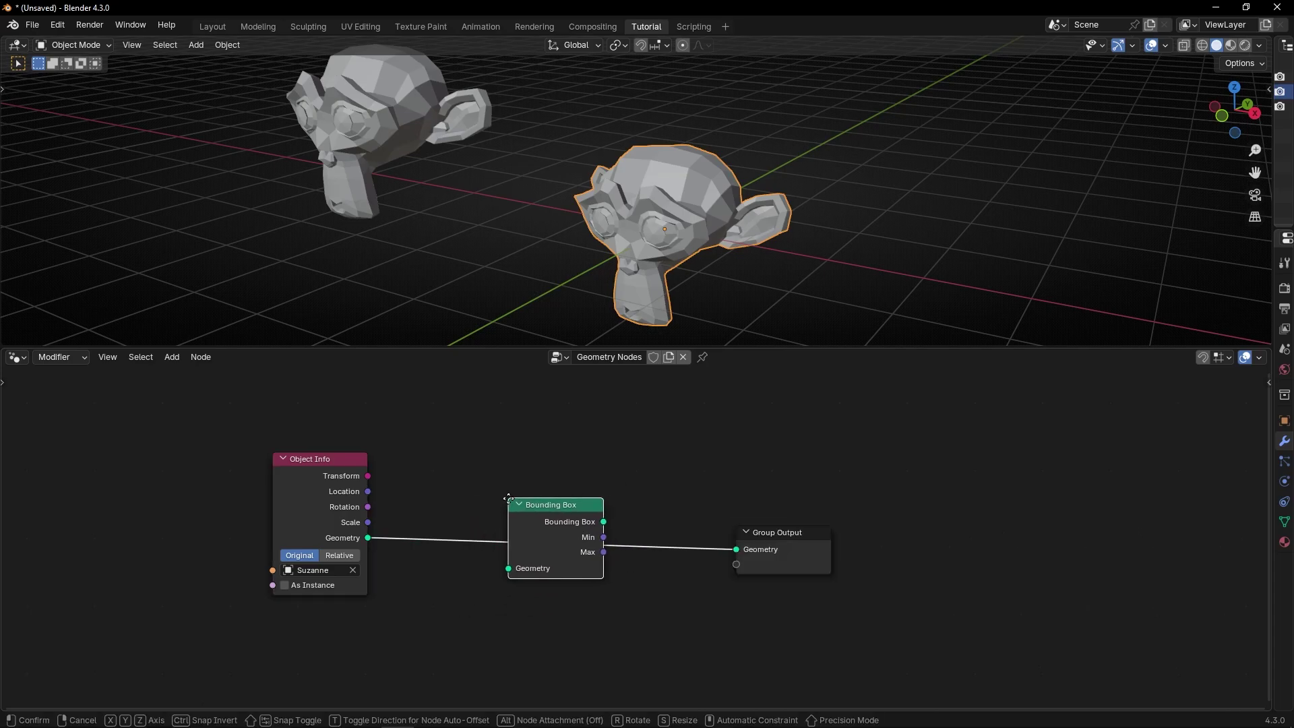
left_click(507, 498)
middle_click_drag(650, 211, 472, 201)
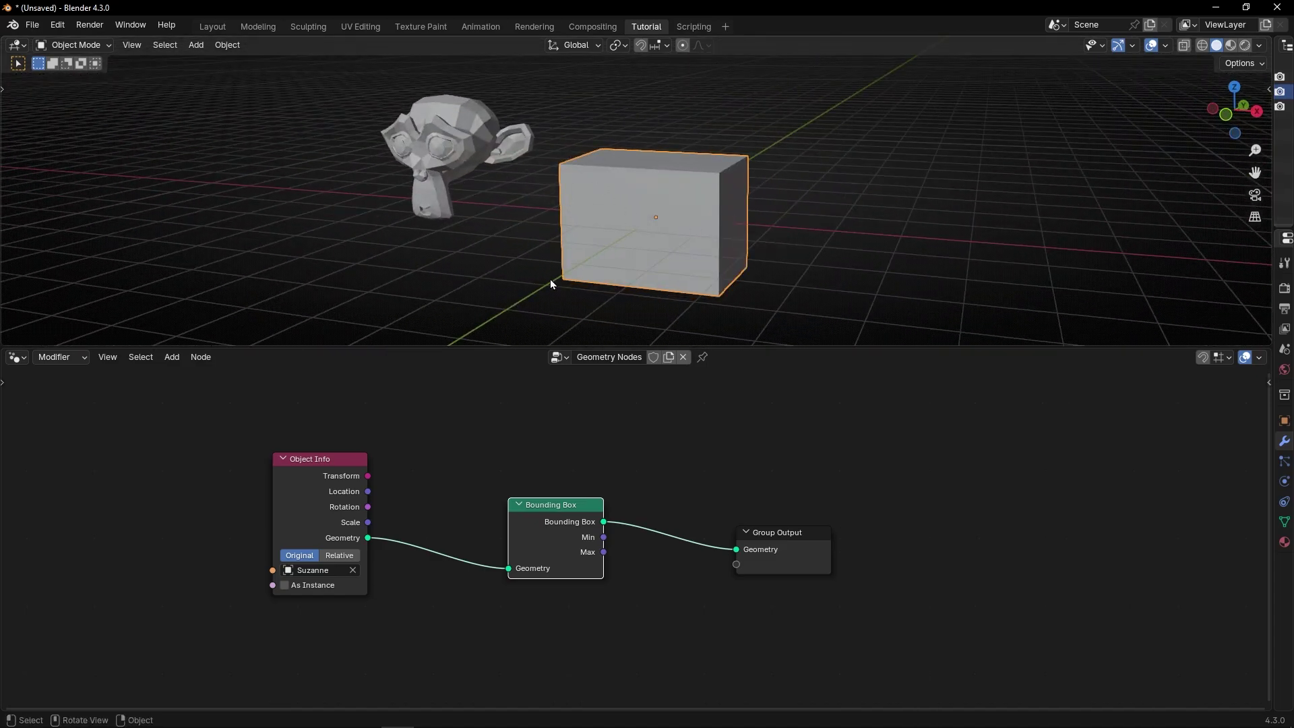
left_click_drag(324, 459, 346, 486)
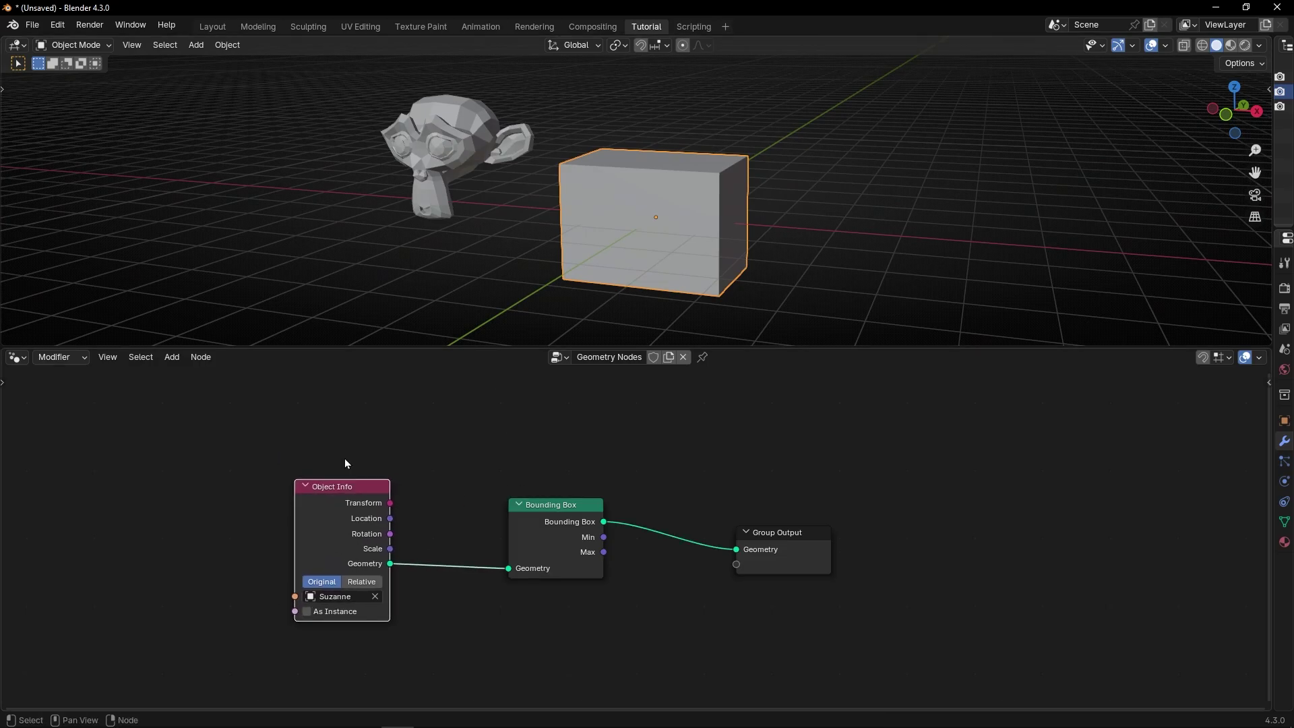
Step: Move Suzanne and rotate her to a new angle
left_click(457, 154)
key("g")
left_click(418, 222)
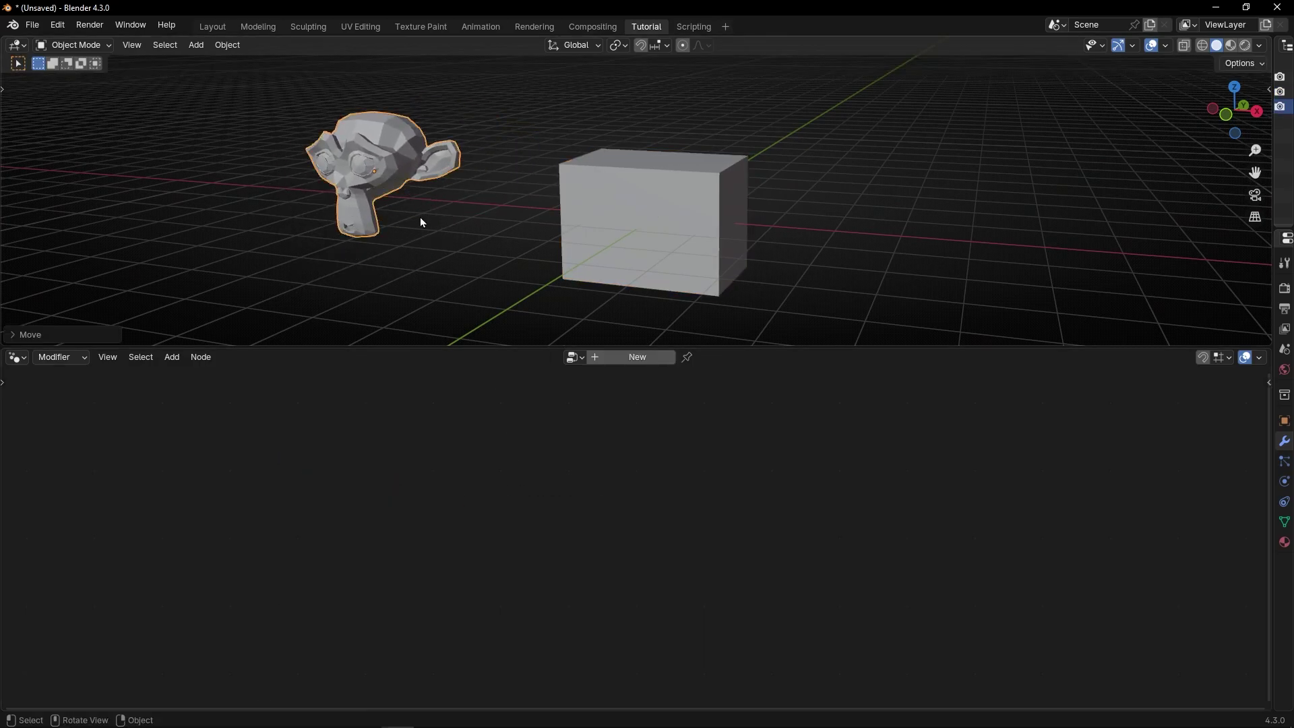
key("r")
key("r")
left_click(484, 213)
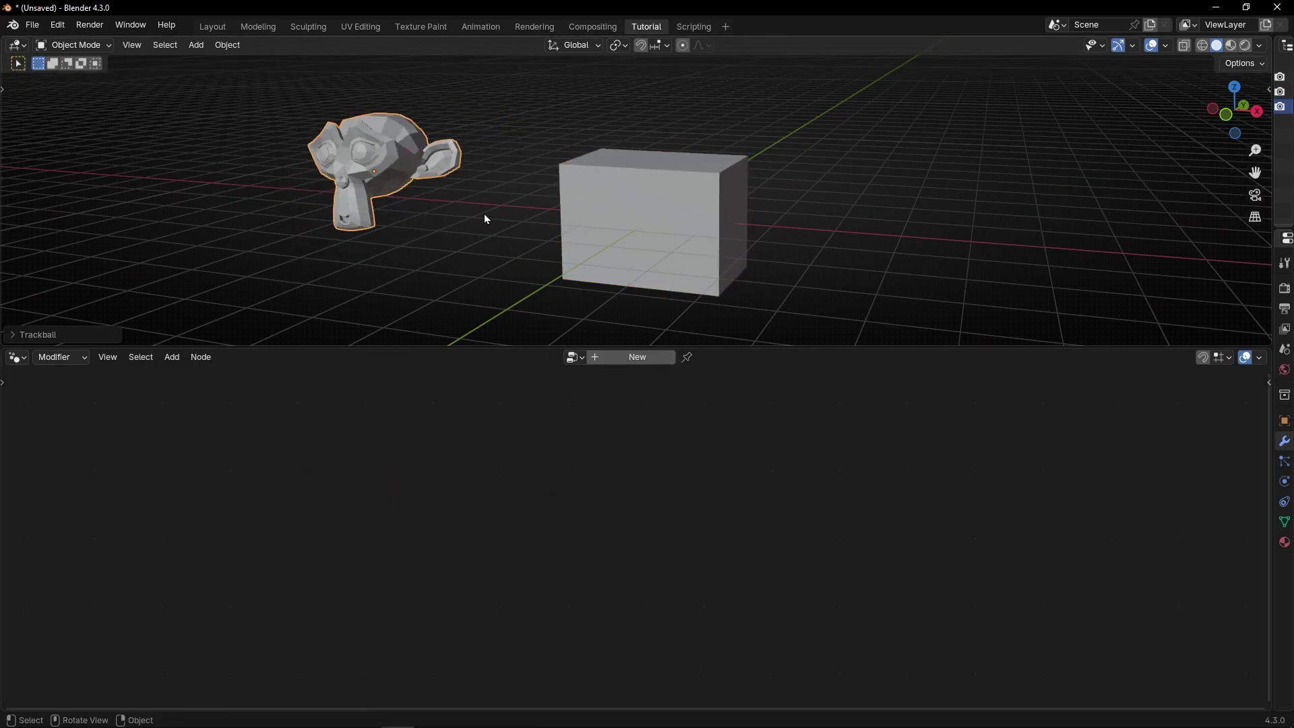
Step: Reselect the box object and arrange its Object Info and Bounding Box nodes in view
left_click(614, 256)
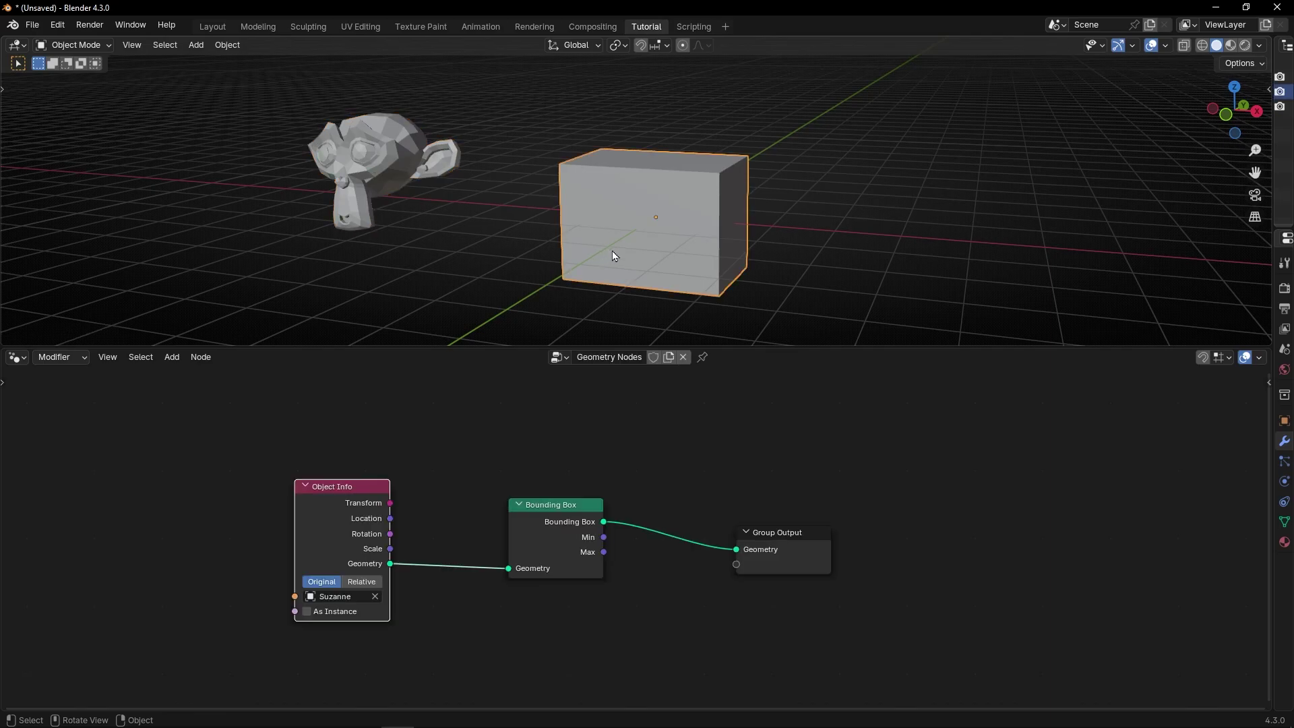
left_click_drag(348, 547, 409, 536)
scroll(413, 535, "up", 6)
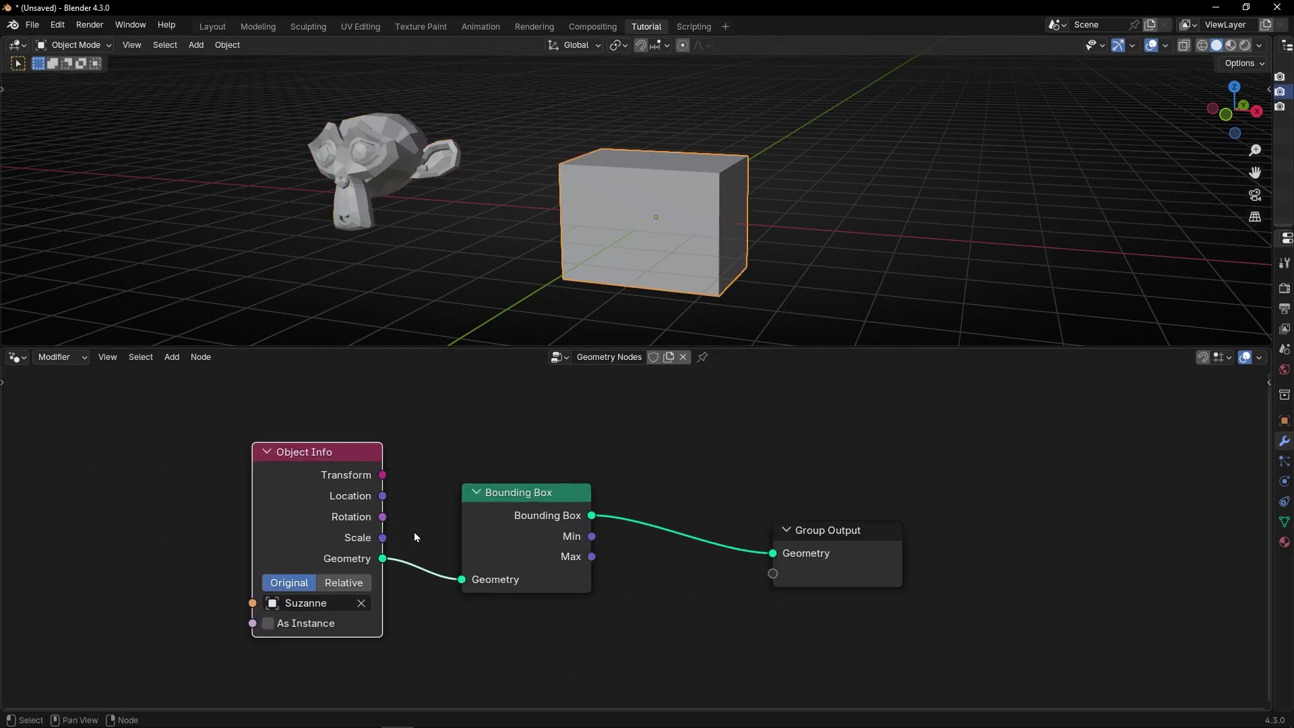
middle_click_drag(415, 522, 591, 492)
Step: Switch Object Info to Relative so the box sits on Suzanne, then select Suzanne
left_click(475, 559)
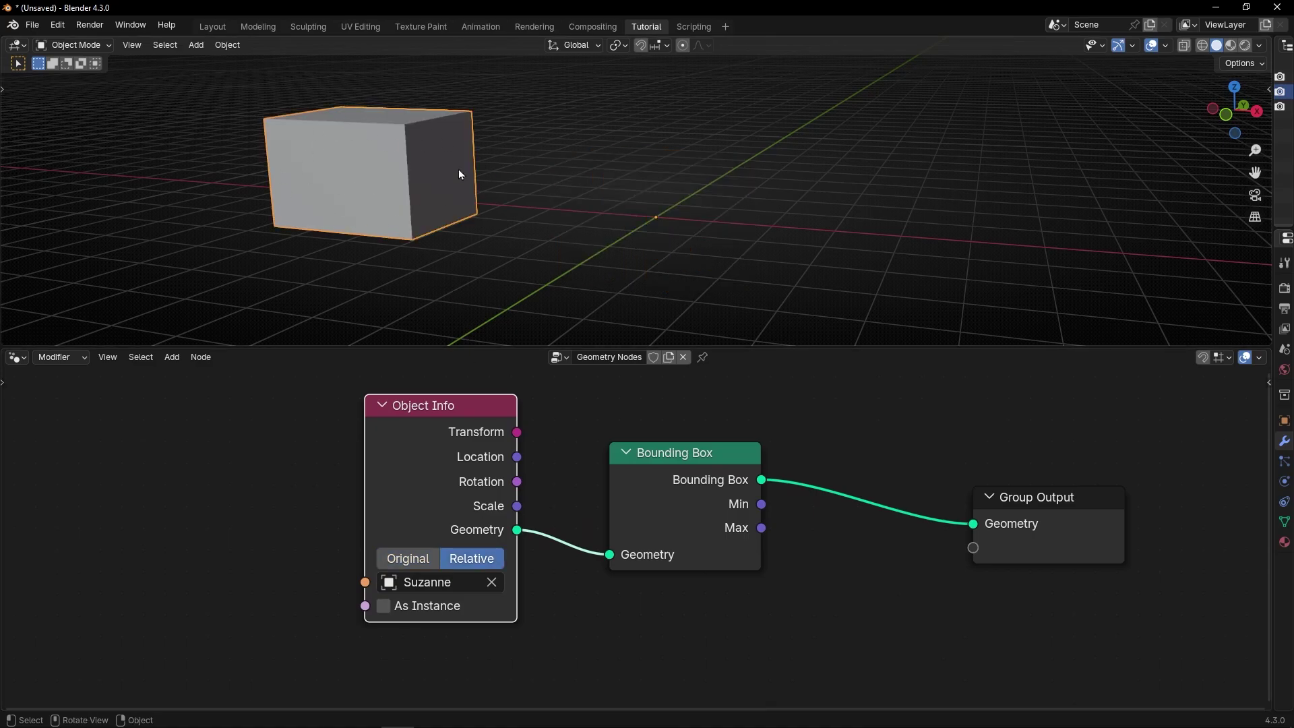
left_click_drag(1271, 141, 1236, 147)
left_click(1104, 106)
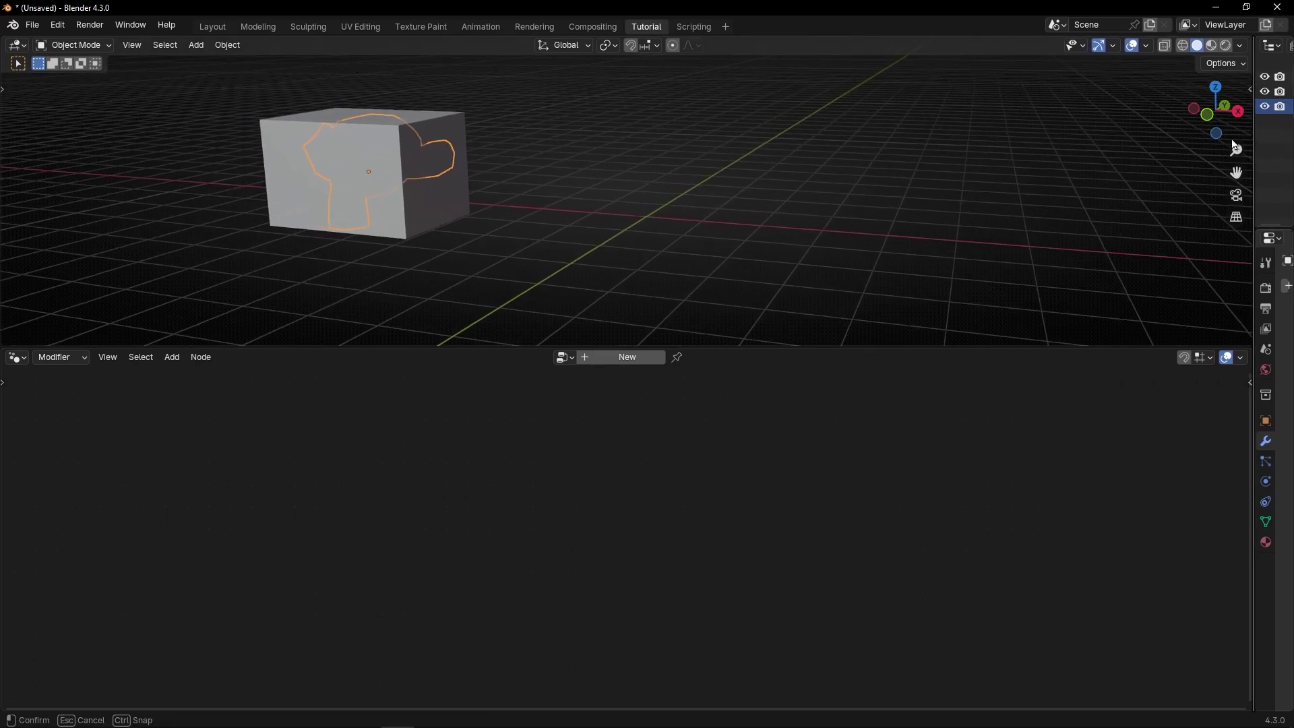
middle_click_drag(391, 181, 539, 192)
Step: Rotate Suzanne freely twice to check the bounding box follows her
key("r")
key("r")
left_click(652, 166)
mouse_move(687, 232)
middle_mouse_down()
mouse_move(664, 240)
mouse_move(600, 217)
mouse_move(685, 232)
middle_mouse_up()
scroll(598, 217, "up", 2)
key("r")
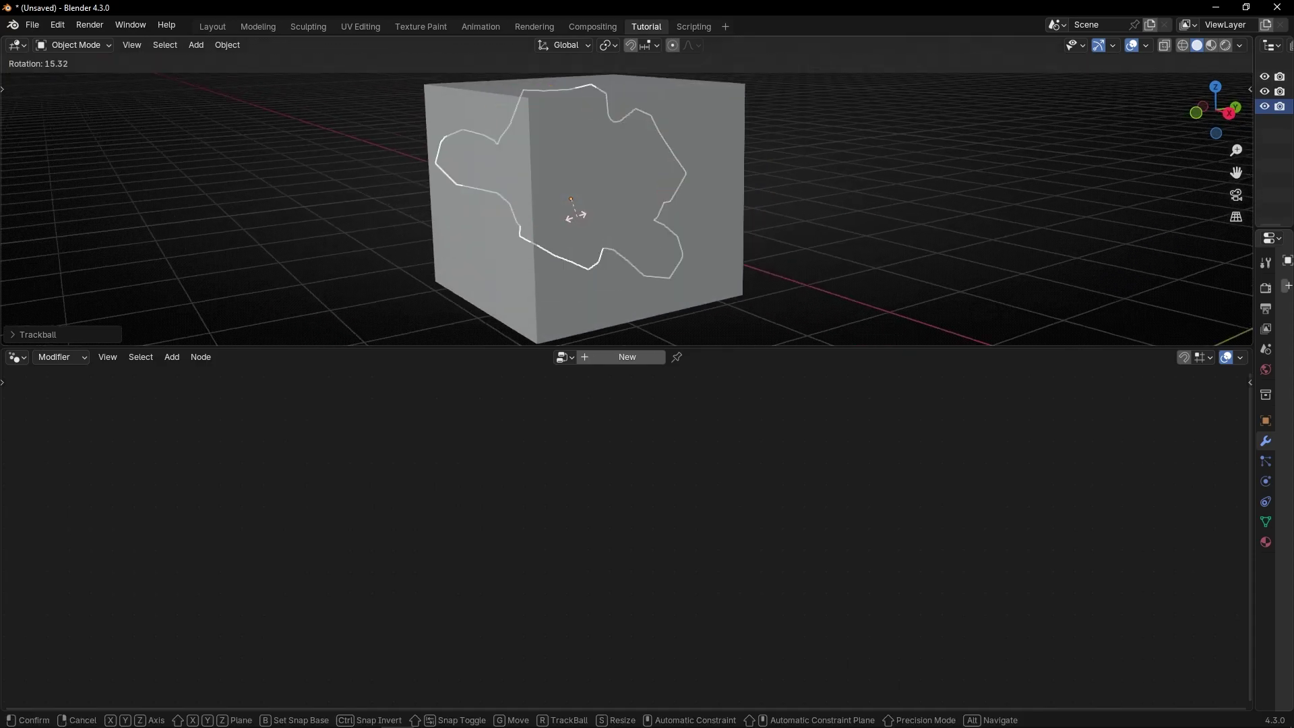
key("r")
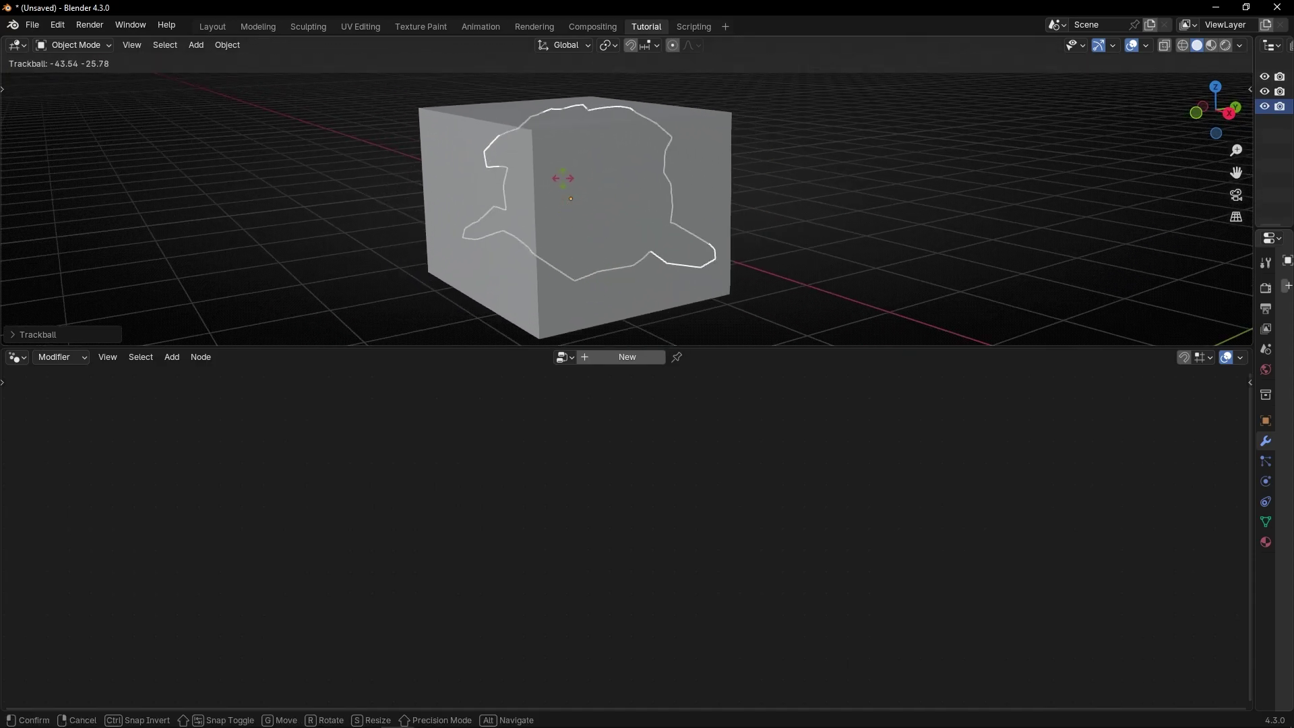
left_click(588, 255)
Step: Try moving Suzanne, undo the move, and rotate her again twice
key("g")
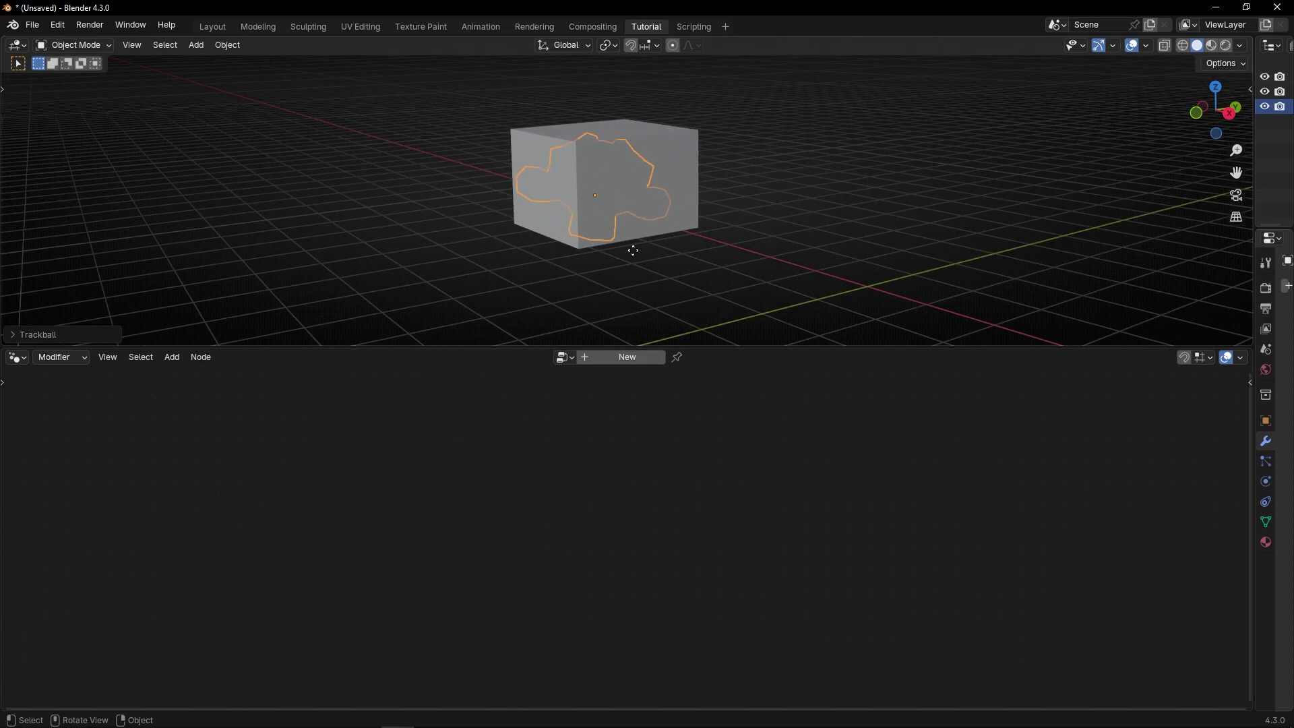
left_click(589, 255)
key("ctrl+z")
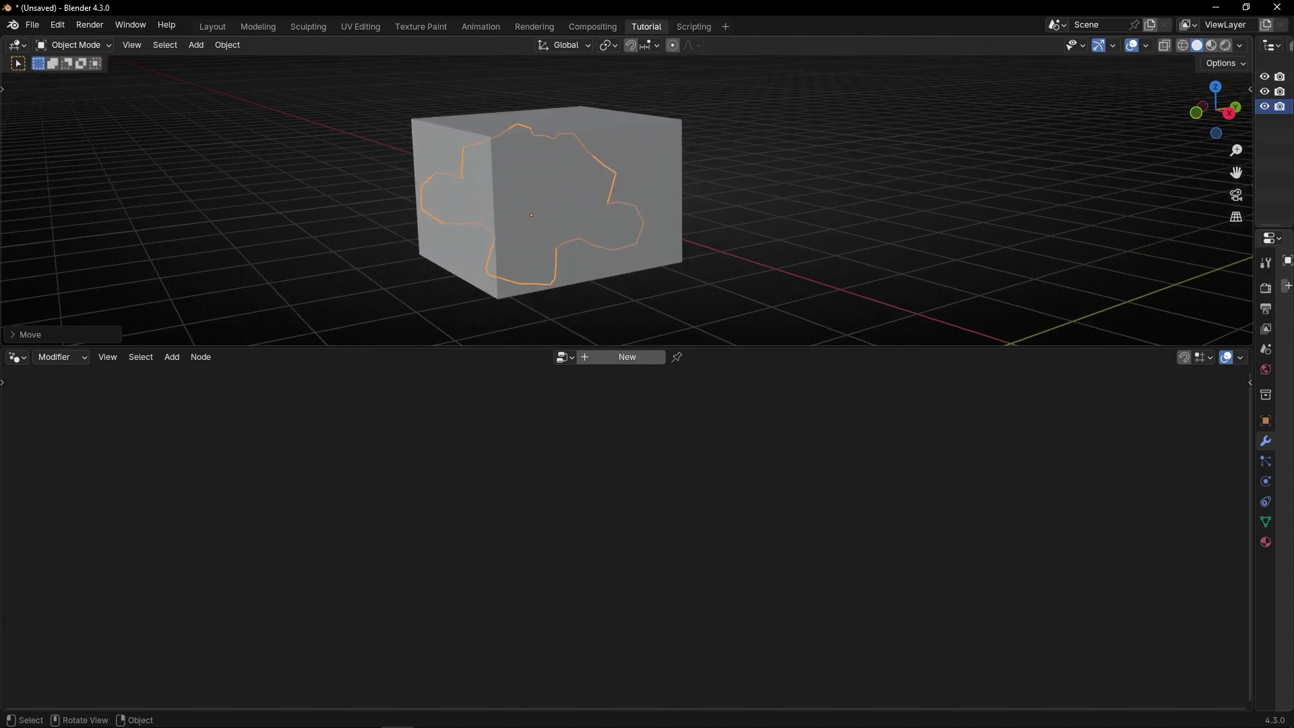
key("r")
left_click(564, 178)
middle_click_drag(563, 178, 543, 263)
key("r")
key("r")
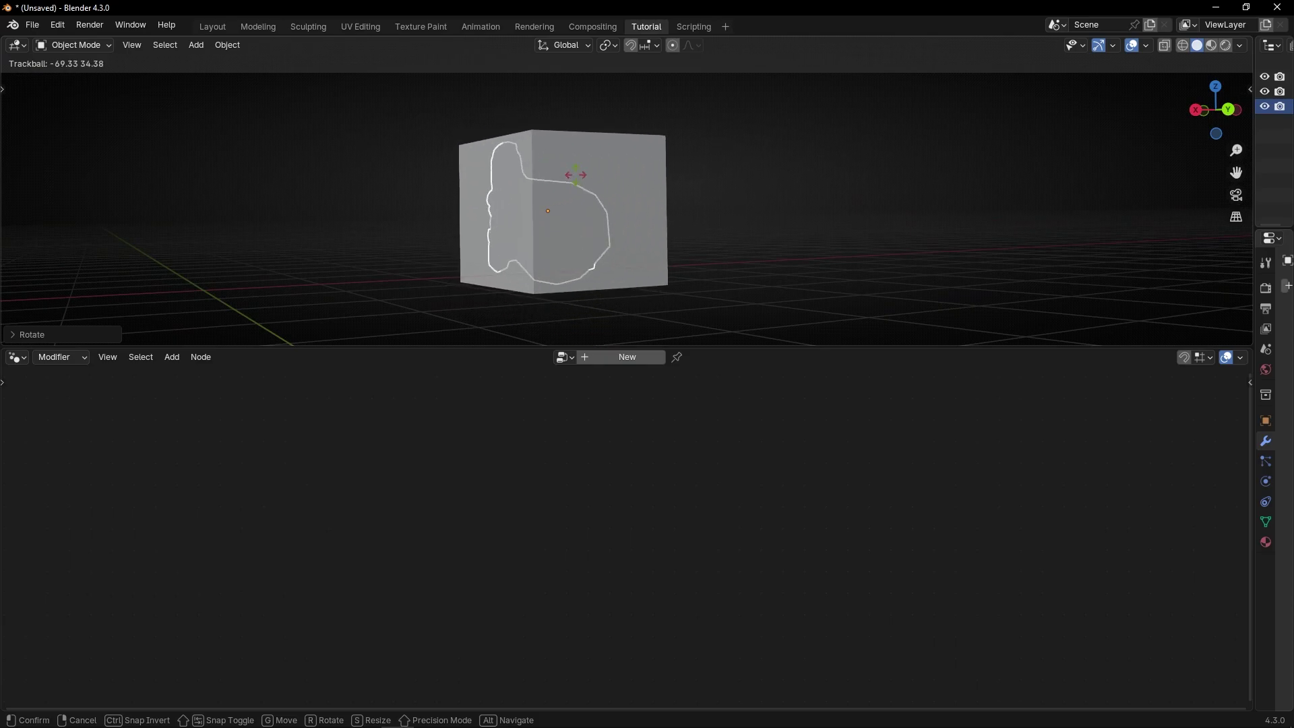
left_click(635, 283)
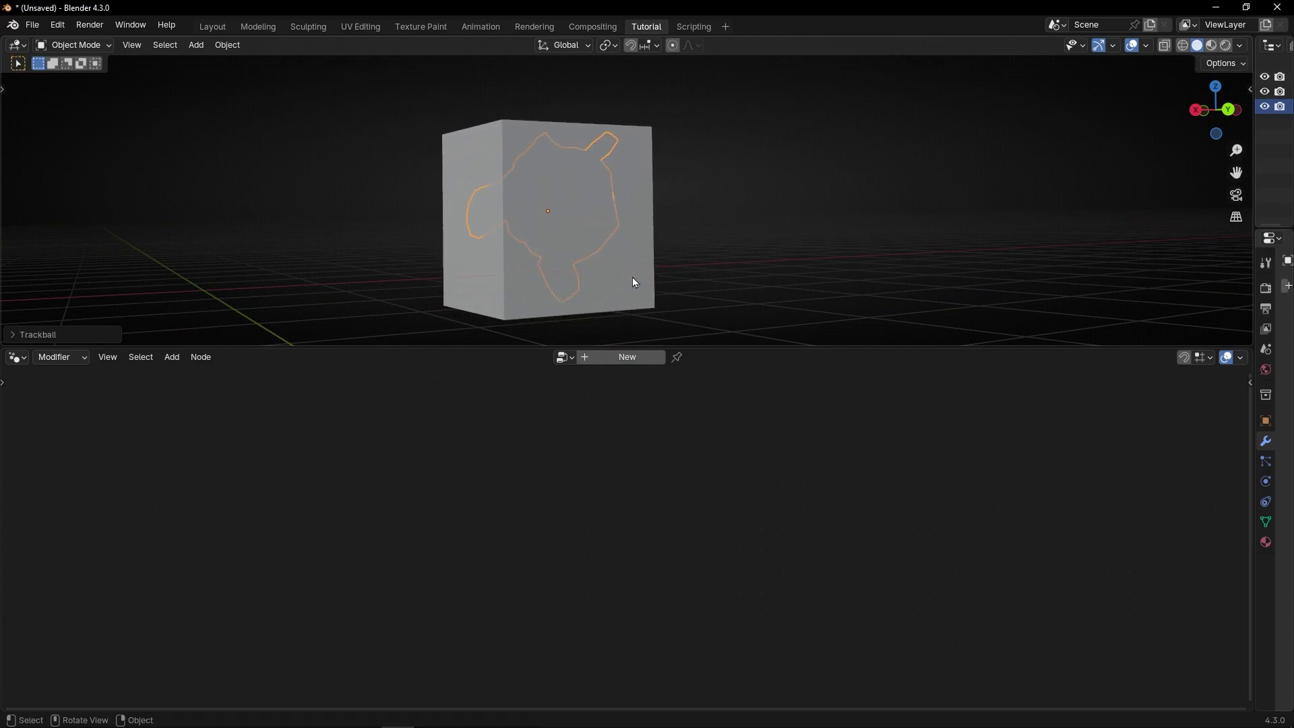
Step: Select the box object and pin its node tree in the editor
left_click(584, 275)
left_click(692, 357)
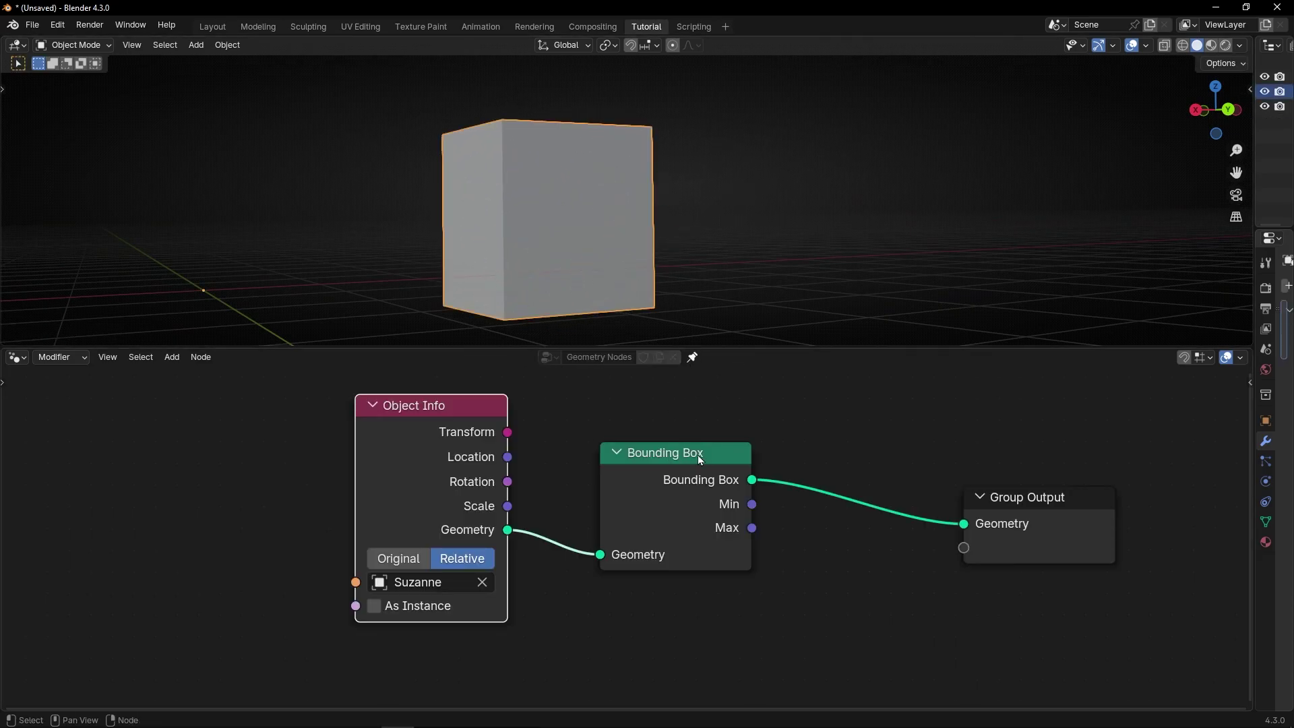
scroll(698, 455, "down", 3)
middle_click_drag(568, 301, 774, 295)
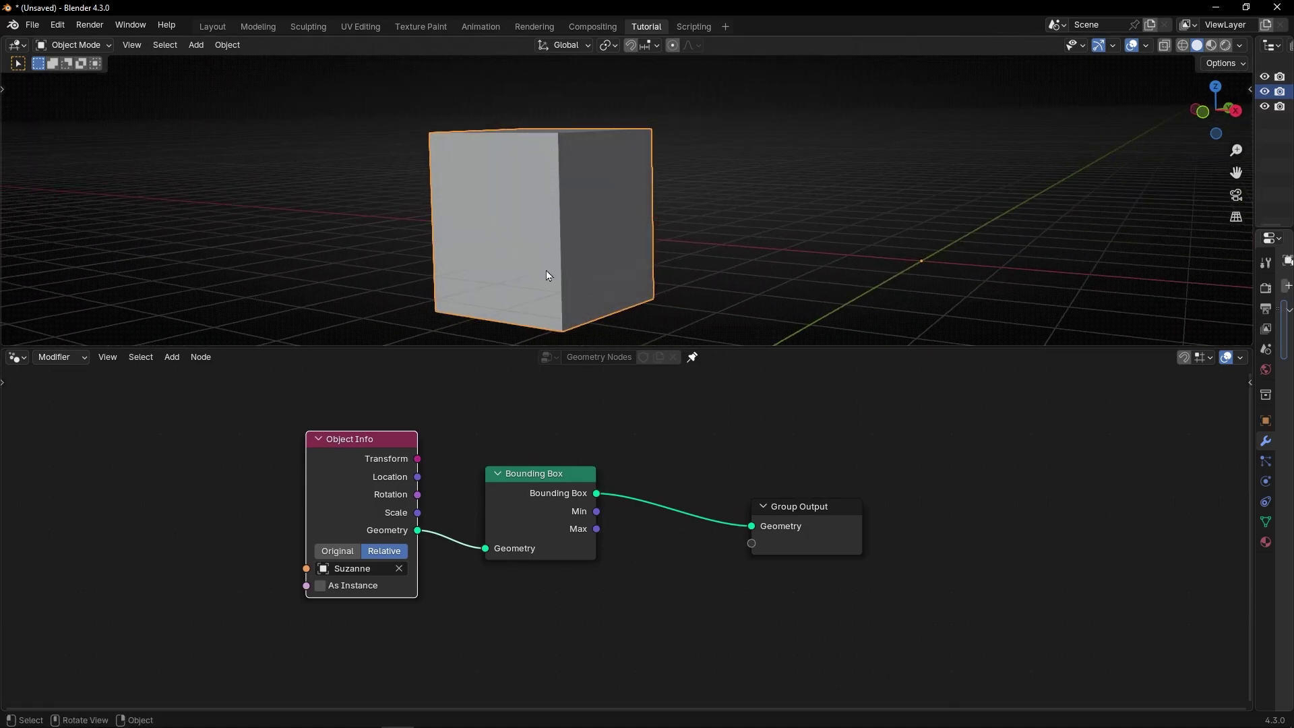
middle_click_drag(544, 178, 580, 246)
Step: Move Group Output further right and shift Object Info and Bounding Box left
left_click_drag(813, 532, 944, 528)
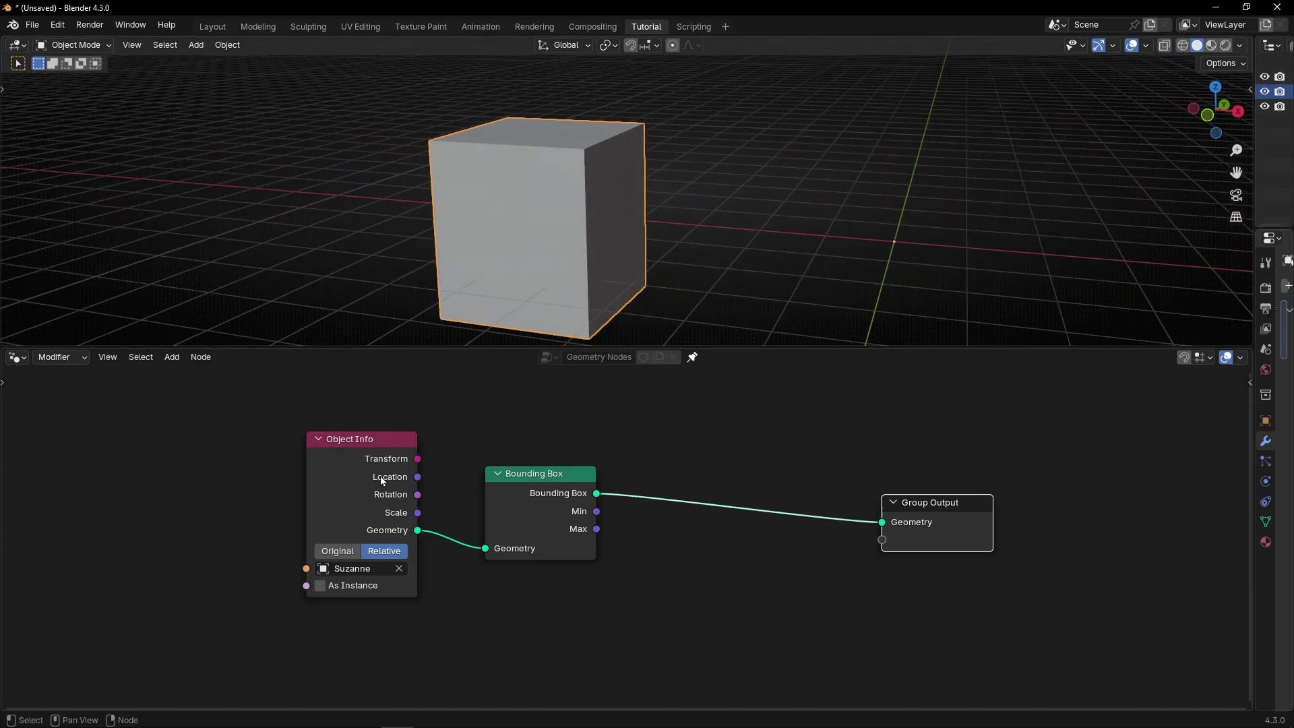
left_click_drag(220, 432, 643, 587)
key("g")
left_click(433, 596)
Step: Insert Mesh to Curve and Curve to Mesh nodes after Bounding Box
key("shift+a")
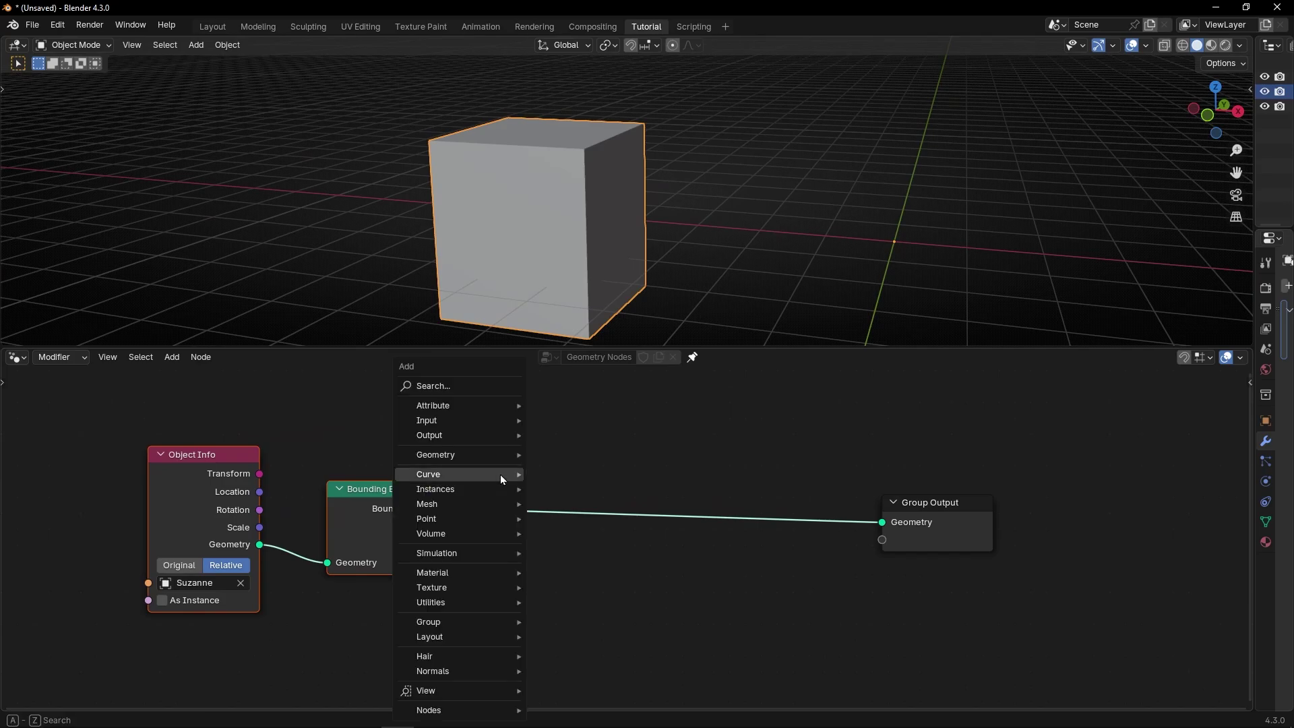
type("mesh to")
key("Return")
left_click(500, 474)
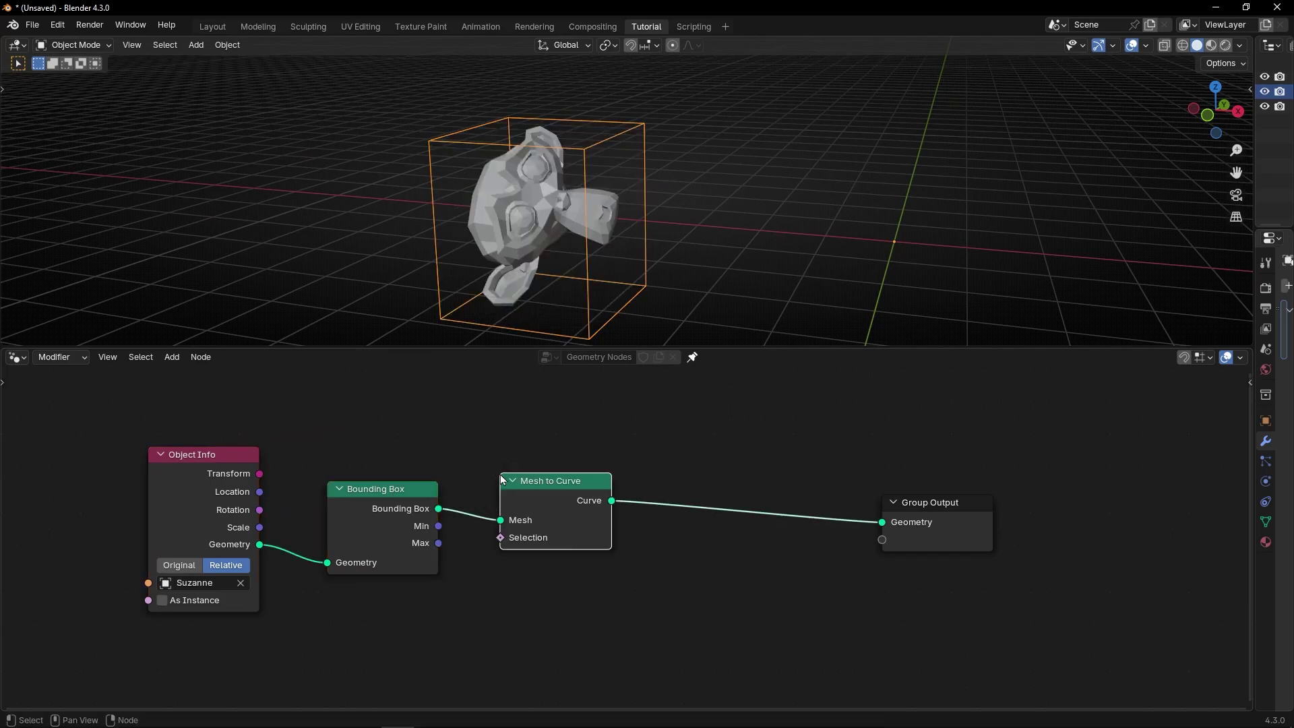
key("shift+a")
type("curve to me")
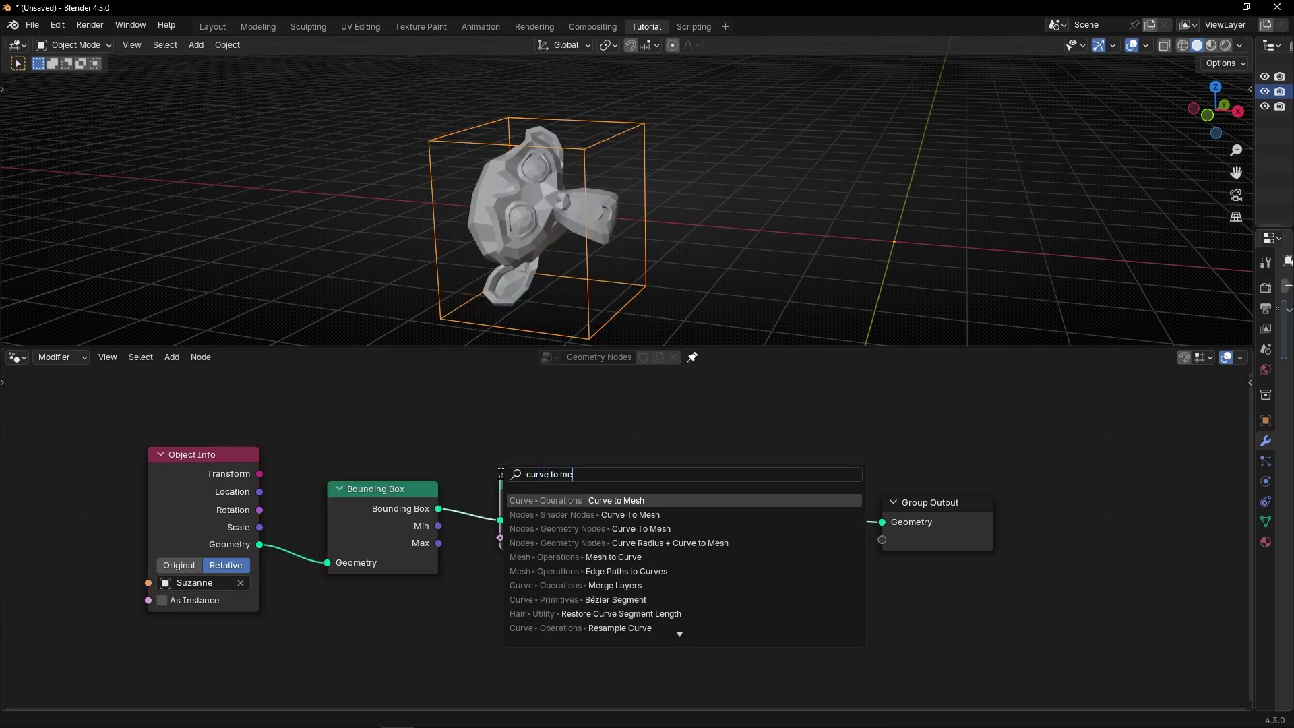
key("Return")
left_click(720, 474)
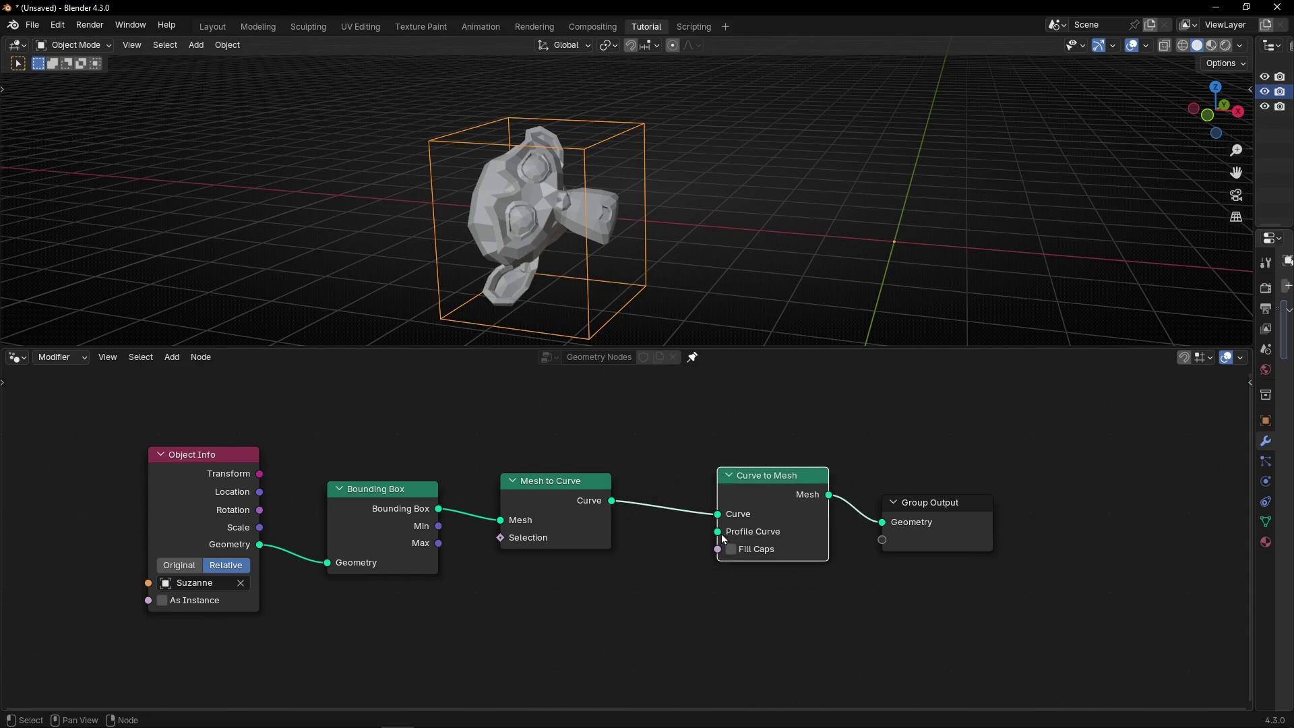
Step: Connect a Curve Circle to Profile Curve and set its radius to 0.005 m
left_click_drag(673, 561, 674, 561)
type("cle")
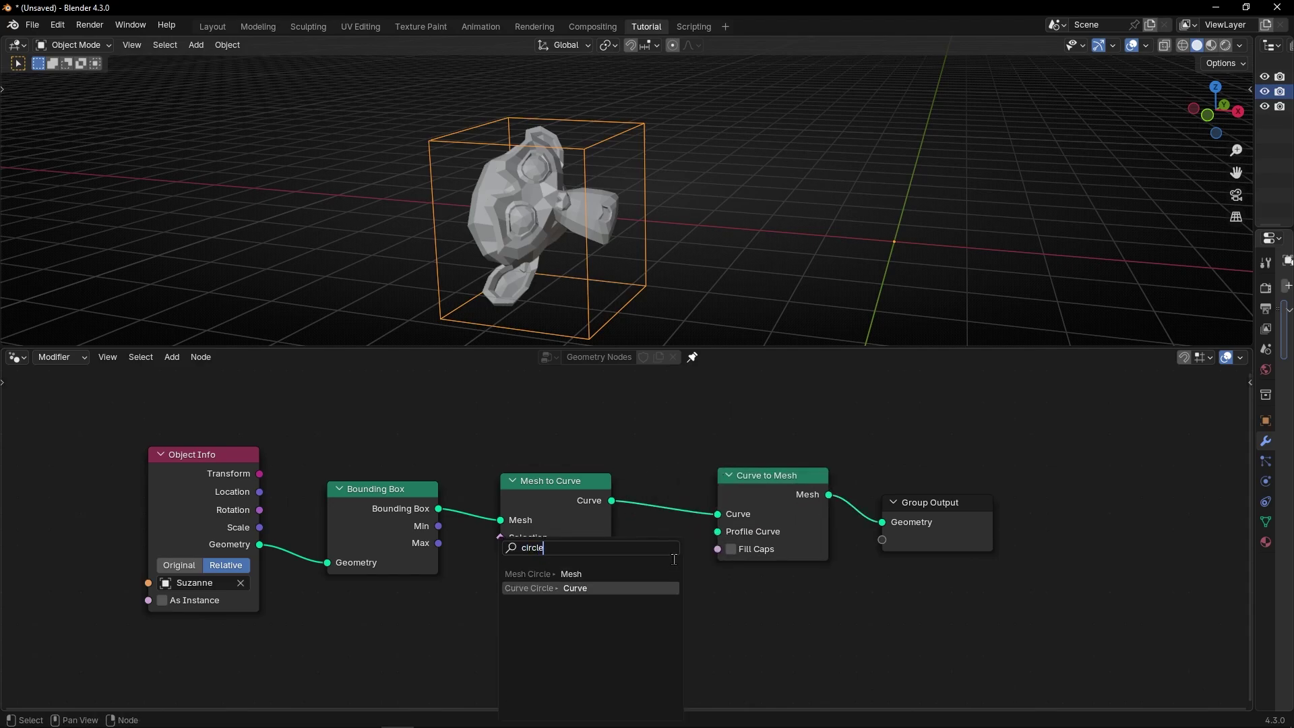
key("Return")
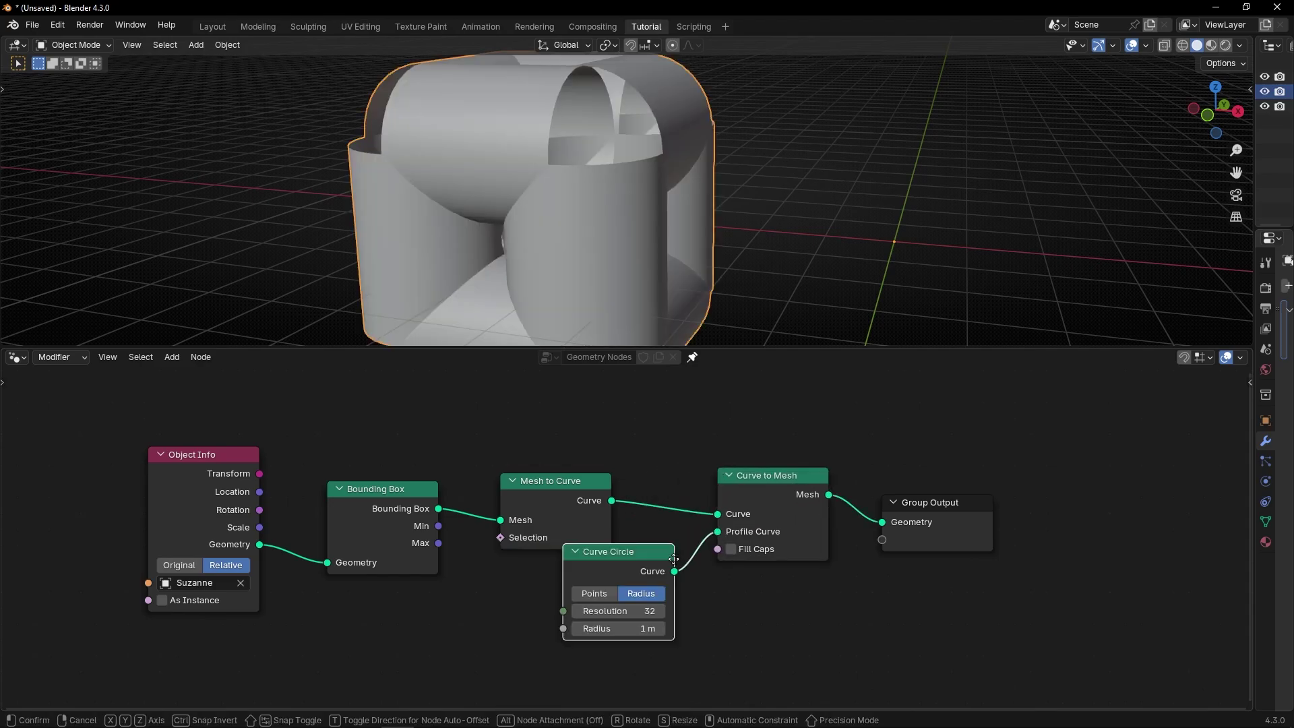
left_click(823, 578)
scroll(742, 594, "up", 2)
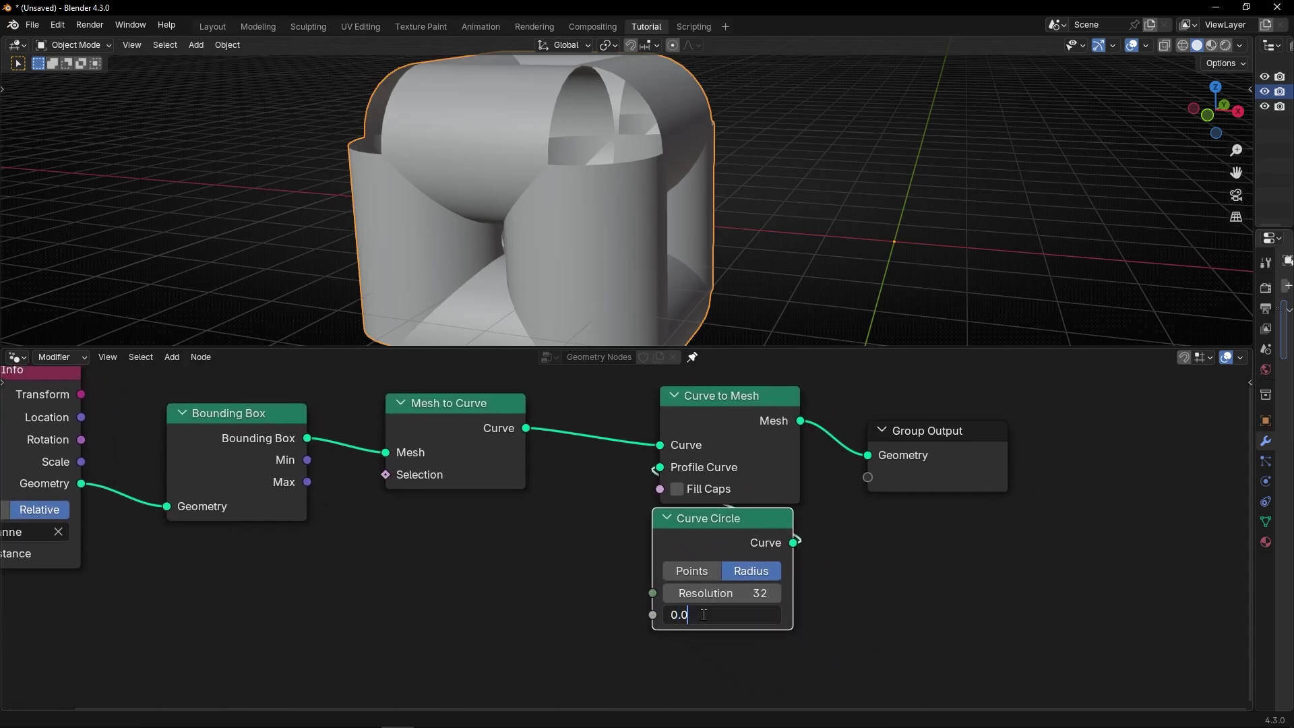
left_click(704, 615)
type("0.005")
key("Return")
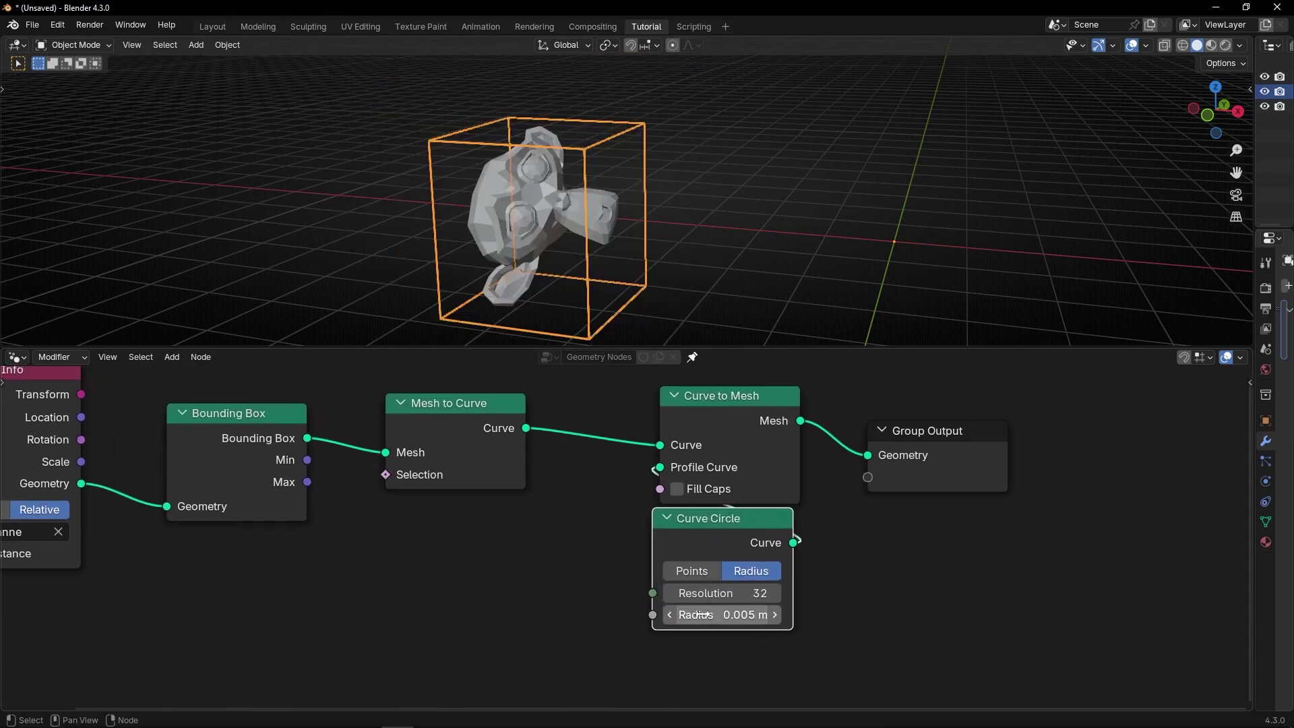
Step: Deselect everything, then select Suzanne and begin rotating her
left_click(704, 295)
left_click(544, 238)
key("r")
key("r")
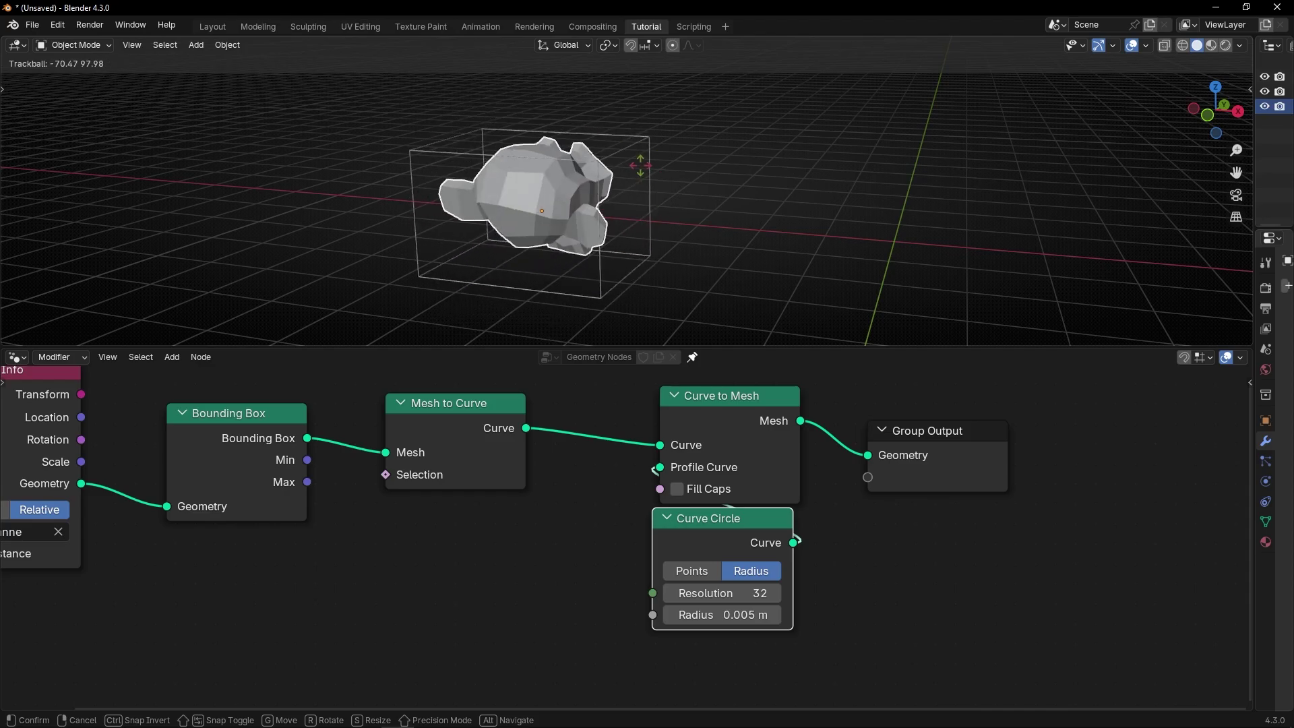
Step: Trackball-rotate Suzanne twice to a new tilt, view from a low side angle, and collapse Curve to Mesh
left_click(640, 165)
key("r")
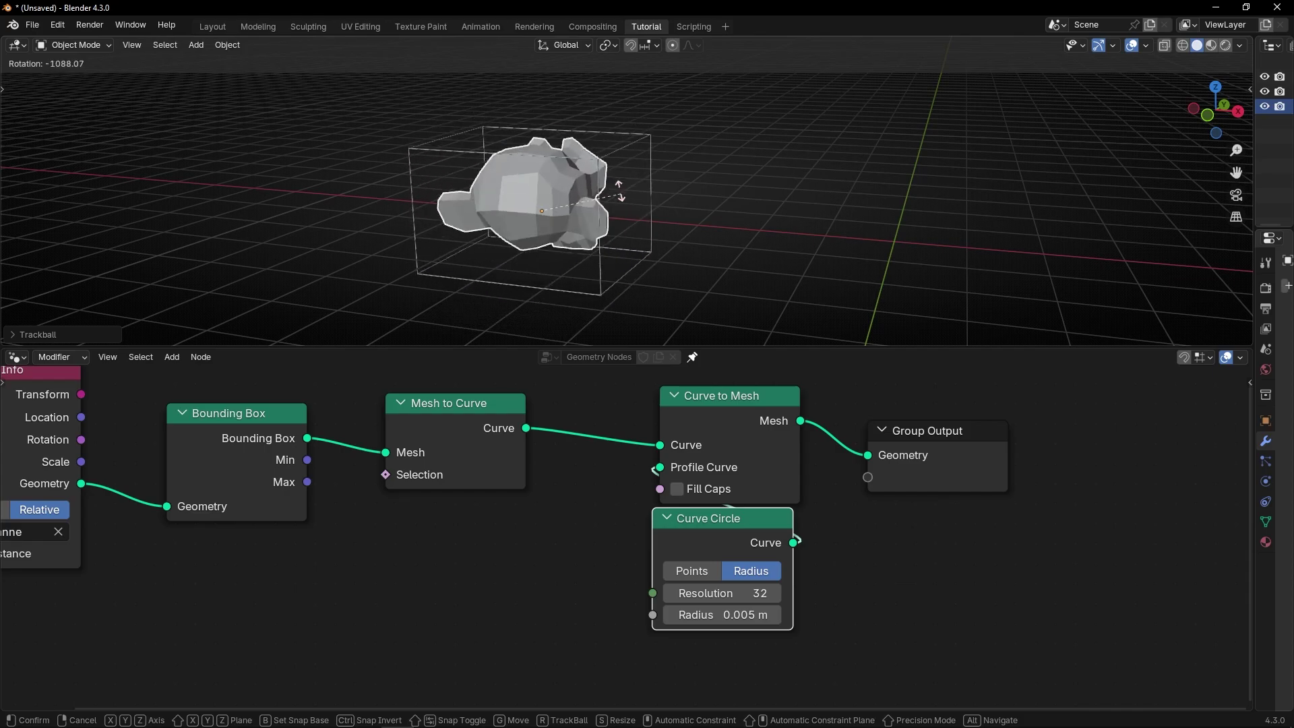
key("r")
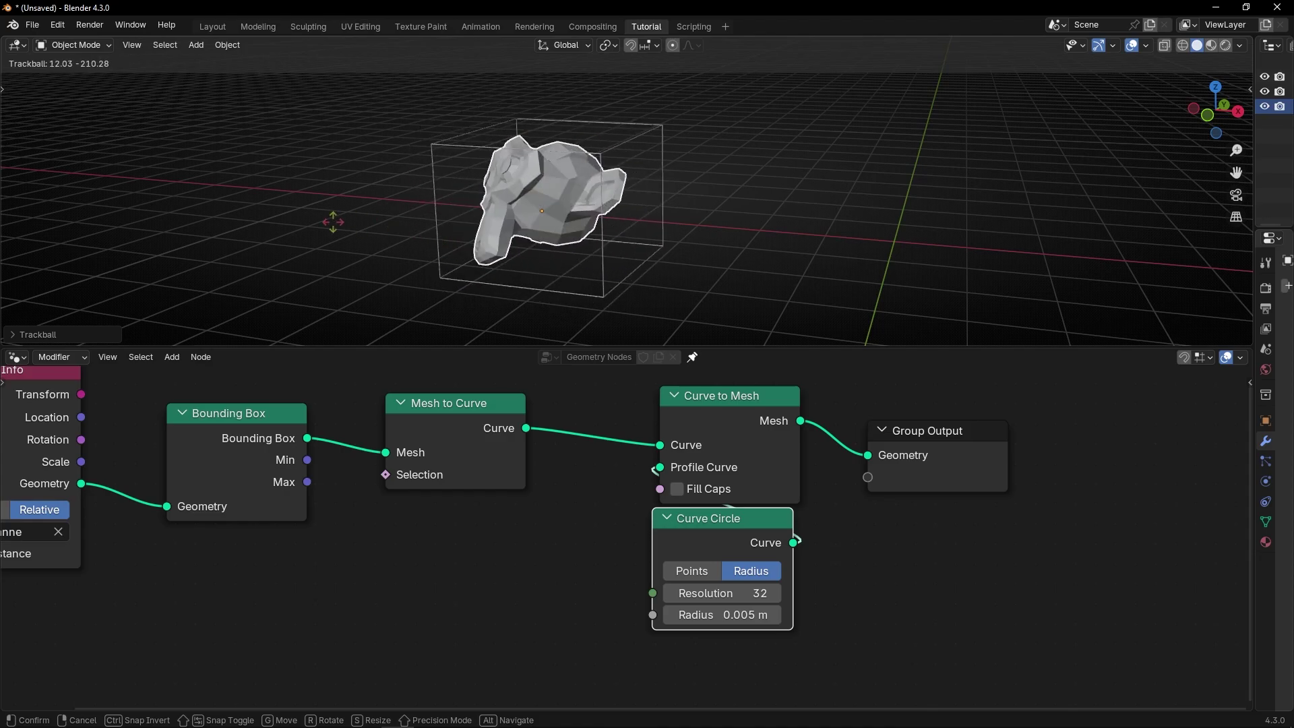
left_click(504, 141)
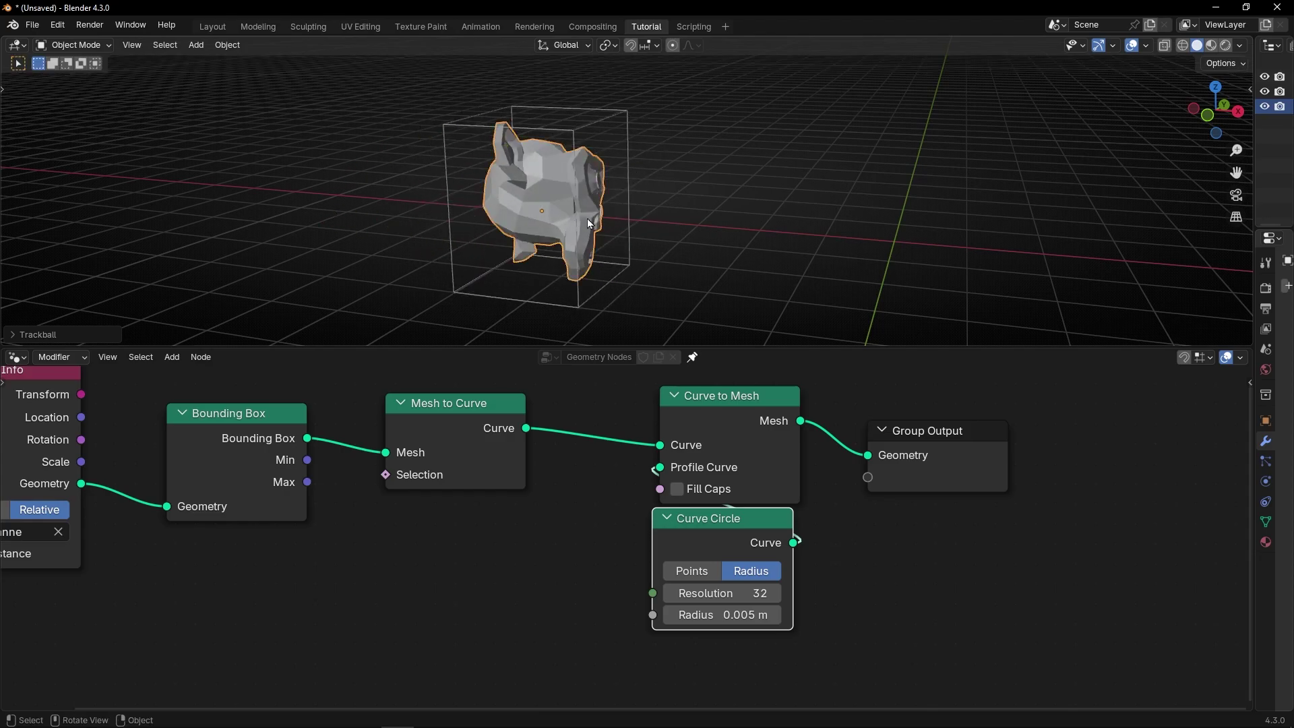
middle_click_drag(588, 221, 544, 196)
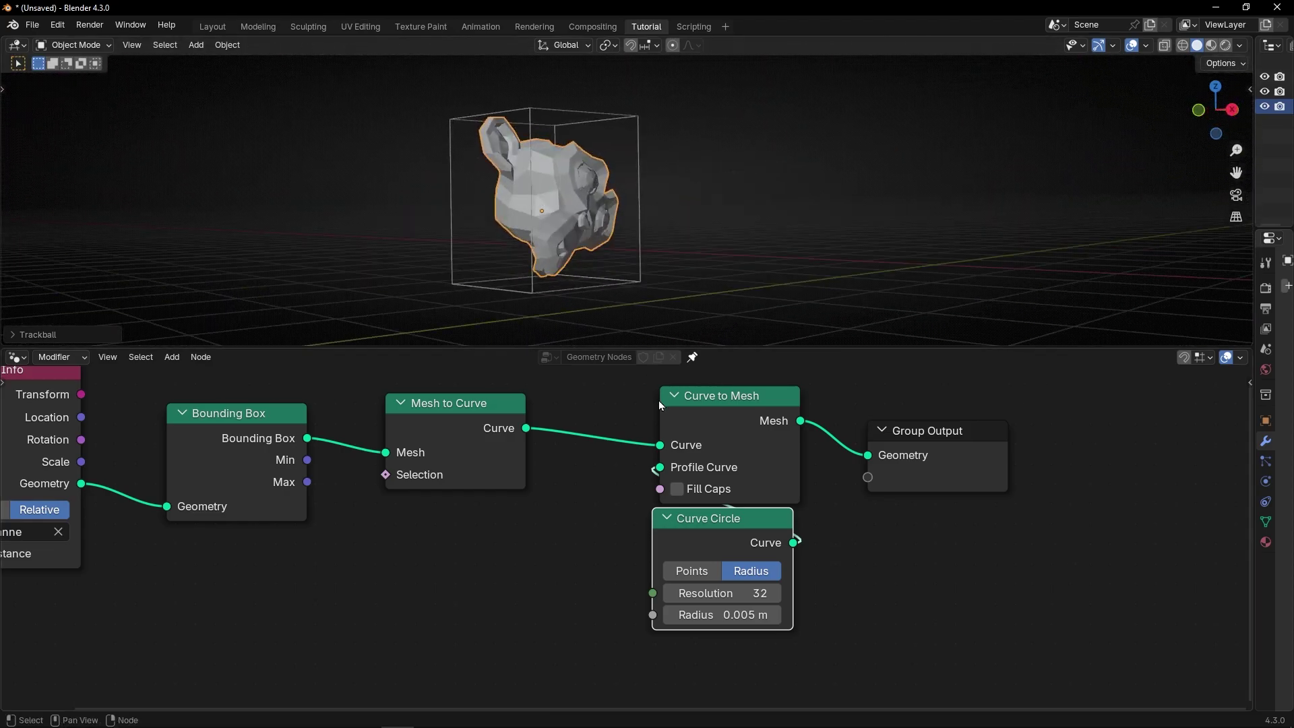
left_click(675, 397)
Step: Collapse Curve Circle and Mesh to Curve and stack the three curve nodes vertically
left_click(668, 518)
scroll(593, 495, "down", 2)
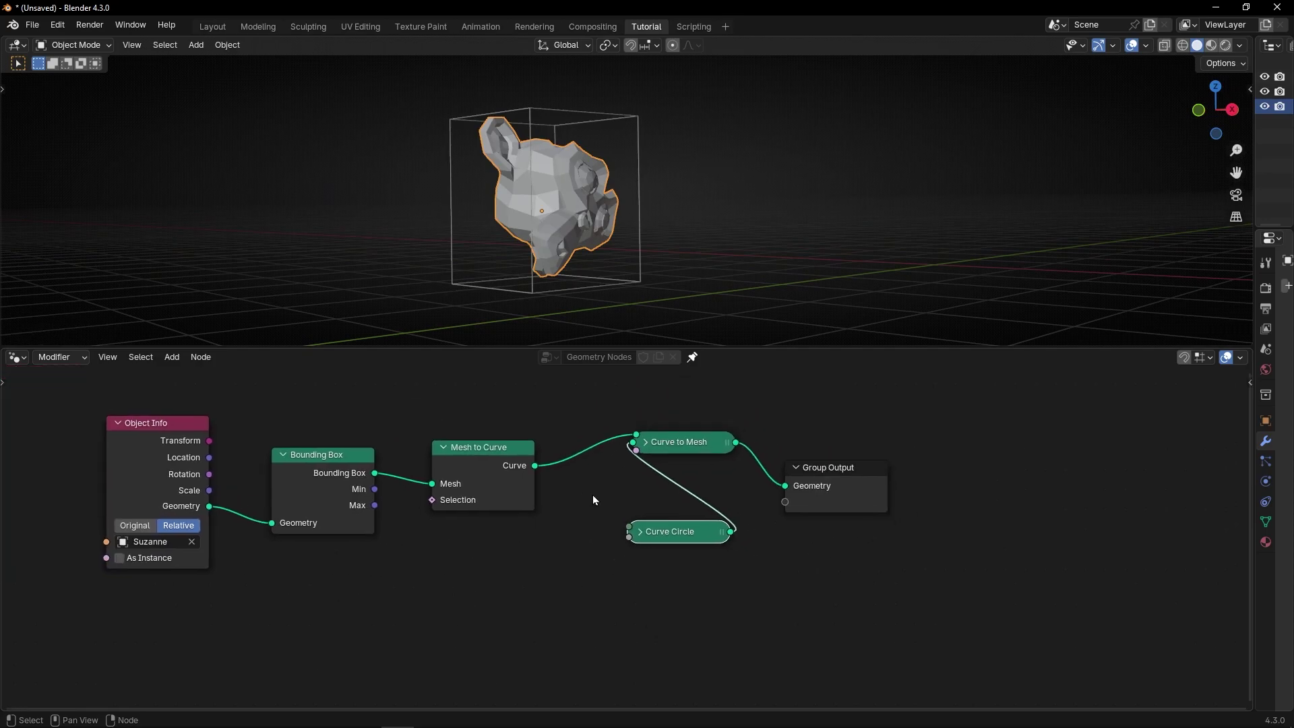
left_click_drag(668, 450, 660, 503)
left_click(443, 448)
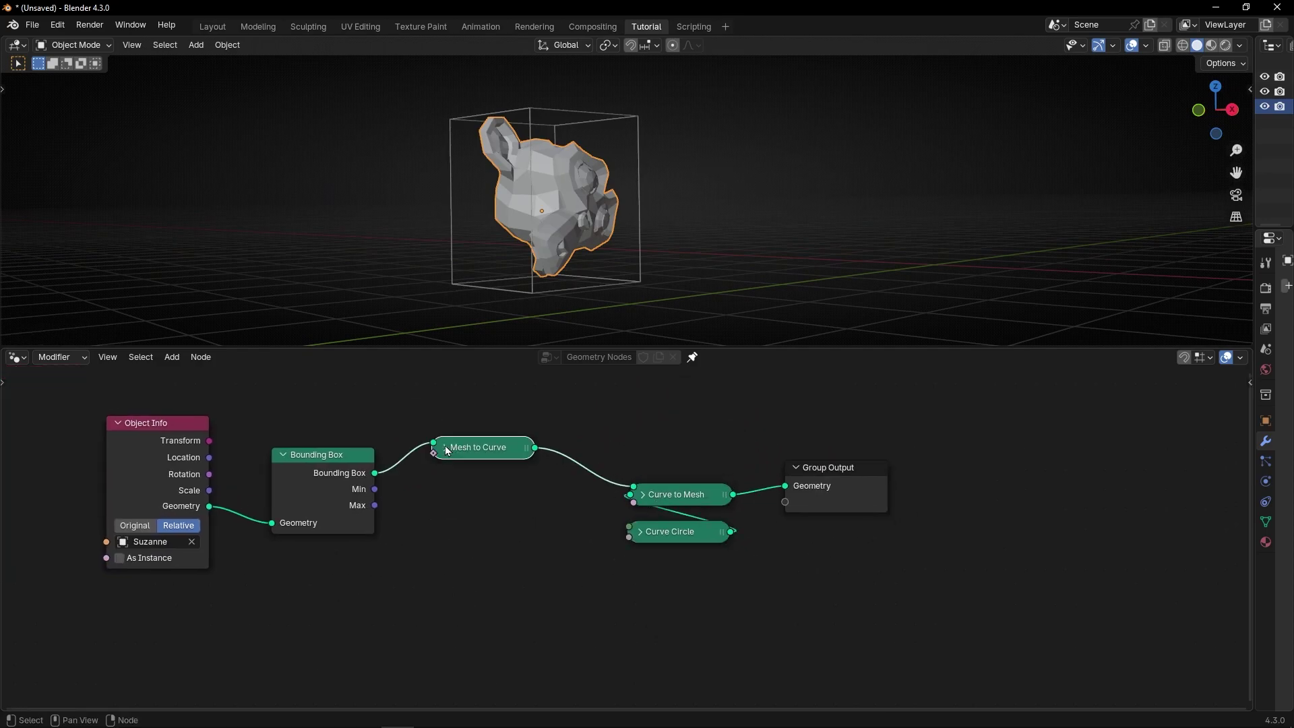
left_click_drag(443, 450, 642, 461)
Step: Join the three curve nodes into a frame labelled 'Transparent Box'
left_click_drag(607, 429, 691, 573)
key("ctrl+j")
key("F2")
type("Transparent Box")
key("Return")
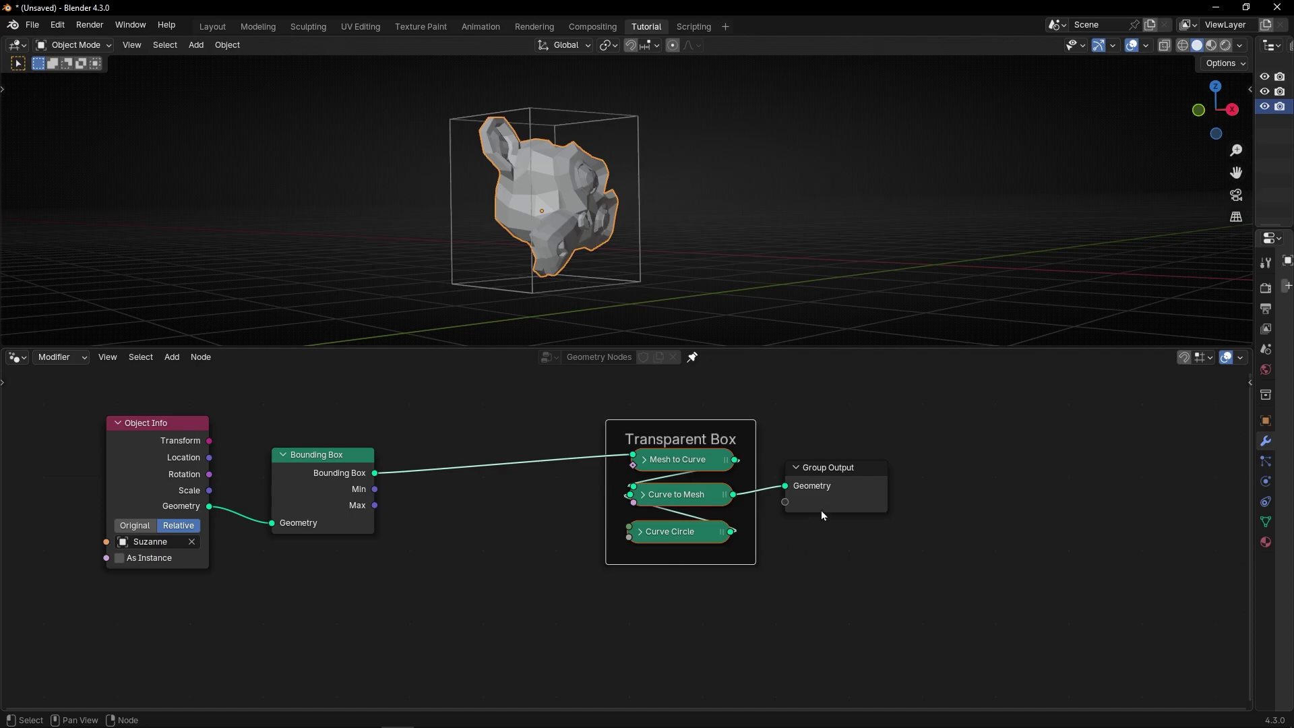
Step: Tidy the tree: Group Output further right, Object Info and Bounding Box moved down-right
left_click_drag(840, 488, 934, 465)
scroll(443, 495, "down", 4)
middle_click_drag(370, 503, 388, 448)
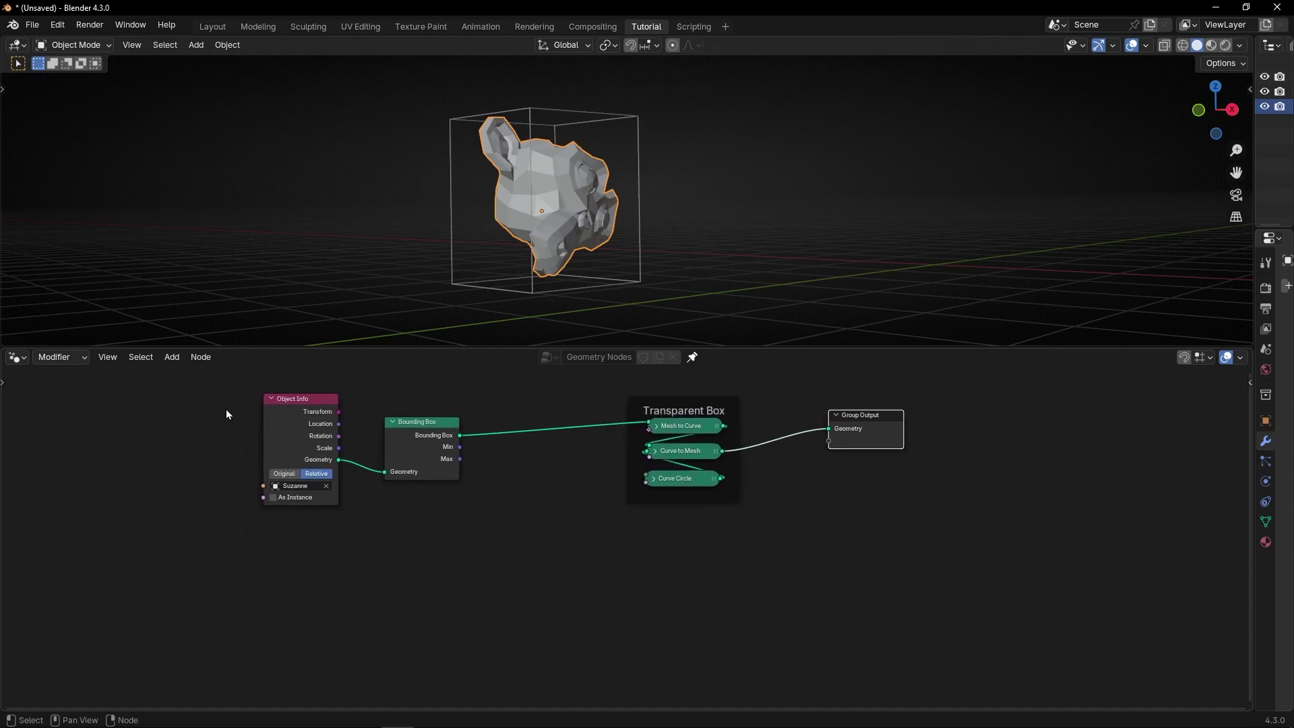
left_click_drag(228, 413, 438, 516)
key("g")
middle_click_drag(612, 326, 658, 237)
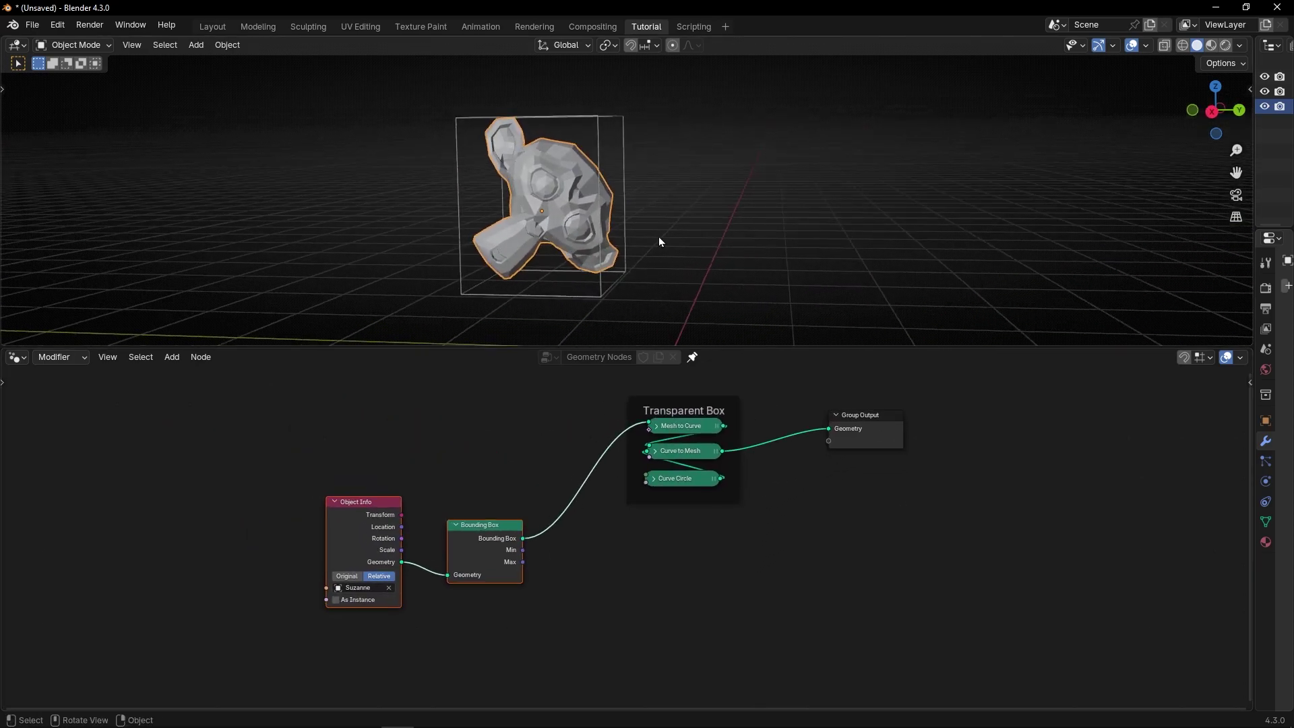
Step: Move Suzanne to the right so the wireframe box follows her
left_click(1213, 113)
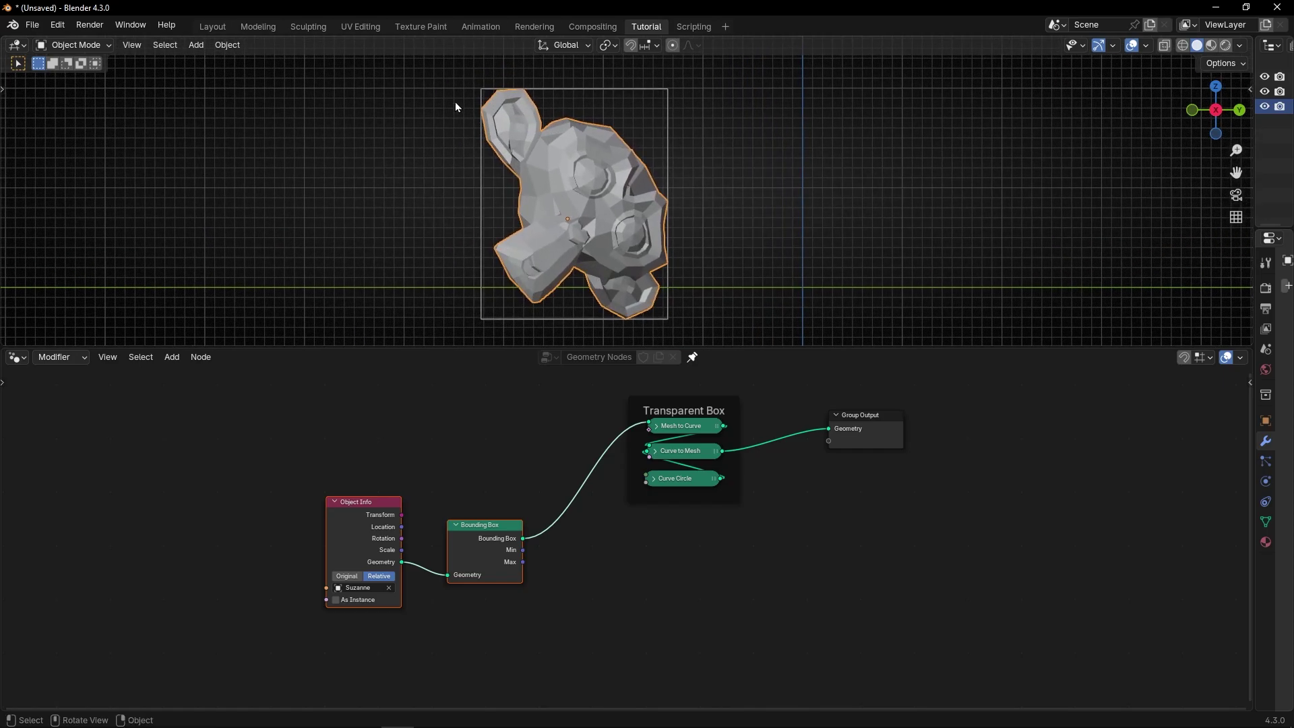
middle_click_drag(457, 107, 580, 216)
key("g")
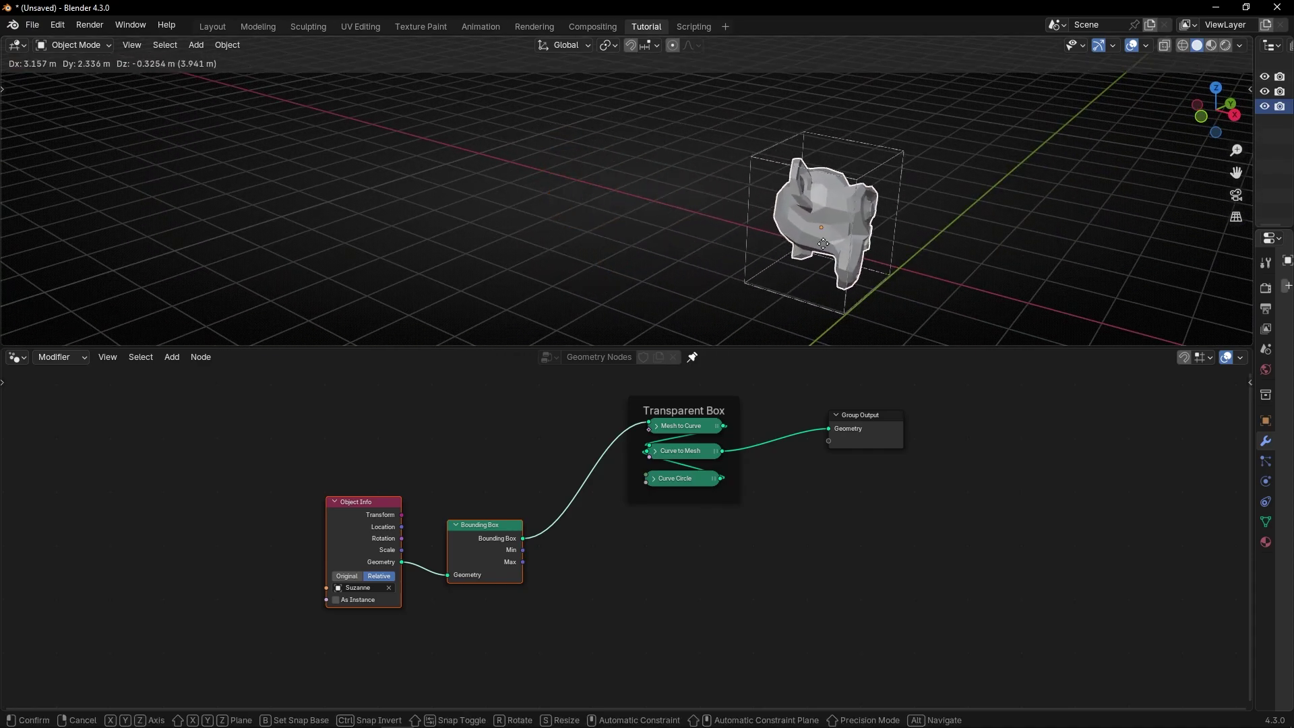
left_click(823, 244)
Step: Frame Suzanne and trackball-rotate her to a new tilted orientation
key("KP_Decimal")
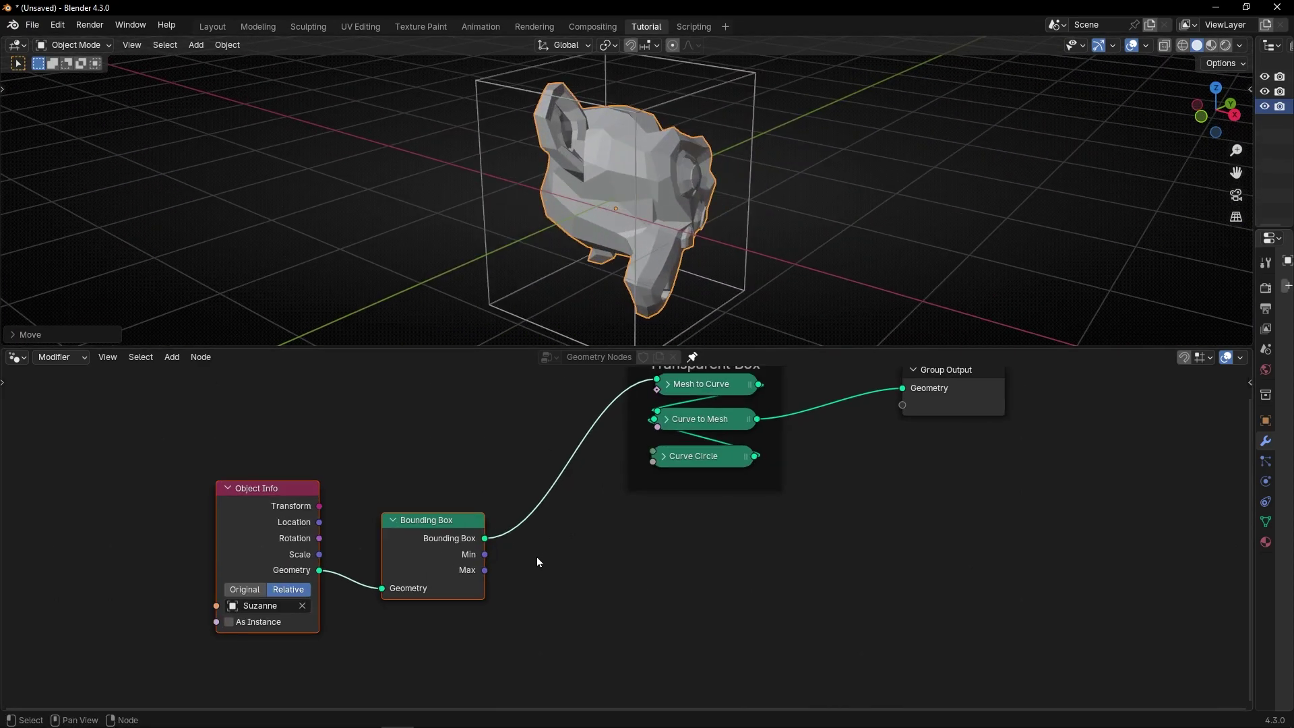
scroll(537, 562, "up", 3)
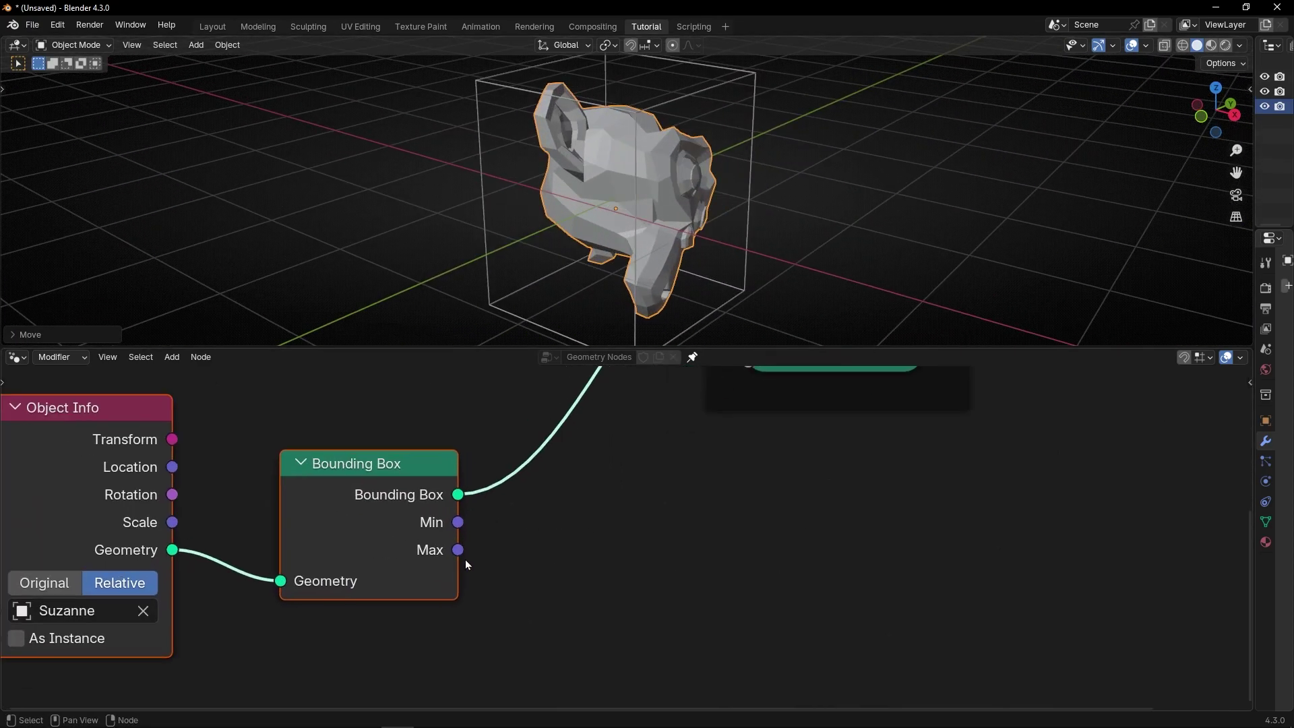
mouse_move(739, 268)
middle_mouse_down()
mouse_move(609, 261)
mouse_move(740, 276)
mouse_move(735, 260)
middle_mouse_up()
key("r")
key("r")
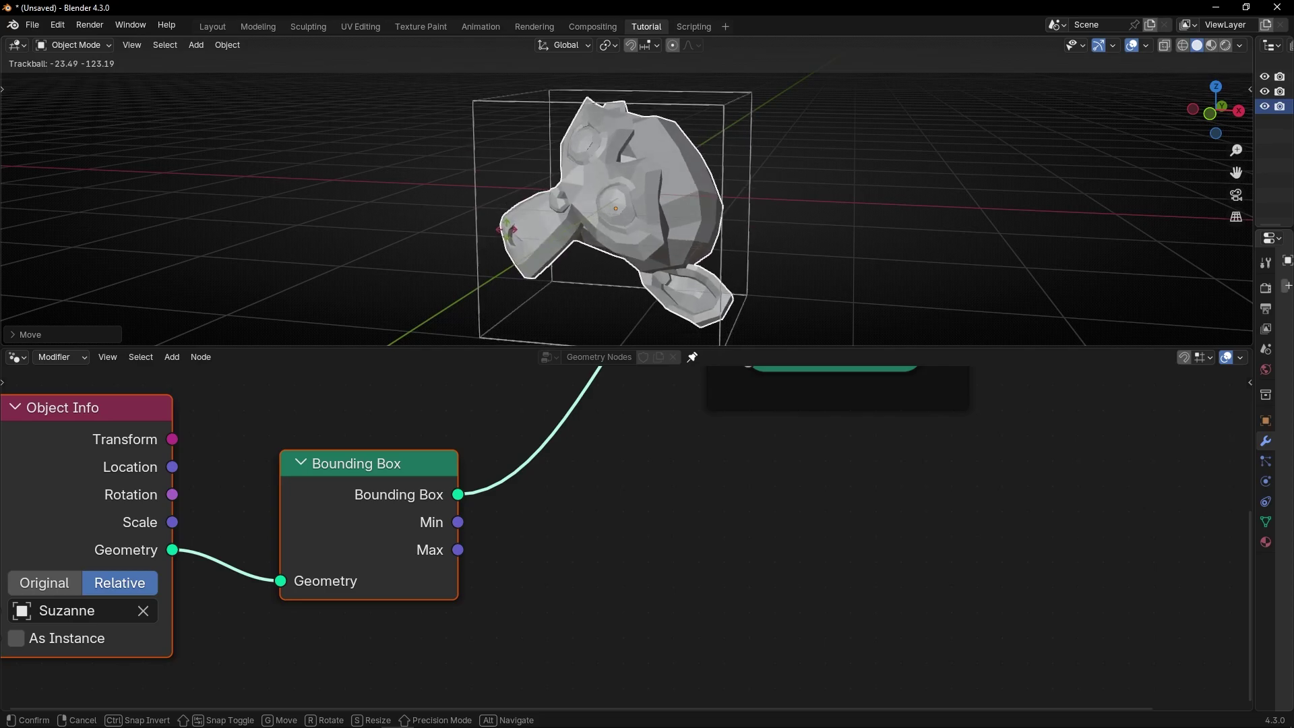
left_click(518, 252)
Step: Show the viewport toolbar and select the Annotate tool
scroll(438, 426, "up", 1)
middle_click_drag(439, 431, 561, 439)
scroll(544, 302, "down", 1)
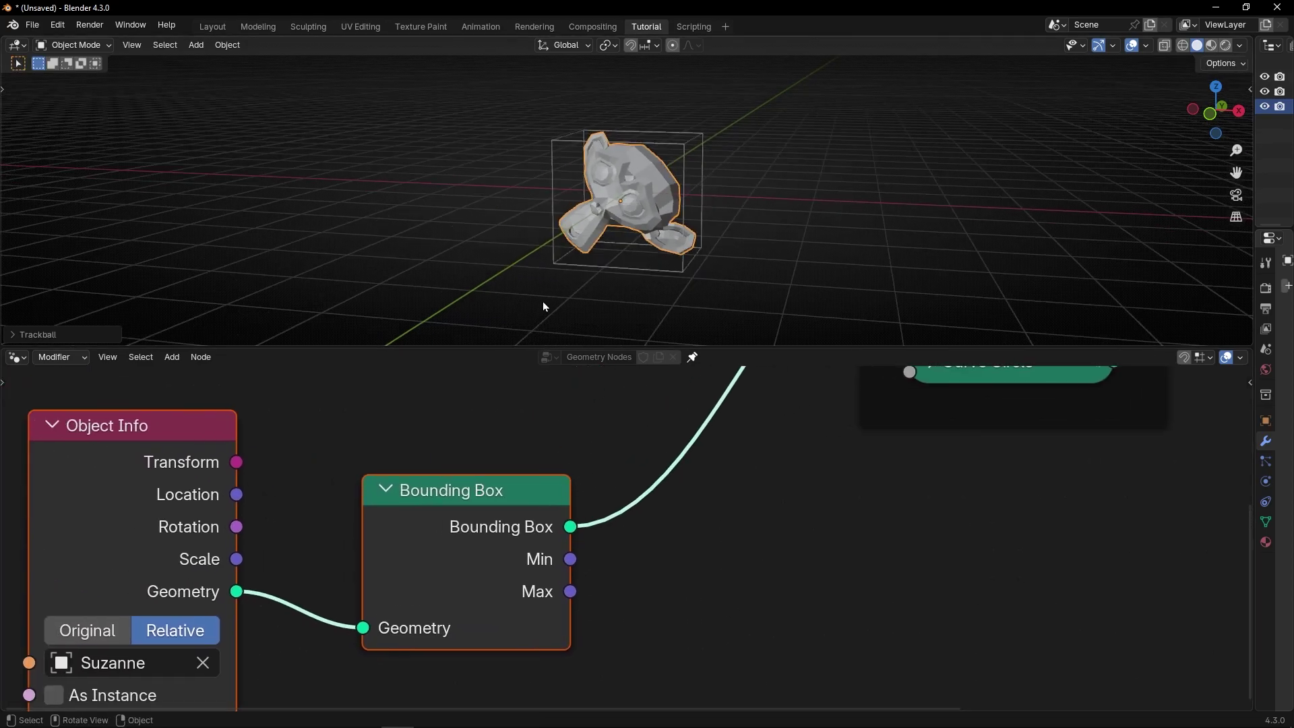
scroll(549, 290, "up", 2)
middle_click_drag(545, 297, 526, 294)
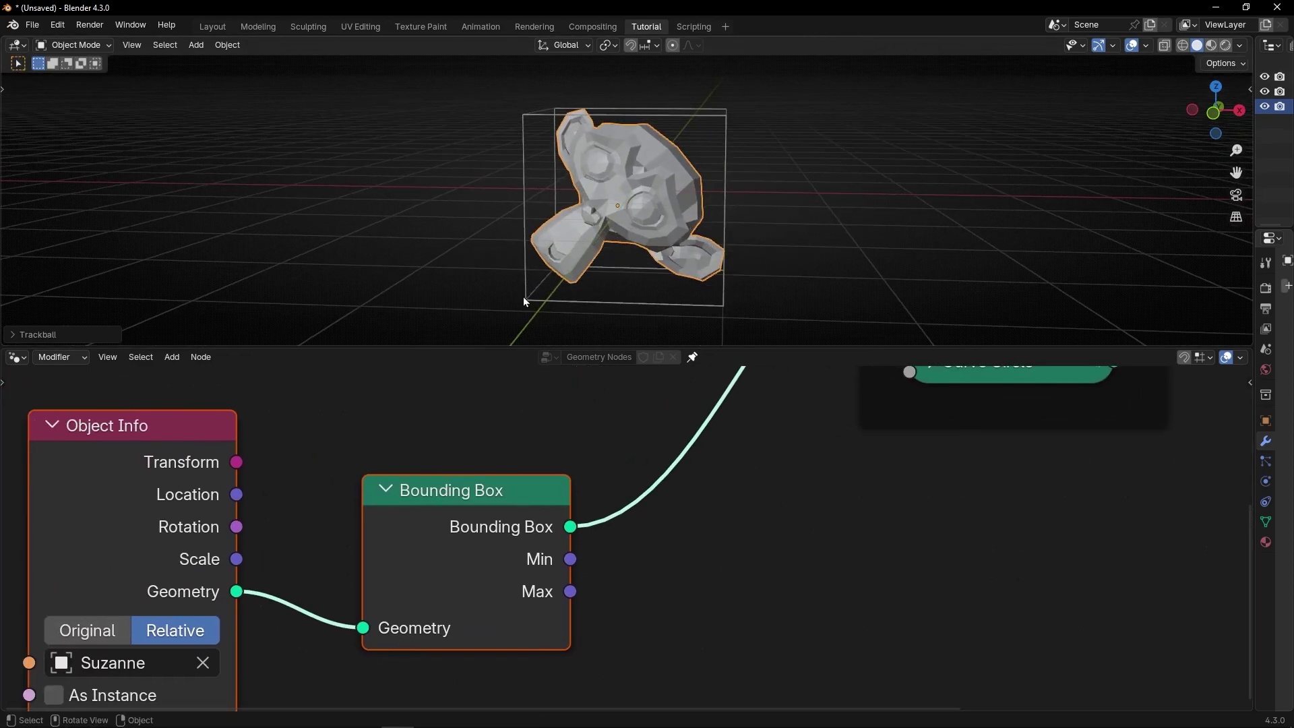
key("t")
left_click(30, 253)
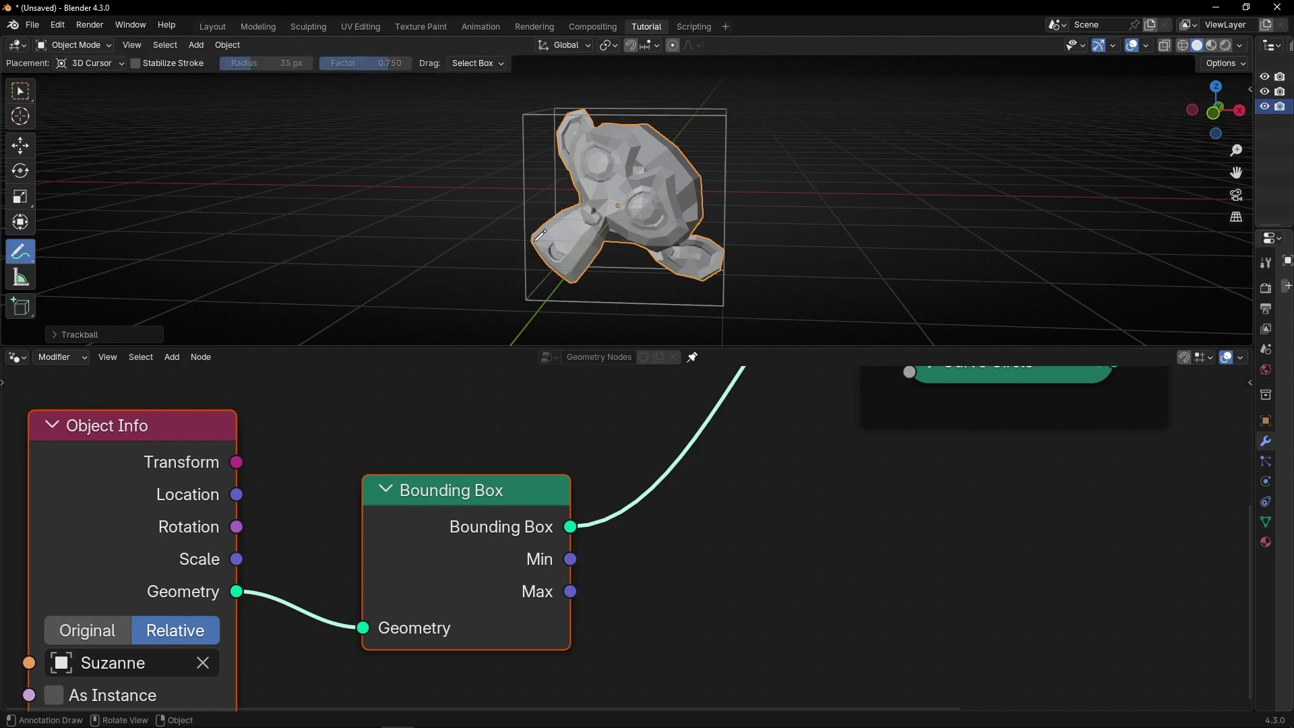
Step: Circle the box's lower-left and top-right corners and label them Min and Max
middle_click_drag(663, 252, 630, 263)
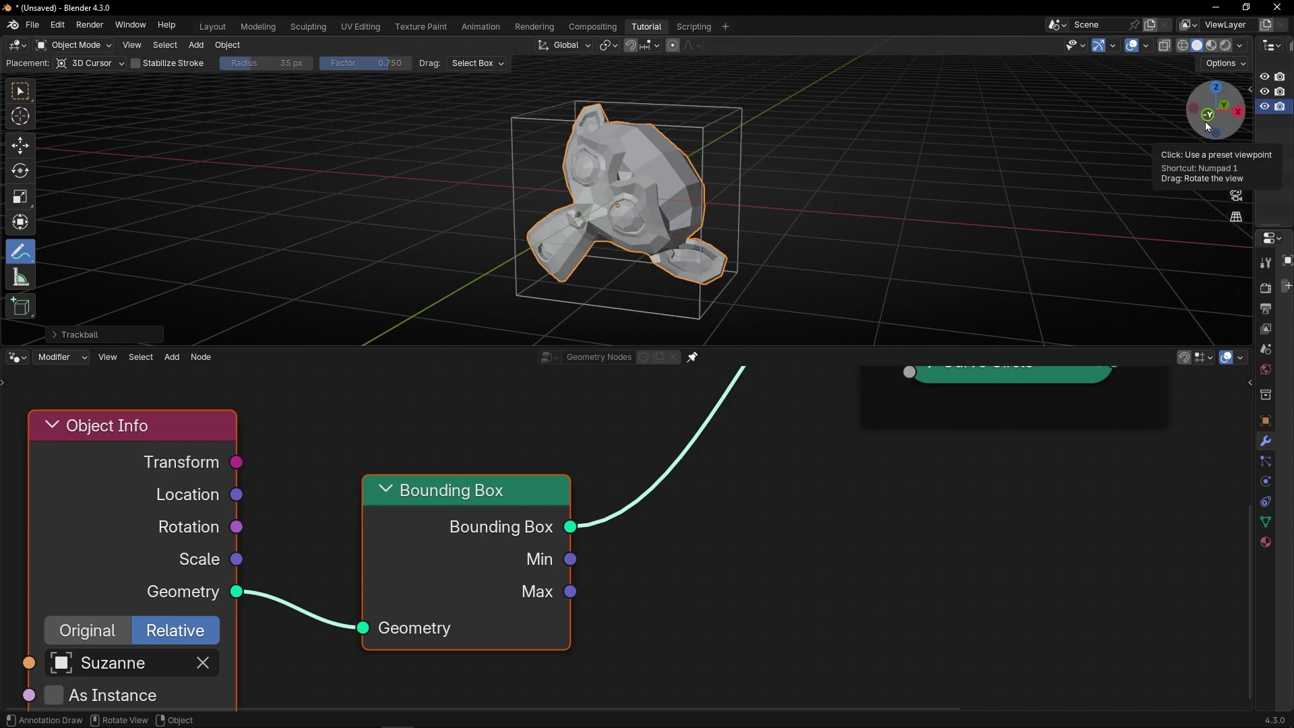
mouse_move(522, 286)
left_mouse_down()
mouse_move(496, 302)
mouse_move(534, 296)
mouse_move(518, 290)
left_mouse_up()
mouse_move(310, 300)
left_mouse_down()
mouse_move(340, 246)
mouse_move(350, 298)
mouse_move(408, 279)
mouse_move(413, 296)
left_mouse_up()
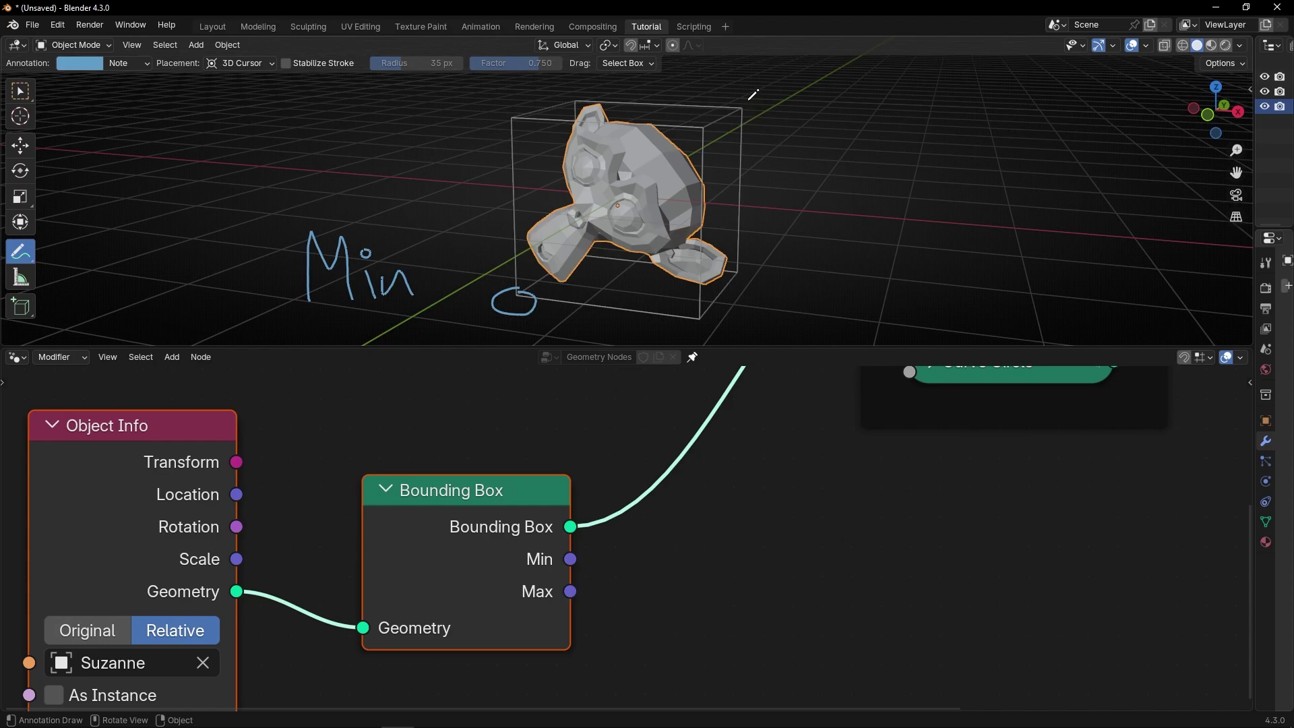
mouse_move(730, 105)
left_mouse_down()
mouse_move(754, 114)
mouse_move(742, 98)
left_mouse_up()
mouse_move(782, 164)
left_mouse_down()
mouse_move(812, 89)
mouse_move(826, 145)
left_mouse_up()
mouse_move(866, 120)
left_mouse_down()
mouse_move(870, 155)
mouse_move(900, 105)
left_mouse_up()
left_click_drag(881, 110, 923, 166)
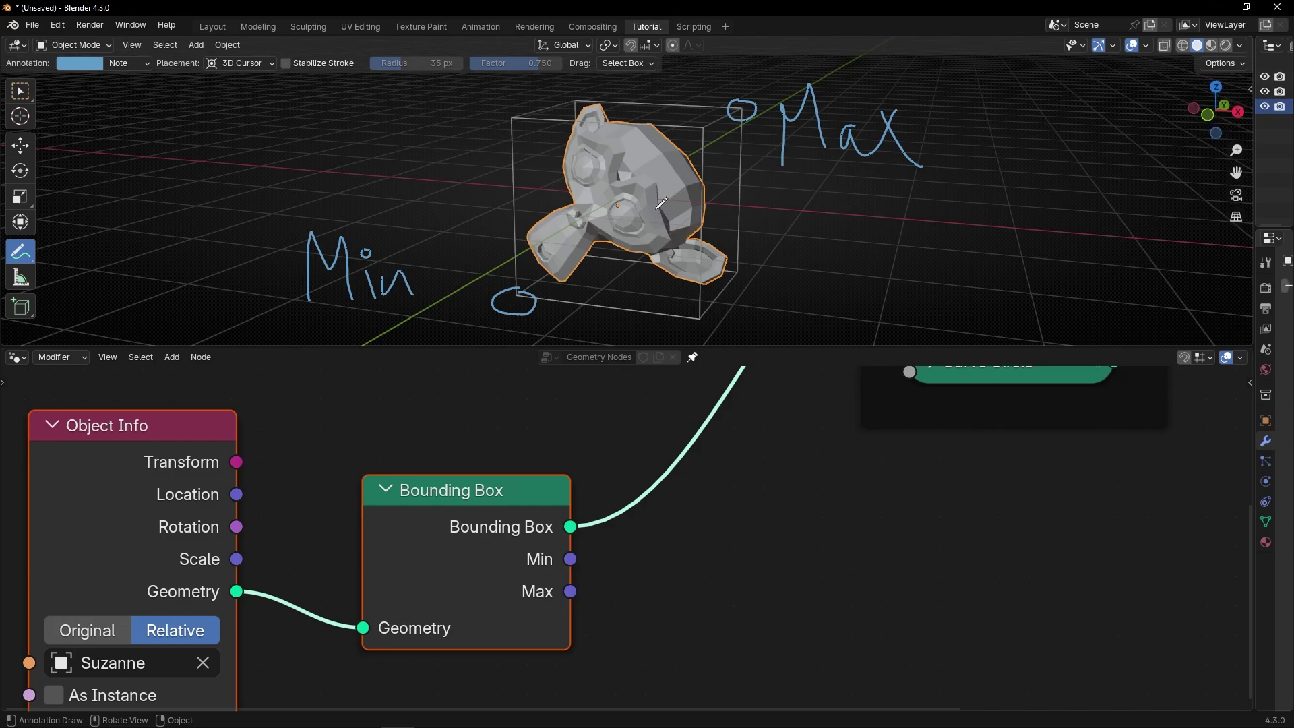
Step: Draw axis arrows and diagonals from Suzanne's centre toward the Min and Max corners
mouse_move(629, 201)
left_mouse_down()
mouse_move(737, 200)
mouse_move(742, 220)
left_mouse_up()
mouse_move(631, 201)
left_mouse_down()
mouse_move(627, 113)
mouse_move(635, 123)
left_mouse_up()
left_click_drag(632, 197, 687, 154)
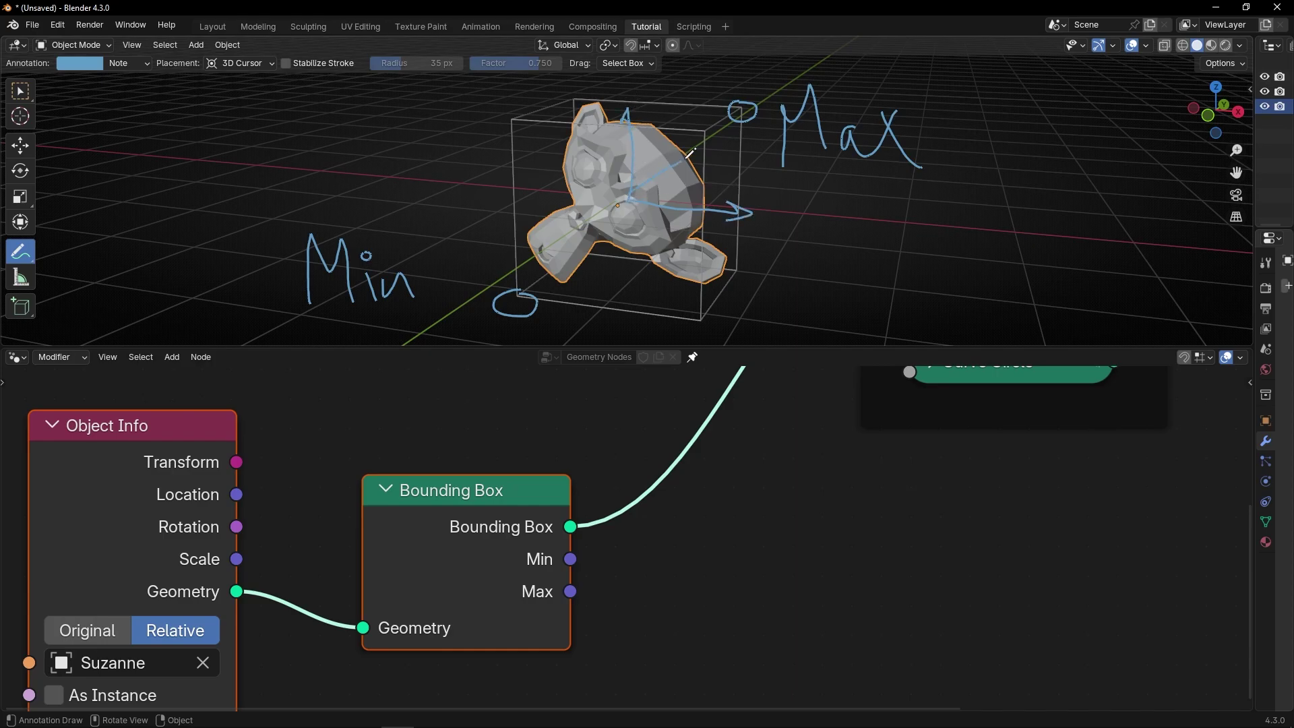
left_click_drag(635, 197, 749, 102)
mouse_move(623, 205)
left_mouse_down()
mouse_move(620, 292)
mouse_move(610, 202)
mouse_move(521, 198)
left_mouse_up()
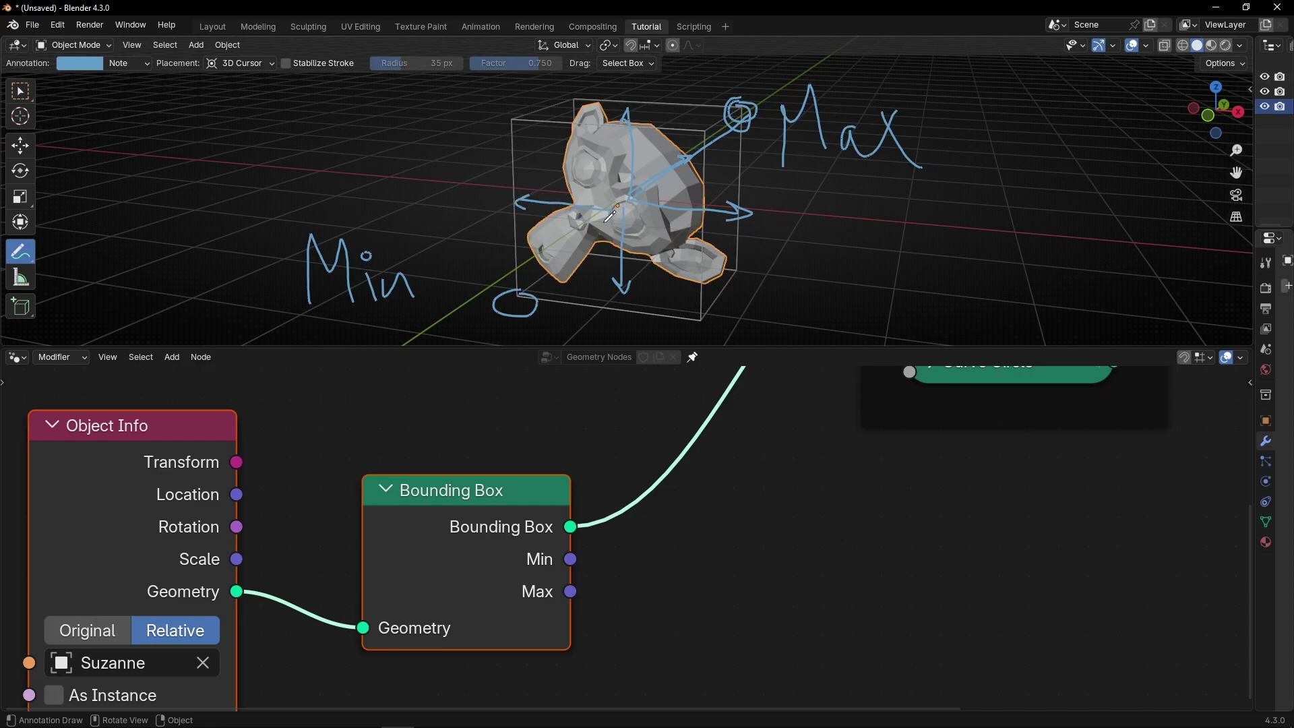
mouse_move(614, 218)
left_mouse_down()
mouse_move(518, 281)
mouse_move(534, 288)
mouse_move(539, 269)
mouse_move(312, 254)
mouse_move(714, 175)
mouse_move(673, 122)
left_mouse_up()
Step: From a near-front view, sketch a vertical height arrow beside the box, then erase it
mouse_move(676, 148)
middle_mouse_down()
mouse_move(591, 214)
mouse_move(561, 210)
middle_mouse_up()
mouse_move(499, 280)
left_mouse_down()
mouse_move(489, 103)
mouse_move(510, 111)
left_mouse_up()
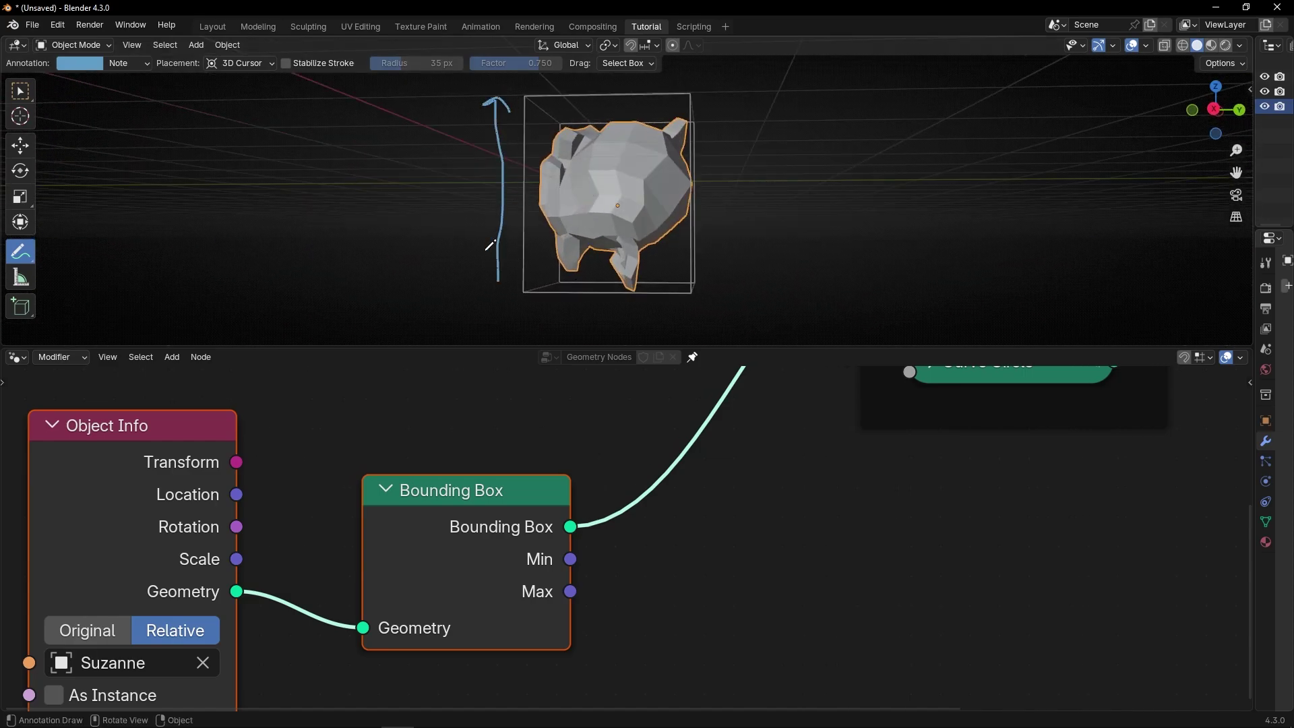
mouse_move(486, 275)
left_mouse_down()
mouse_move(501, 292)
mouse_move(513, 274)
left_mouse_up()
mouse_move(482, 96)
left_mouse_down("ctrl")
mouse_move(498, 282)
mouse_move(520, 322)
left_mouse_up("ctrl")
middle_click_drag(515, 258, 630, 191)
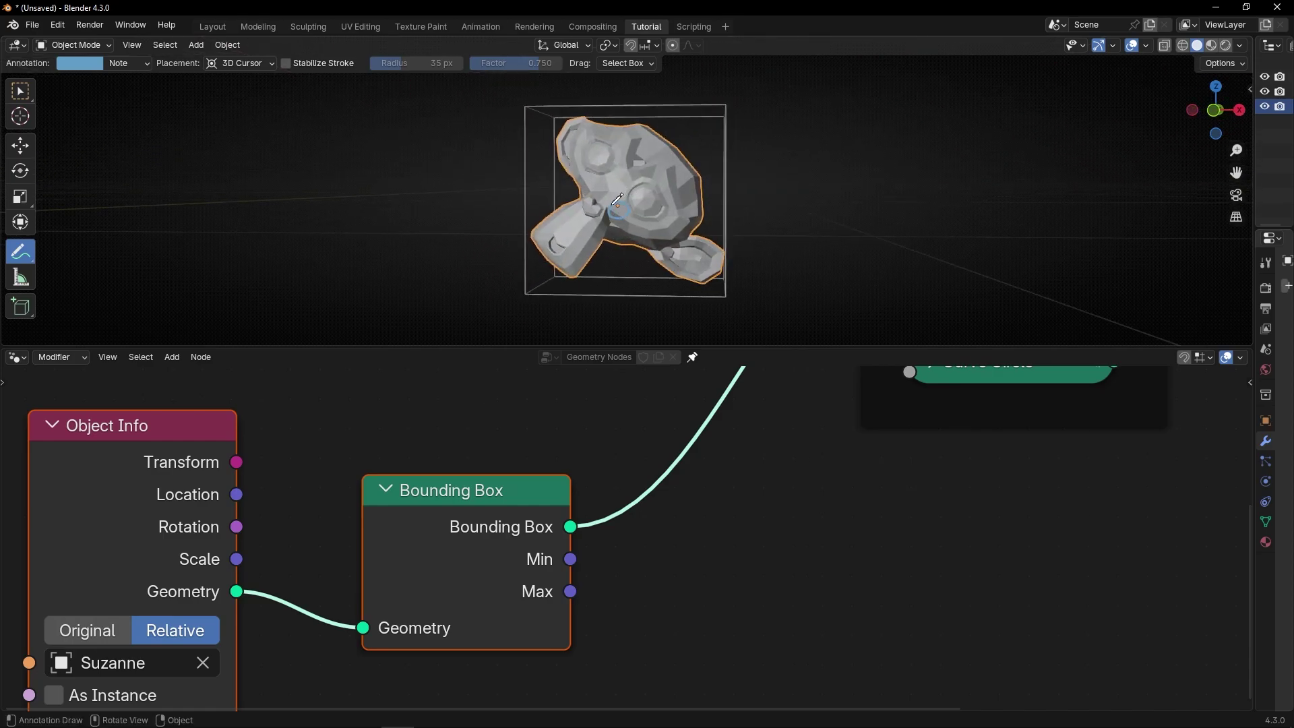
middle_click_drag(577, 246, 613, 222)
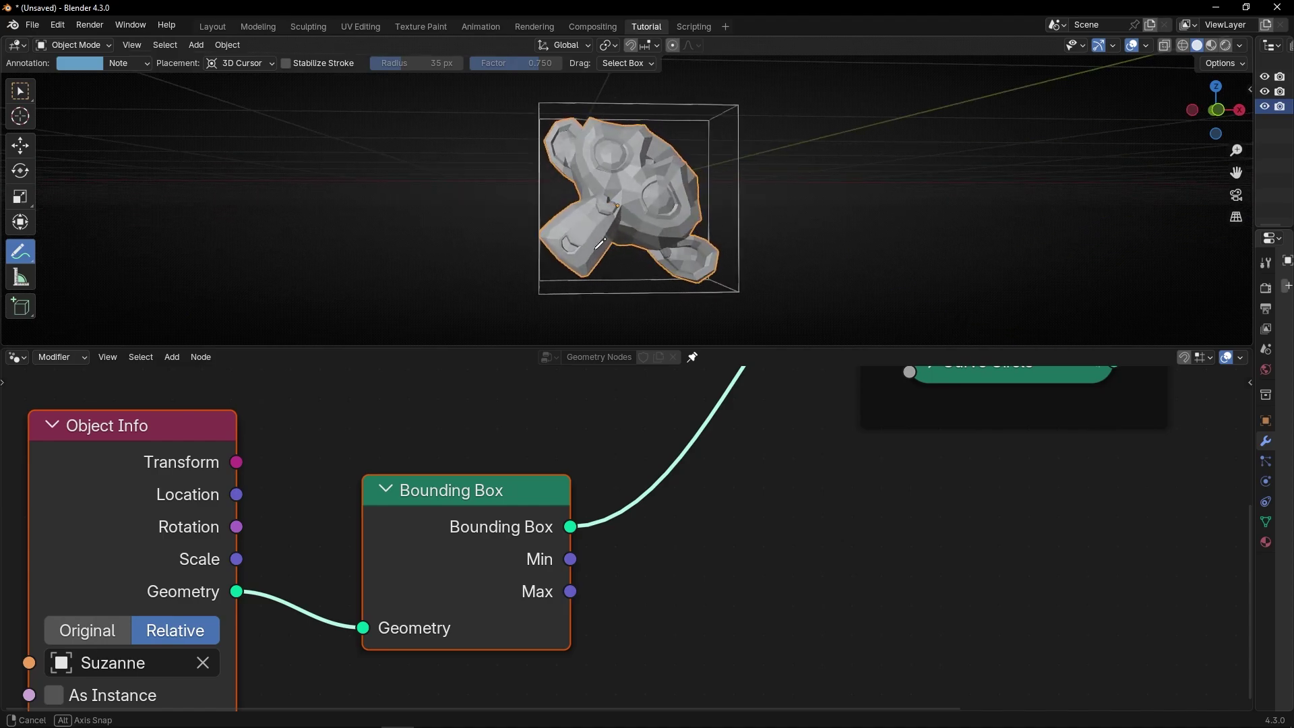
Step: In a maximized front view, draw a downward arrow at the box bottom labelled 'Min z'
left_click(1225, 114)
scroll(606, 233, "up", 3)
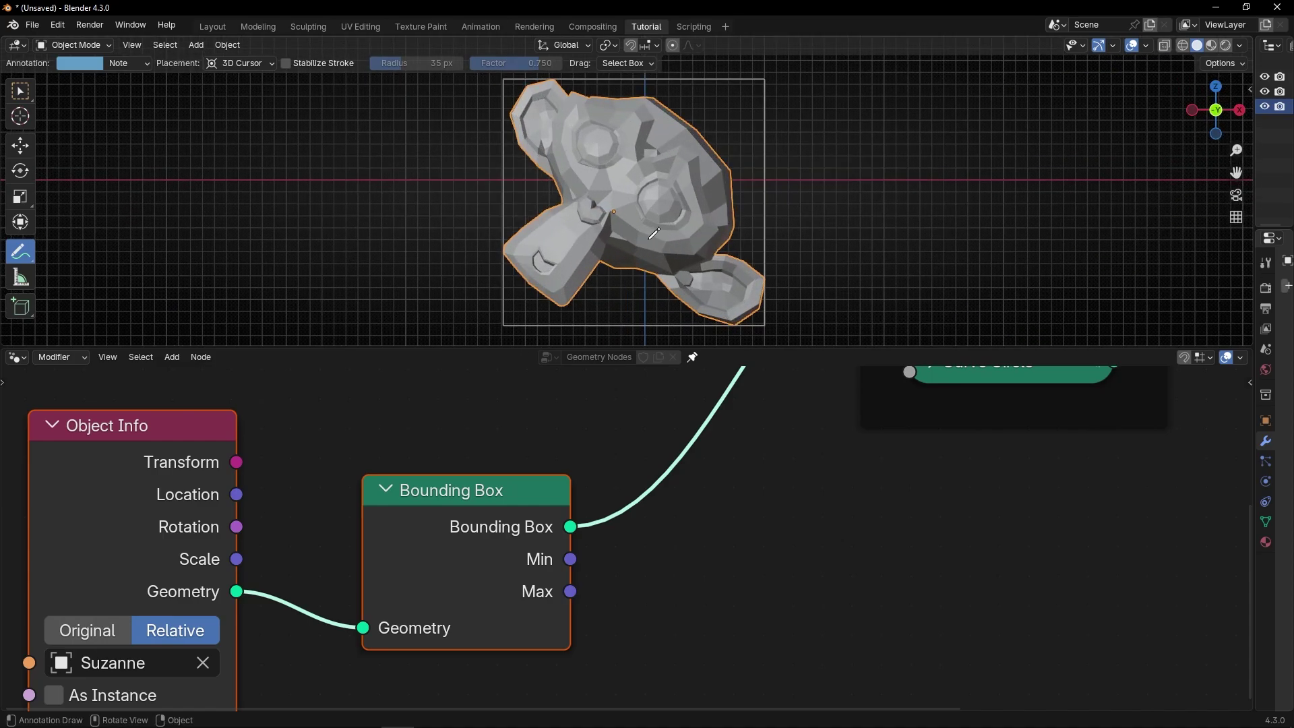
key("ctrl+space")
scroll(536, 424, "up", 1)
middle_click_drag(461, 469, 443, 392, "shift")
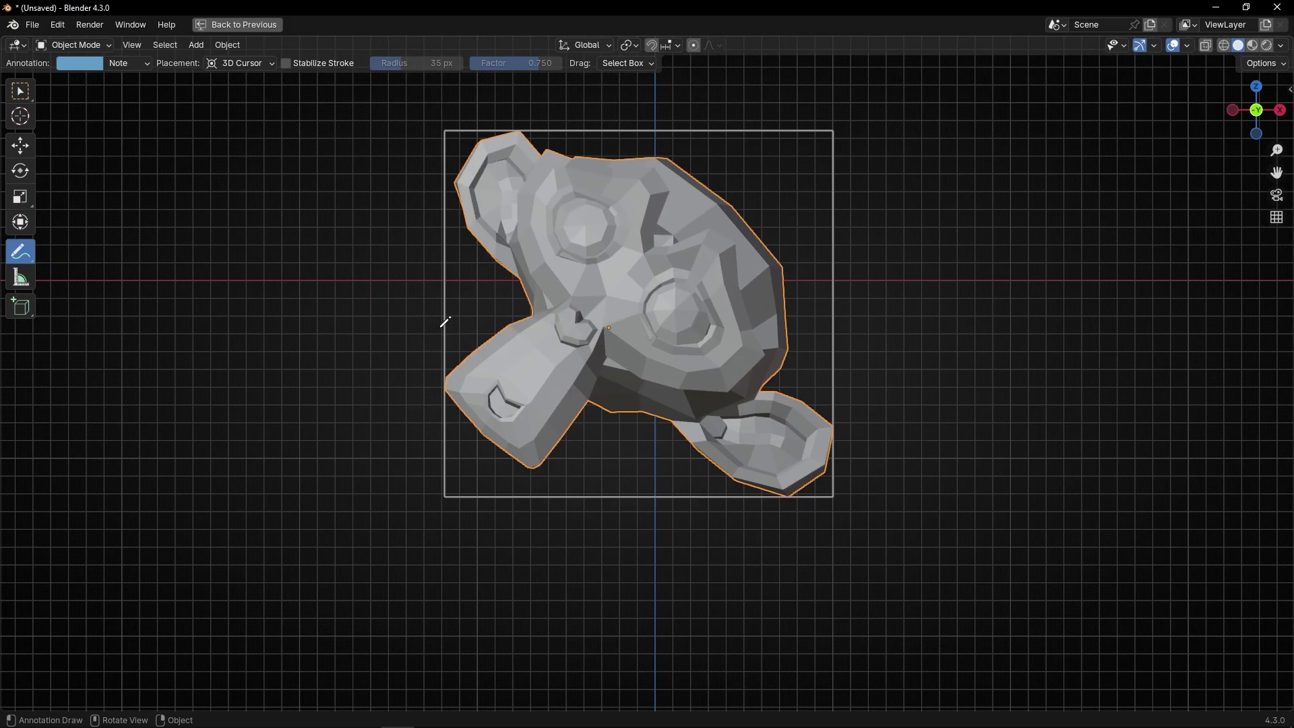
mouse_move(439, 328)
left_mouse_down()
mouse_move(455, 328)
mouse_move(412, 397)
mouse_move(410, 490)
mouse_move(390, 478)
mouse_move(407, 507)
mouse_move(424, 489)
left_mouse_up()
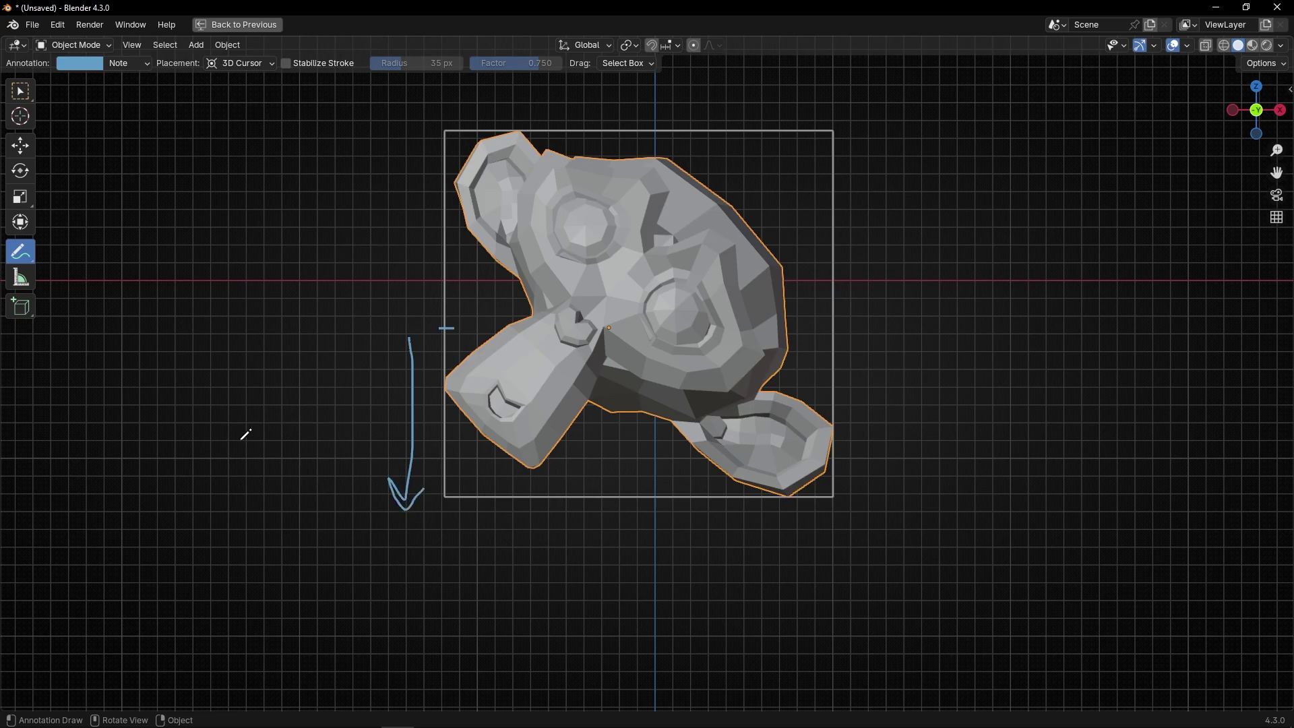
mouse_move(231, 443)
left_mouse_down()
mouse_move(251, 390)
mouse_move(296, 420)
left_mouse_up()
left_click_drag(301, 369, 331, 422)
mouse_move(351, 373)
left_mouse_down()
mouse_move(369, 370)
mouse_move(375, 412)
left_mouse_up()
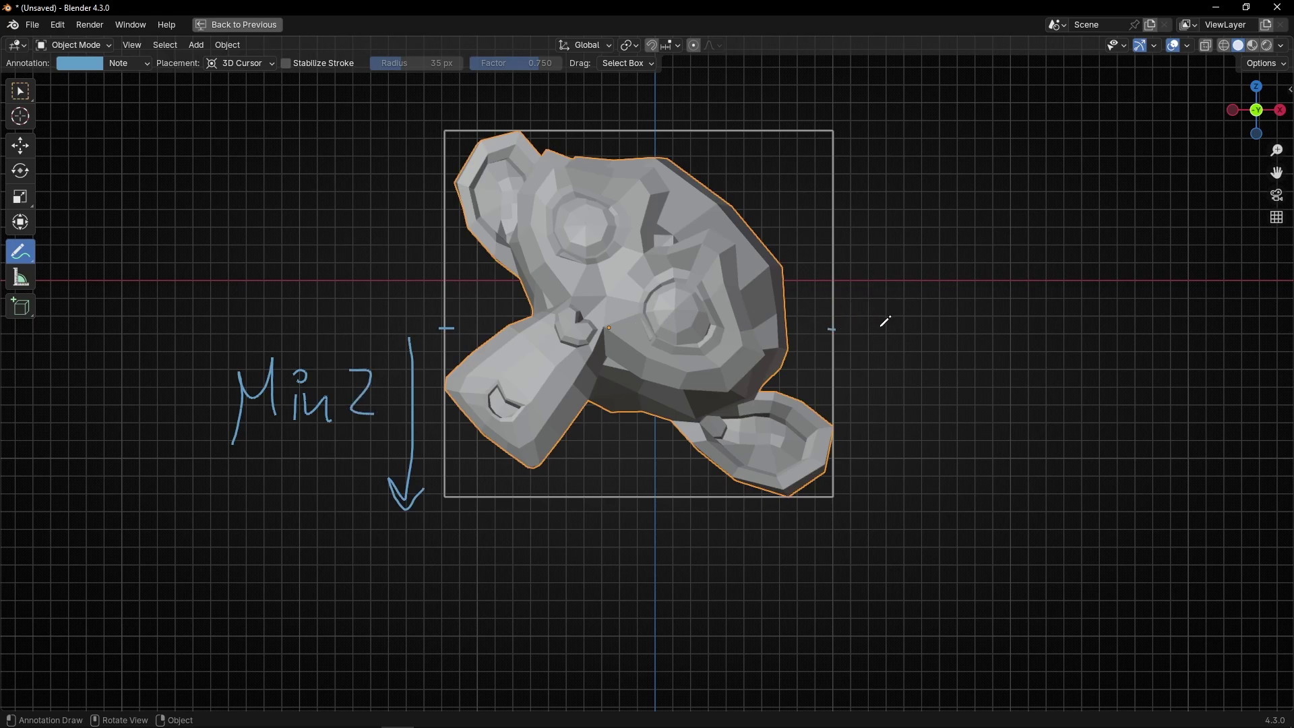
Step: Draw an upward arrow right of Suzanne labelled 'Max z'
mouse_move(880, 328)
left_mouse_down()
mouse_move(897, 134)
mouse_move(916, 168)
left_mouse_up()
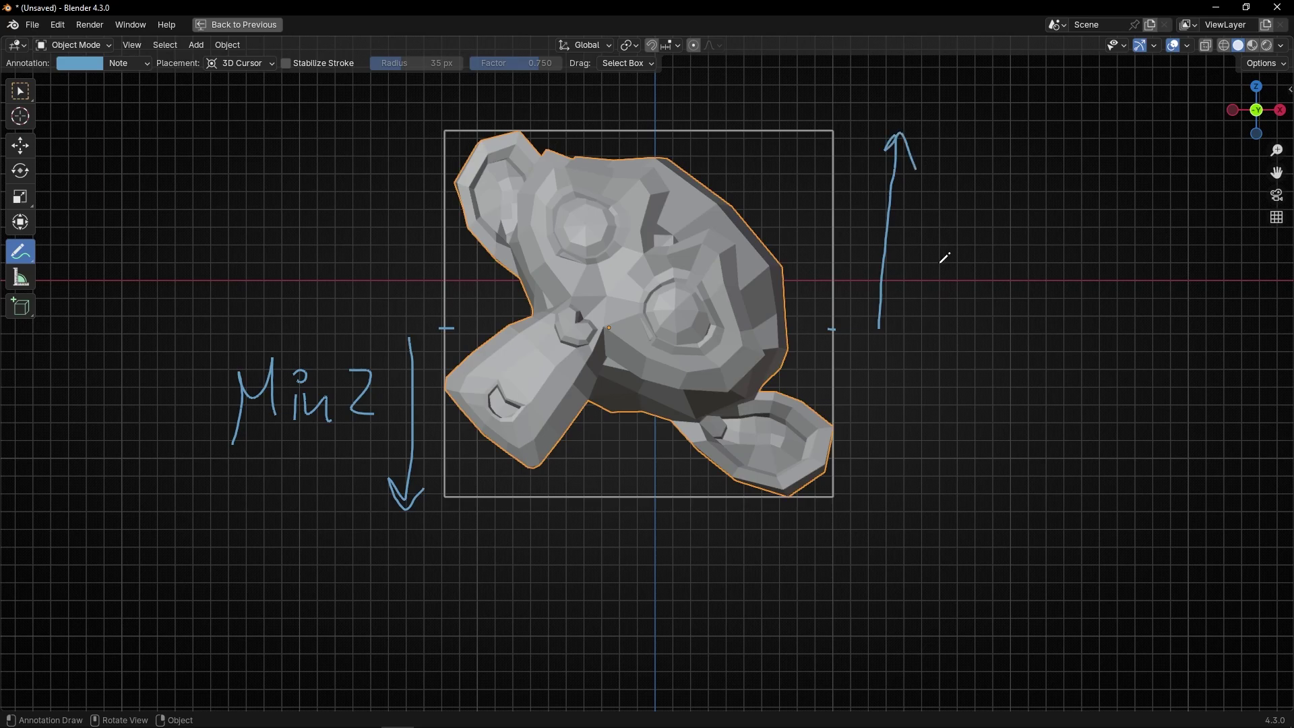
mouse_move(937, 293)
left_mouse_down()
mouse_move(949, 181)
mouse_move(1013, 274)
left_mouse_up()
mouse_move(1065, 240)
left_mouse_down()
mouse_move(1118, 232)
mouse_move(1128, 290)
left_mouse_up()
mouse_move(1160, 200)
left_mouse_down()
mouse_move(1199, 244)
mouse_move(1242, 247)
left_mouse_up()
Step: Erase the Min z and Max z notes
scroll(1117, 291, "down", 2)
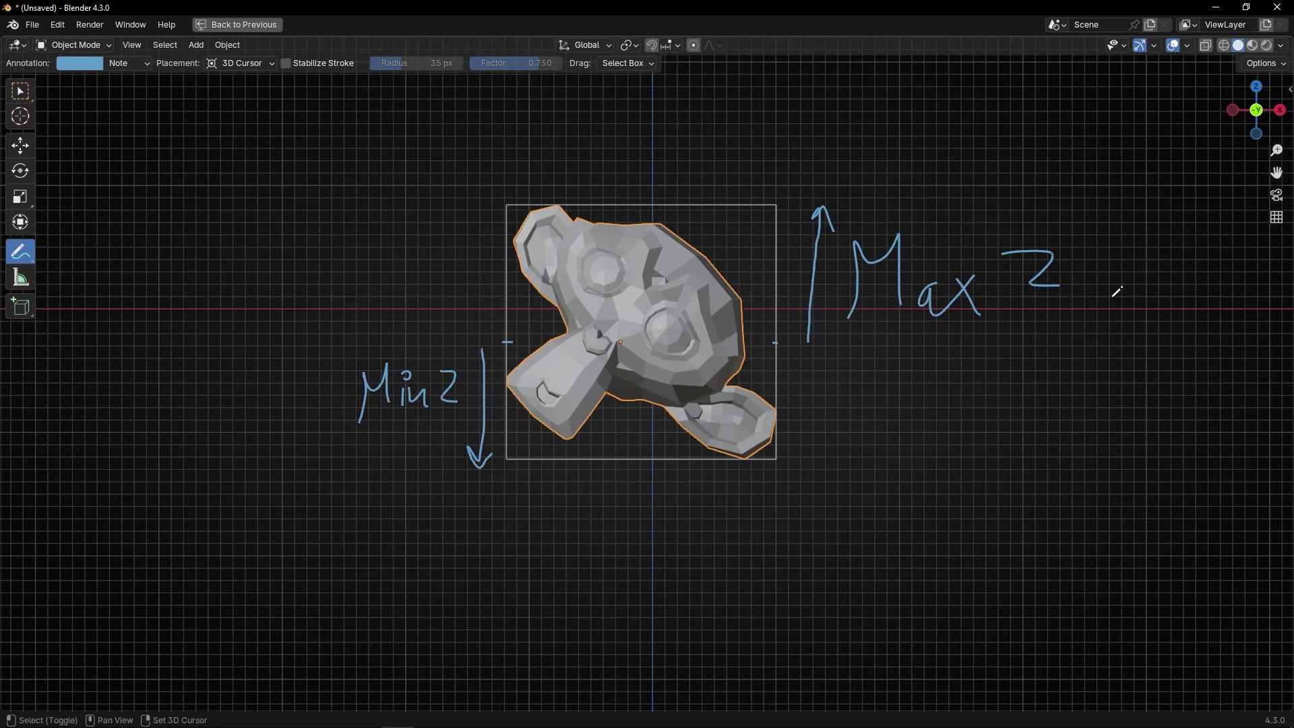
middle_click_drag(1117, 291, 1014, 293, "shift")
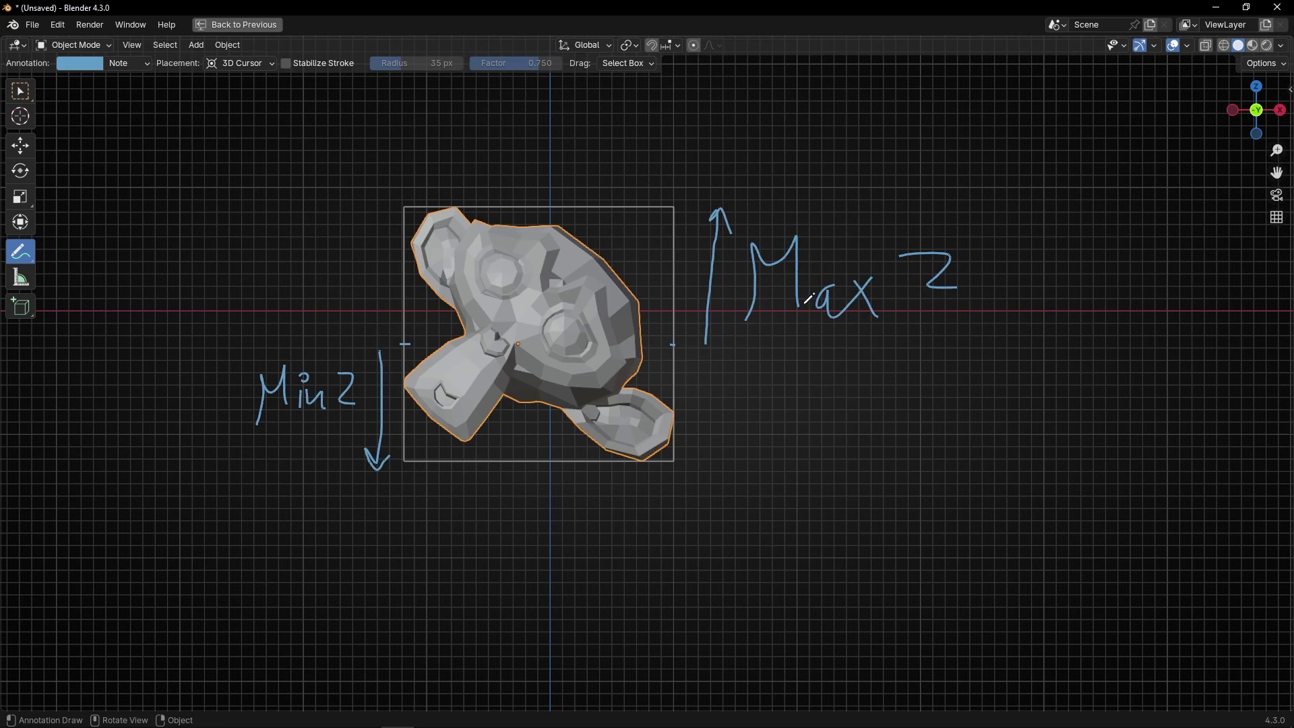
scroll(877, 310, "down", 1)
mouse_move(881, 322)
middle_mouse_down("shift")
mouse_move(709, 325)
mouse_move(659, 364)
middle_mouse_up("shift")
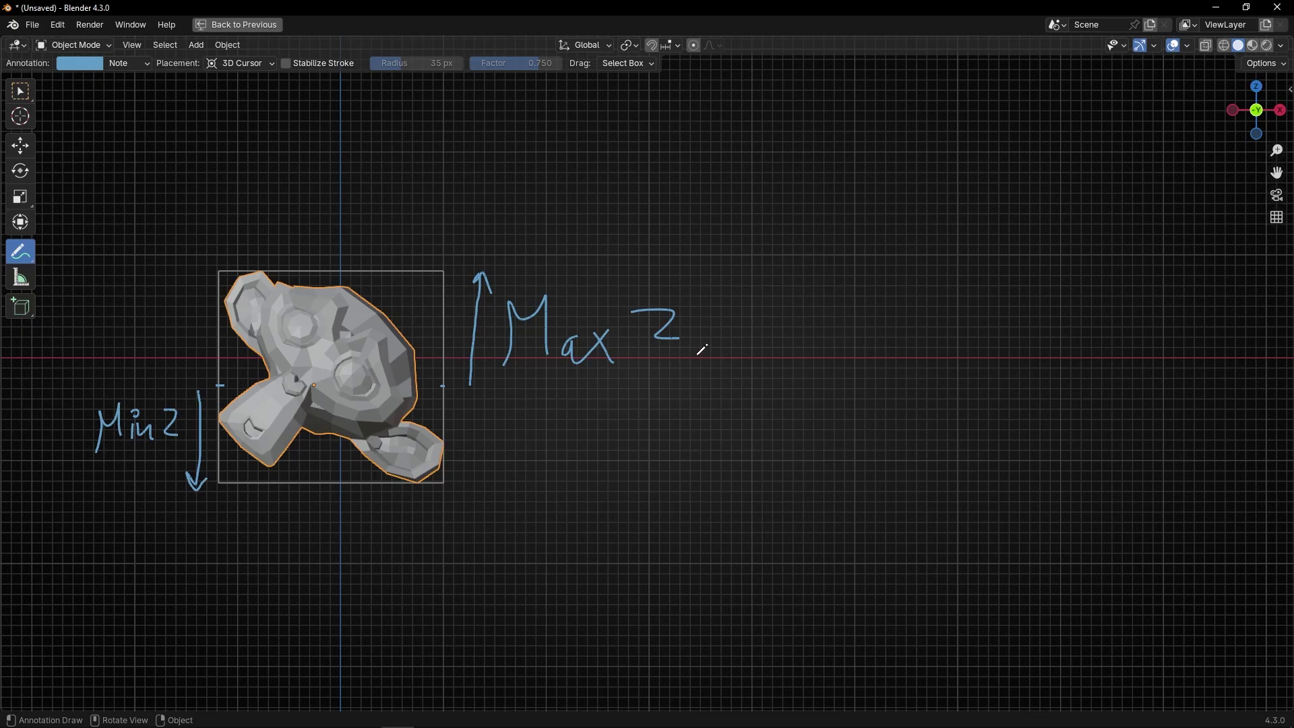
mouse_move(702, 349)
left_mouse_down("ctrl")
mouse_move(701, 317)
mouse_move(557, 280)
mouse_move(151, 422)
mouse_move(205, 458)
left_mouse_up("ctrl")
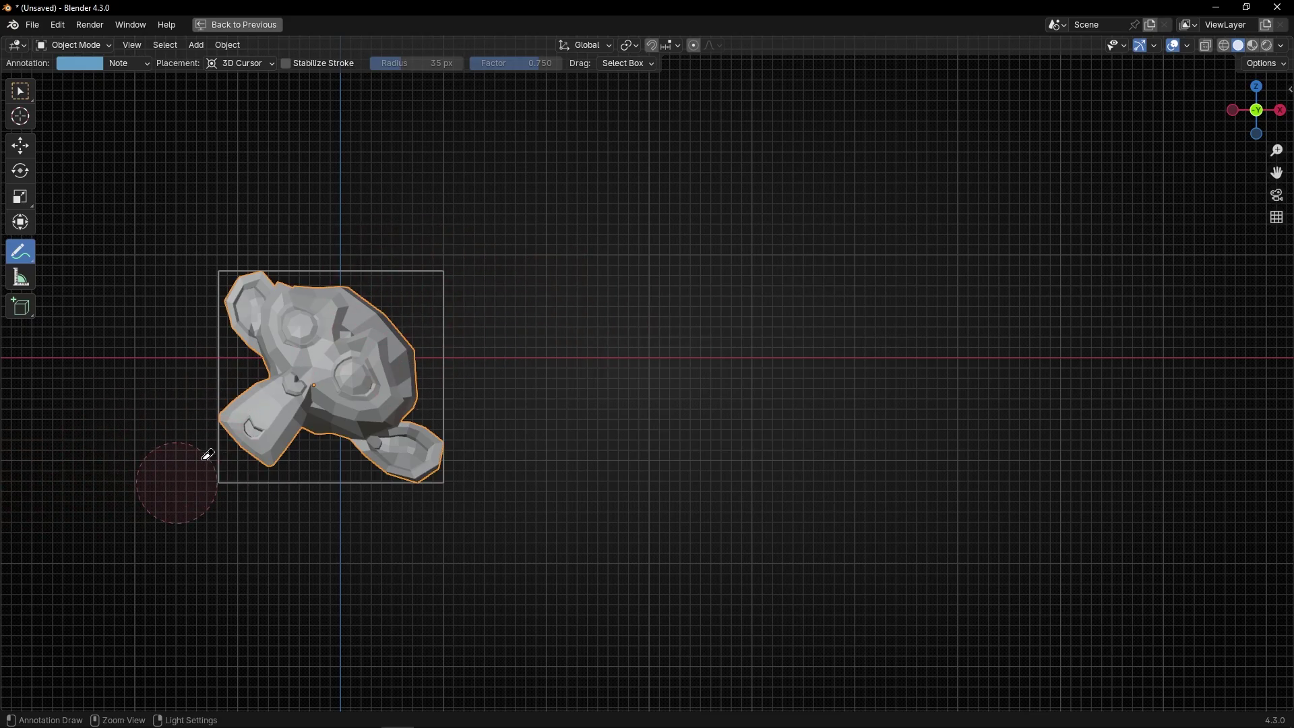
scroll(544, 322, "up", 2)
middle_click_drag(496, 339, 573, 349, "shift")
left_click_drag(640, 270, 648, 380)
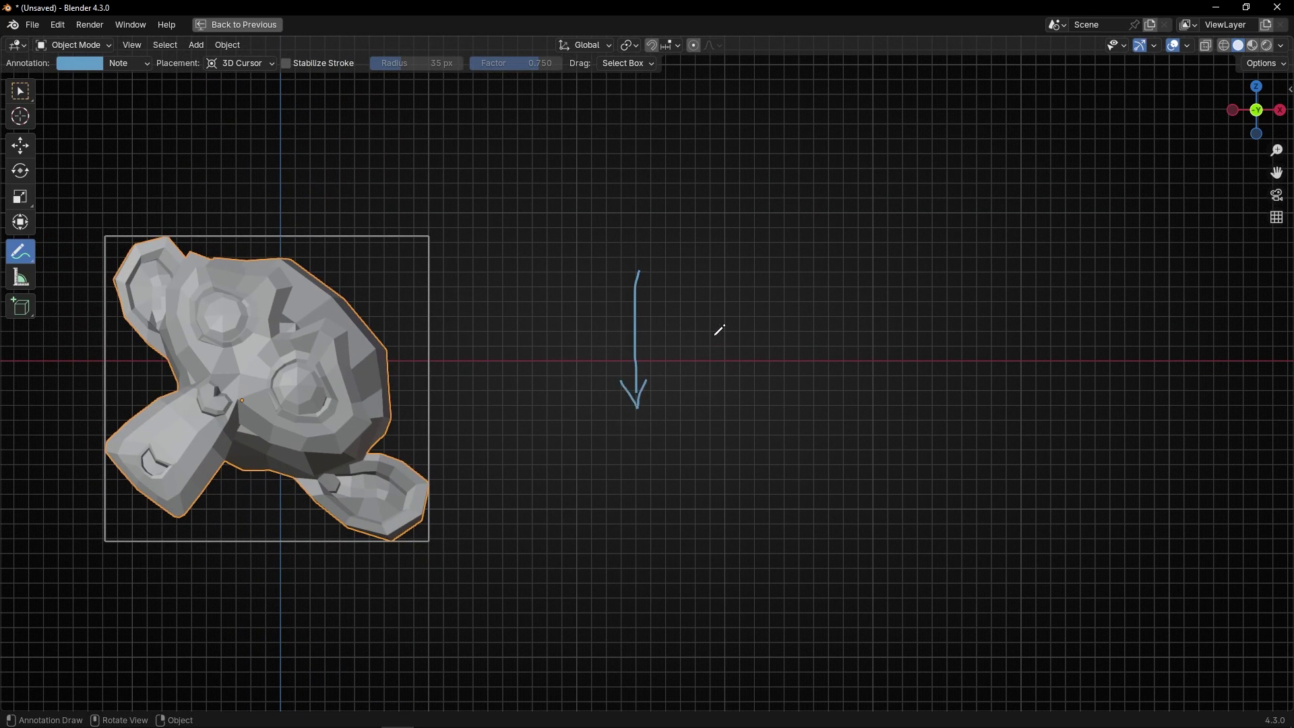
left_click_drag(713, 336, 738, 337)
mouse_move(801, 404)
left_mouse_down()
mouse_move(794, 264)
mouse_move(776, 283)
mouse_move(805, 274)
left_mouse_up()
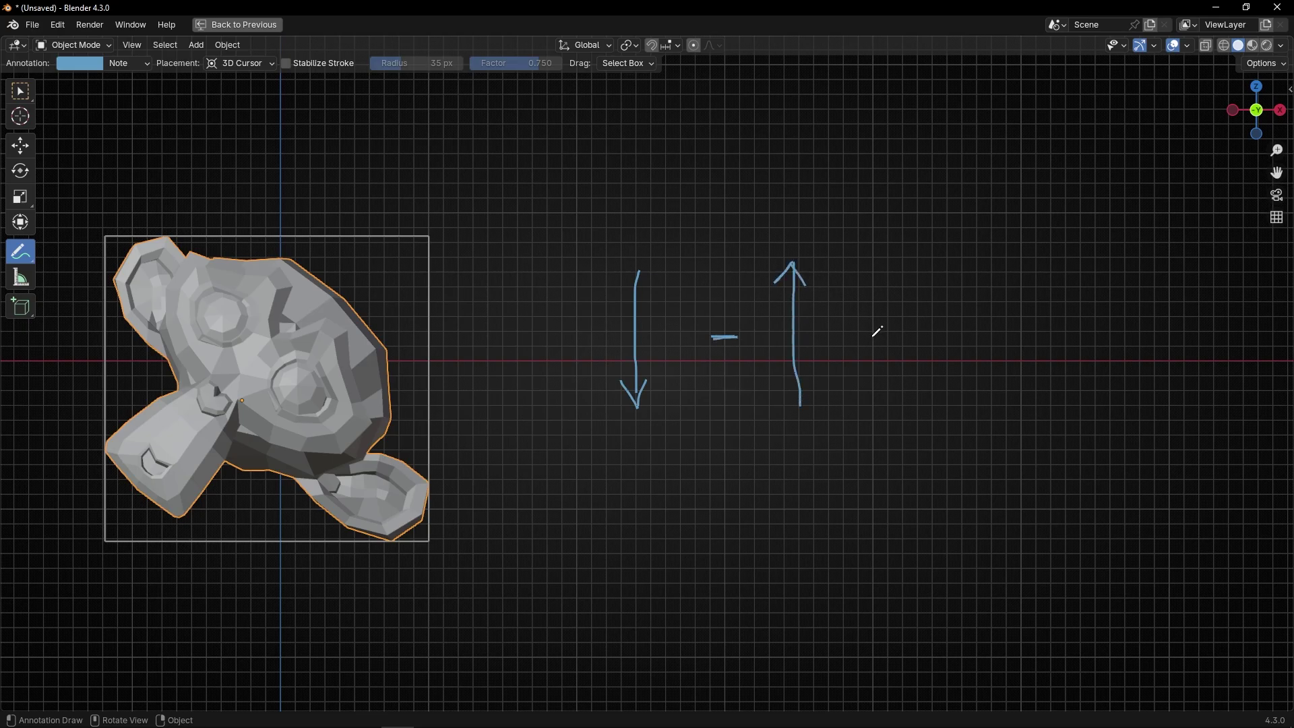
left_click_drag(869, 332, 919, 347)
middle_click_drag(951, 349, 710, 388, "shift")
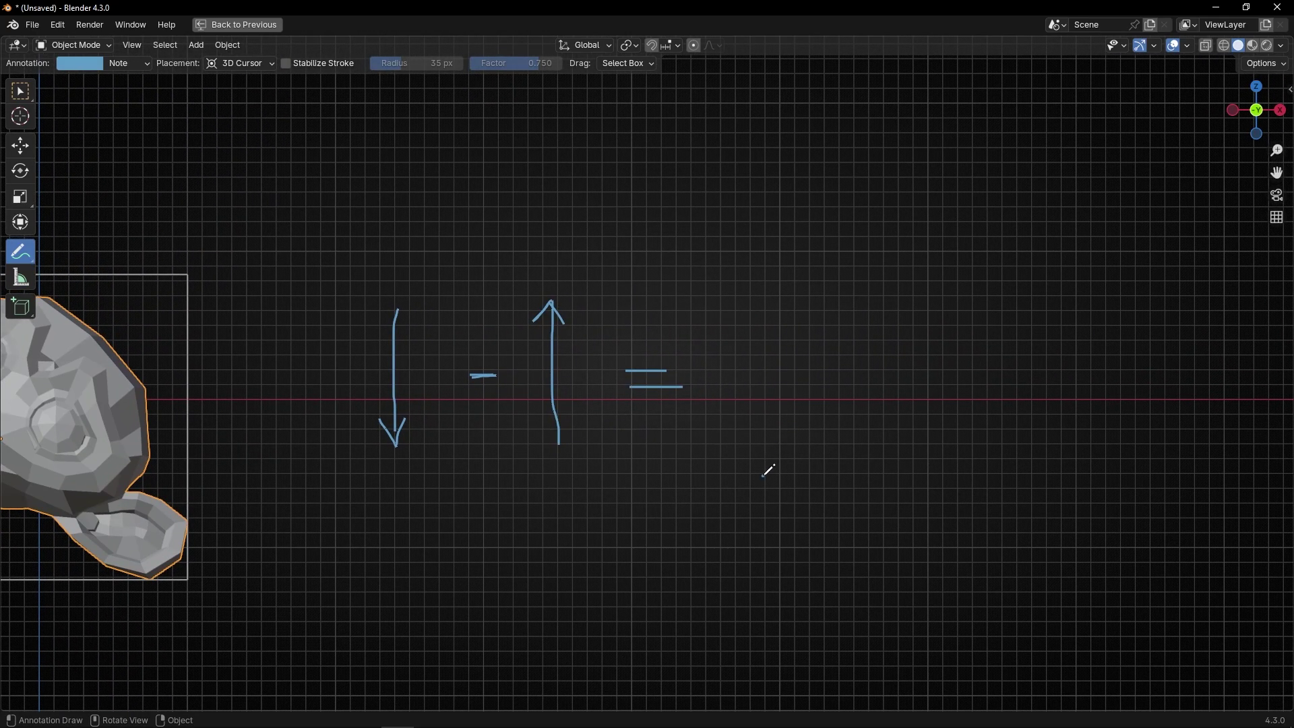
mouse_move(763, 476)
left_mouse_down()
mouse_move(760, 373)
mouse_move(745, 368)
mouse_move(768, 358)
left_mouse_up()
mouse_move(755, 329)
left_mouse_down()
mouse_move(756, 217)
mouse_move(773, 242)
left_mouse_up()
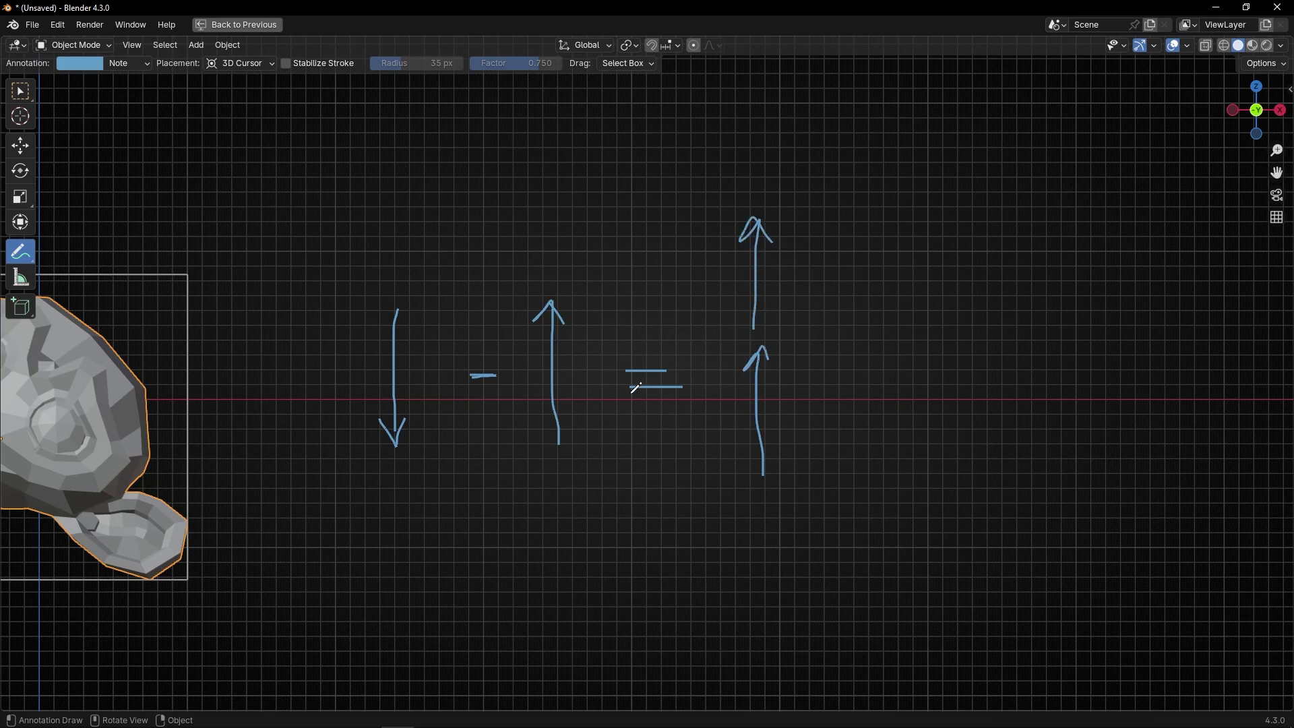
scroll(509, 351, "down", 2)
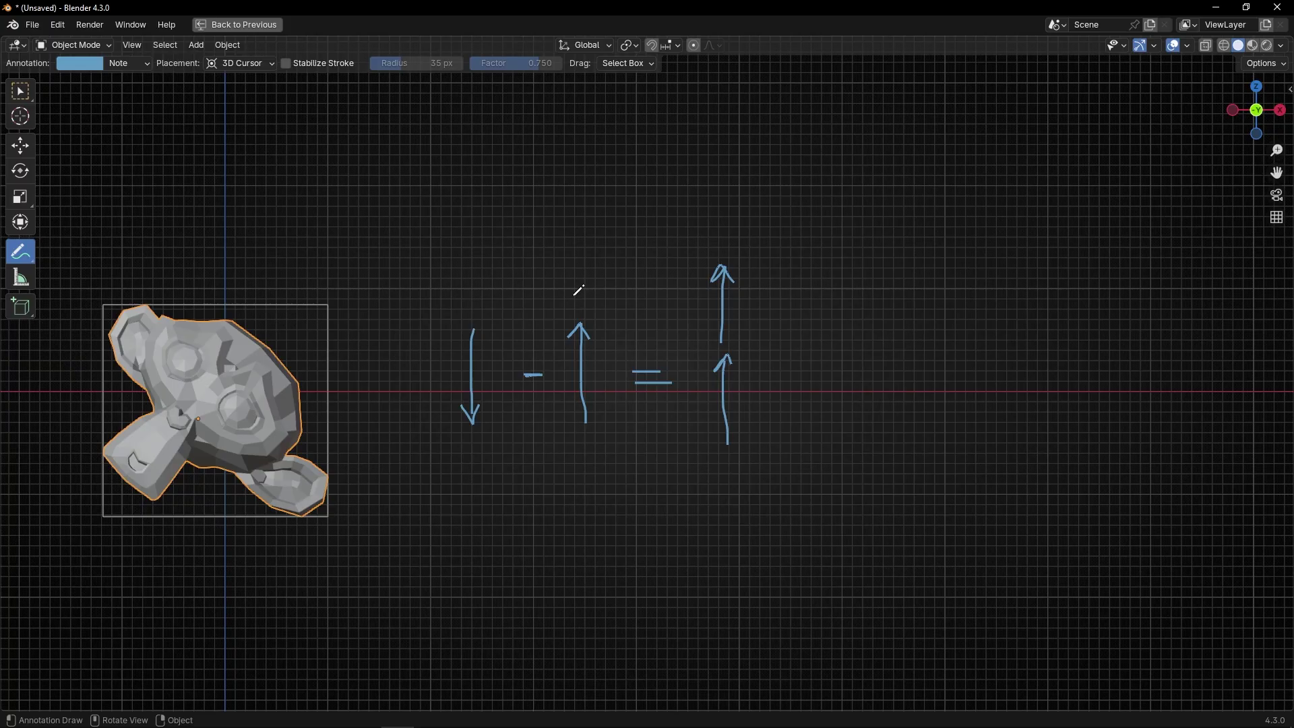
mouse_move(577, 293)
left_mouse_down("ctrl")
mouse_move(639, 403)
mouse_move(719, 308)
mouse_move(748, 390)
mouse_move(740, 370)
left_mouse_up("ctrl")
Step: In the full-screen node editor, add a Vector Math node linked from the Bounding Box Min
key("ctrl+alt+space")
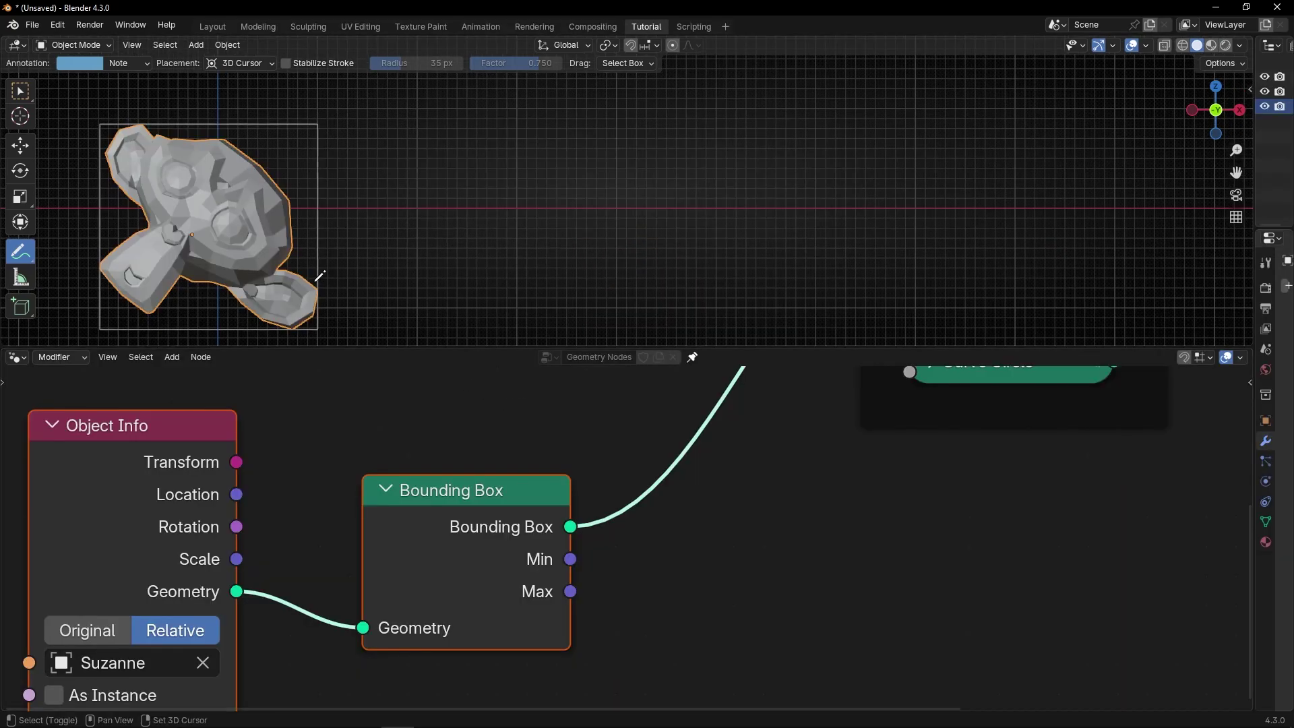
middle_click_drag(320, 277, 615, 265, "shift")
scroll(607, 499, "down", 3)
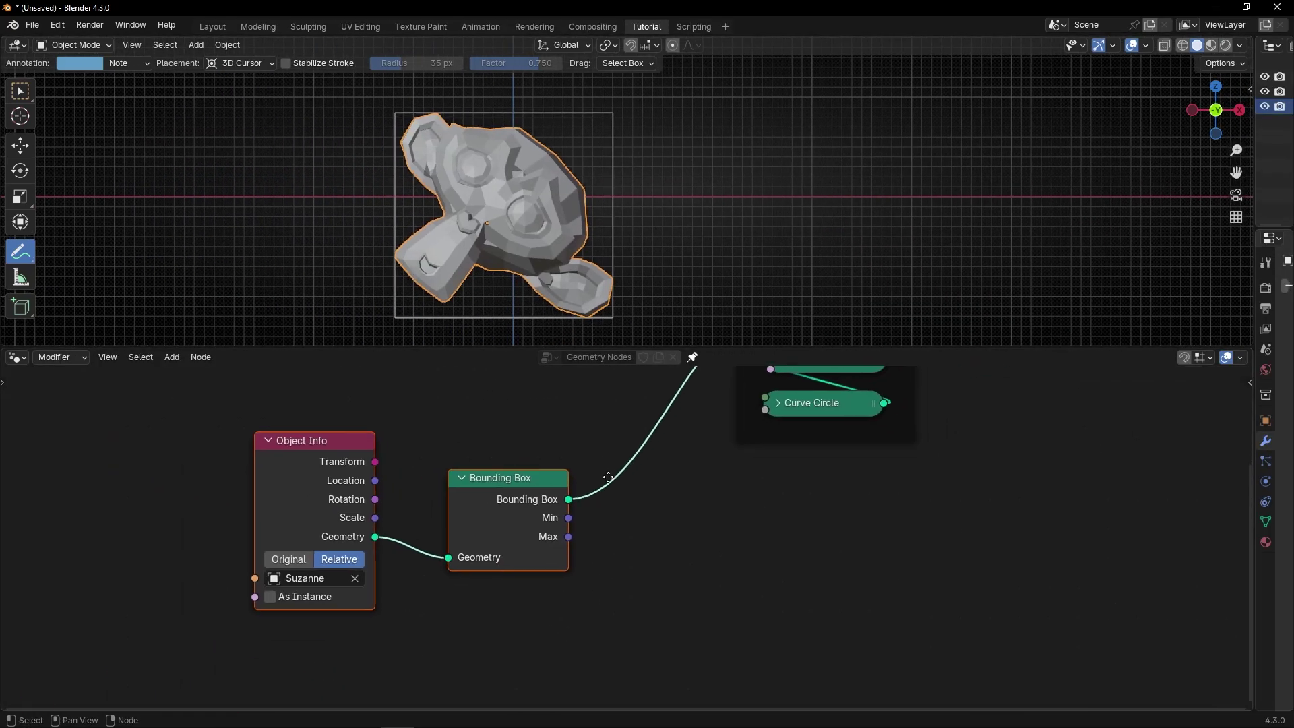
middle_click_drag(608, 477, 537, 540)
key("ctrl+space")
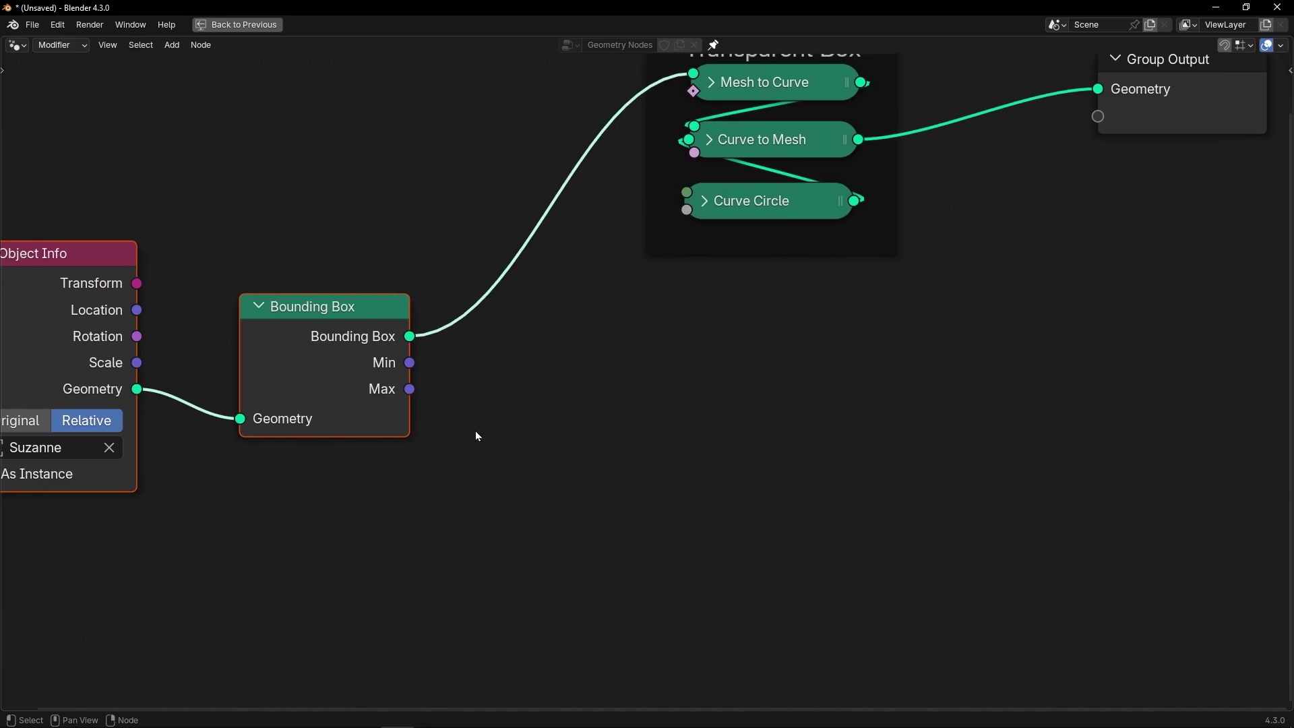
left_click_drag(410, 363, 565, 372)
type("vector math")
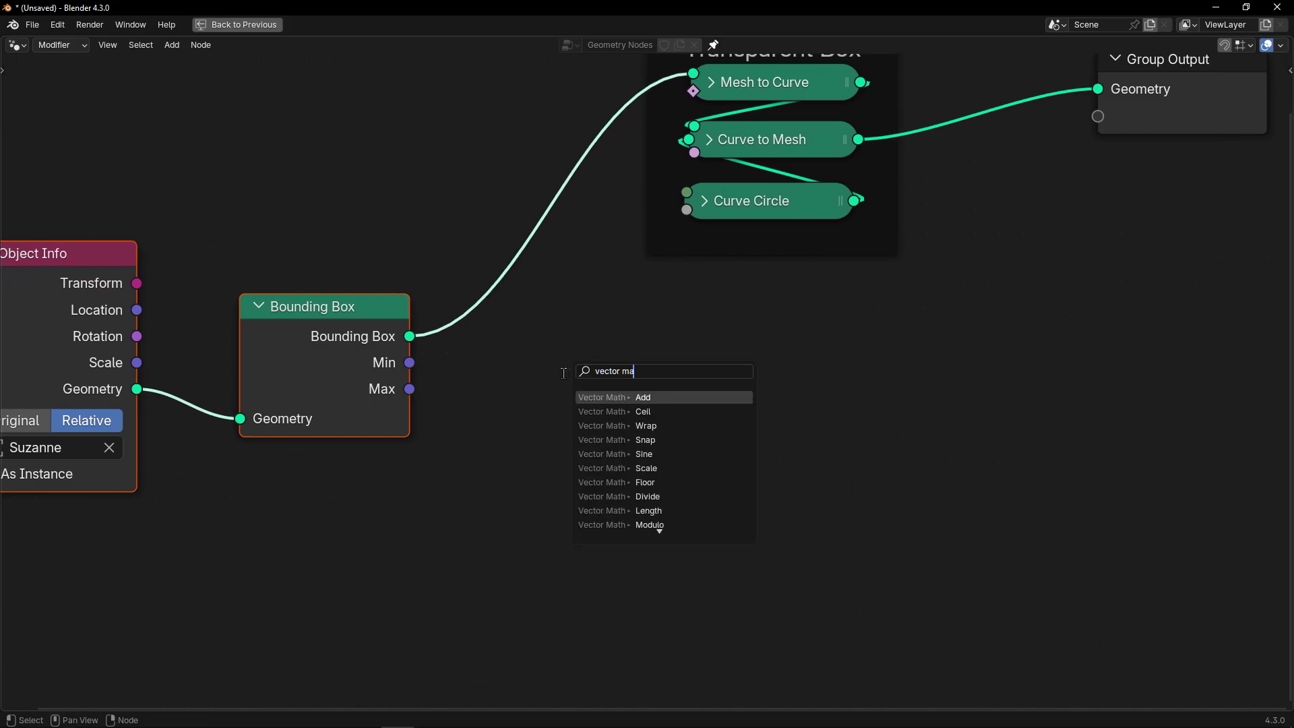
key("Return")
left_click(567, 370)
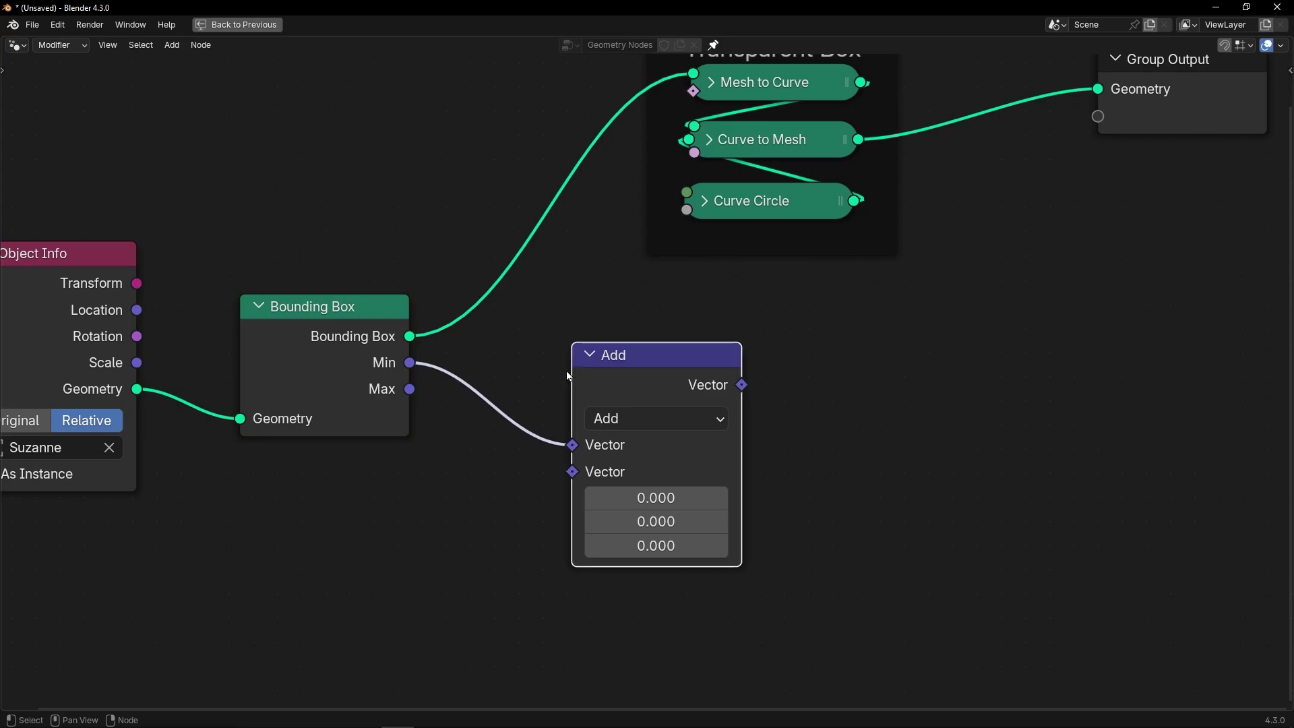
Step: Set the node to Subtract, with Max in the first input and Min in the second
left_click(639, 420)
left_click(662, 55)
left_click_drag(410, 389, 573, 445)
left_click_drag(412, 364, 572, 472)
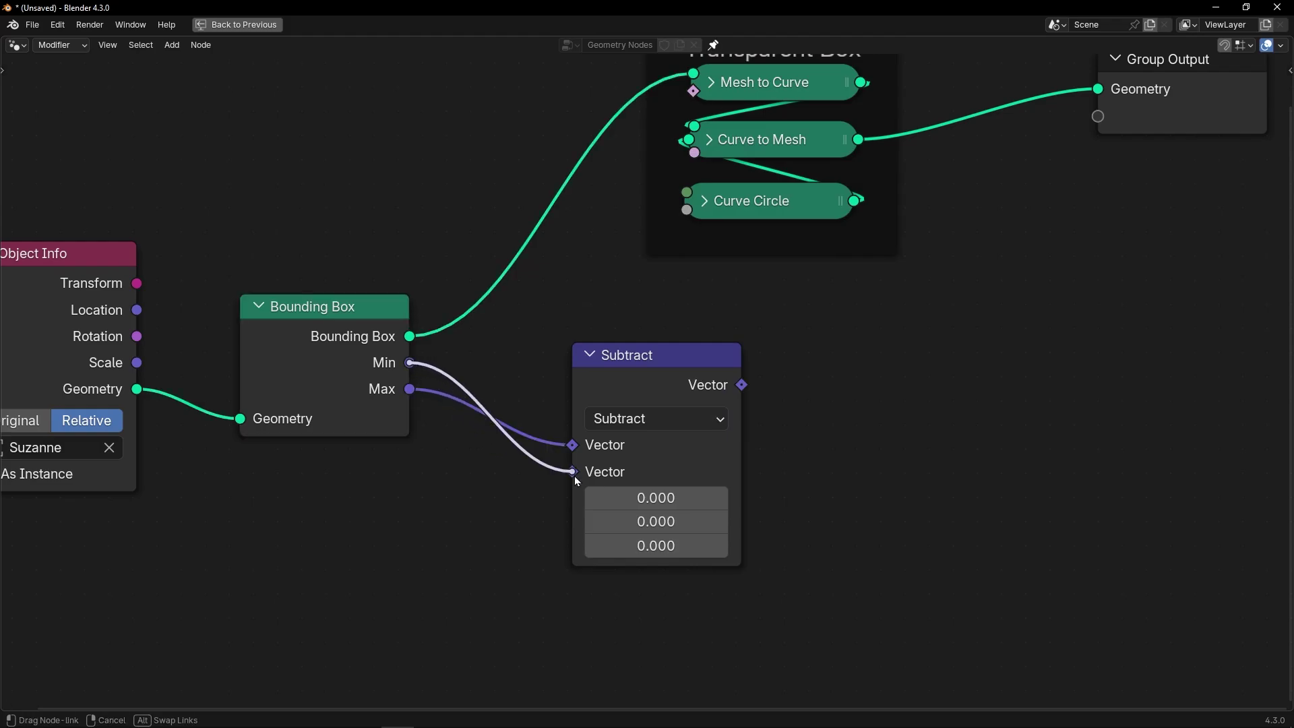
left_click_drag(597, 373, 592, 360)
Step: Add a Separate XYZ node after Subtract
scroll(641, 375, "down", 3)
middle_click_drag(707, 378, 621, 426)
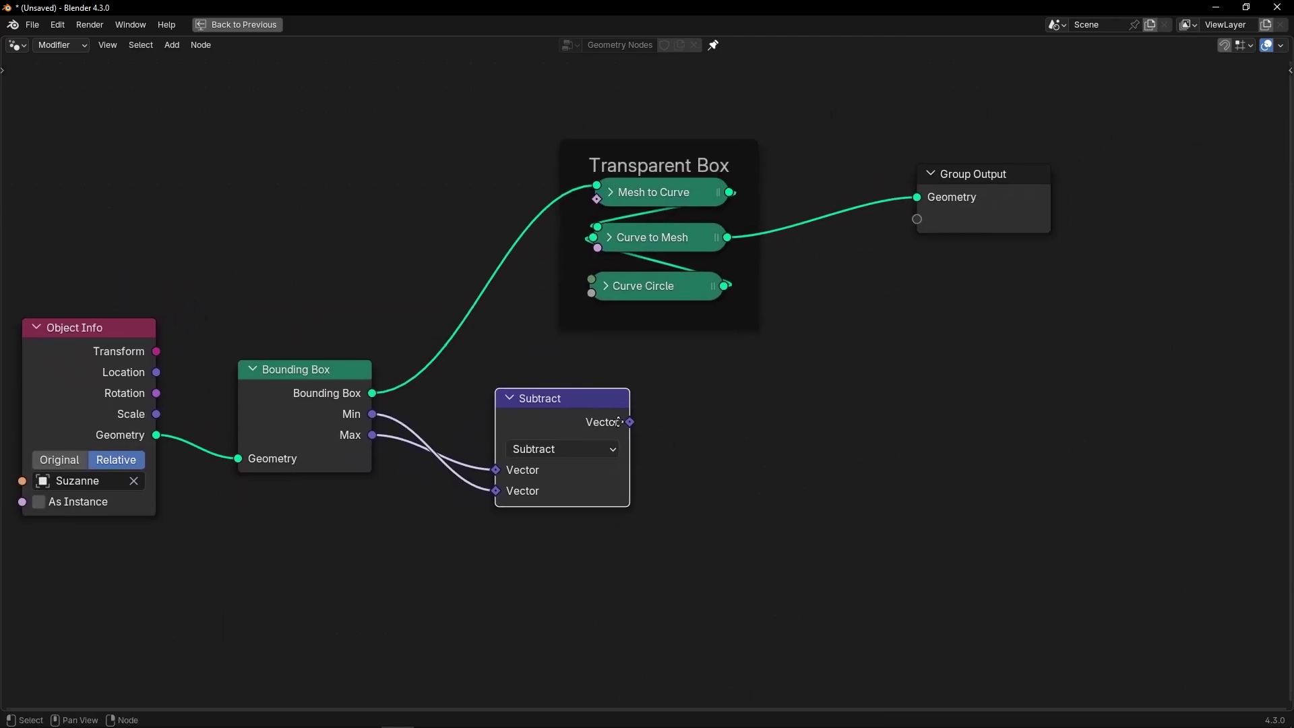
left_click_drag(595, 415, 660, 447)
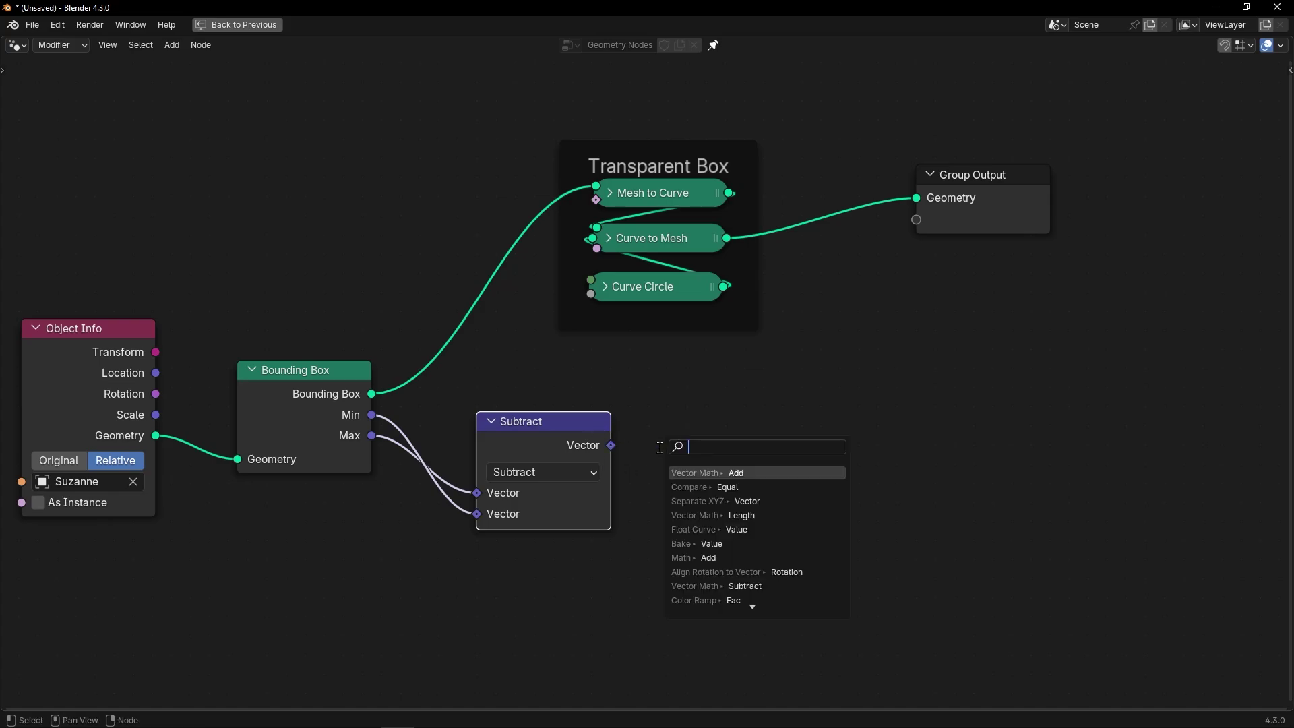
type("sep")
key("Return")
left_click(660, 448)
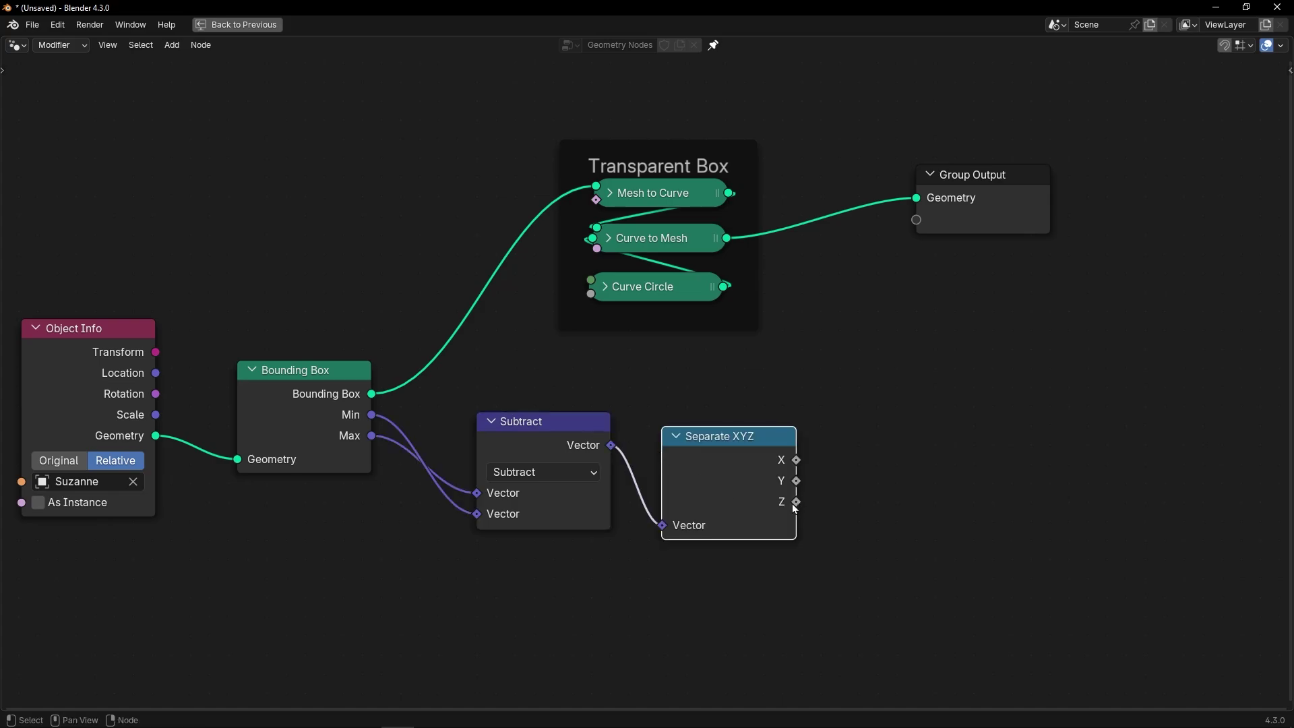
key("ctrl+space")
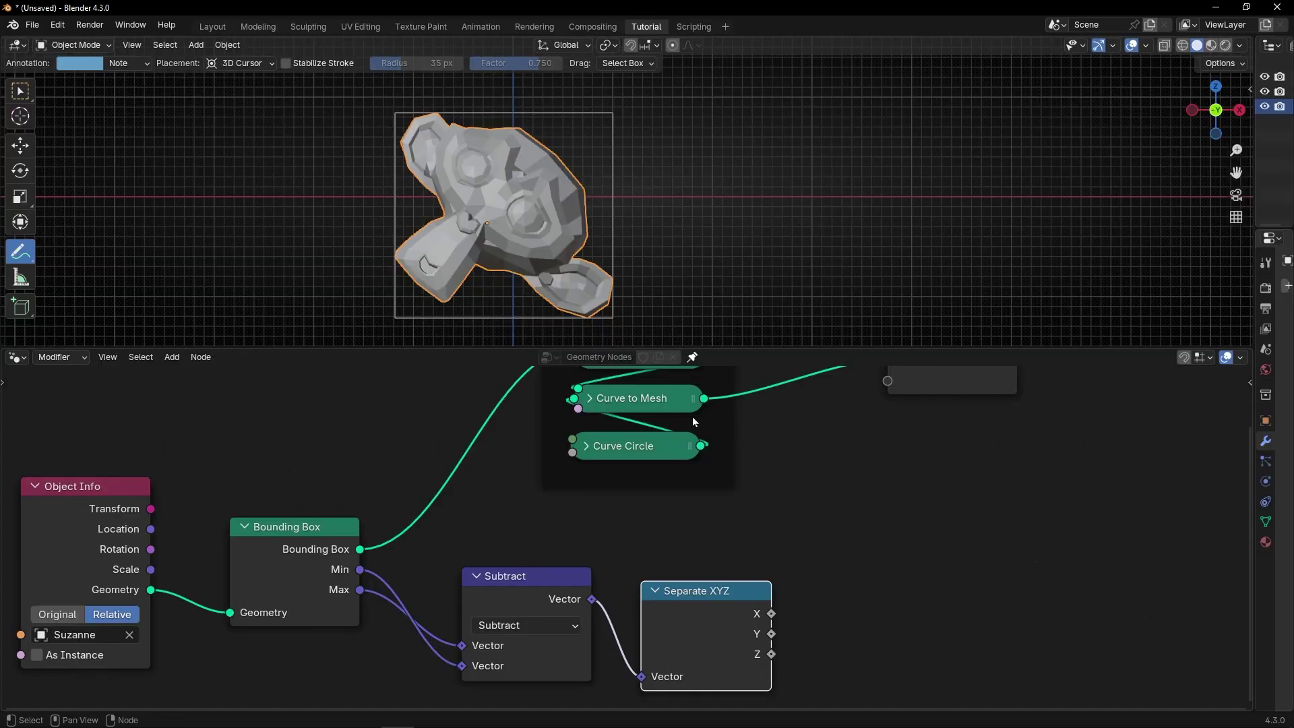
Step: Sketch a Z height mark beside Suzanne, then erase it
left_click_drag(648, 321, 656, 109)
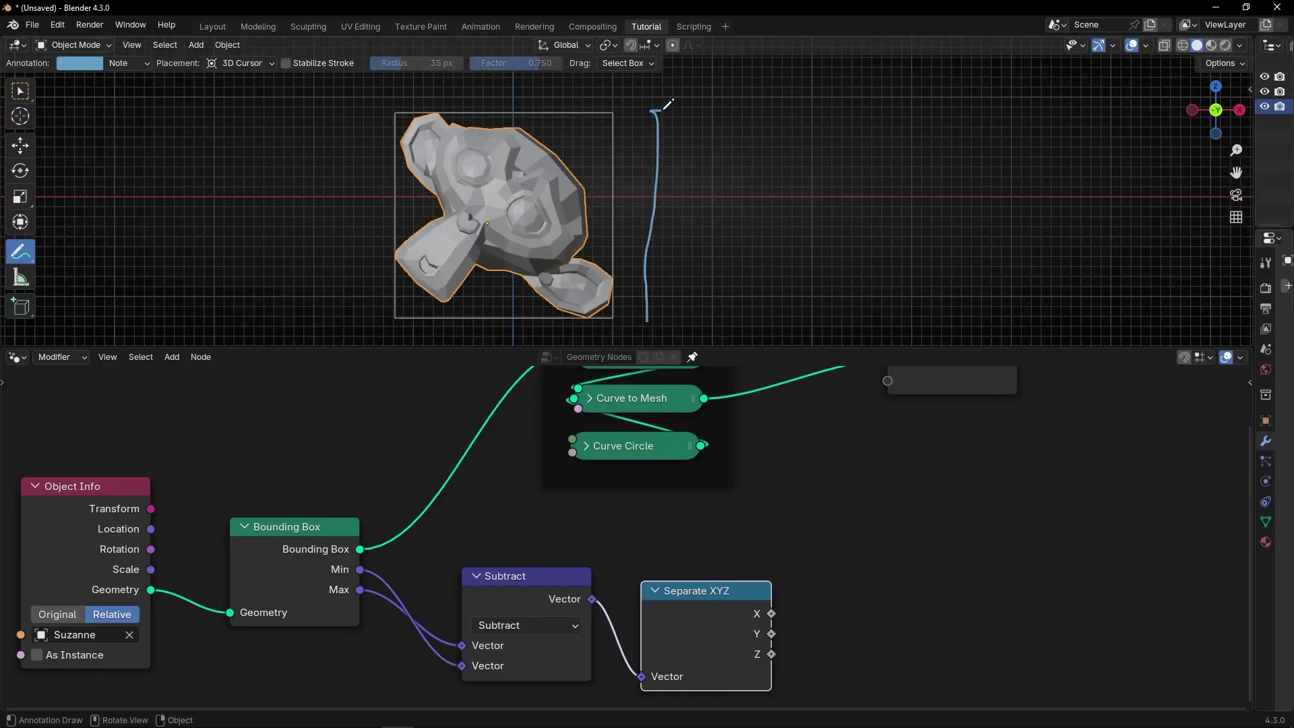
left_click_drag(700, 184, 738, 240)
left_click_drag(652, 239, 623, 190, "ctrl")
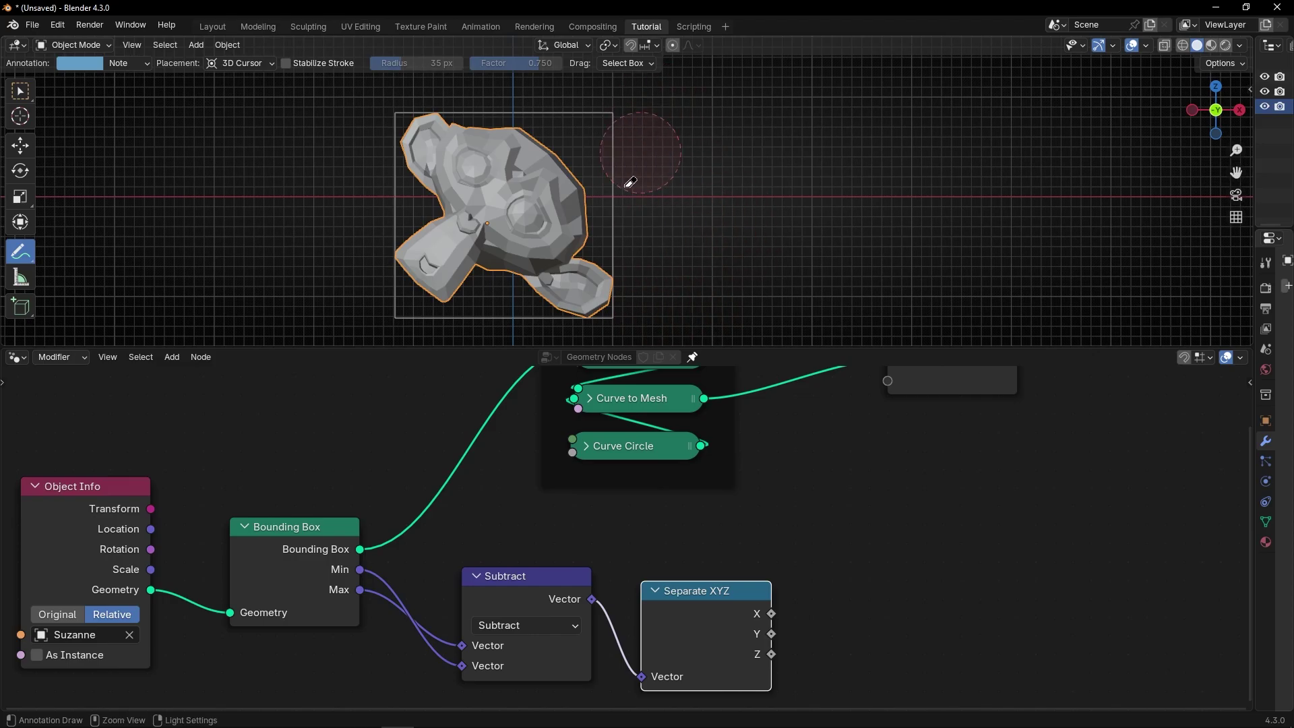
Step: Move the Group Output node beside Curve to Mesh
scroll(627, 534, "down", 3)
mouse_move(828, 592)
middle_mouse_down()
mouse_move(746, 552)
mouse_move(717, 561)
middle_mouse_up()
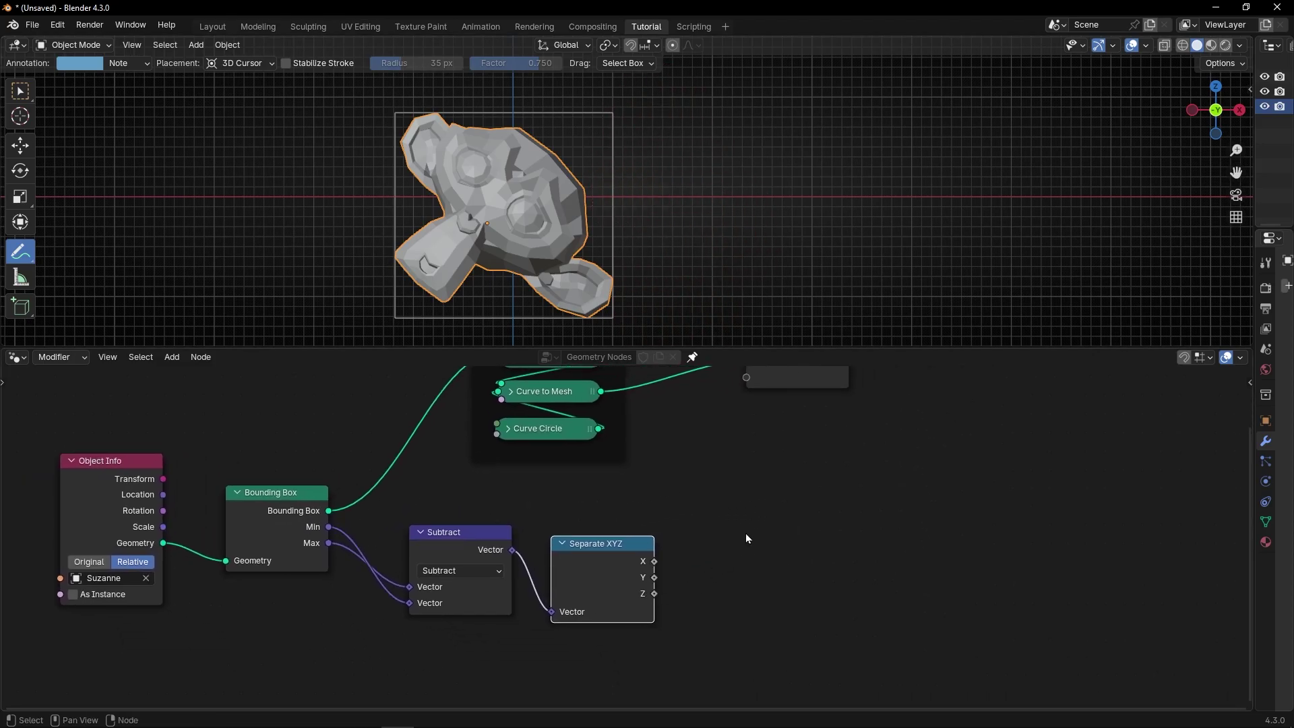
left_click_drag(776, 375, 849, 417)
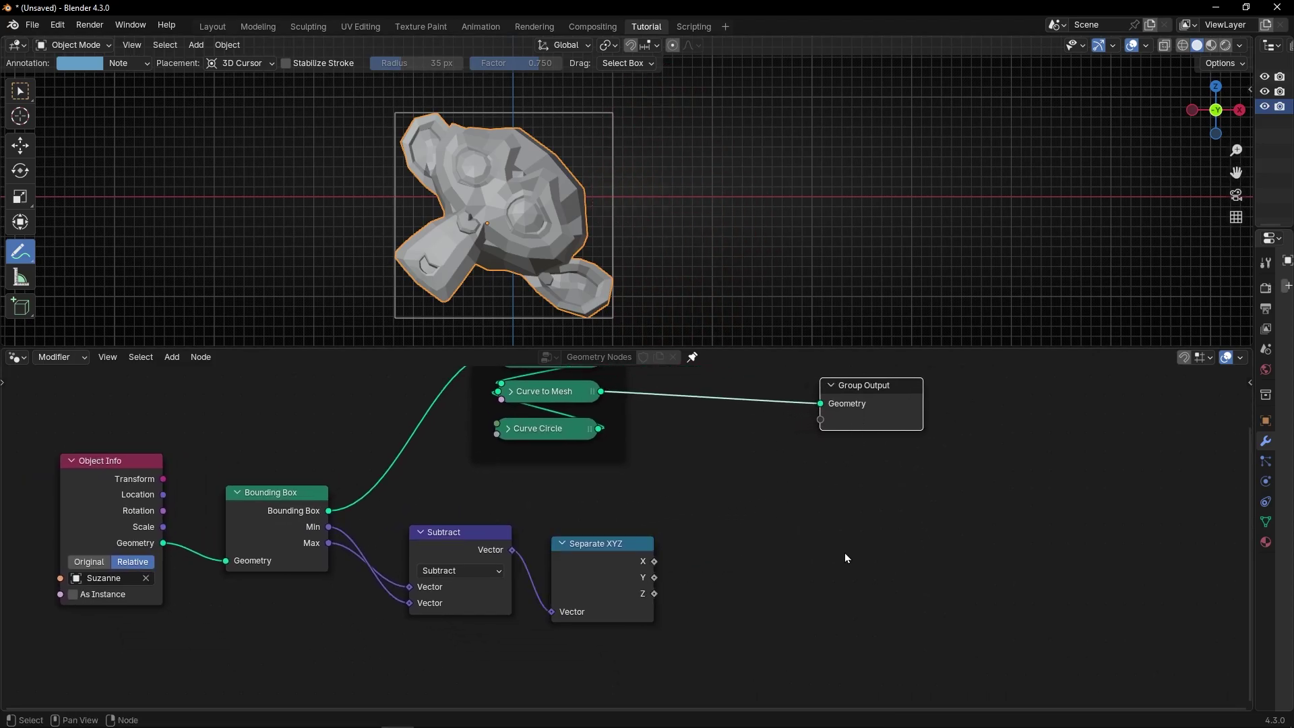
middle_click_drag(778, 565, 643, 577)
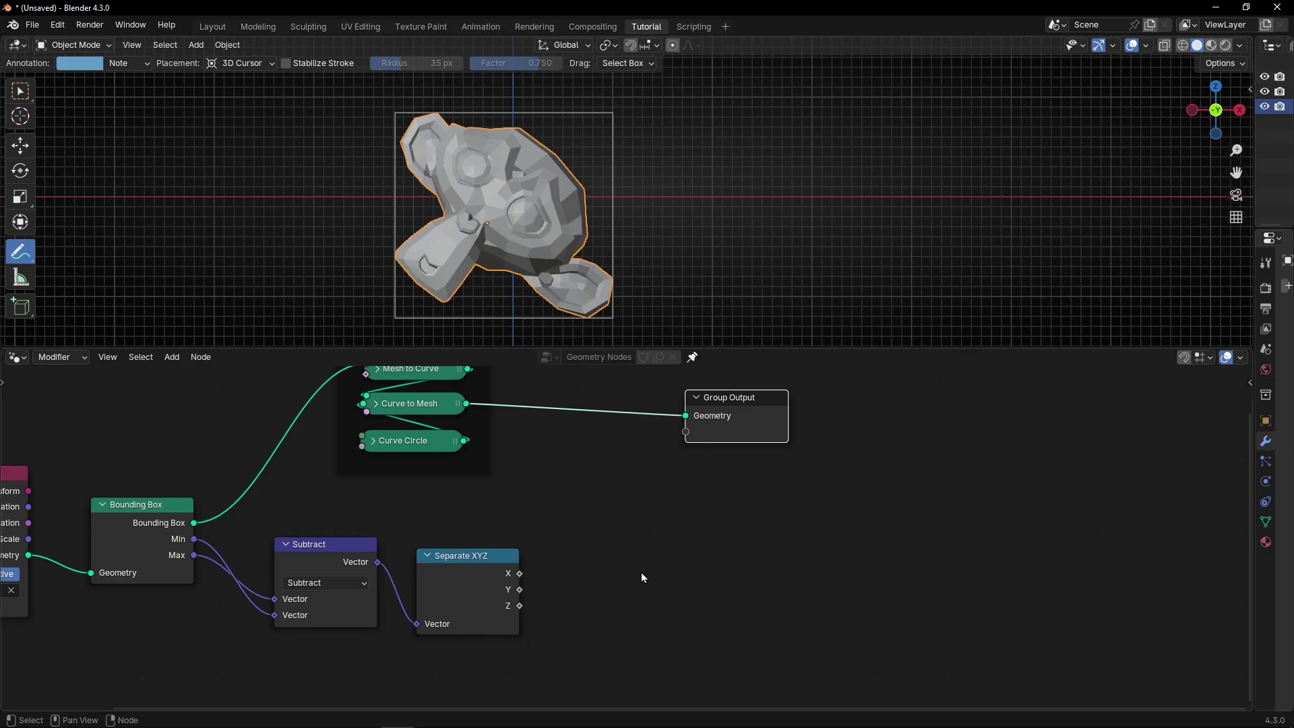
Step: Add a Value to String node fed by Separate XYZ's Z output
key("ctrl+space")
key("shift+a")
mouse_move(664, 507)
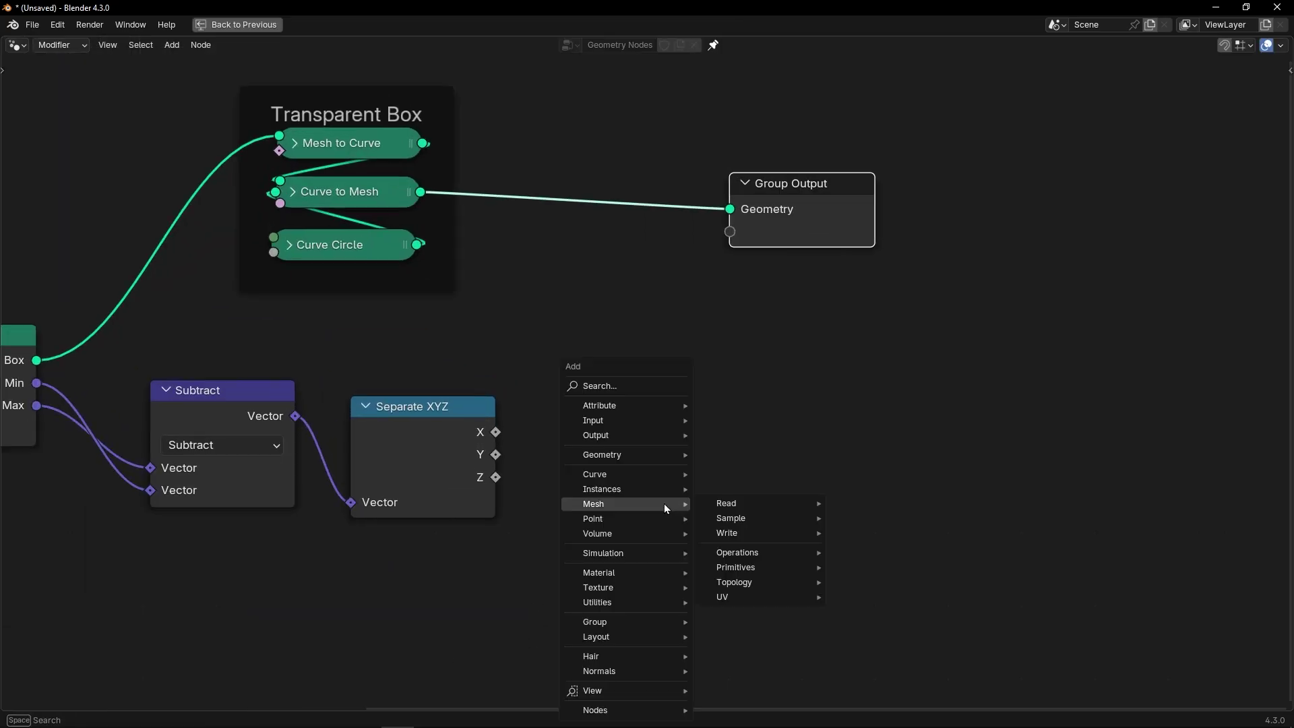
type("value to")
key("Return")
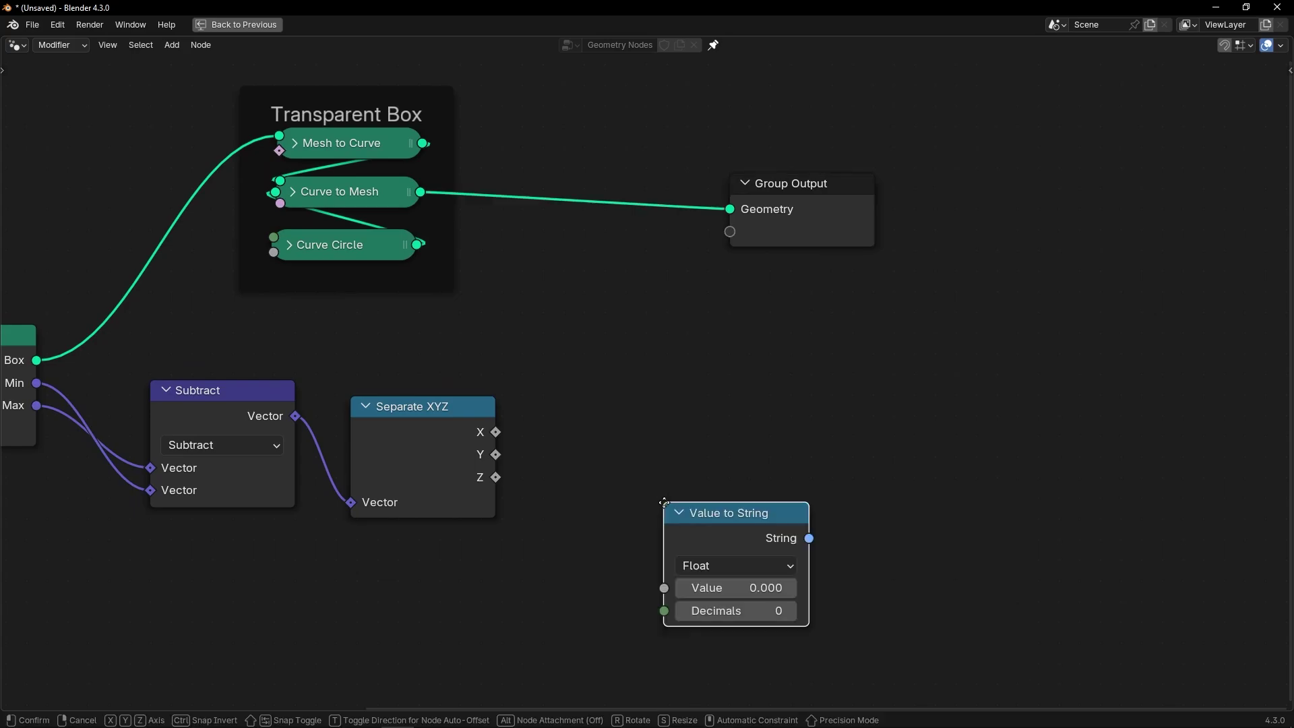
left_click(565, 439)
left_click_drag(497, 477, 578, 514)
Step: Add a String to Curves node from the Value to String output
middle_click_drag(800, 467, 524, 466)
left_click_drag(523, 465, 637, 457)
type("string to")
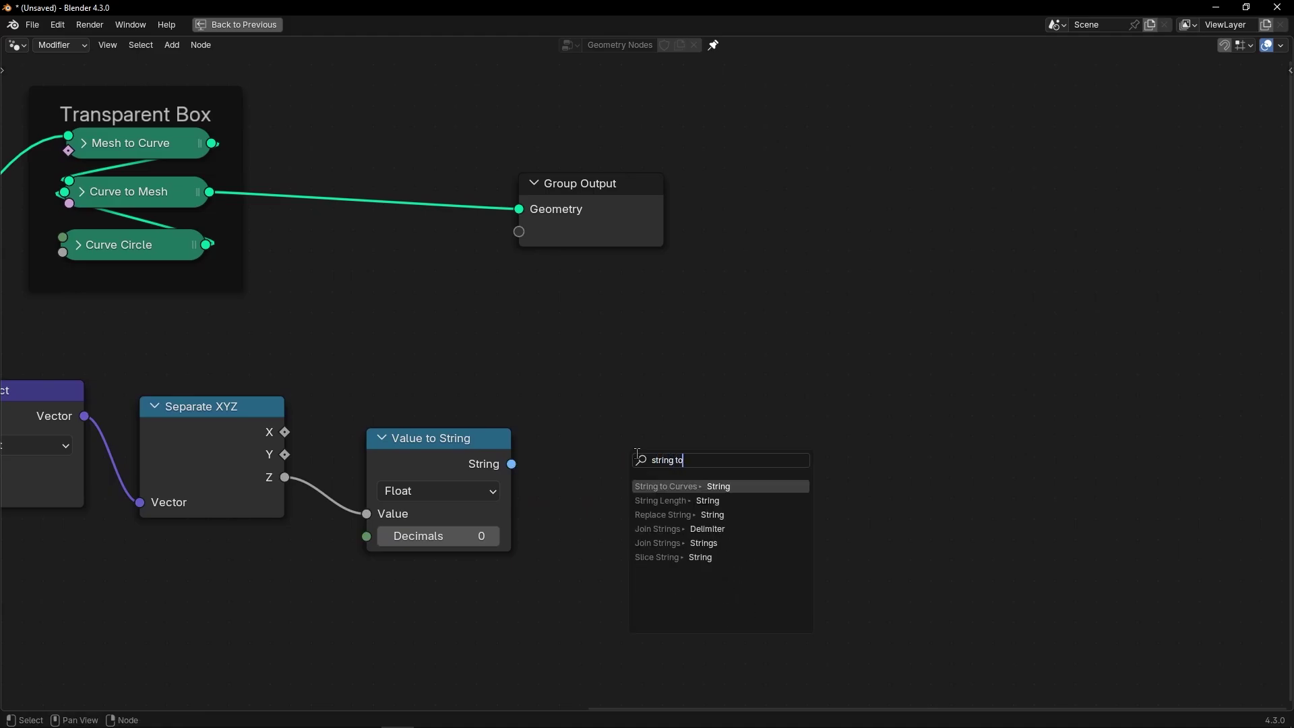
key("Return")
left_click(599, 401)
Step: Move Group Output right and insert a Join Geometry node before it
scroll(657, 394, "down", 2)
middle_click_drag(908, 454, 658, 425)
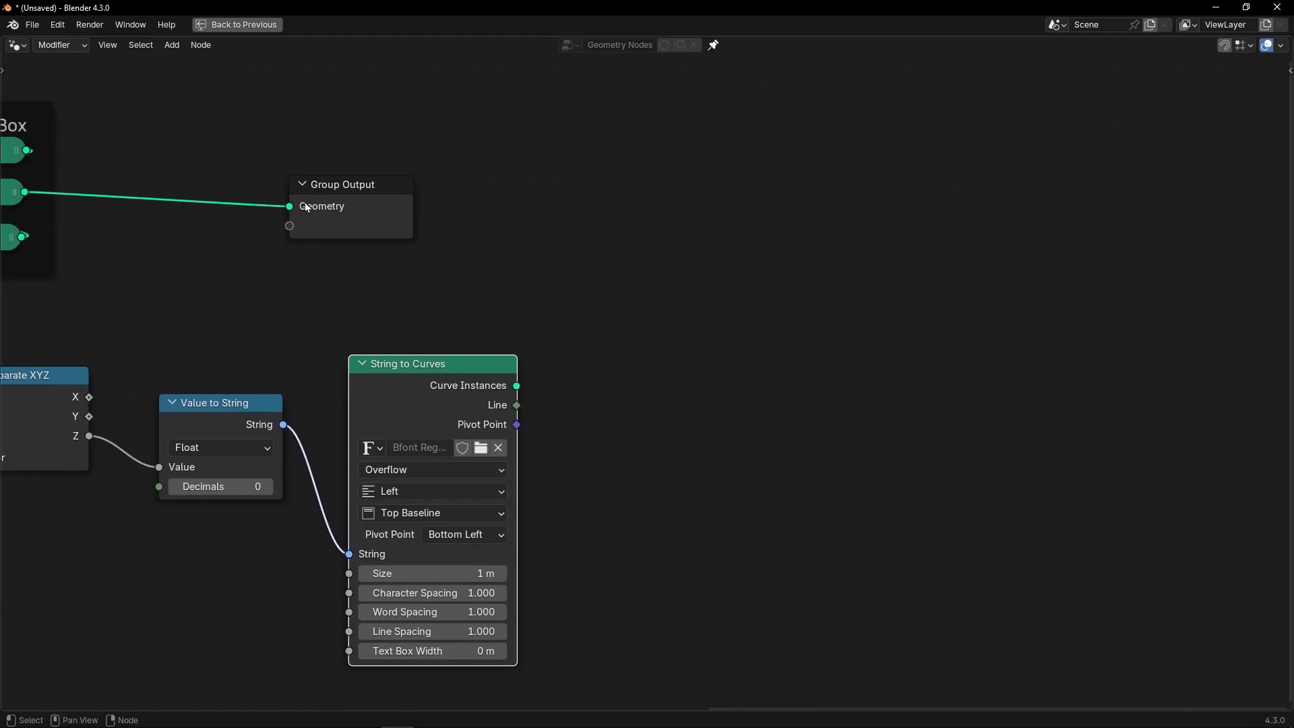
left_click_drag(363, 197, 832, 207)
key("shift+a")
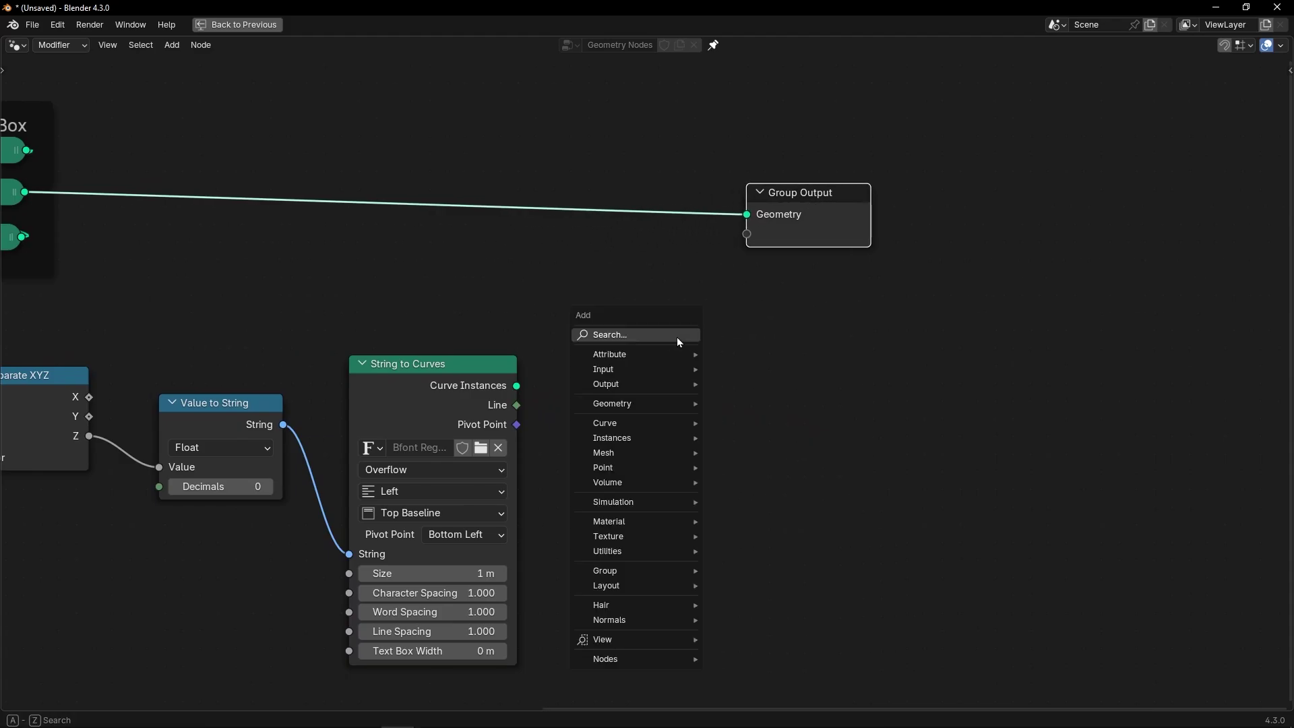
type("join")
key("Return")
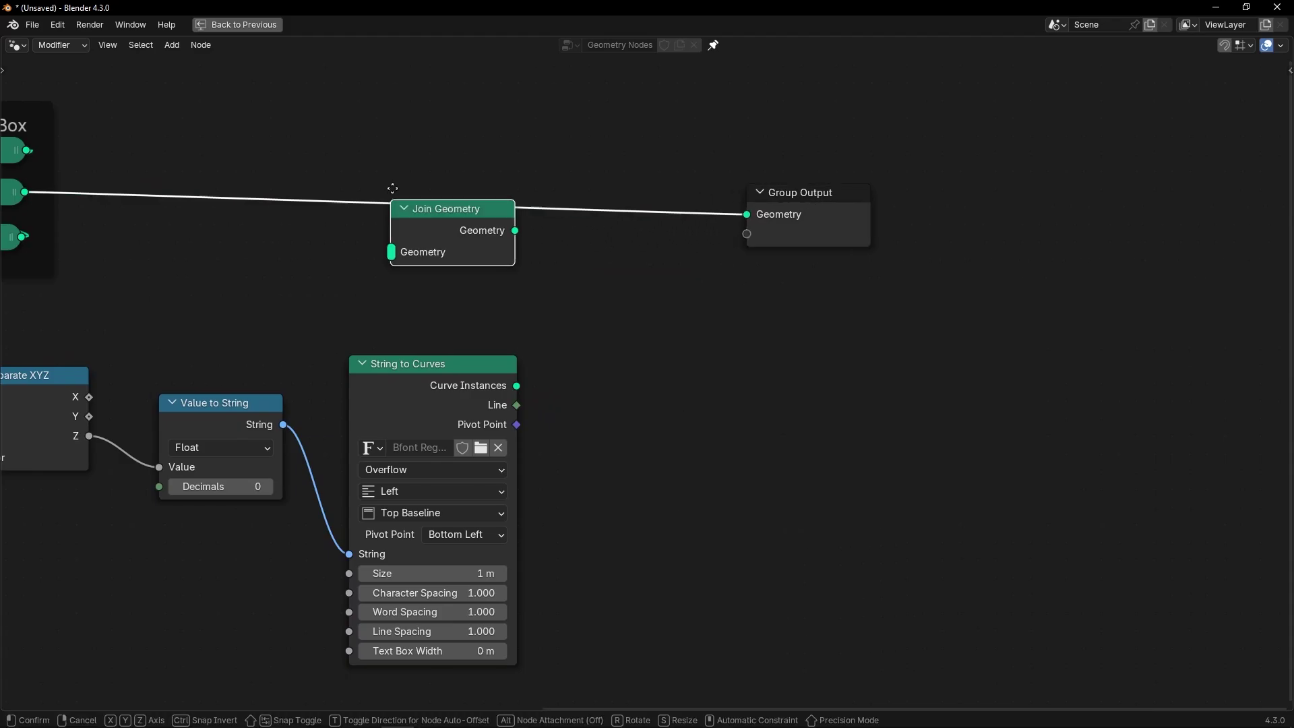
left_click(584, 188)
key("ctrl+space")
mouse_move(584, 190)
middle_mouse_down()
mouse_move(442, 209)
mouse_move(596, 203)
mouse_move(581, 192)
middle_mouse_up()
scroll(404, 516, "down", 3)
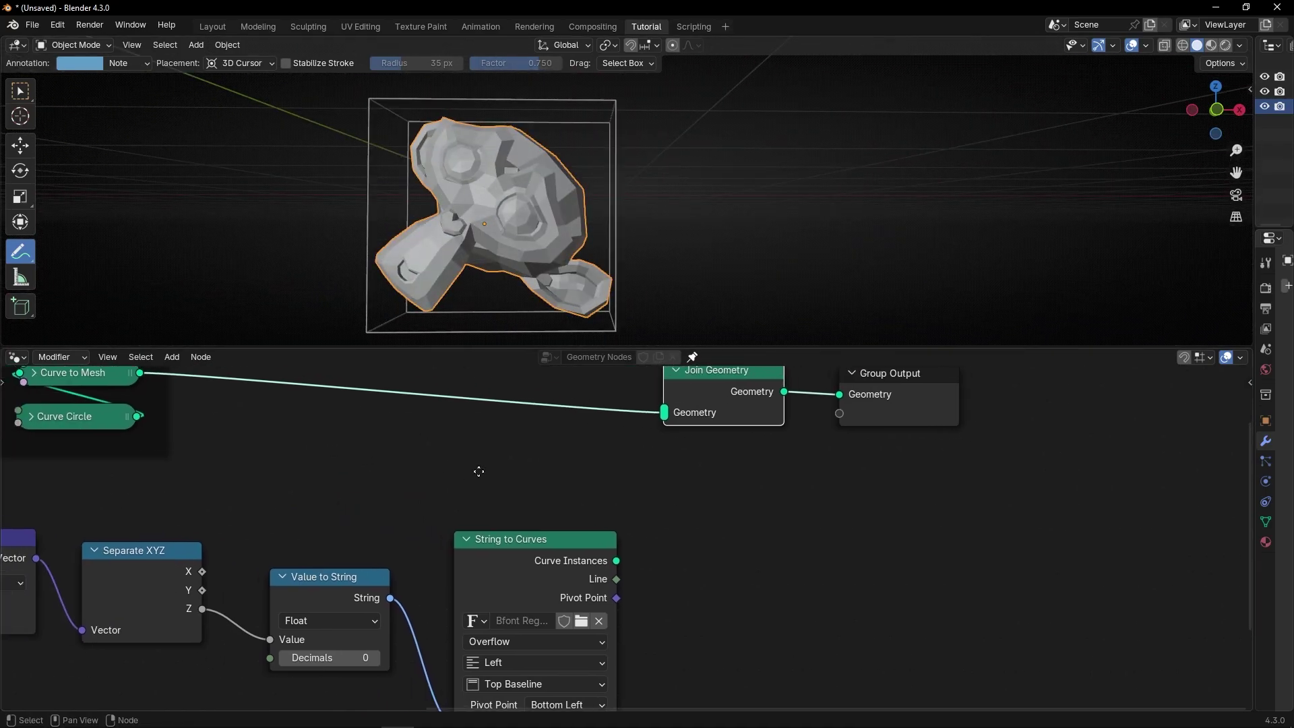
Step: Undo an accidental link cut and hide Suzanne with H
right_click_drag(464, 478, 461, 482, "ctrl")
middle_click_drag(568, 253, 550, 277)
key("ctrl+z")
key("w")
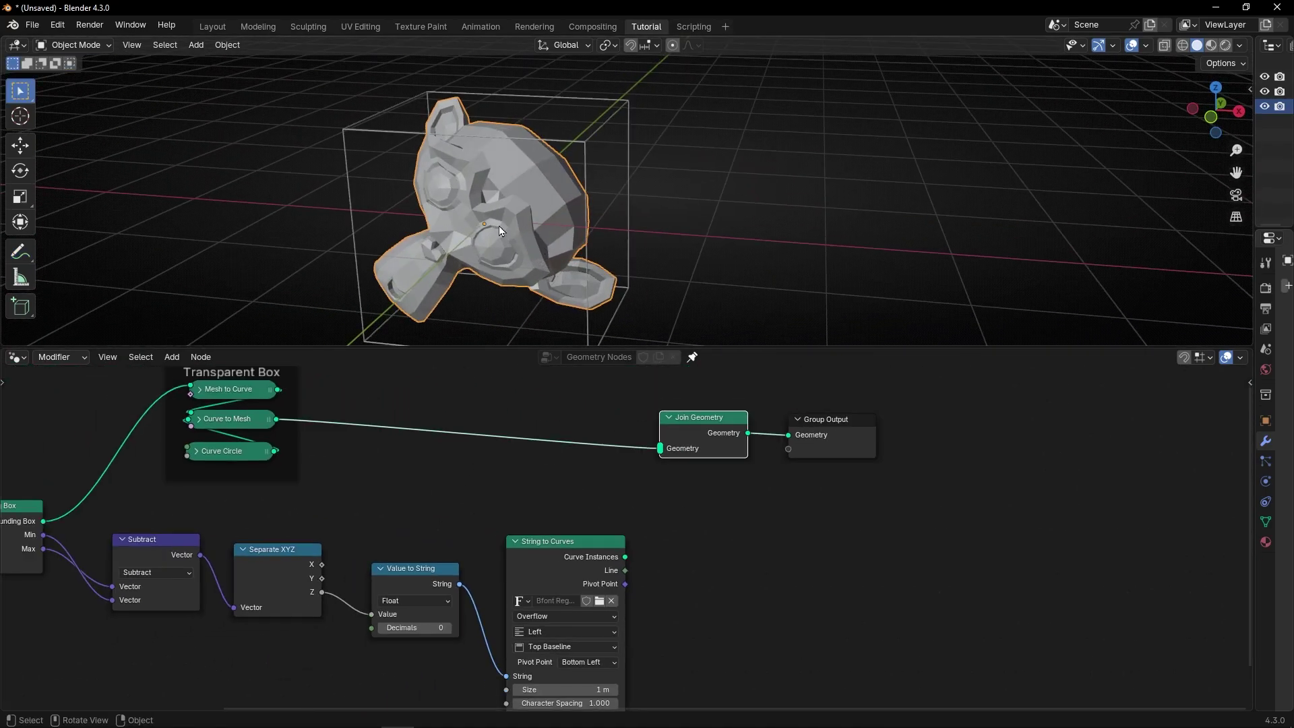
key("h")
middle_click_drag(499, 225, 500, 265)
Step: Connect the String to Curves instances into Join Geometry and shift Join Geometry and Group Output right
left_click_drag(626, 557, 660, 449)
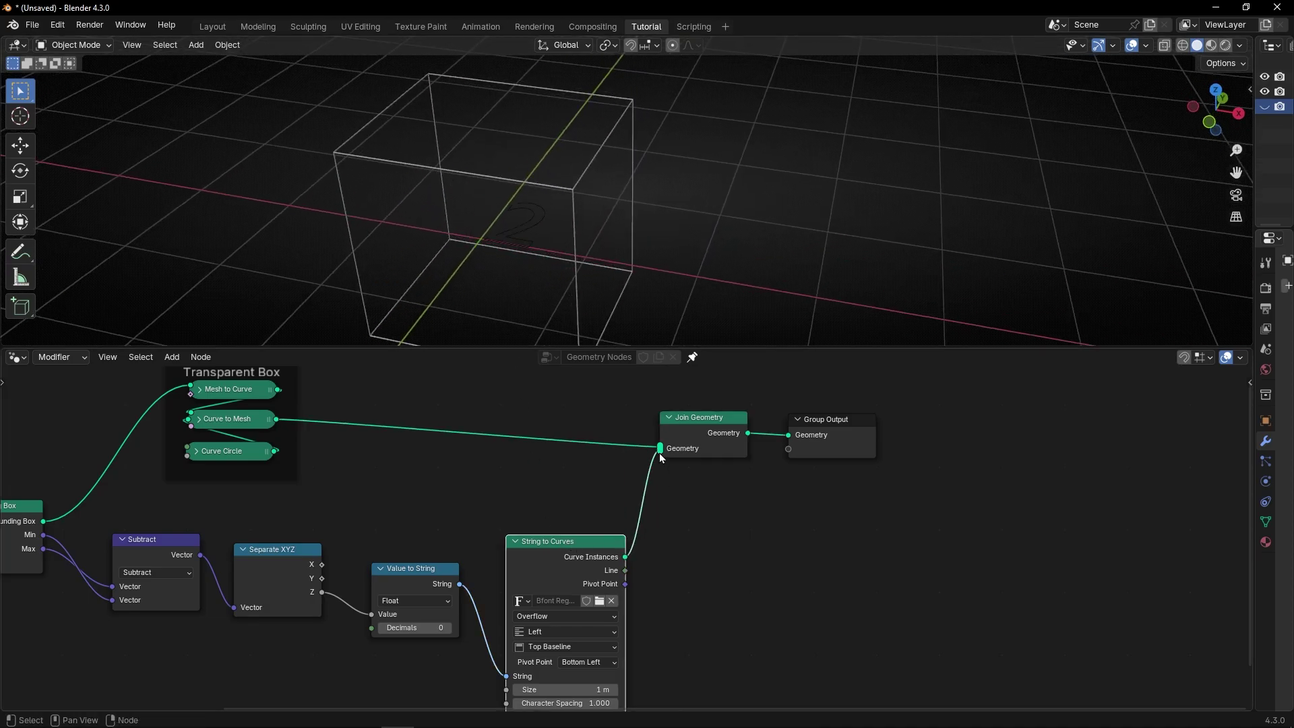
left_click(500, 242)
scroll(708, 505, "right", 4, "ctrl")
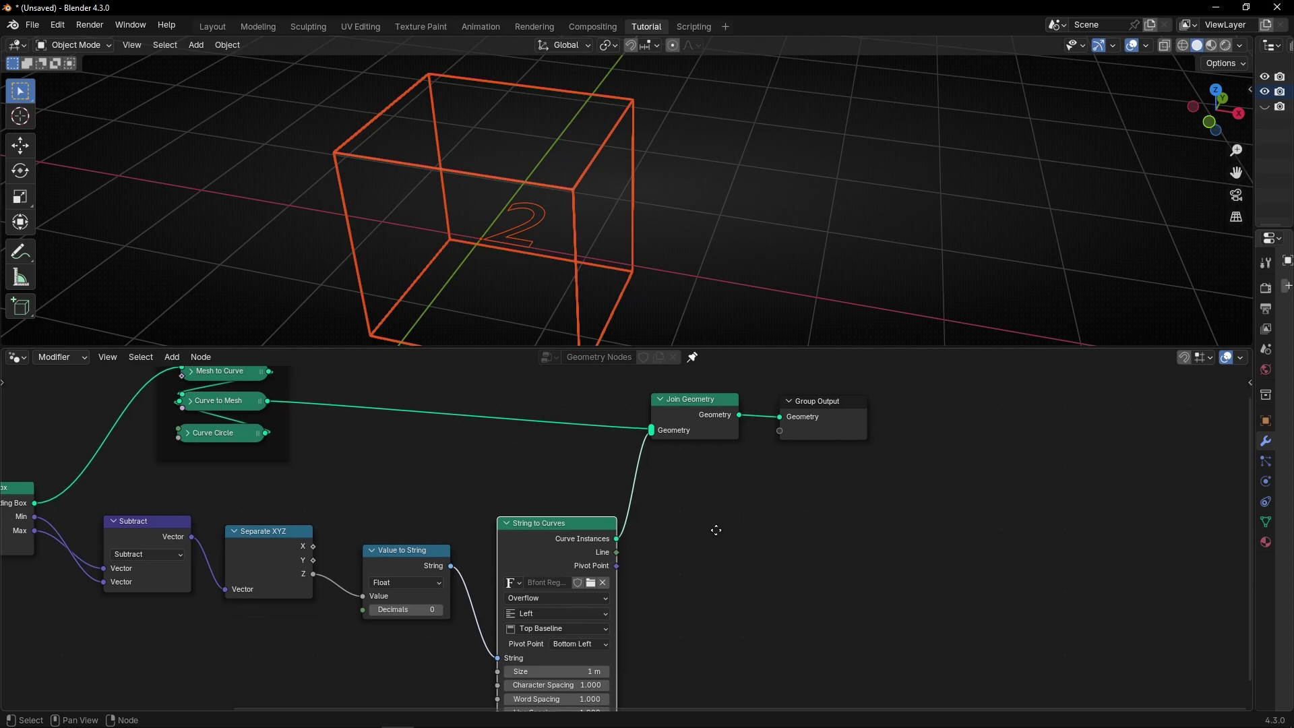
left_click_drag(738, 434, 889, 425)
left_click_drag(613, 427, 721, 427)
Step: Insert a Fill Curve node between String to Curves and Join Geometry
key("shift+a")
type("fill")
key("Return")
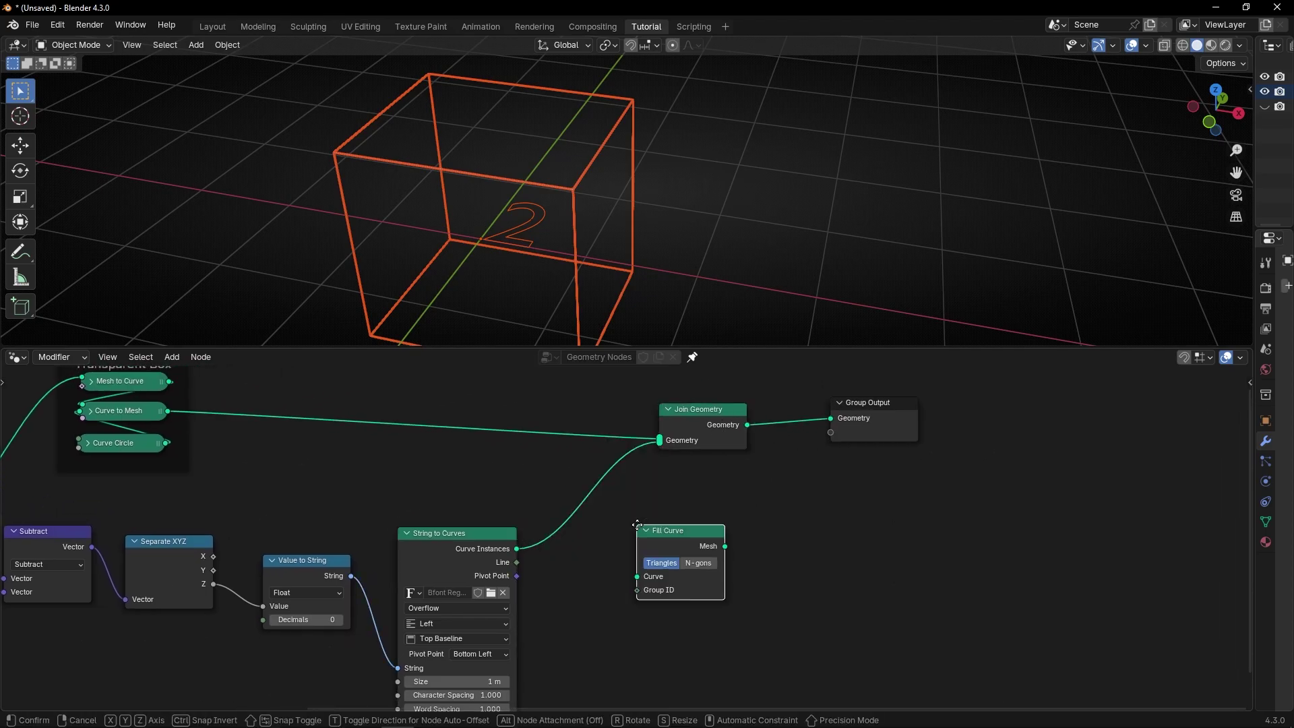
left_click(557, 491)
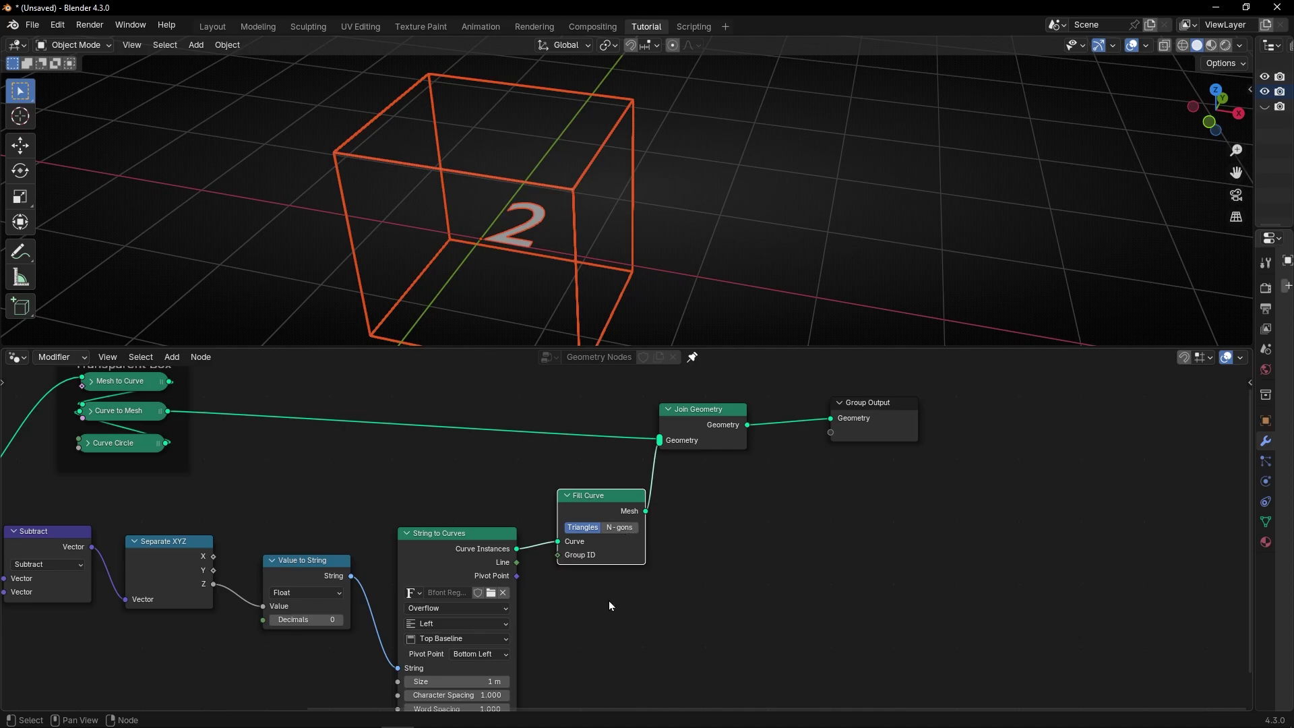
mouse_move(620, 316)
middle_mouse_down()
mouse_move(617, 260)
mouse_move(742, 245)
mouse_move(719, 301)
mouse_move(539, 294)
mouse_move(468, 263)
mouse_move(702, 306)
mouse_move(642, 313)
mouse_move(607, 334)
middle_mouse_up()
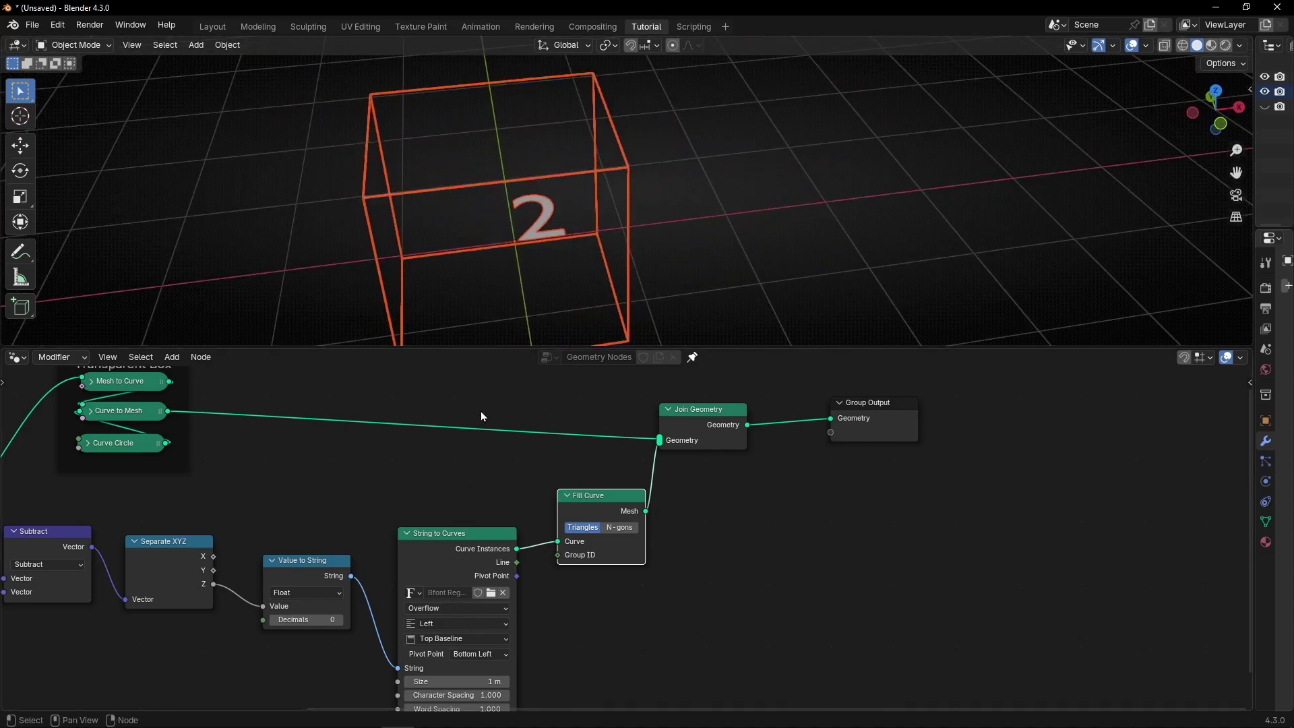
Step: In top view, set String to Curves alignment to Center horizontally and Middle vertically
left_click(1214, 96)
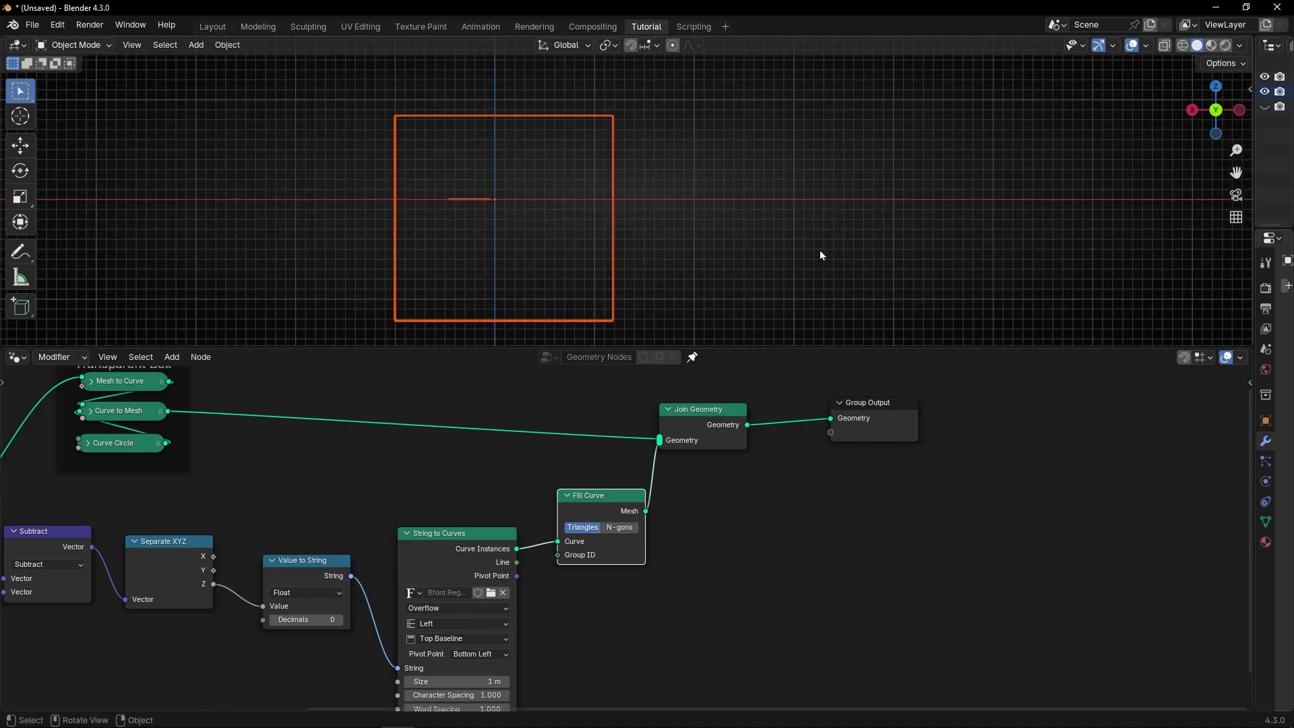
left_click(1216, 89)
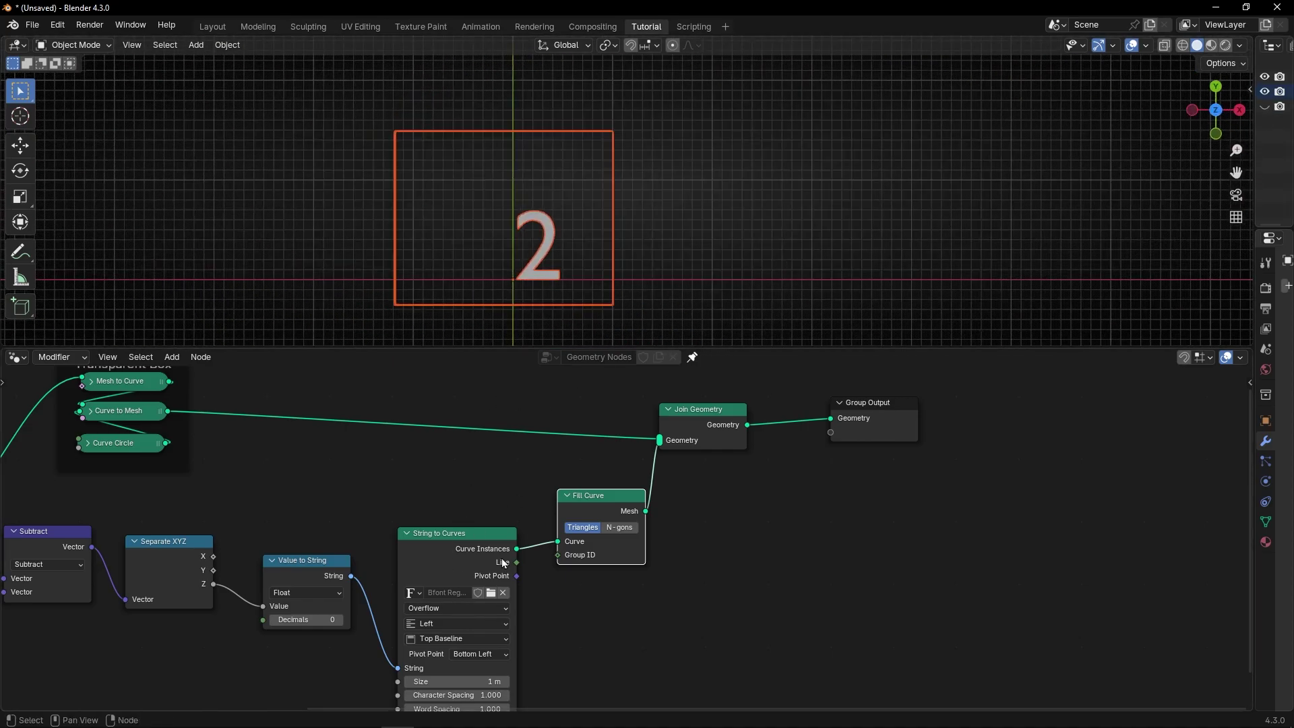
scroll(501, 559, "up", 4)
middle_click_drag(501, 558, 573, 382)
scroll(573, 391, "up", 2)
left_click(498, 460)
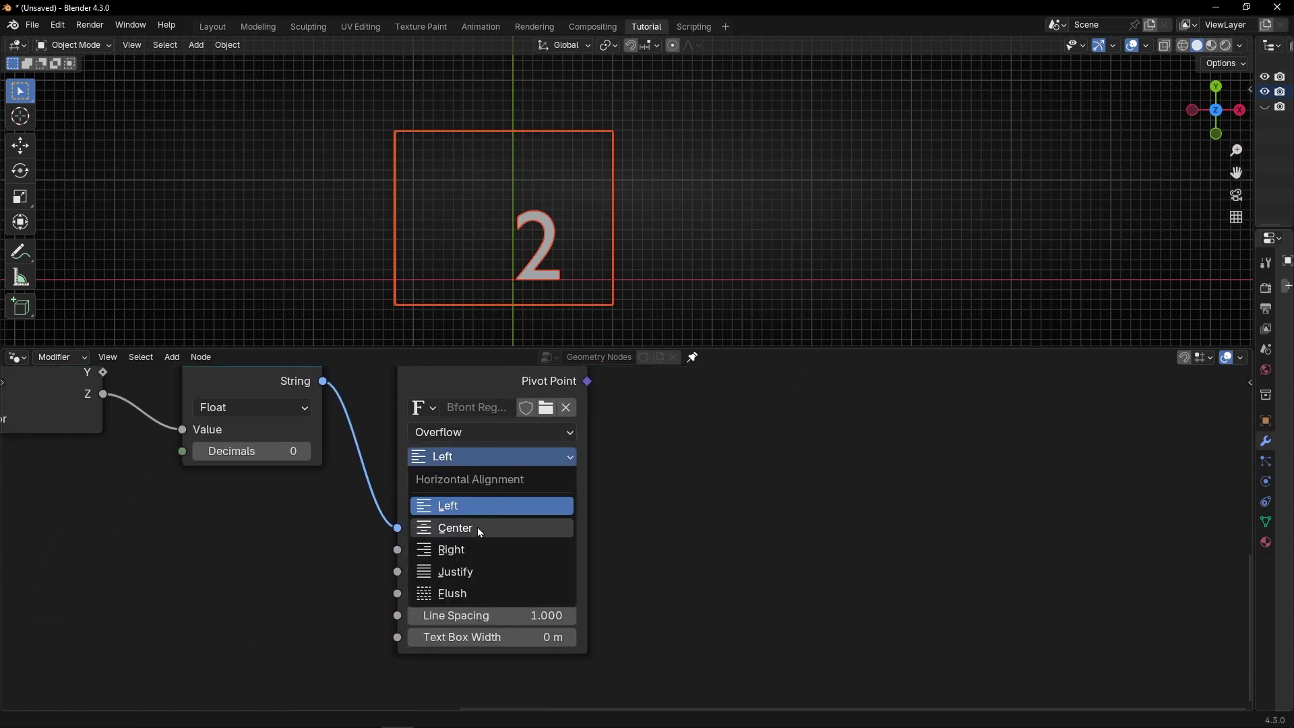
left_click(479, 529)
left_click(475, 482)
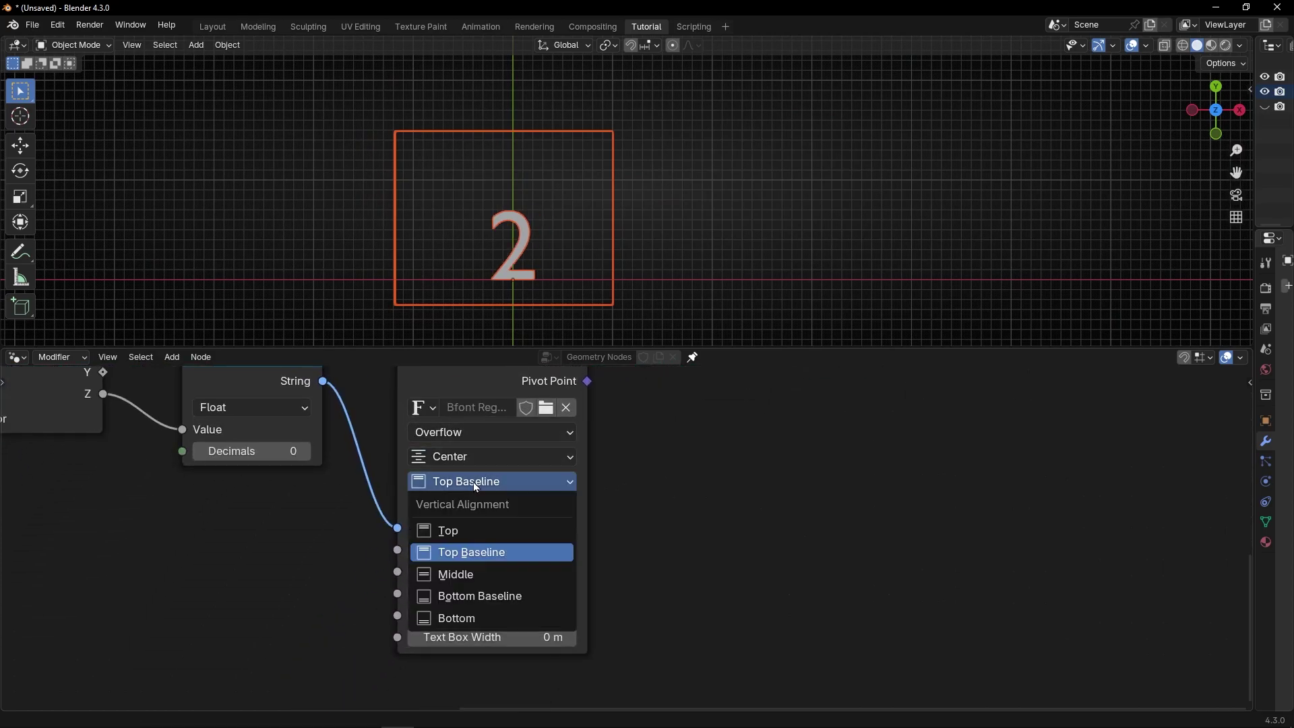
left_click(481, 574)
Step: Orbit into a tilted perspective view to check the centred number
scroll(507, 312, "up", 2)
middle_click_drag(507, 309, 573, 272, "shift")
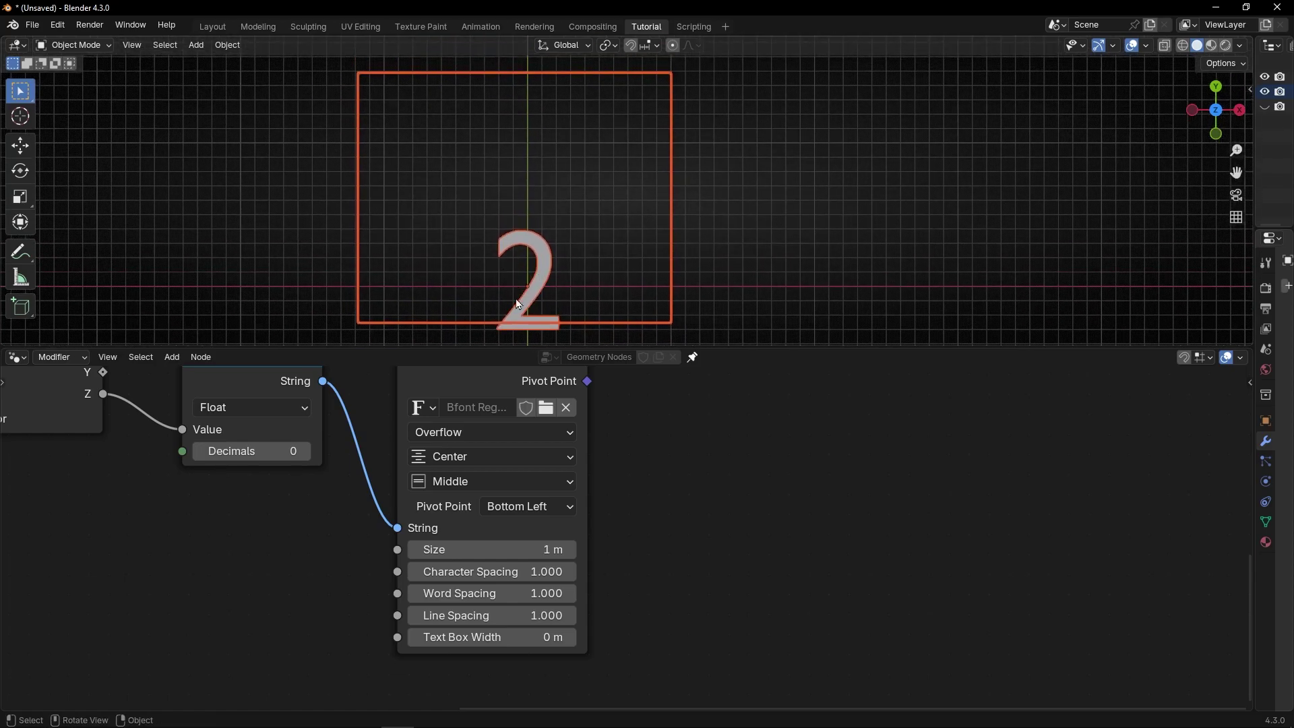
middle_click_drag(518, 304, 597, 206)
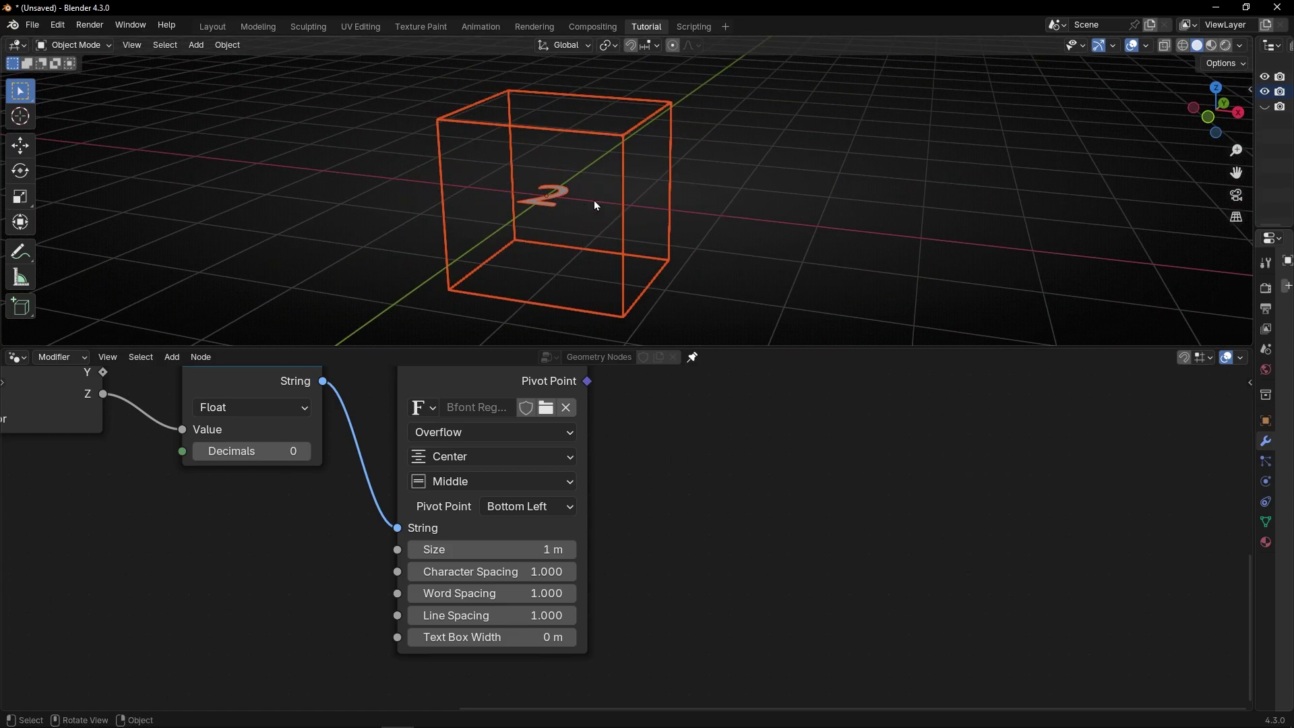
Step: Orbit the view, pick the Annotate tool and maximize the 3D viewport
scroll(615, 134, "up", 2)
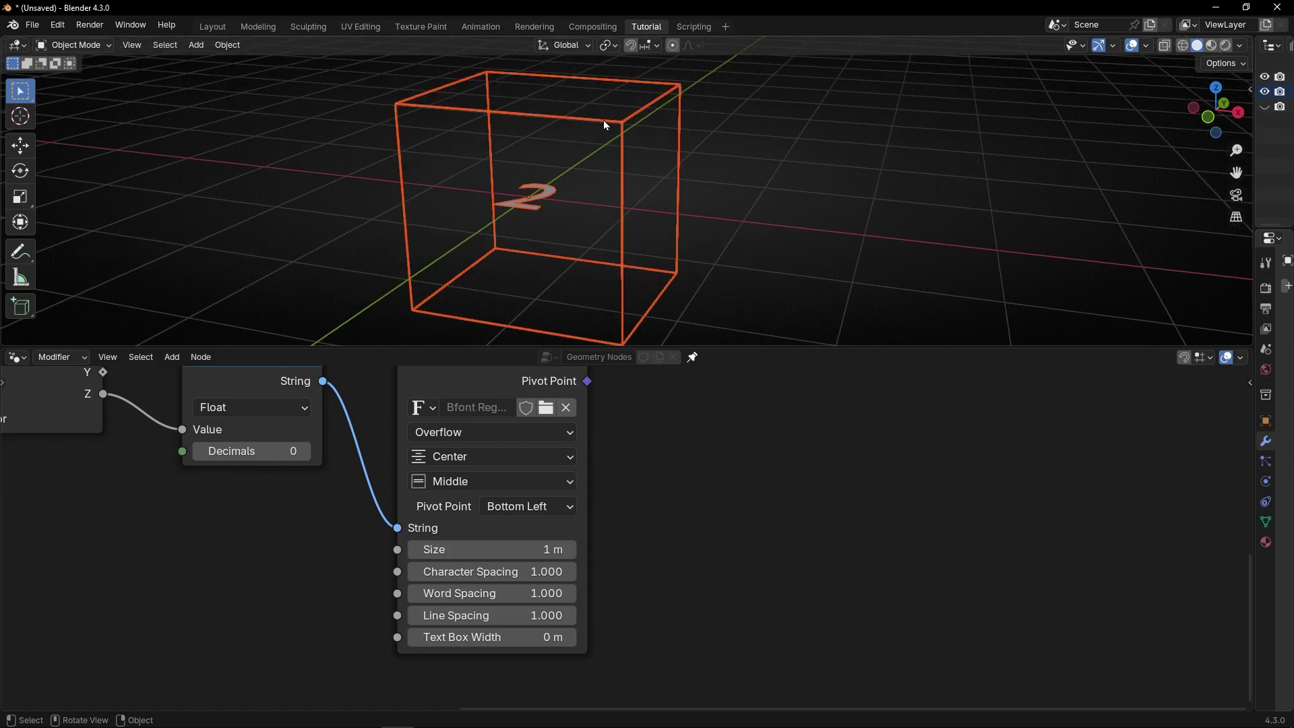
mouse_move(605, 124)
middle_mouse_down()
mouse_move(577, 144)
mouse_move(569, 135)
mouse_move(575, 150)
mouse_move(601, 144)
mouse_move(587, 147)
middle_mouse_up()
left_click(21, 252)
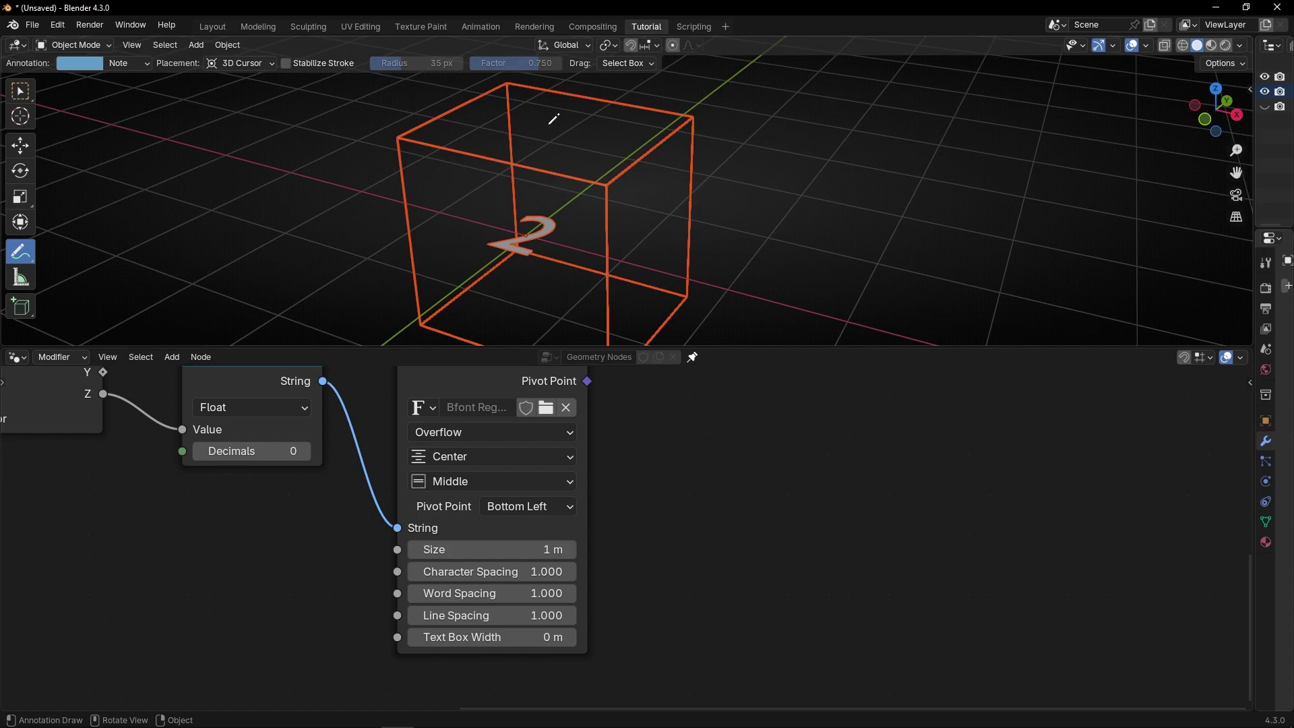
key("ctrl+space")
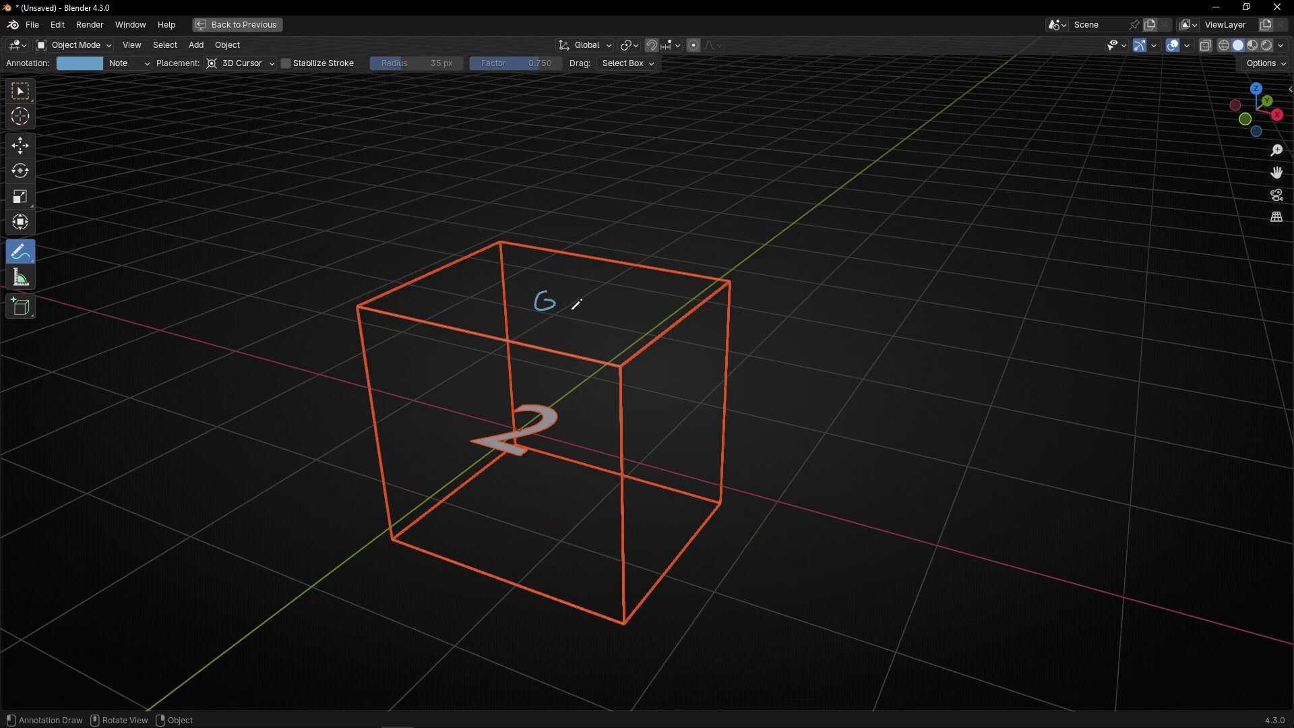
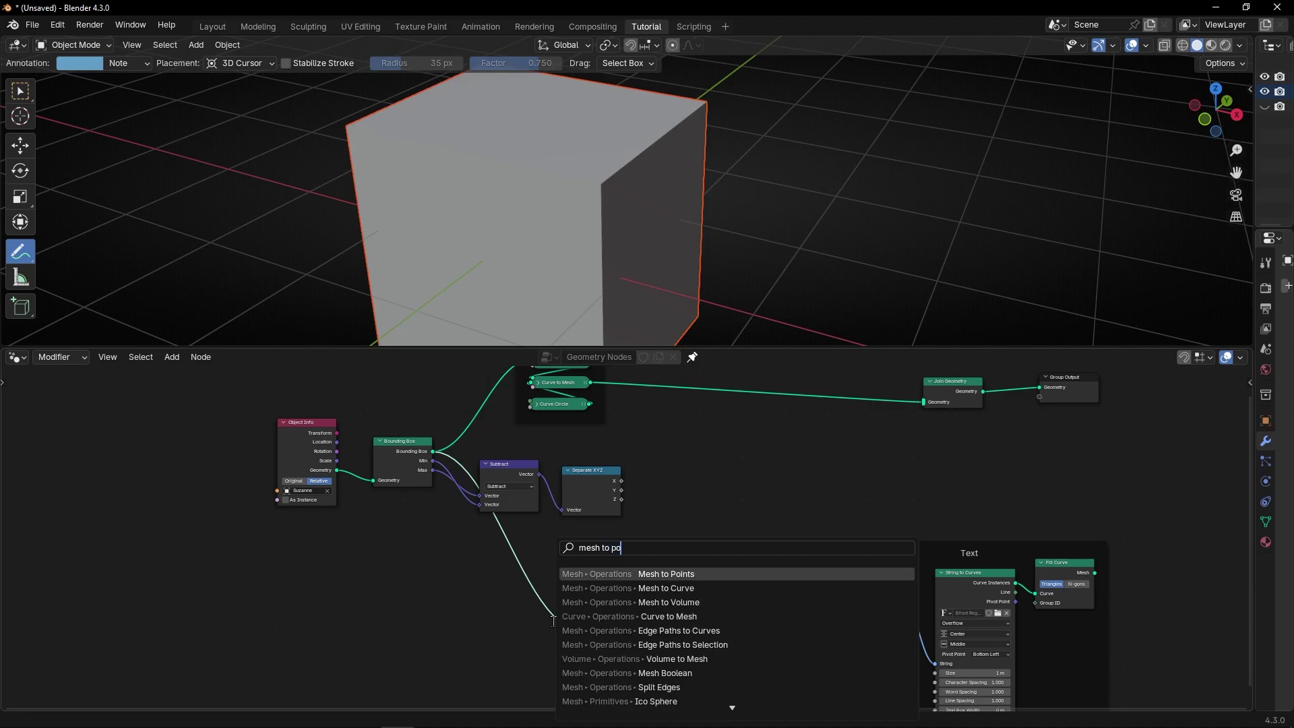
Step: Insert a Mesh to Points node on the Bounding Box–Viewer link, toggling its mute to compare
key("Return")
left_click(529, 558)
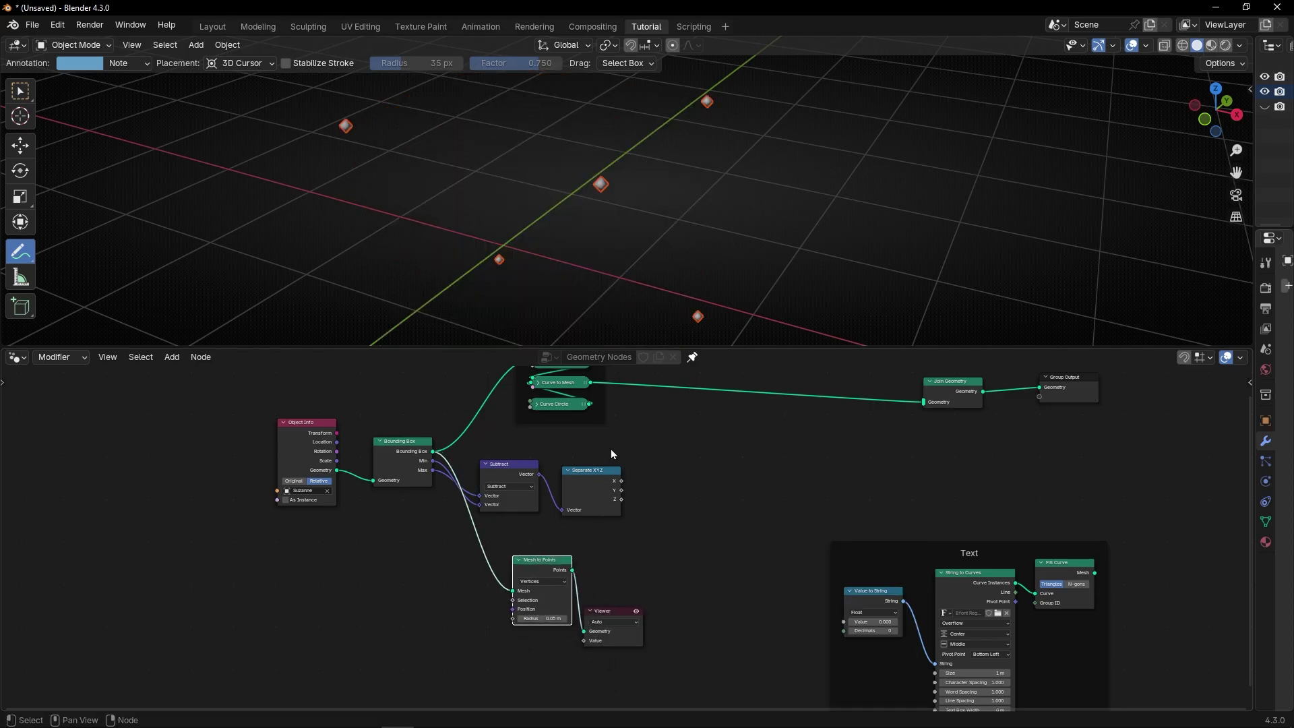
middle_click_drag(615, 323, 610, 260)
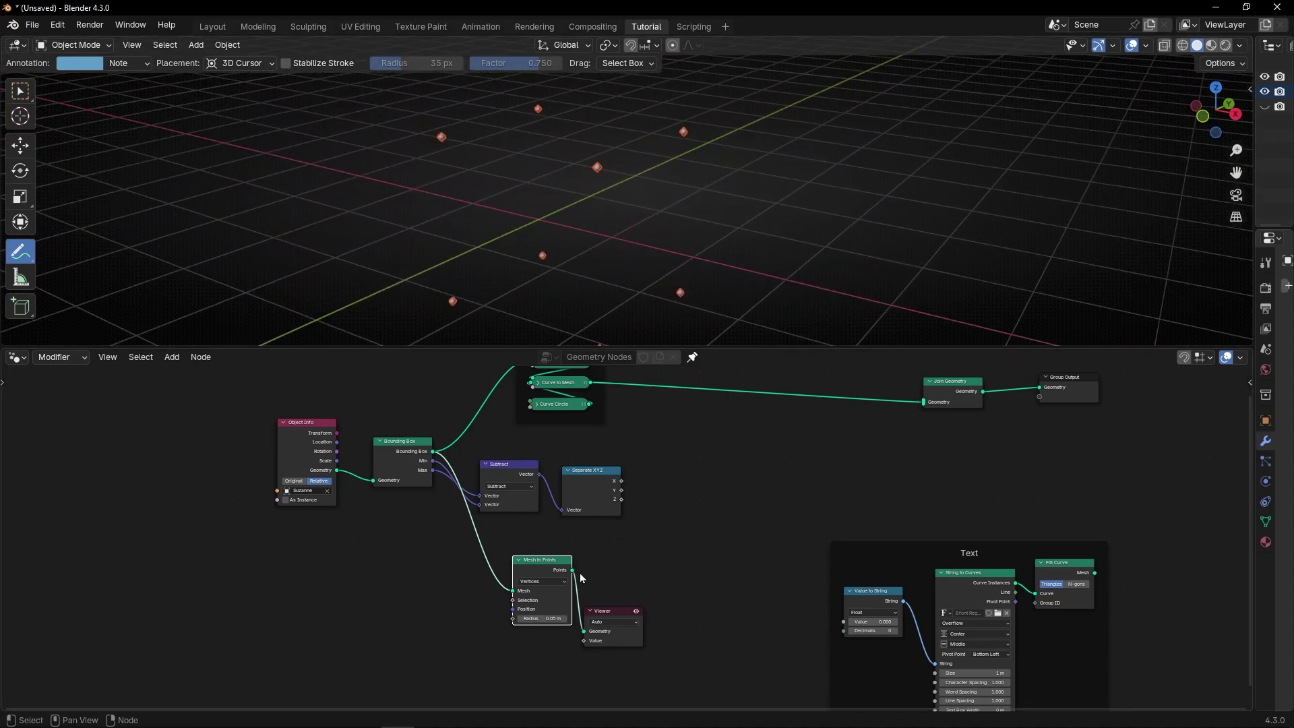
key("m")
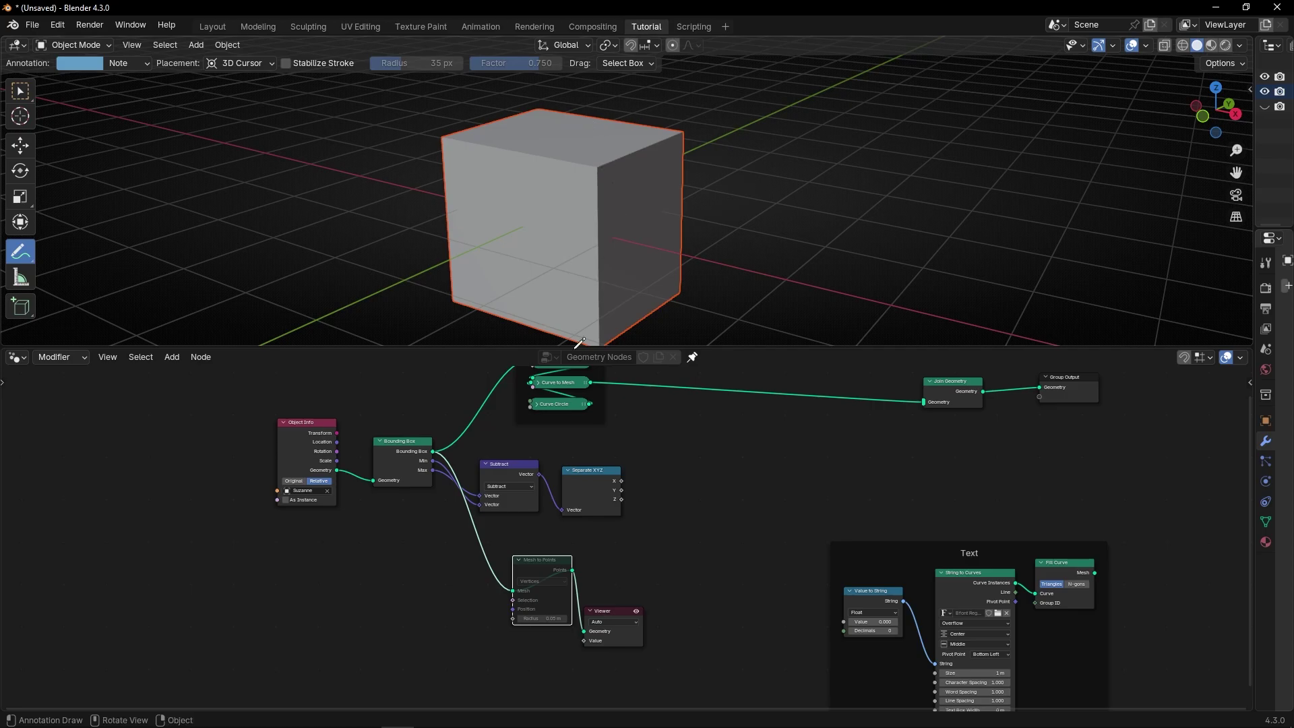
scroll(532, 596, "up", 3)
key("m")
scroll(465, 588, "up", 2)
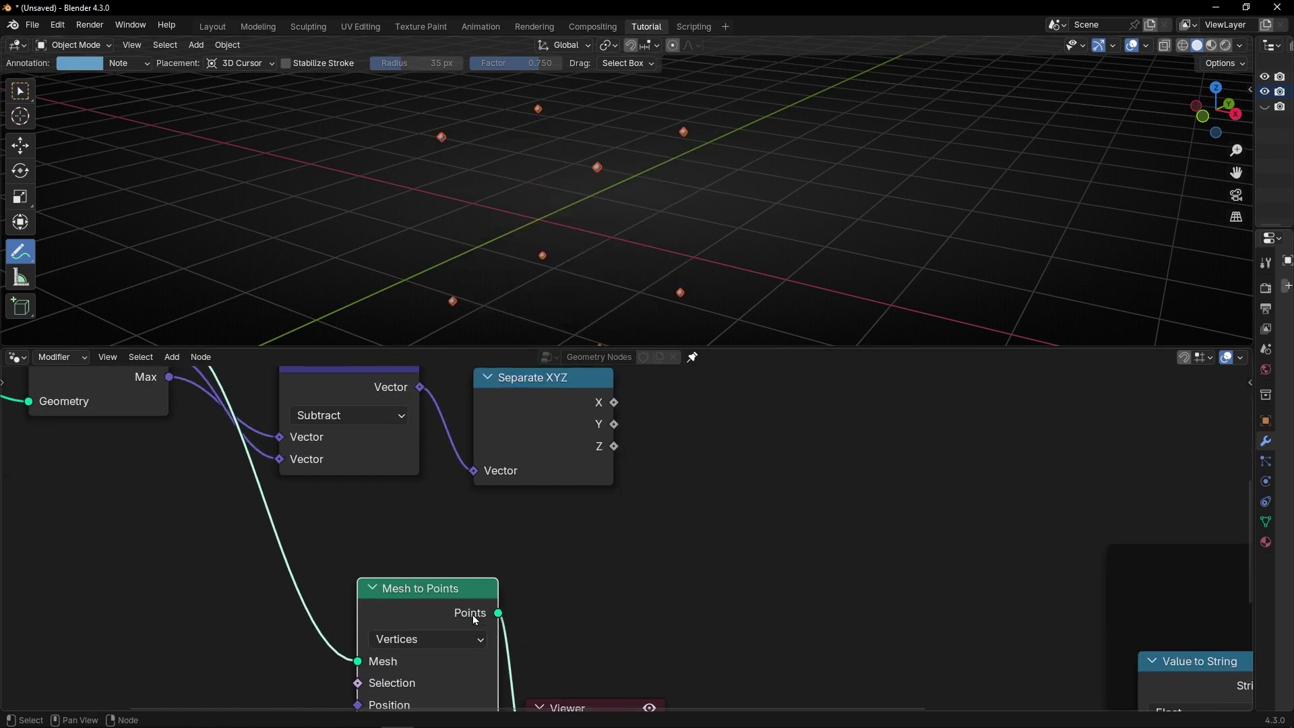
Step: Switch Mesh to Points to Faces mode so points sit at the six face centres
left_click(420, 640)
left_click(418, 593)
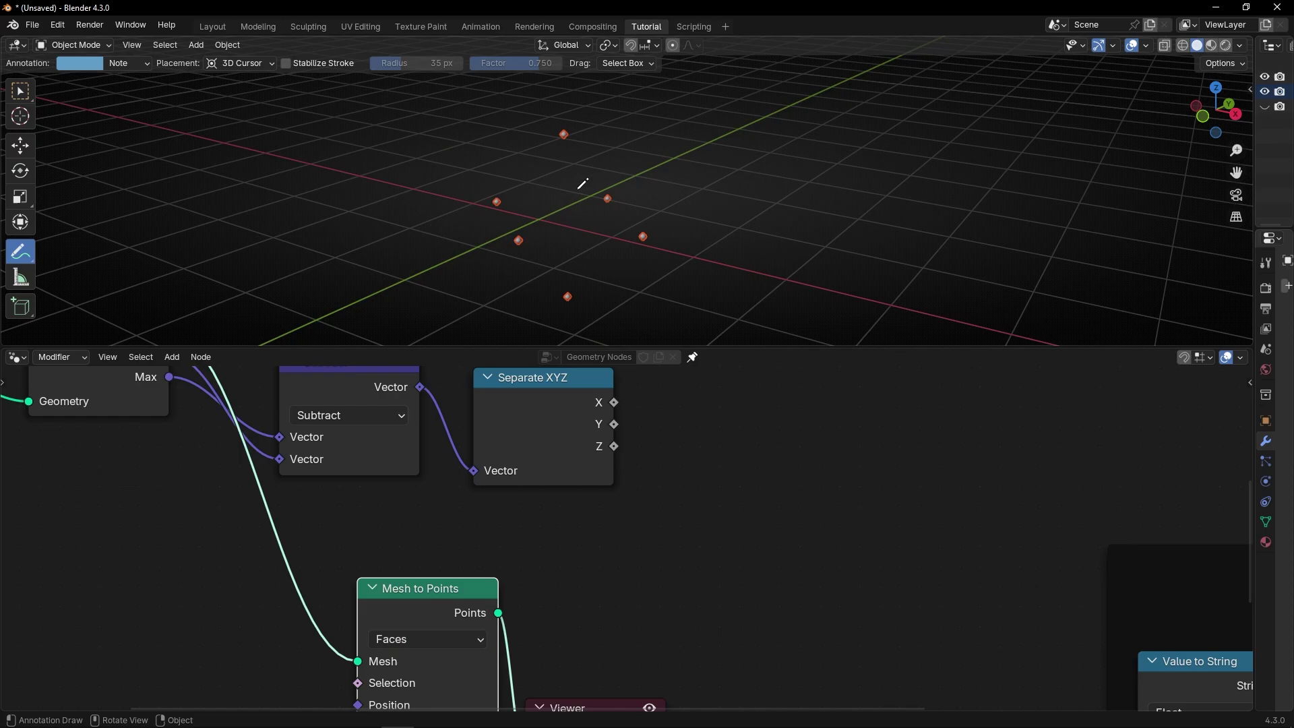
mouse_move(582, 184)
middle_mouse_down()
mouse_move(526, 193)
mouse_move(569, 199)
middle_mouse_up()
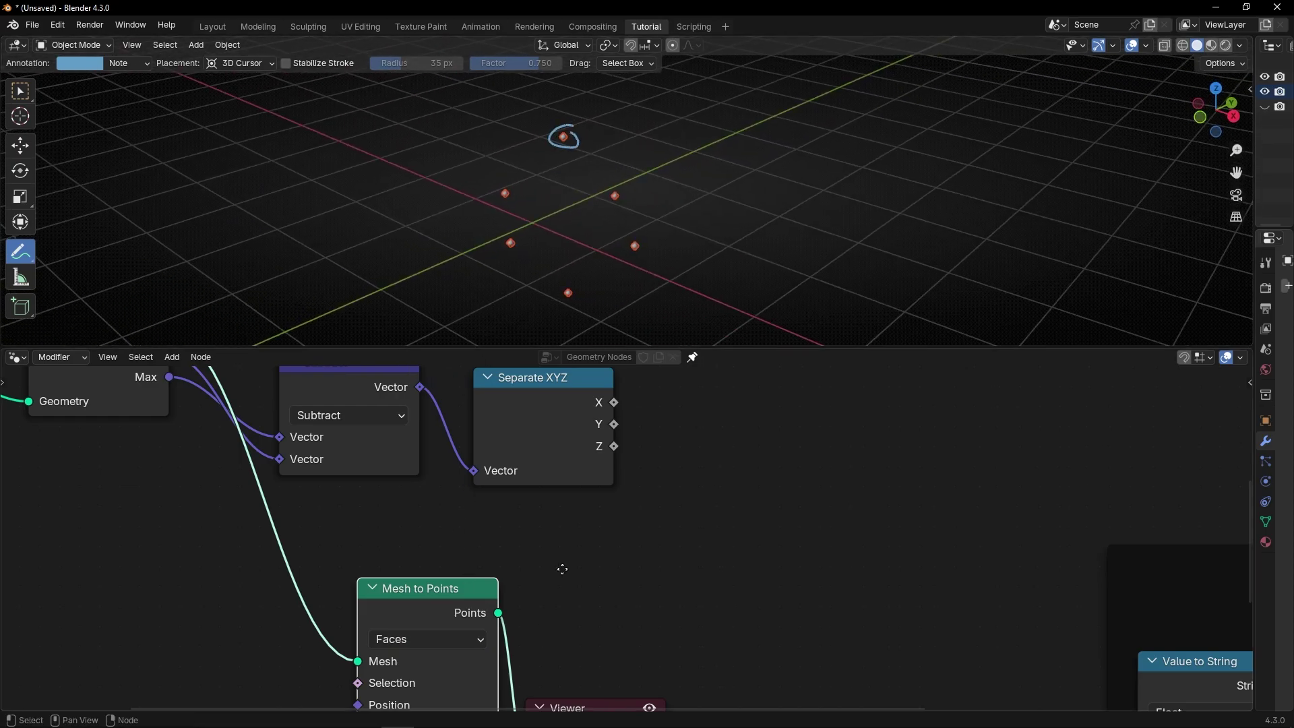
middle_click_drag(563, 569, 555, 507)
key("m")
key("m")
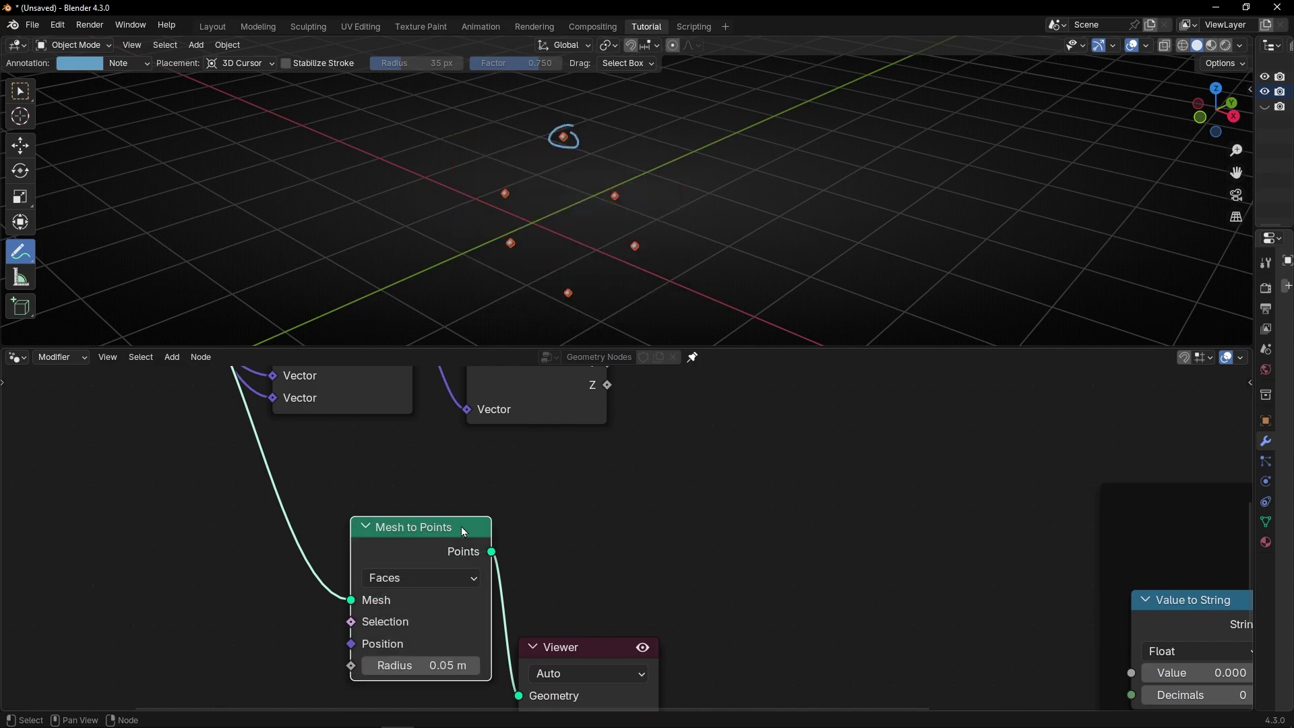
middle_click_drag(557, 224, 589, 149)
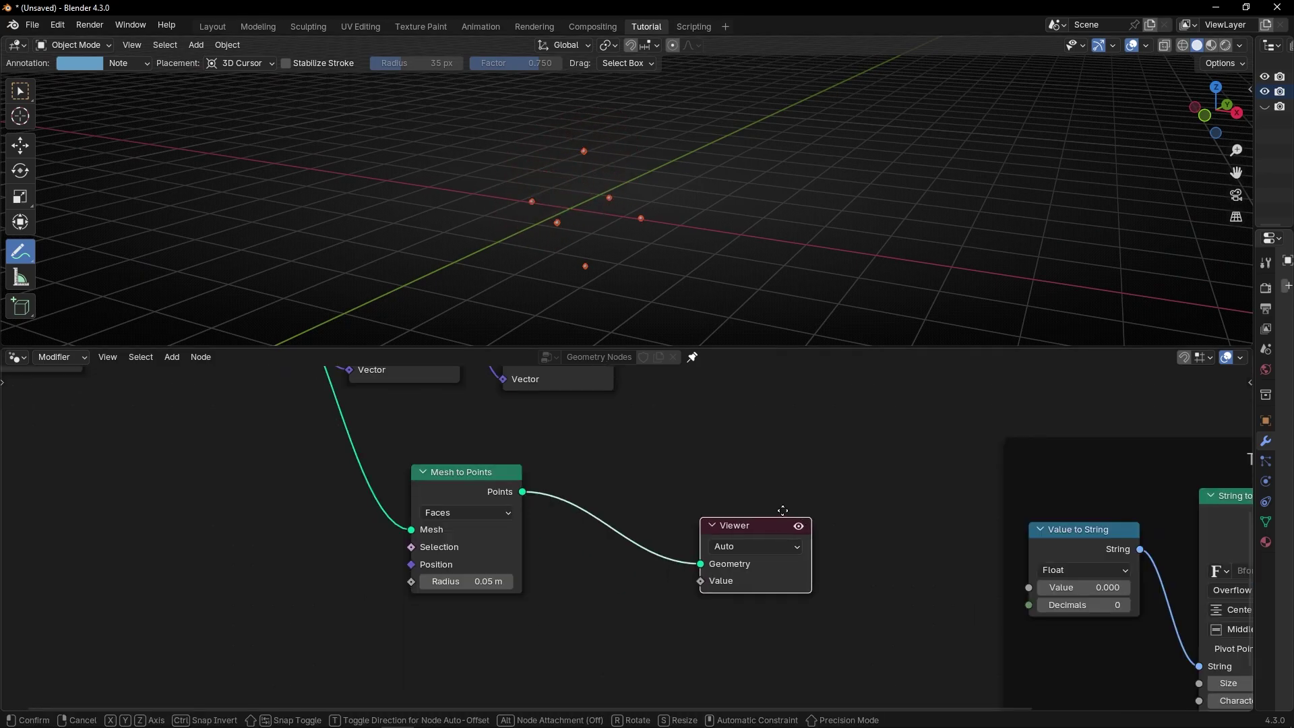
Step: Zoom in on Mesh to Points and drag a new link from its Selection input
scroll(319, 642, "up", 3)
middle_click_drag(320, 642, 535, 589)
left_click_drag(653, 566, 476, 565)
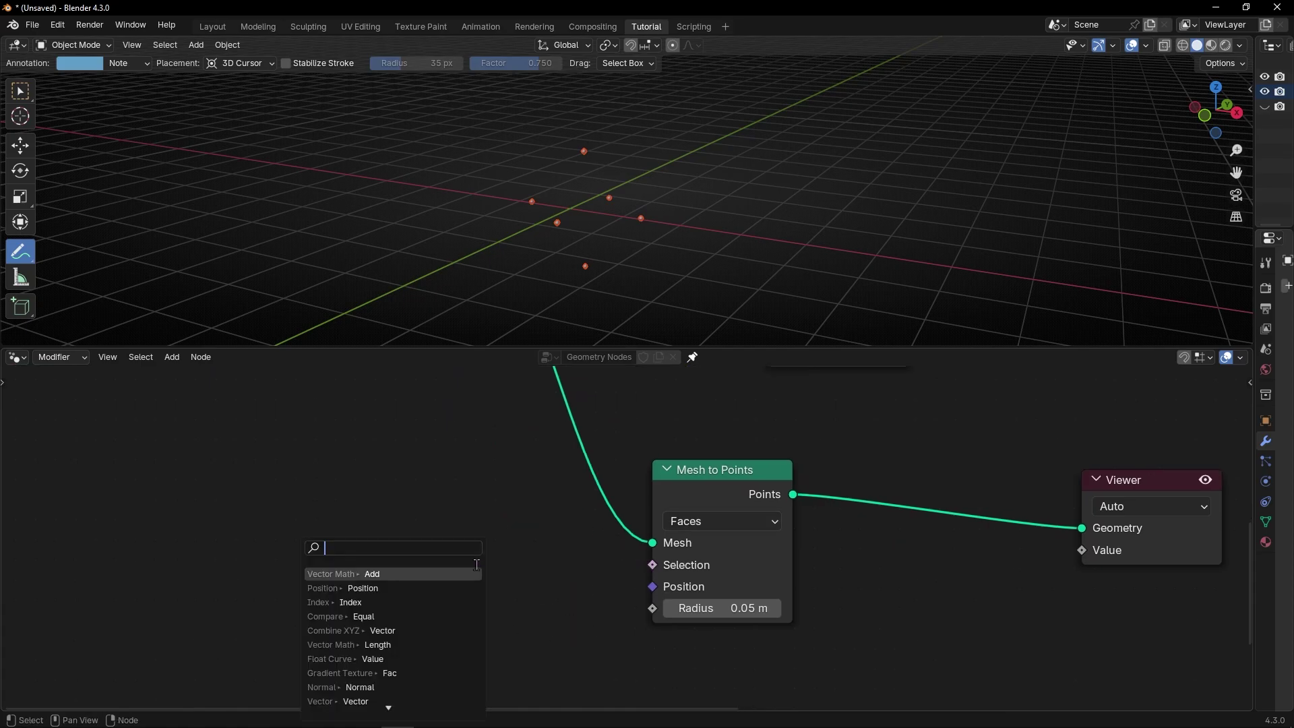
Step: Add an Equal compare node feeding Mesh to Points' Selection
type("equal")
key("Return")
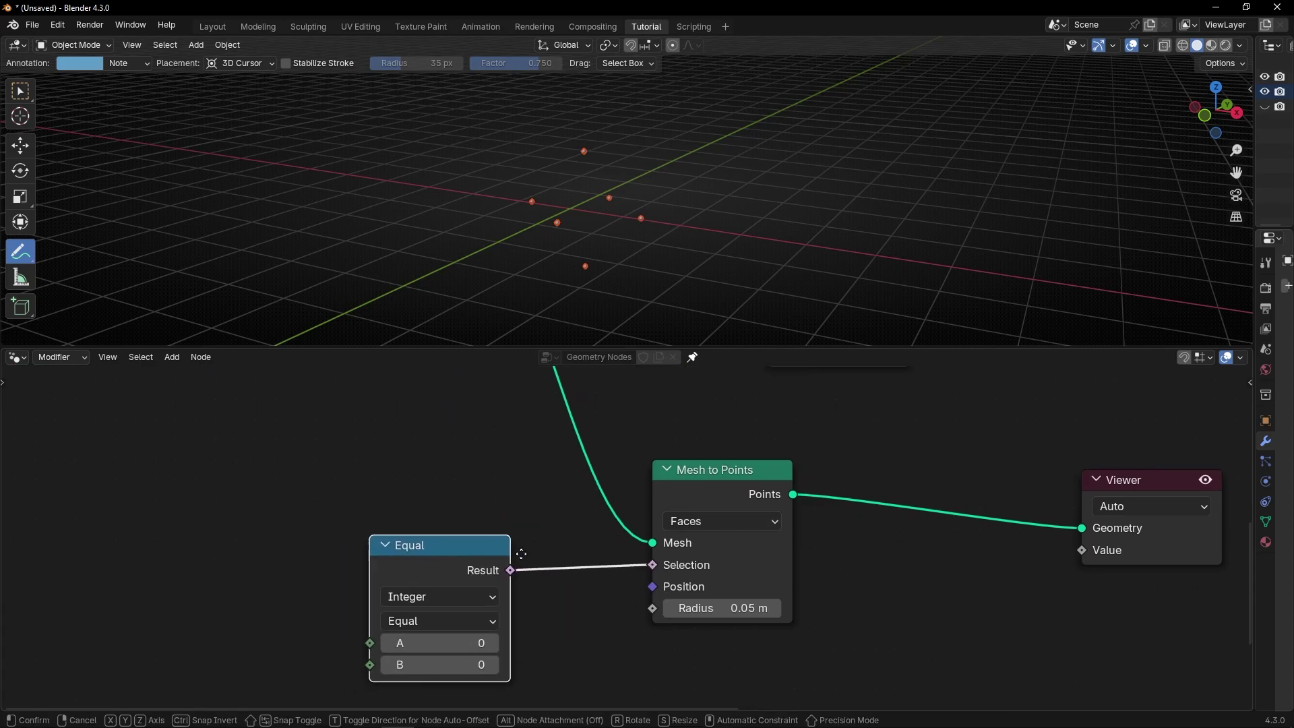
left_click(494, 590)
Step: Connect an Index node to the Equal node's A input, comparing against B = 2
left_click_drag(417, 632, 335, 540)
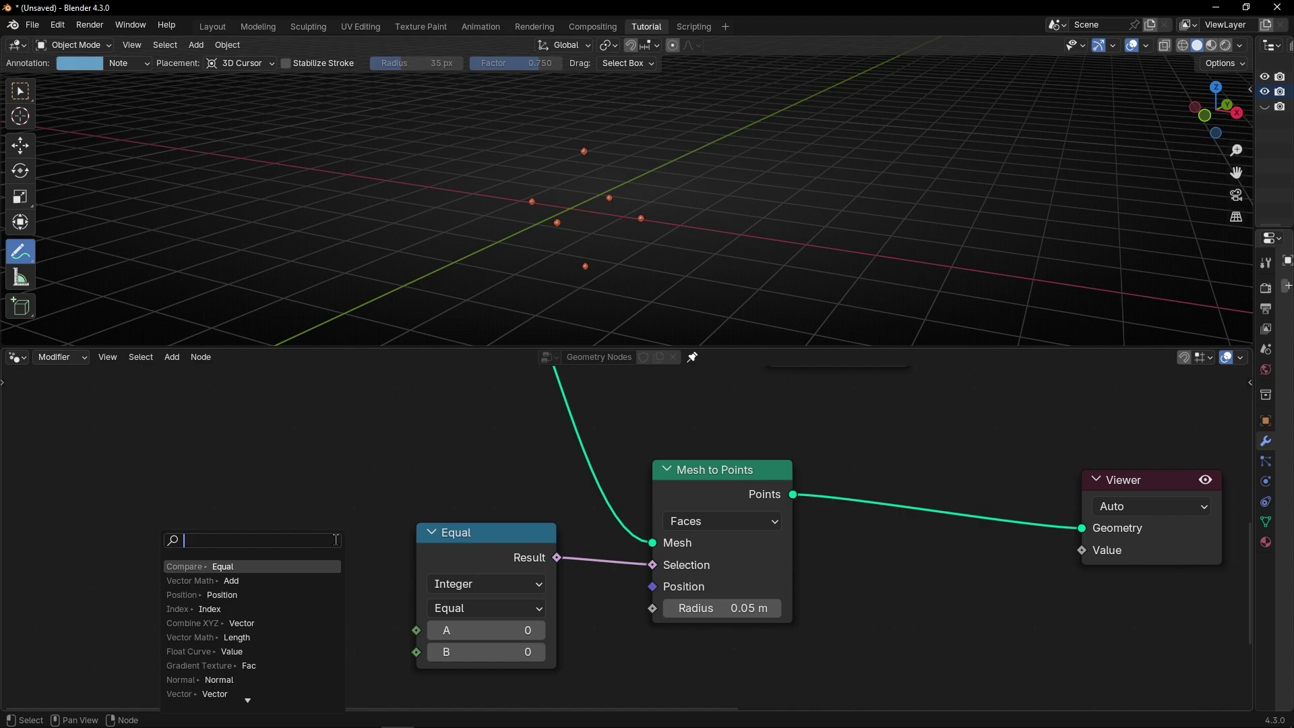
type("index")
key("Return")
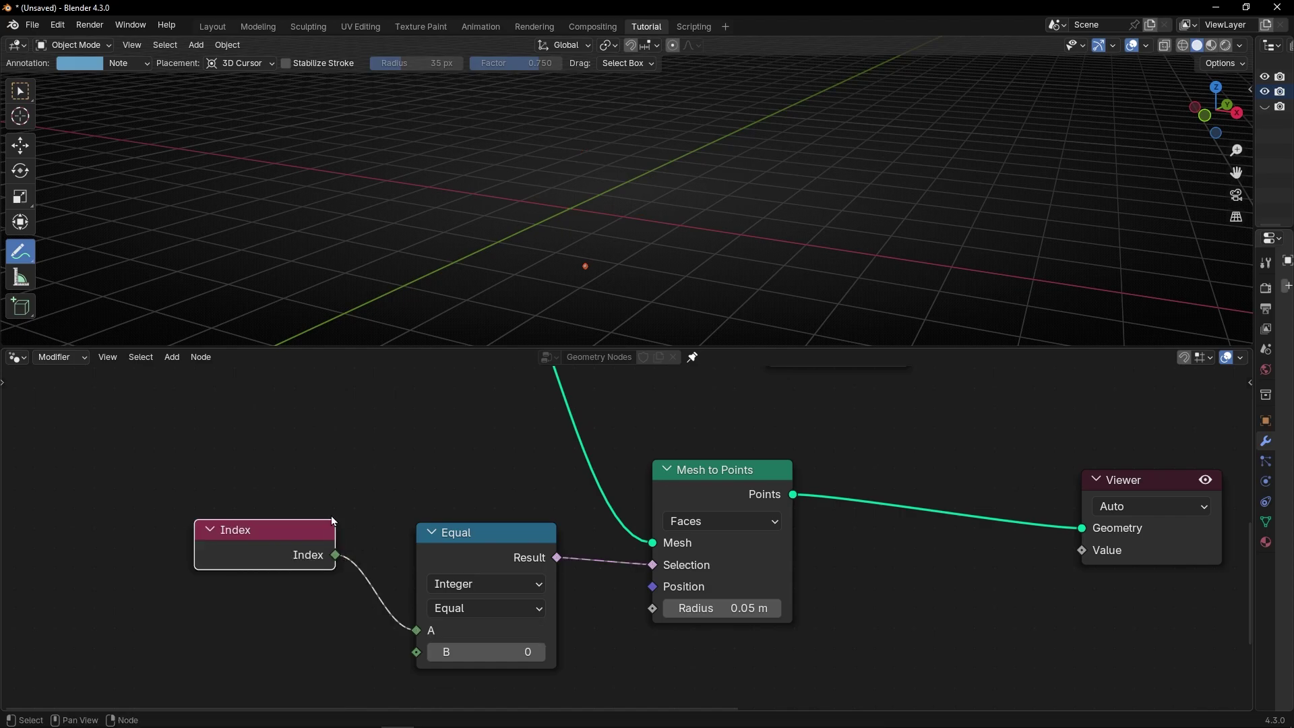
left_click(318, 578)
scroll(463, 638, "up", 2)
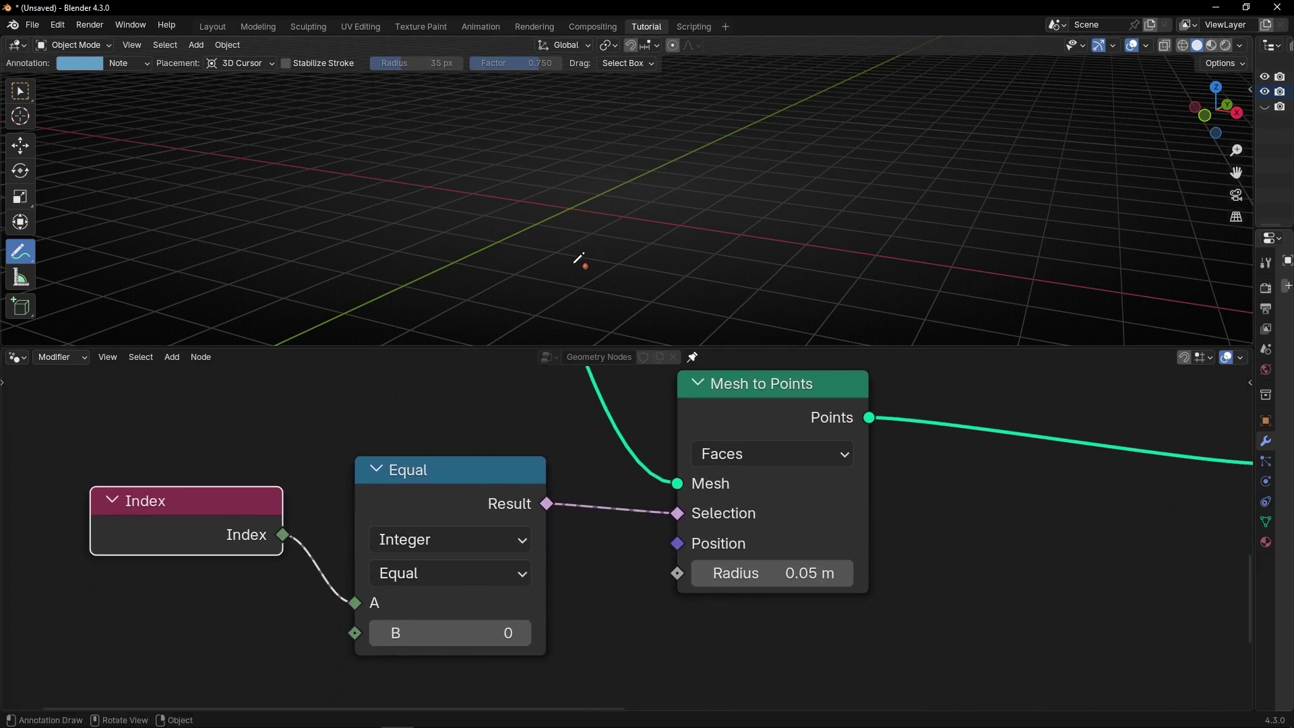
right_click_drag(342, 515, 306, 569, "ctrl")
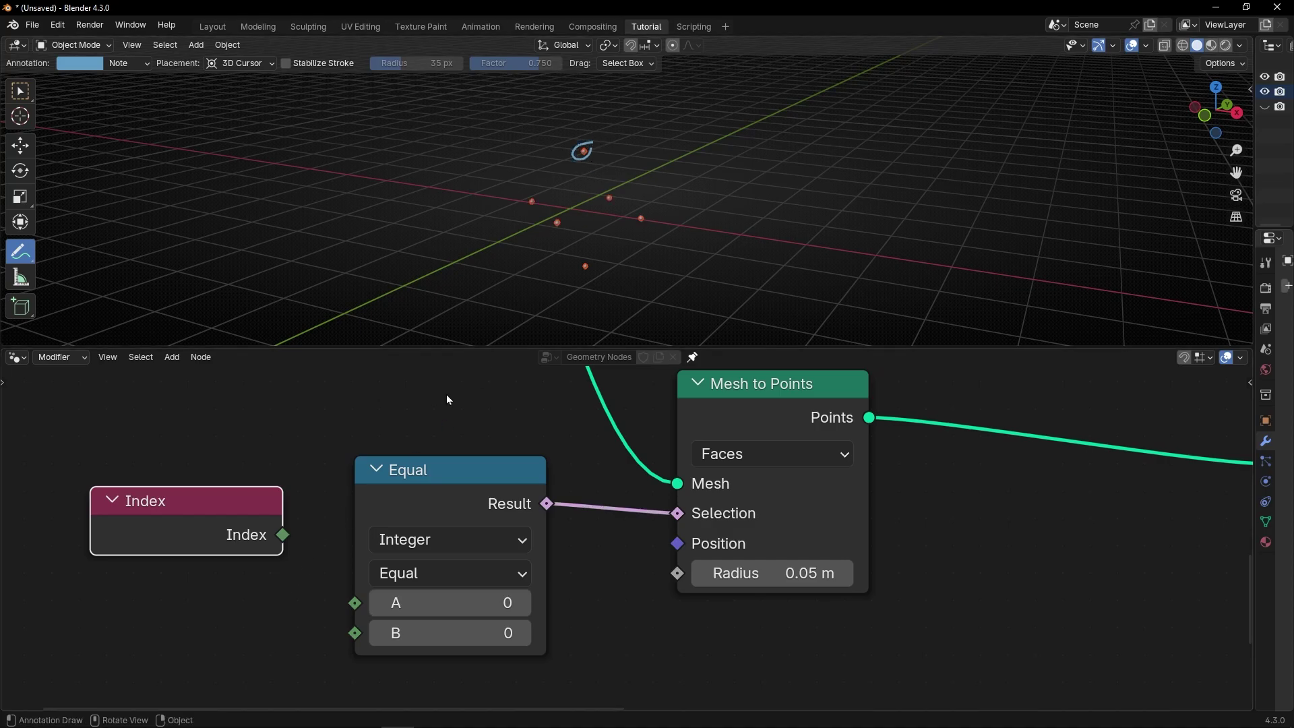
left_click_drag(331, 595, 354, 602)
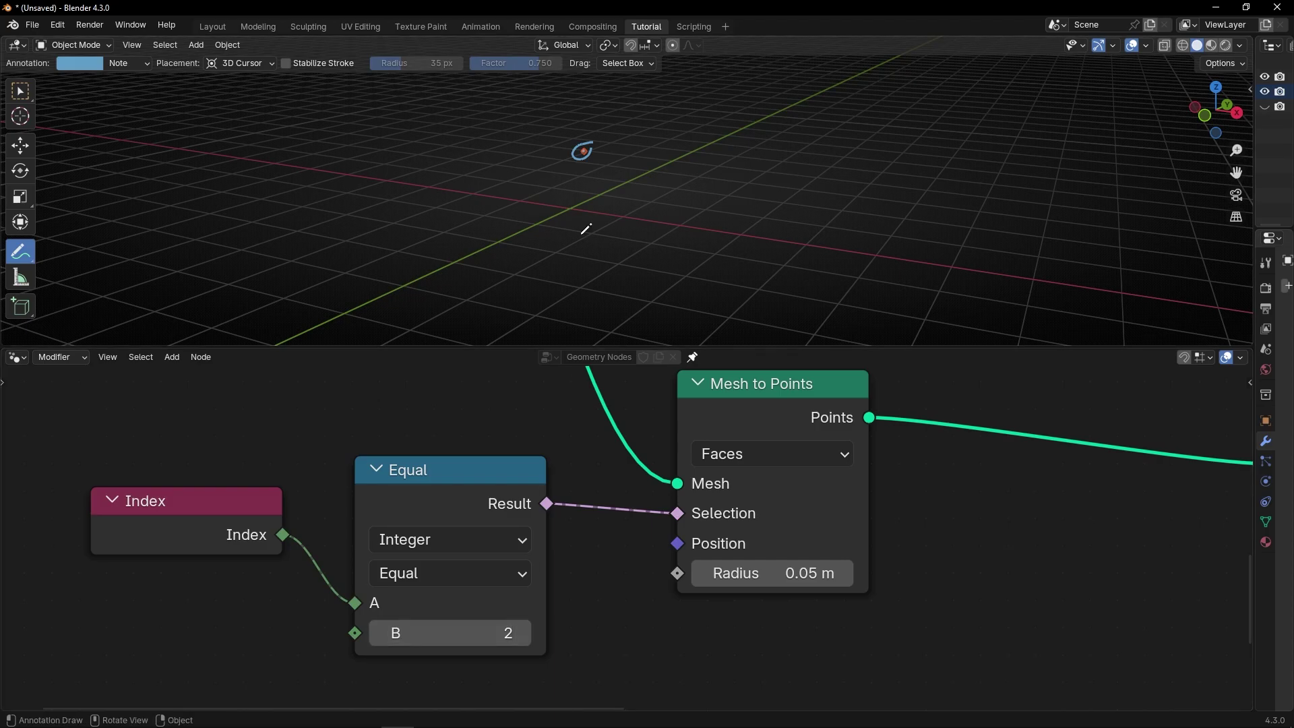
scroll(476, 528, "down", 7)
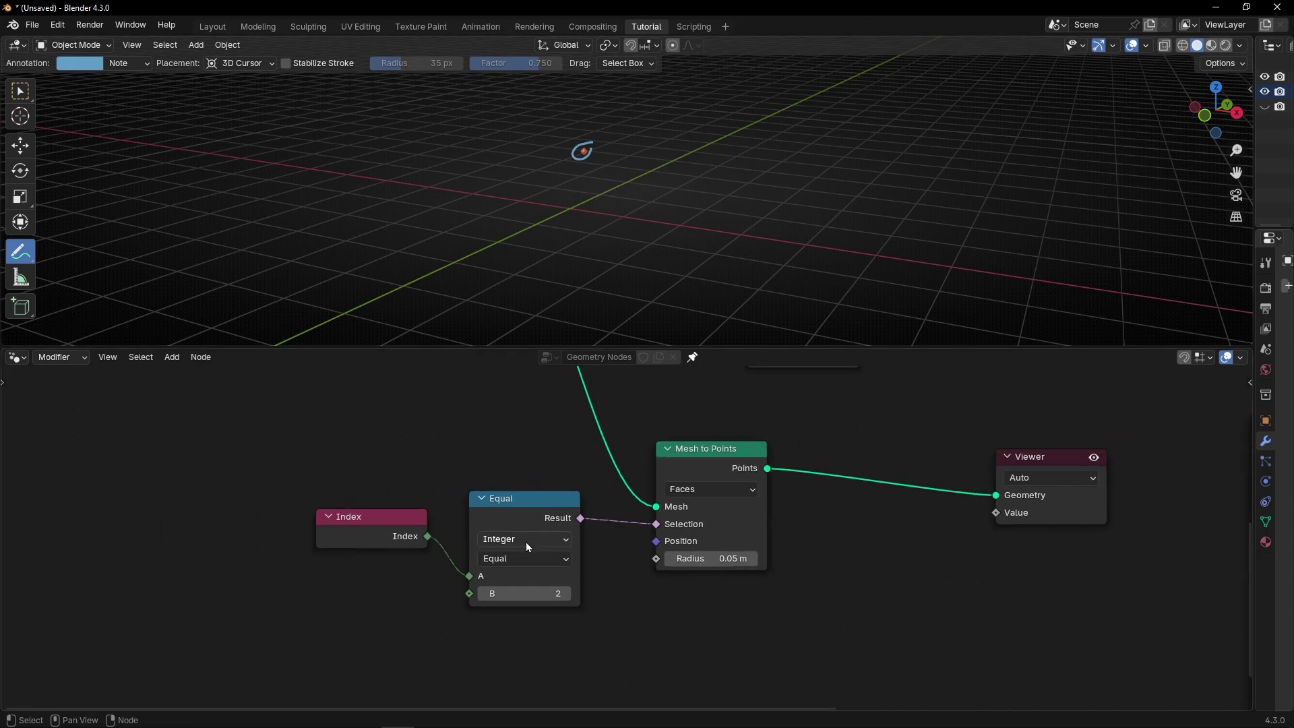
middle_click_drag(537, 518, 439, 567)
scroll(640, 526, "down", 2)
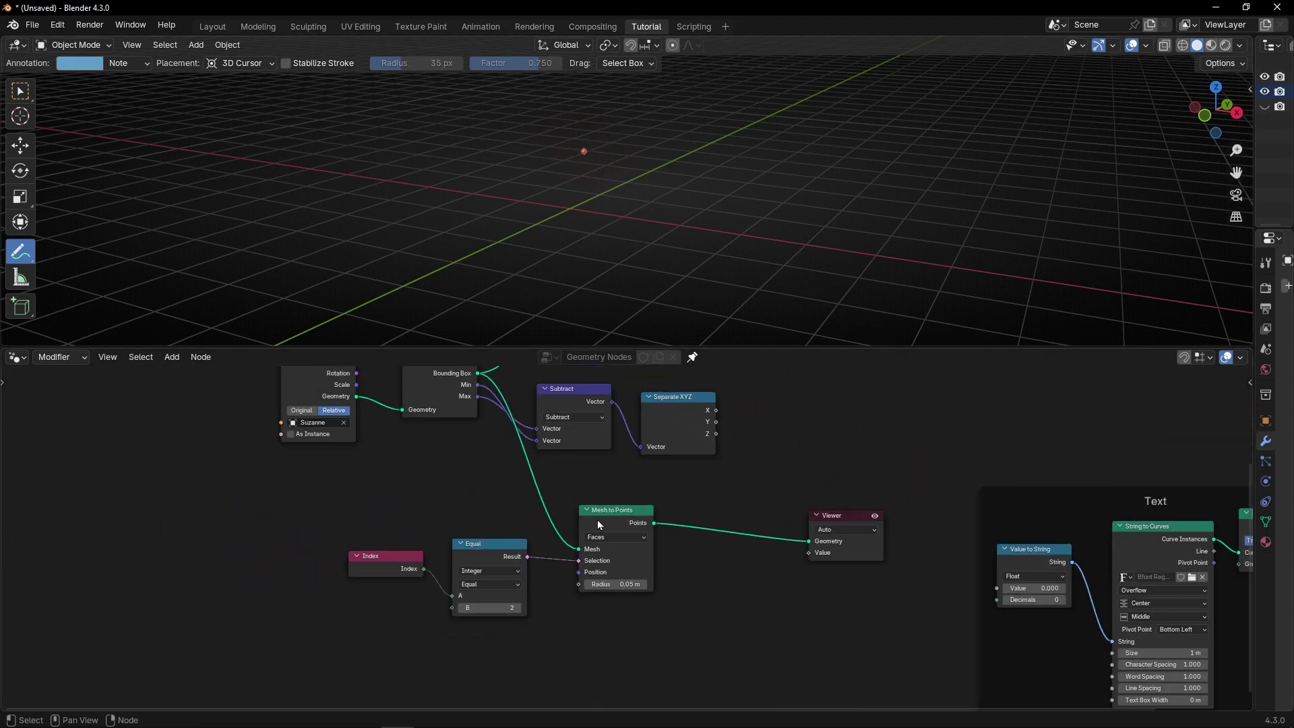
Step: Insert an Instance on Points node between Mesh to Points and the Viewer
middle_click_drag(844, 534, 620, 580)
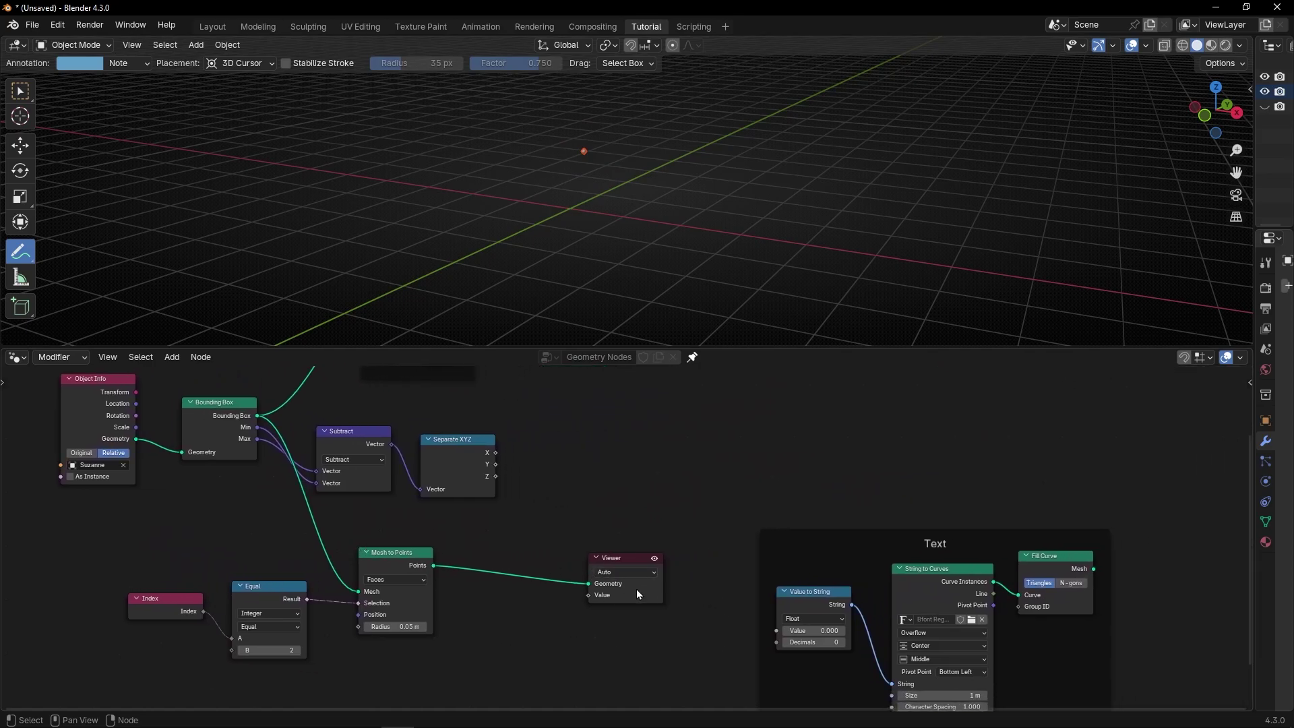
left_click_drag(621, 558, 713, 510)
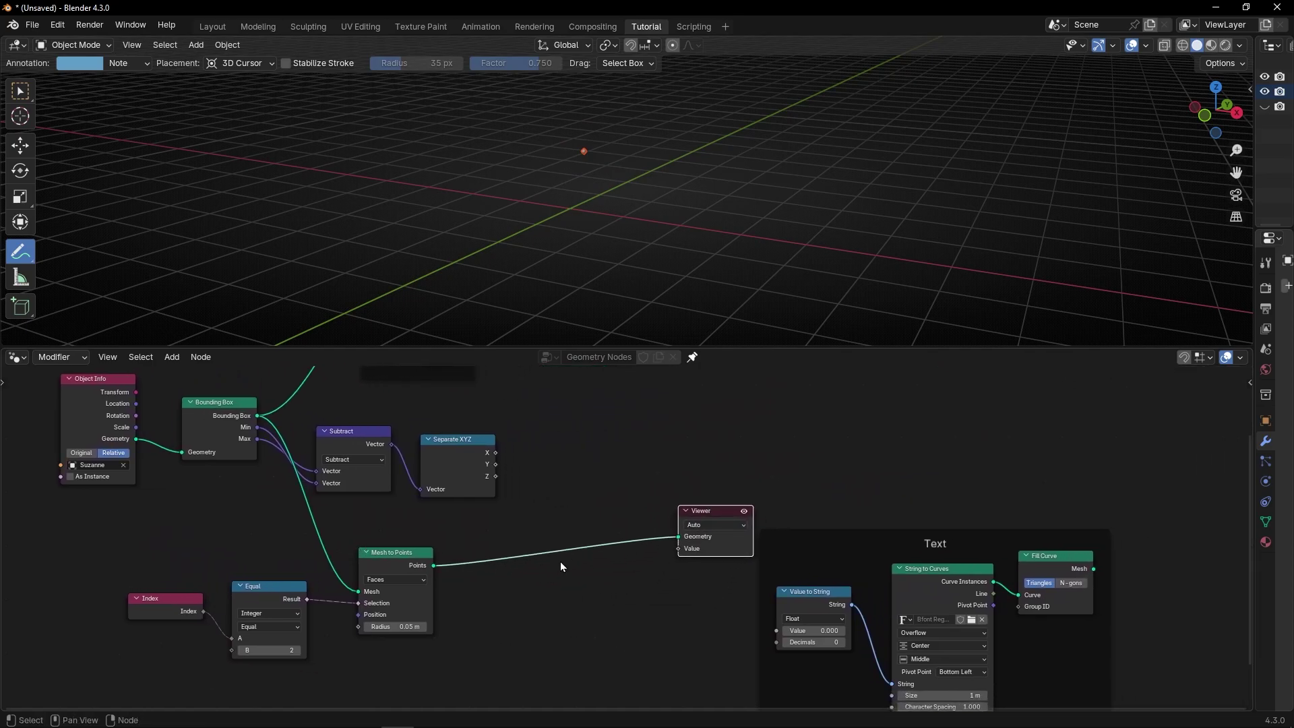
key("shift+a")
type("Ins")
key("Return")
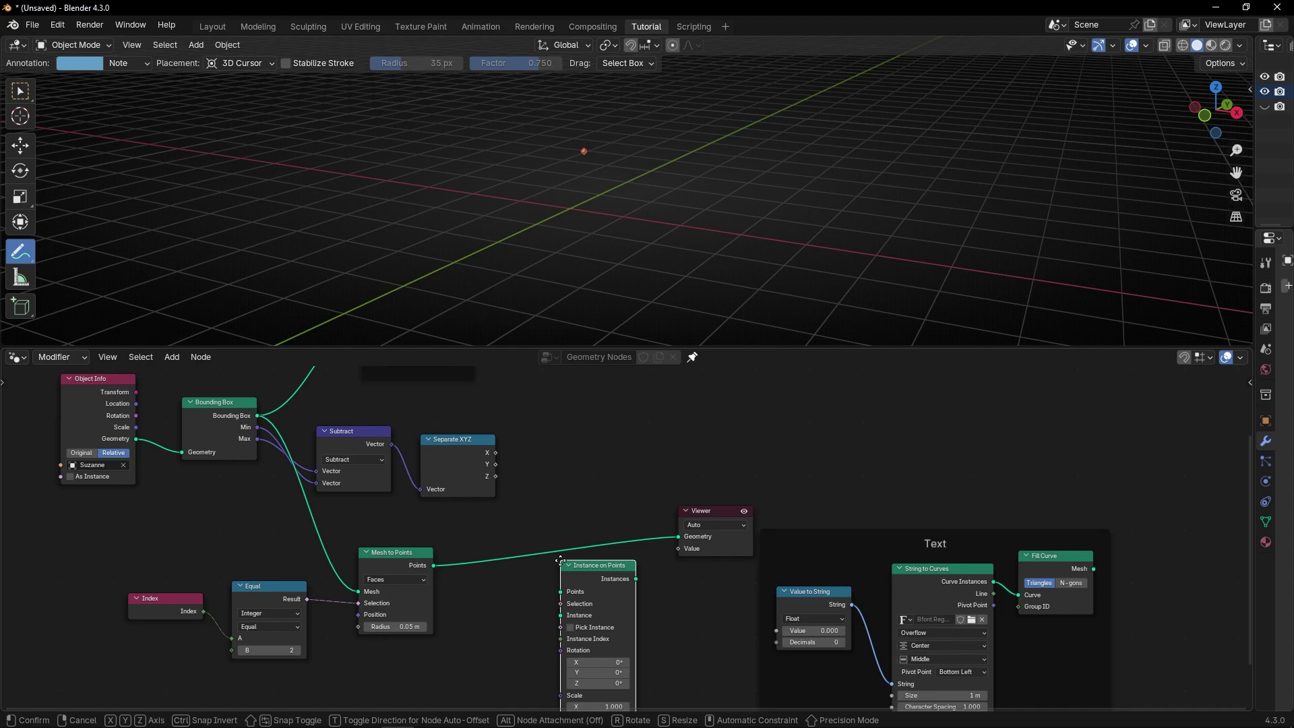
left_click(558, 530)
Step: Rearrange the Viewer, Instance on Points and text-frame nodes in the maximized node editor
scroll(618, 568, "up", 1)
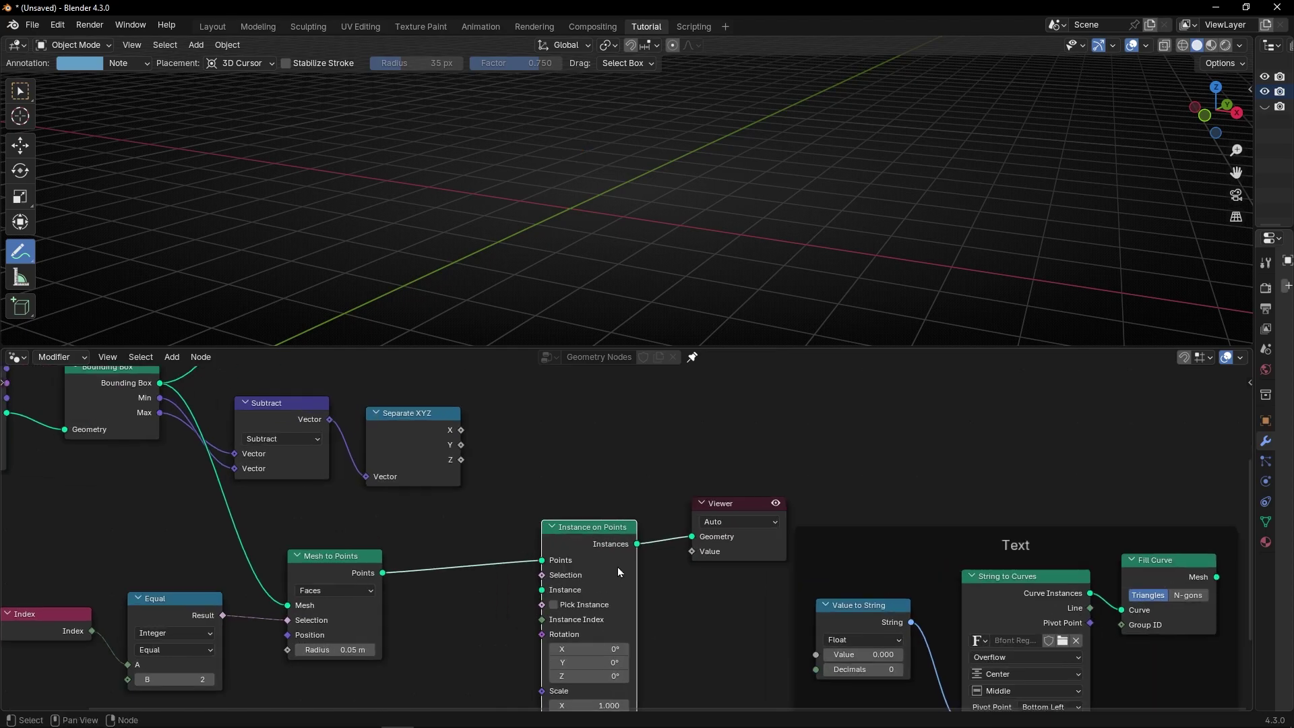
middle_click_drag(662, 623, 596, 567)
scroll(1056, 543, "down", 2)
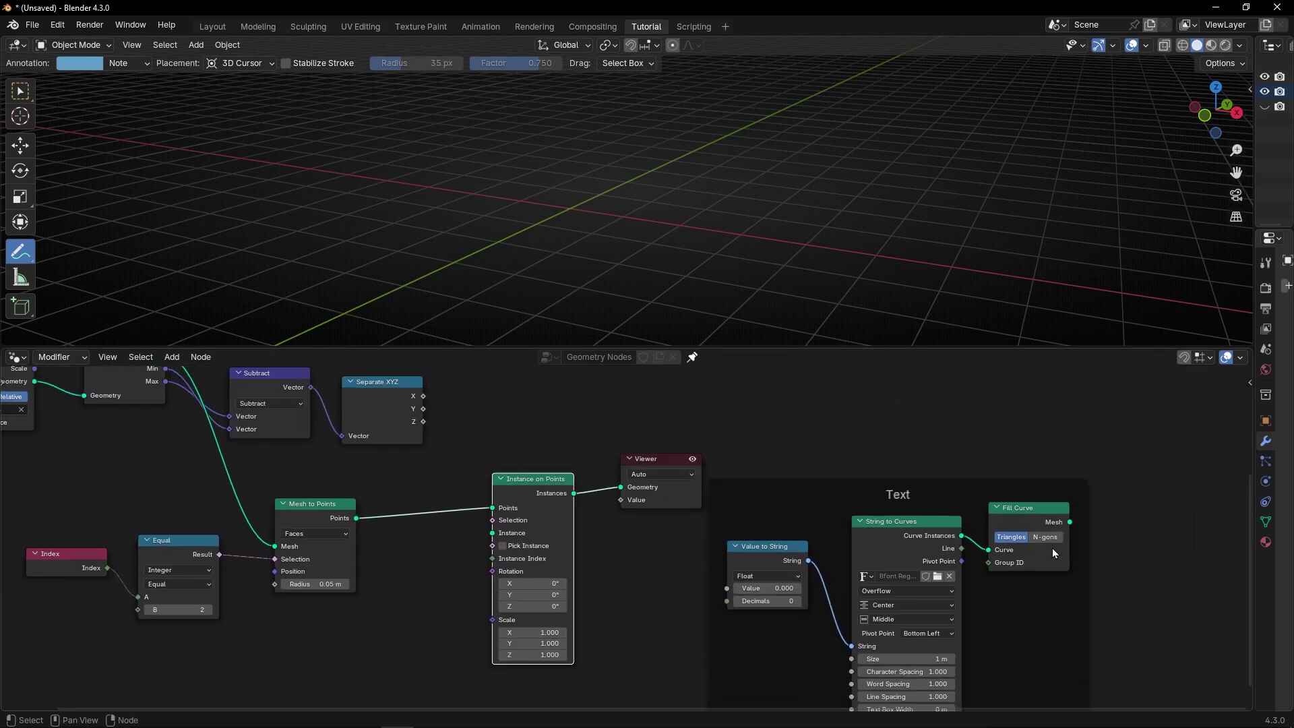
key("ctrl+space")
scroll(836, 505, "up", 3)
middle_click_drag(744, 465, 560, 442)
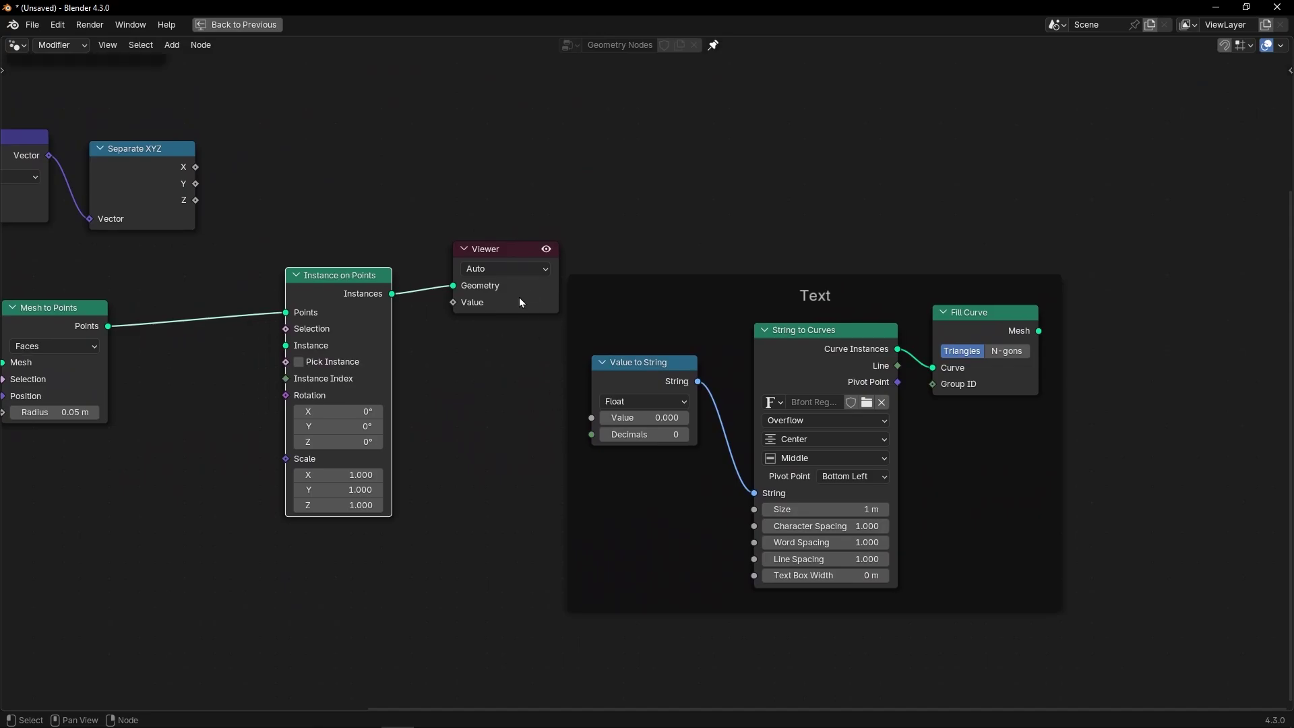
left_click_drag(520, 297, 982, 234)
left_click_drag(372, 270, 507, 219)
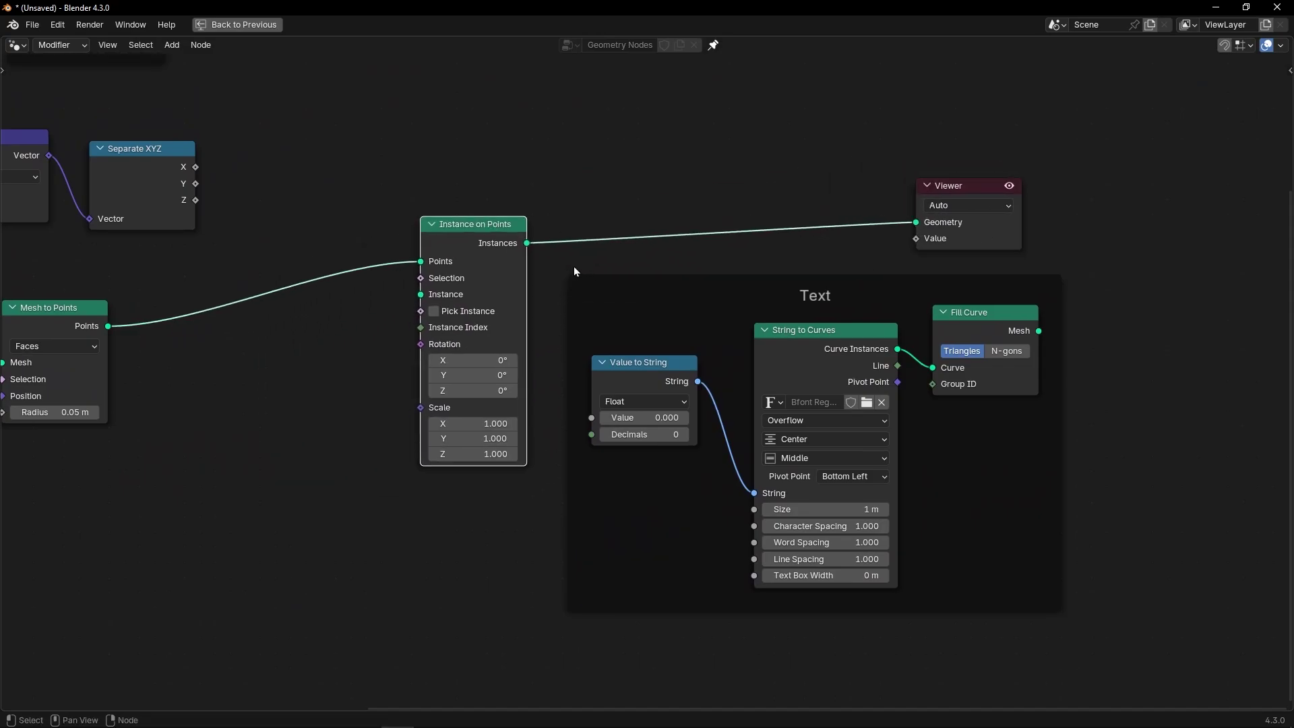
left_click_drag(573, 267, 1072, 617)
key("g")
left_click(487, 666)
left_click_drag(482, 225, 782, 255)
Step: Link Fill Curve's Mesh into the Instance socket so the '0' glyph appears
key("ctrl+space")
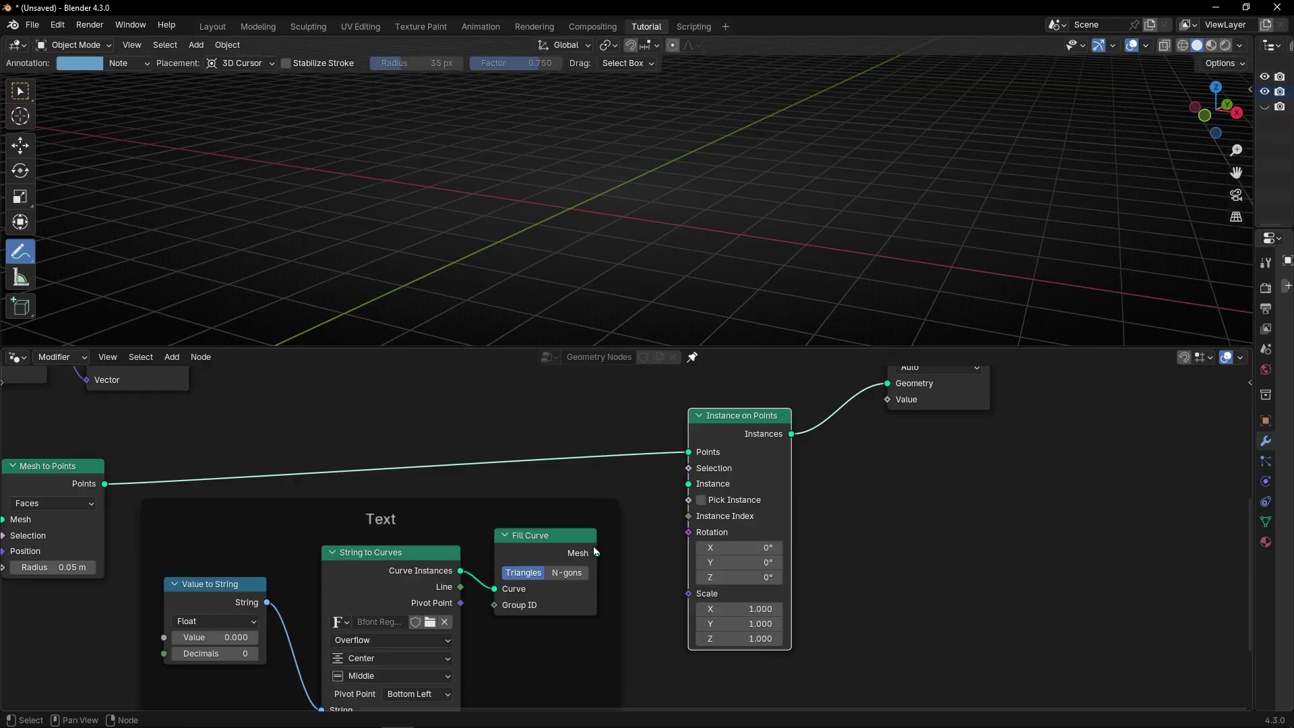
left_click_drag(597, 553, 680, 501)
middle_click_drag(604, 201, 557, 237)
Step: Delete the Viewer node
scroll(839, 496, "down", 4)
middle_click_drag(839, 496, 646, 609)
left_click(705, 536)
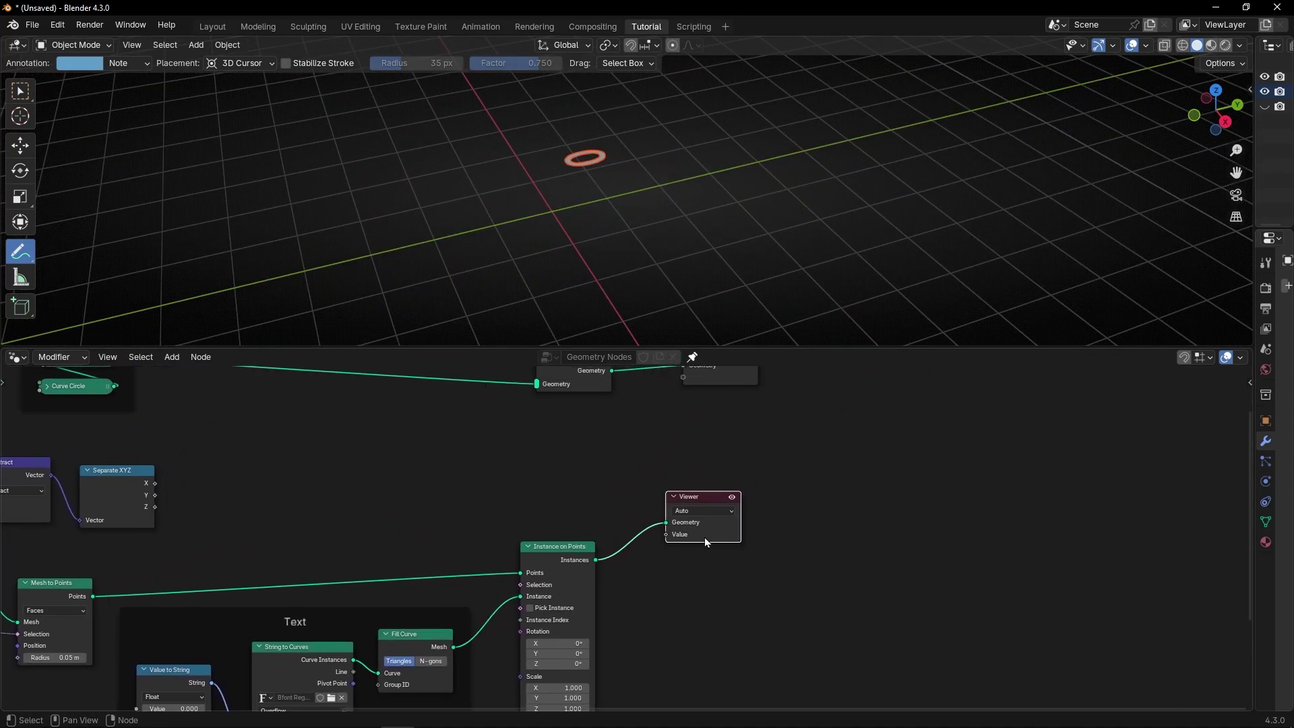
key("x")
Step: Shift Join Geometry and Group Output right and feed the instances into Join Geometry
key("ctrl+space")
left_click_drag(637, 283, 794, 283)
left_click_drag(492, 288, 613, 288)
key("ctrl+space")
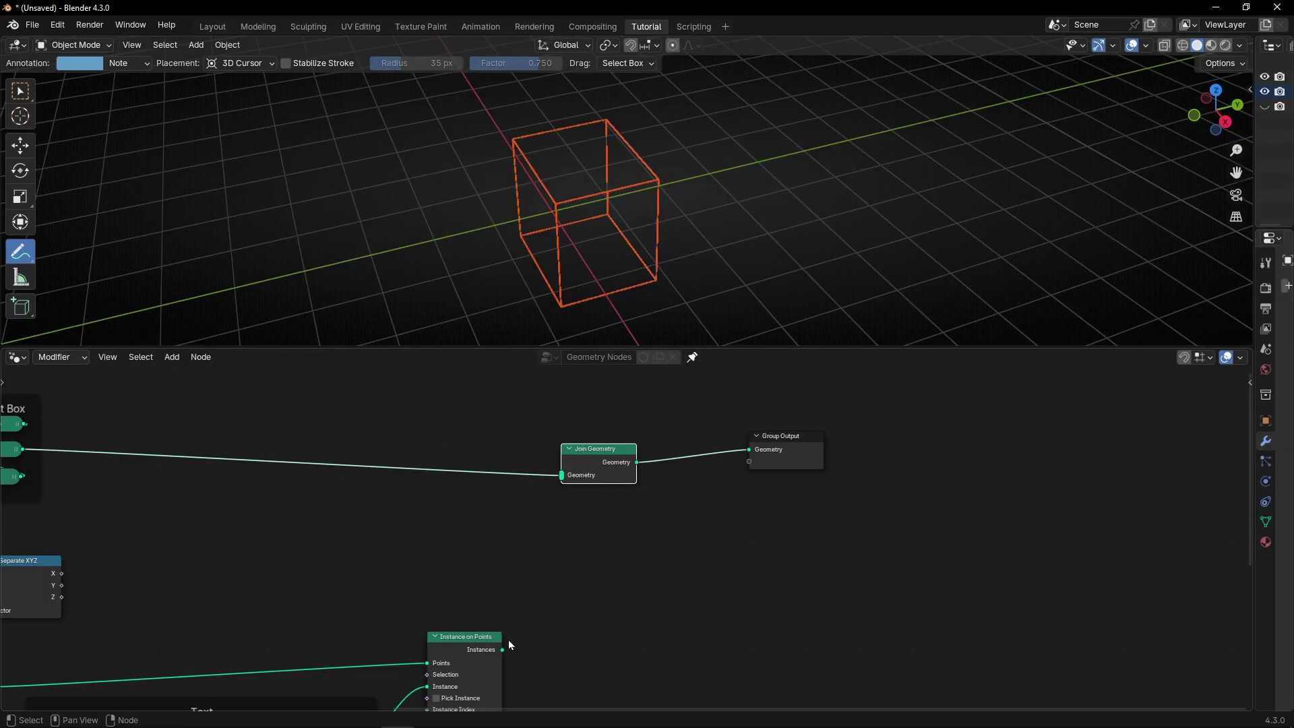
left_click_drag(503, 650, 562, 475)
middle_click_drag(647, 242, 570, 372)
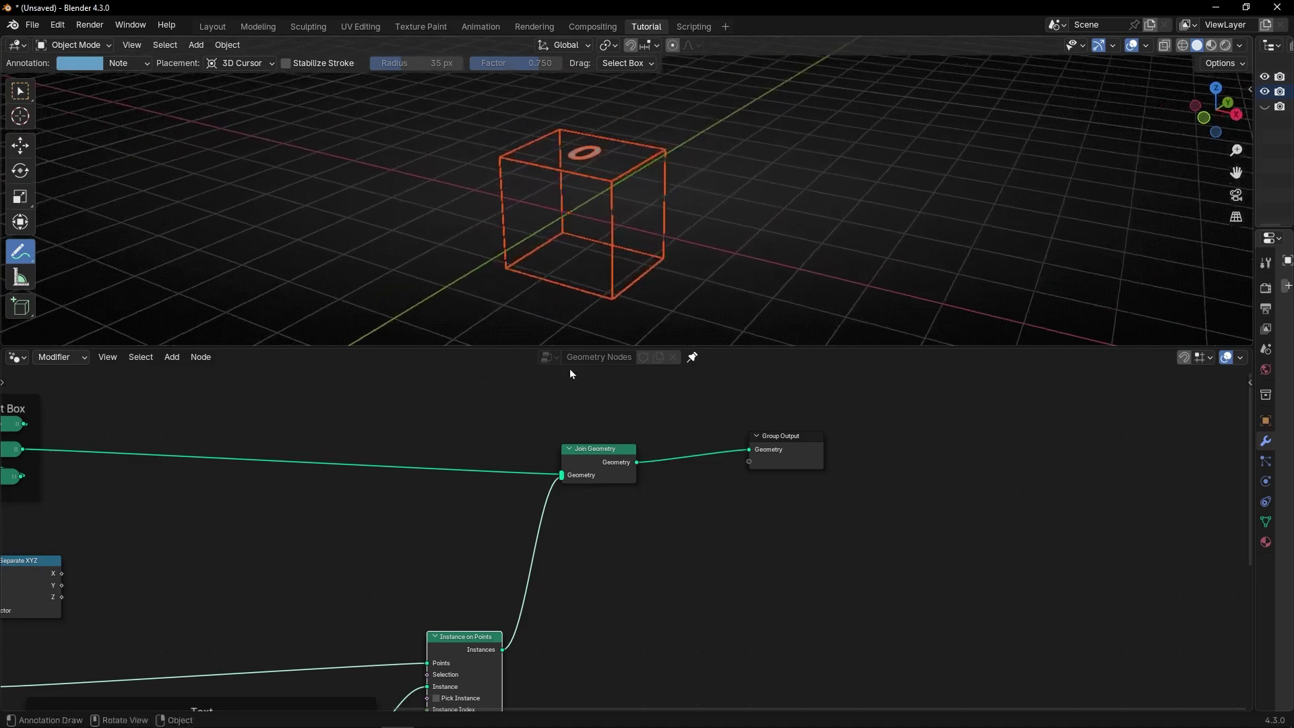
Step: Try a duplicate Object Info into Join Geometry, delete it, and reveal Outliner and Properties
key("ctrl+space")
scroll(526, 445, "down", 2)
middle_click_drag(419, 312, 768, 347)
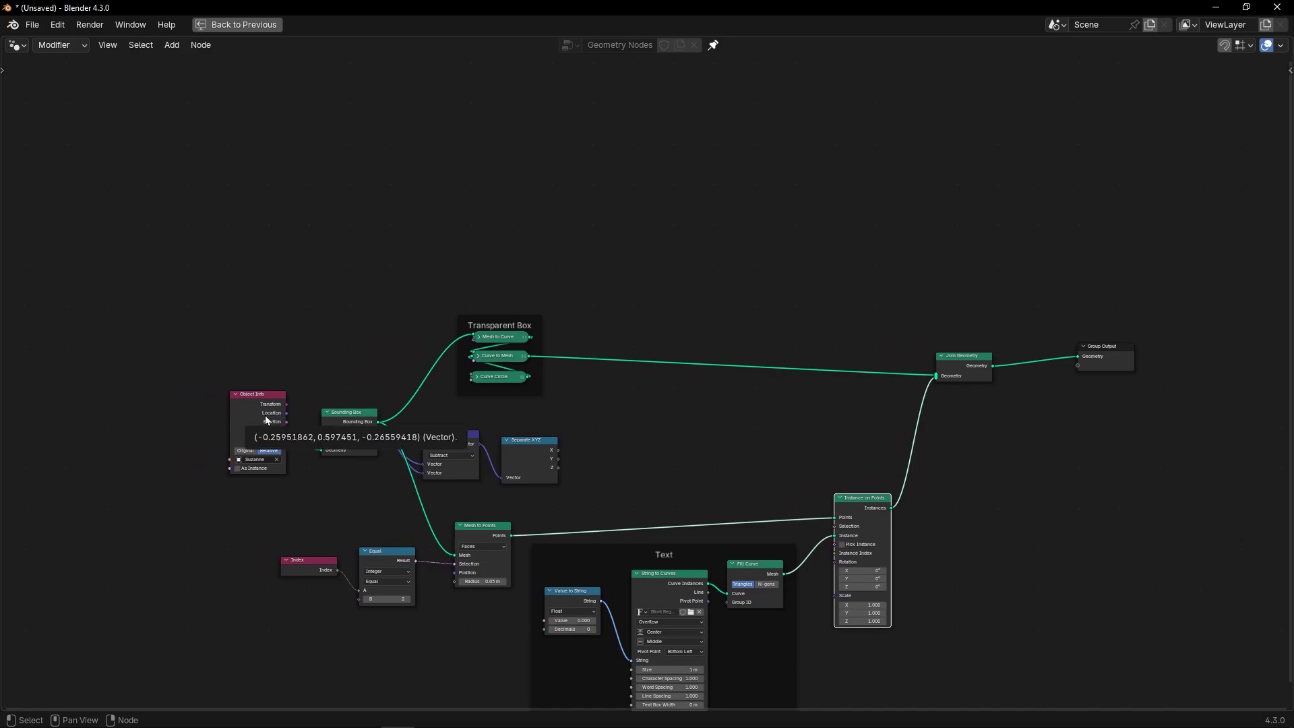
scroll(370, 434, "up", 2)
left_click(155, 428)
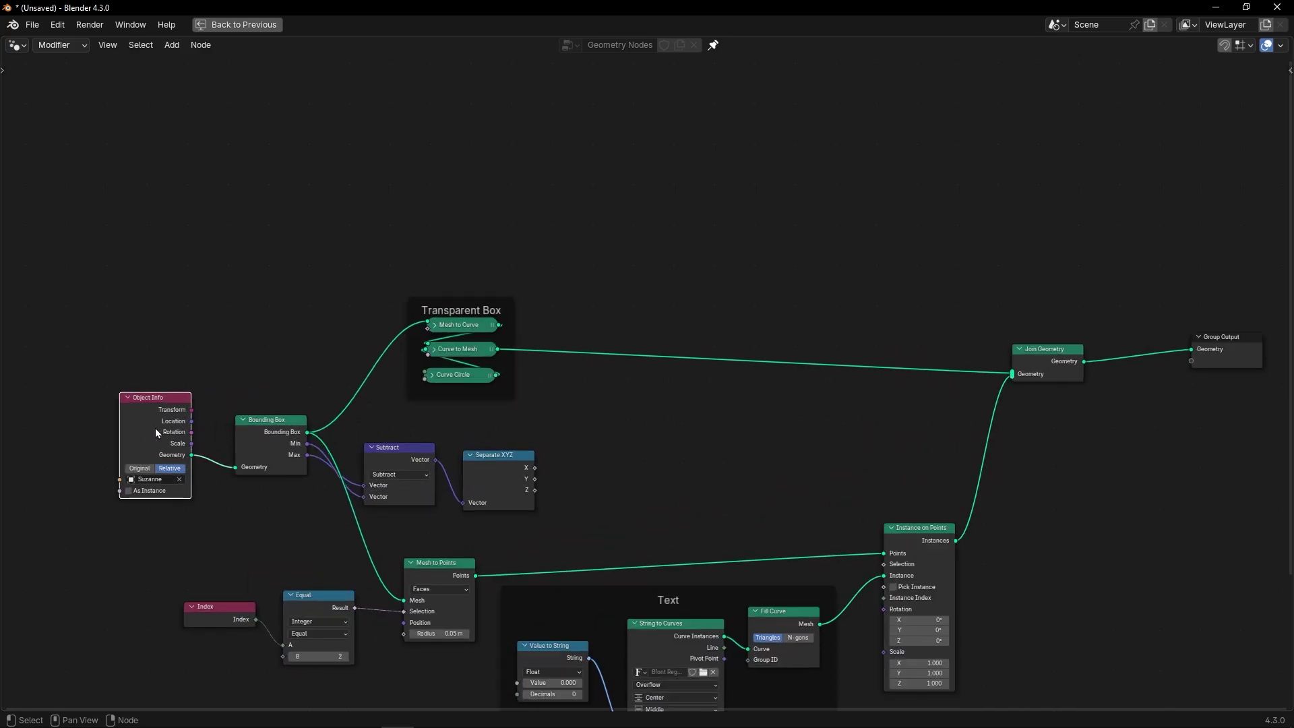
key("shift+d")
left_click(786, 208)
middle_click_drag(860, 251, 583, 284)
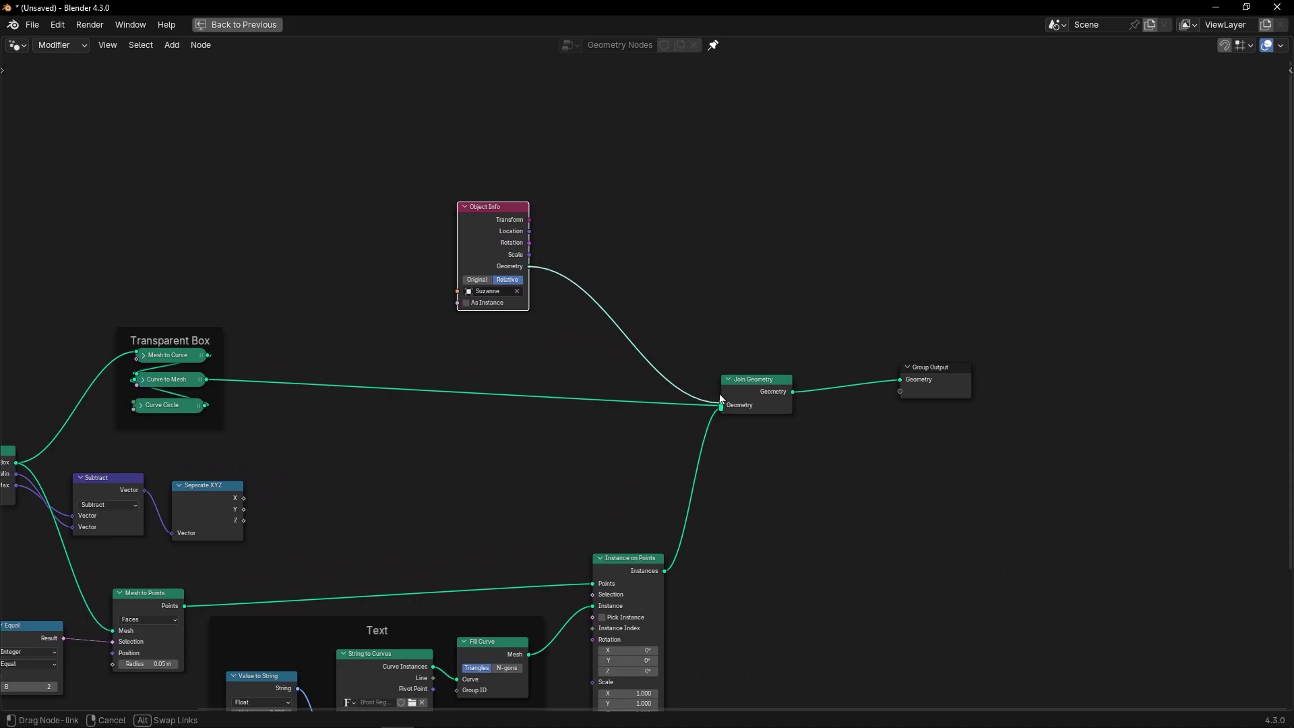
key("ctrl+space")
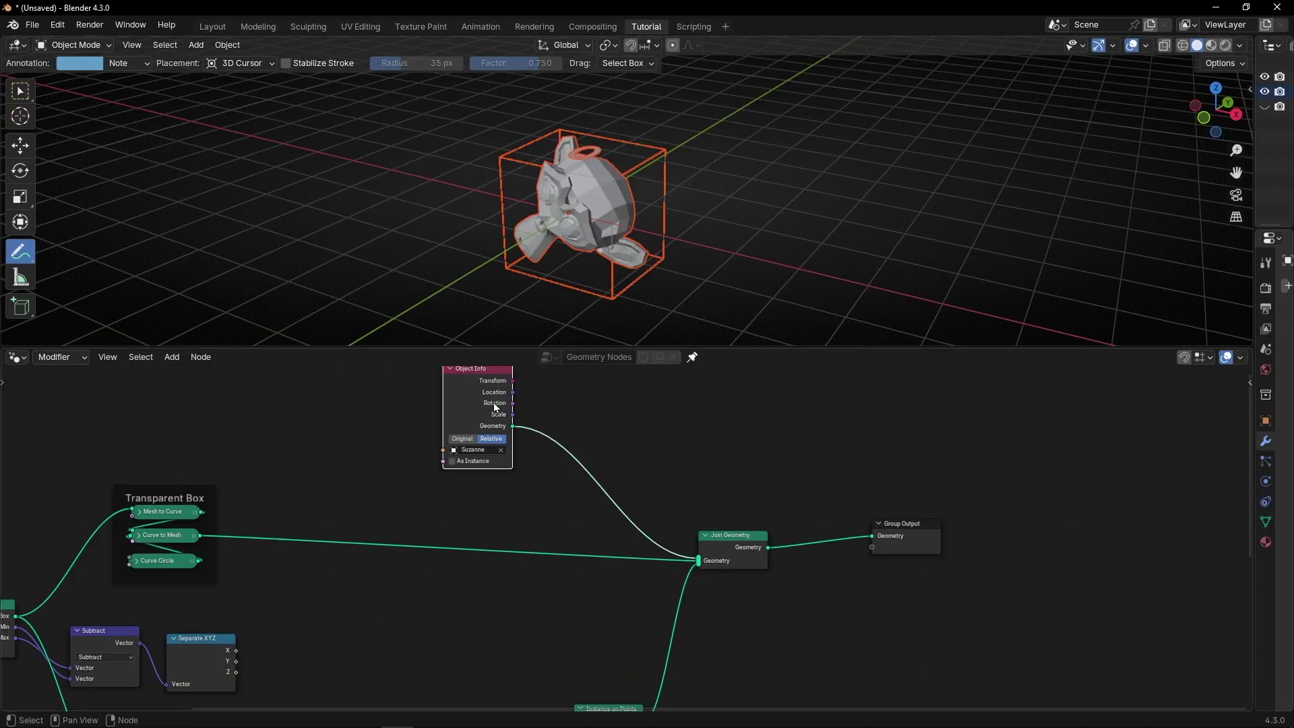
key("ctrl+x")
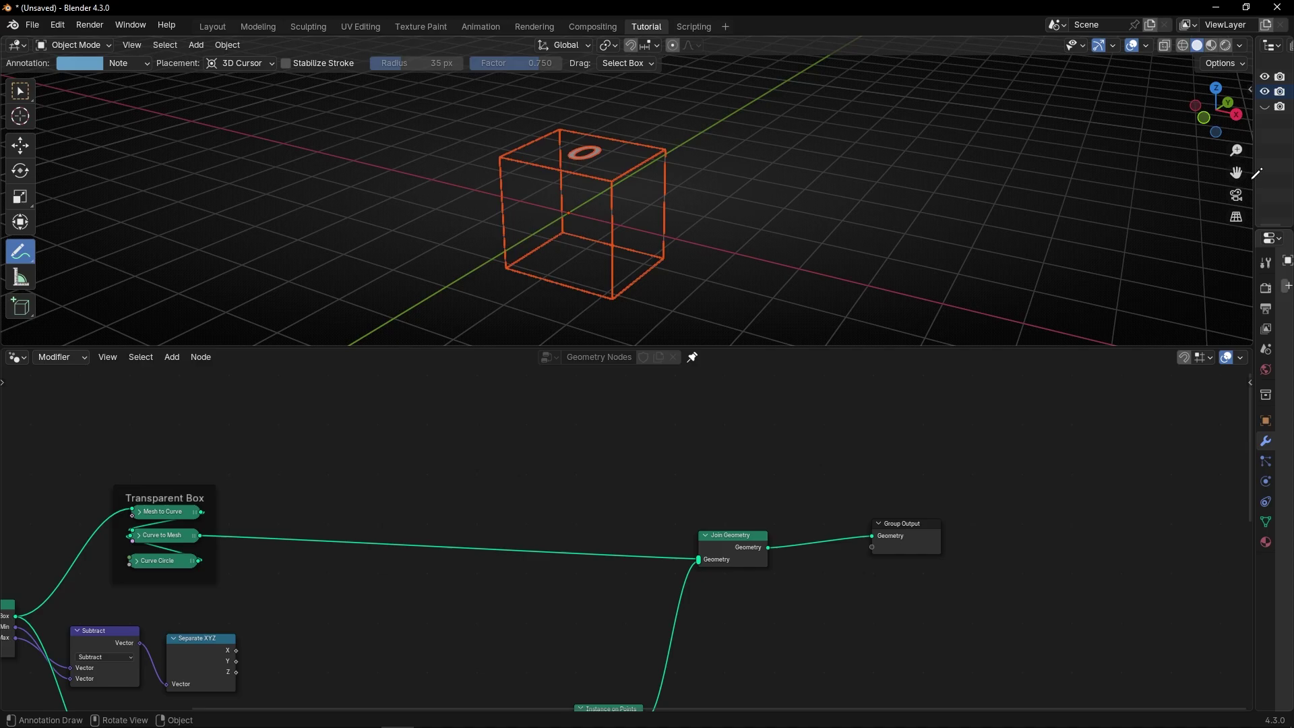
left_click_drag(1254, 174, 1022, 141)
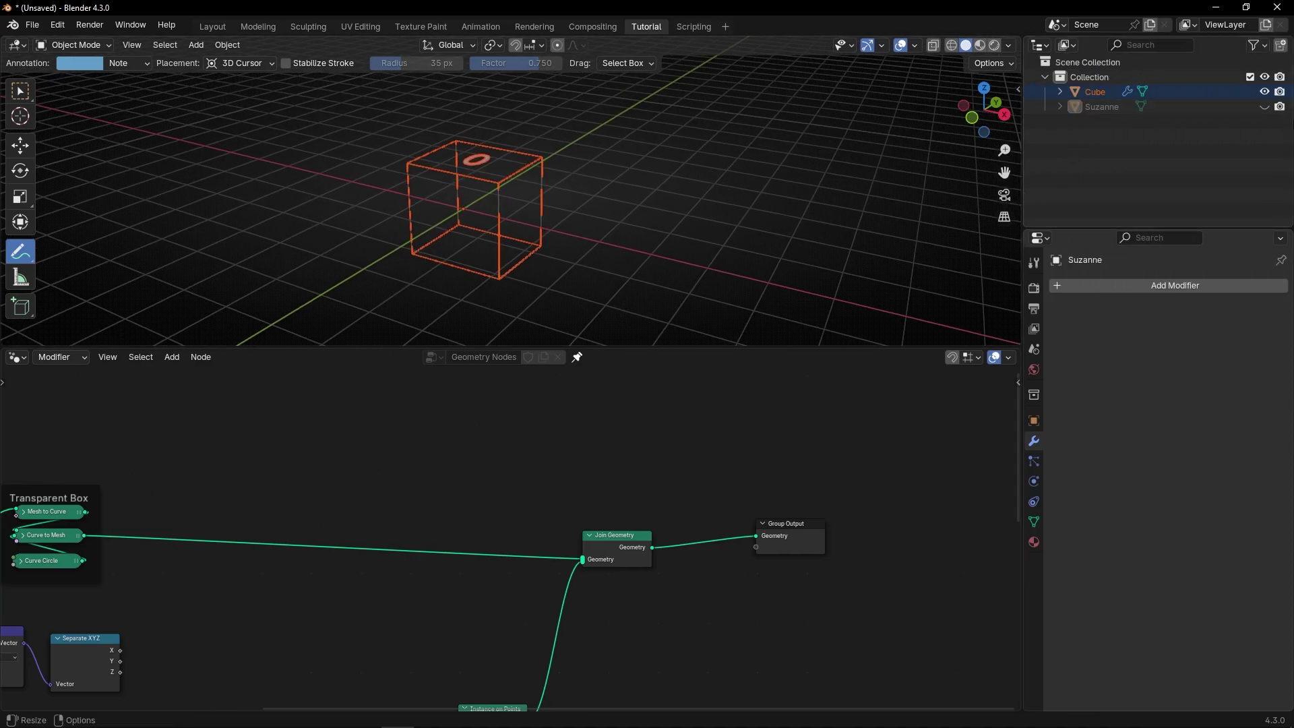
Step: Unhide Suzanne in the Outliner, then move and trackball-rotate it to a tumbled pose
left_click(1264, 106)
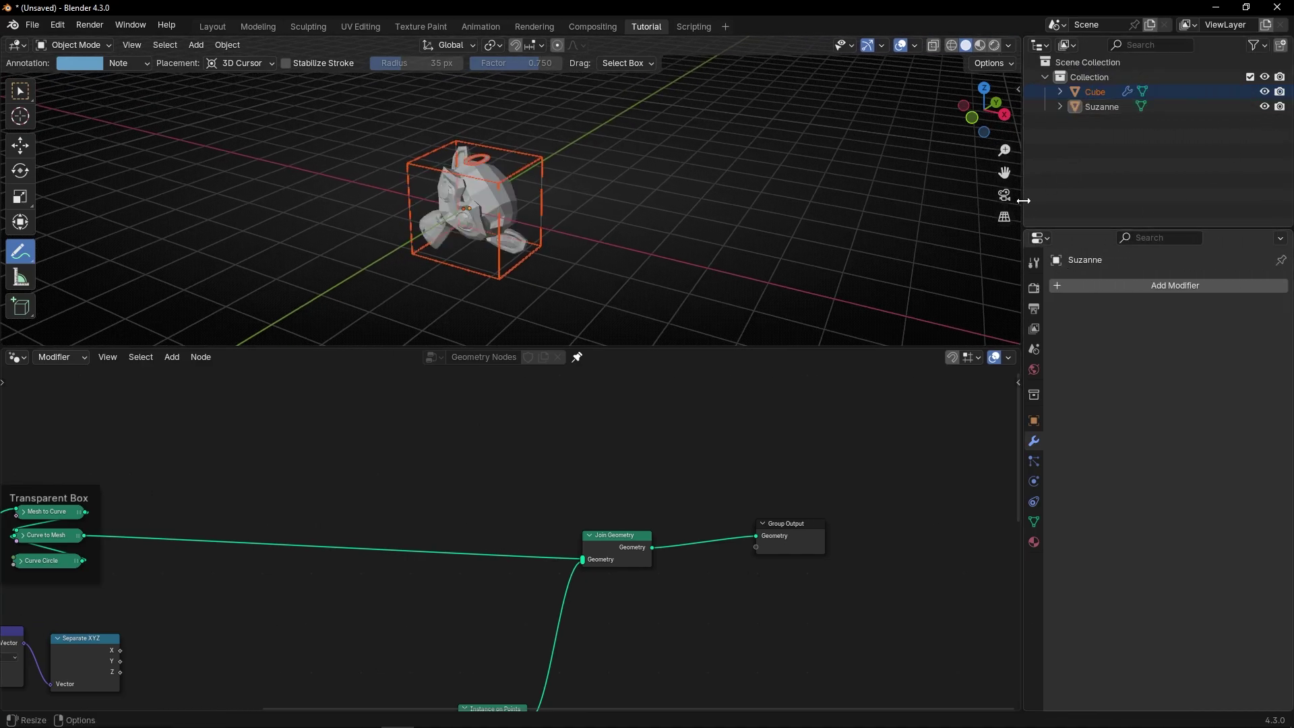
key("ctrl+space")
left_click(575, 429)
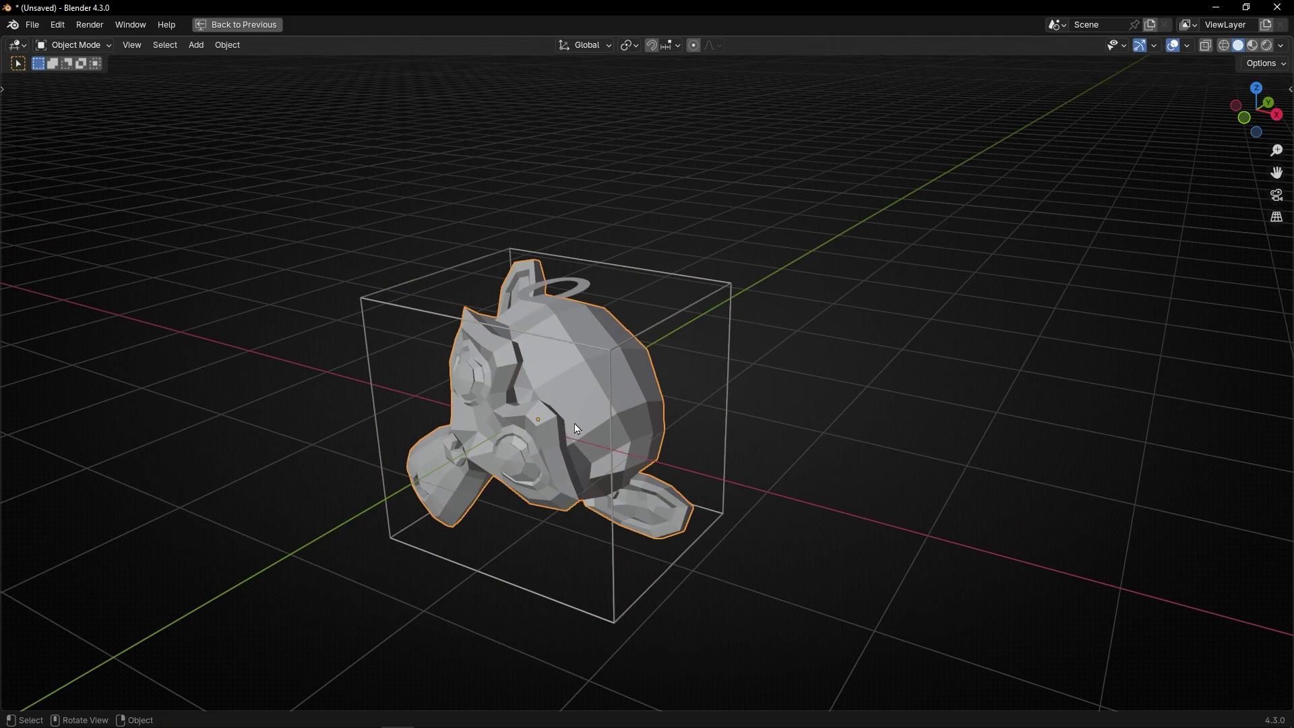
key("g")
left_click(570, 422)
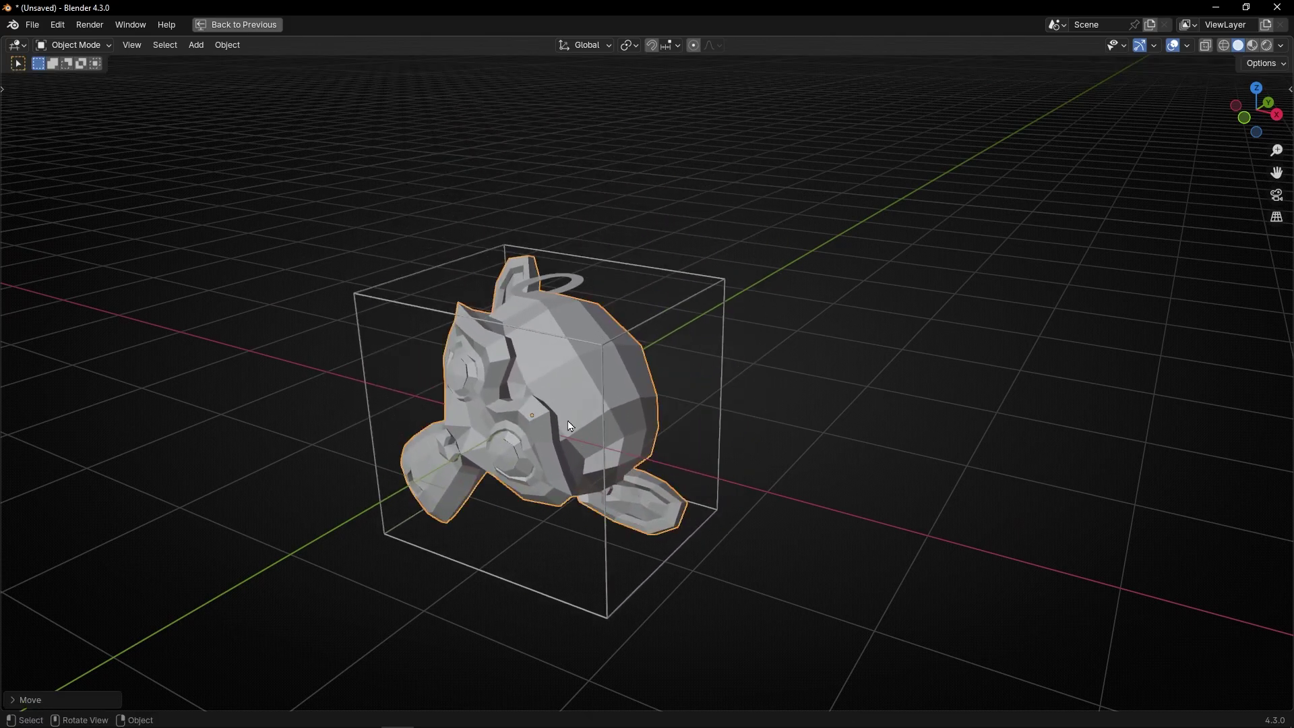
key("r")
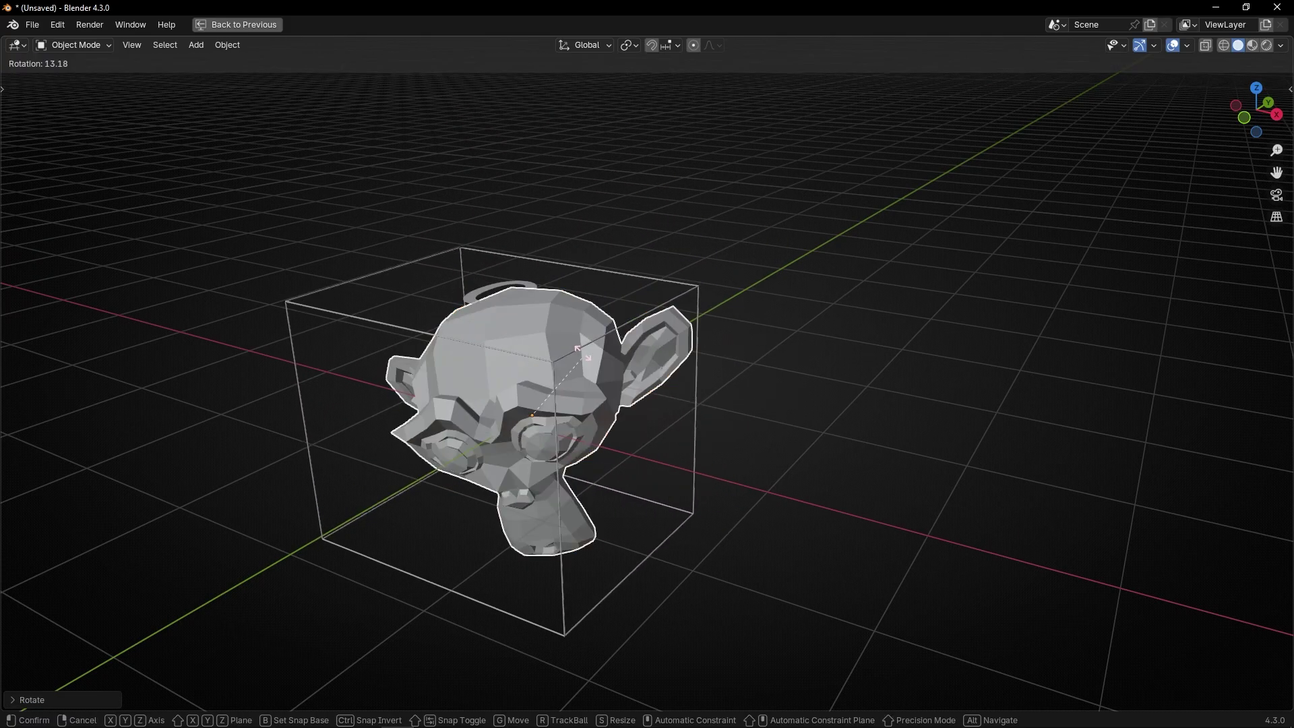
key("r")
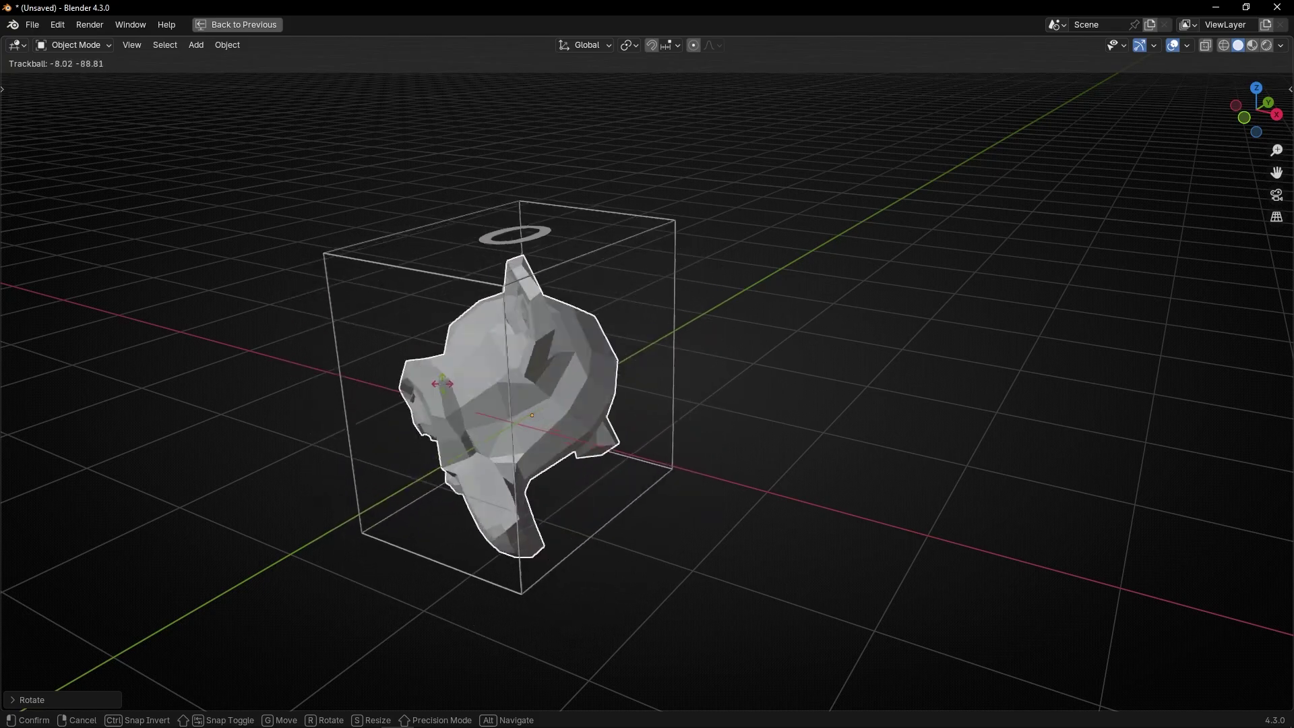
left_click(515, 240)
Step: Orbit lower, then bring Instance on Points and the Text nodes into view
middle_click_drag(541, 267, 510, 197)
key("ctrl+space")
middle_click_drag(545, 600, 528, 399)
scroll(608, 507, "up", 1)
scroll(608, 503, "up", 2)
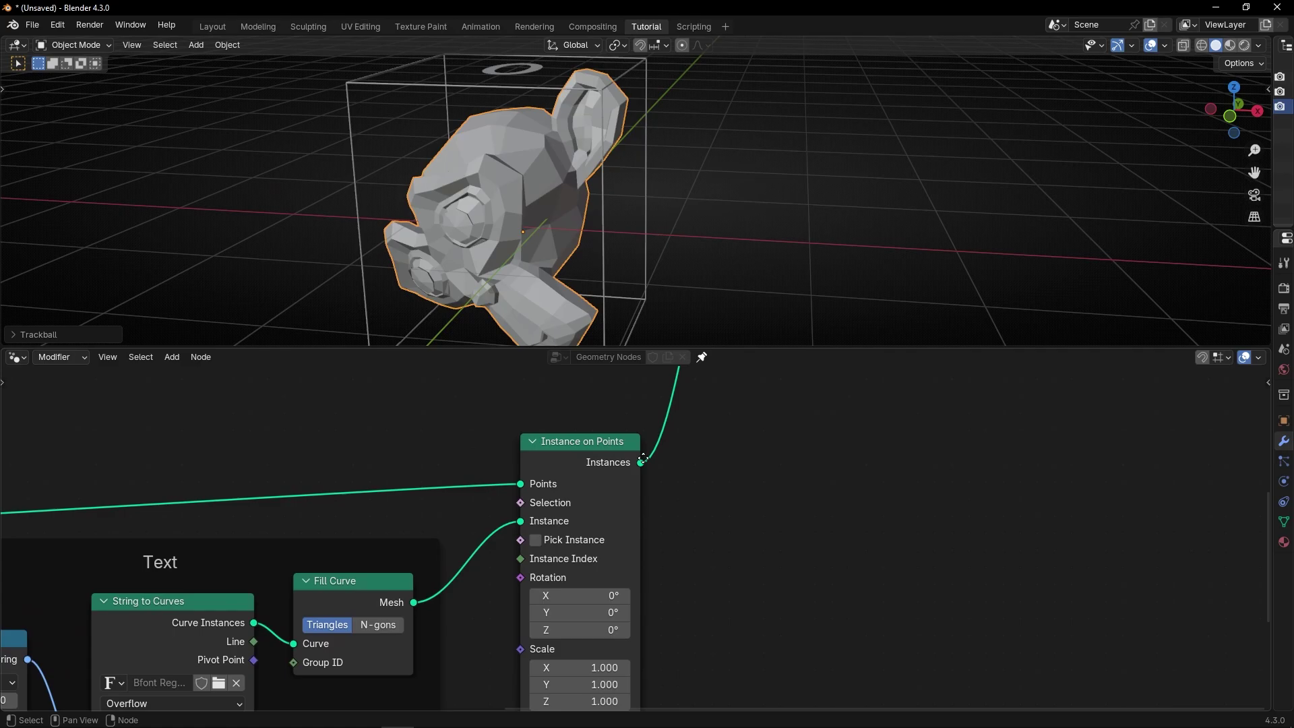
middle_click_drag(651, 463, 770, 497)
Step: Insert a Set Position node before Instance on Points with Offset Z 0.55 m
key("shift+a")
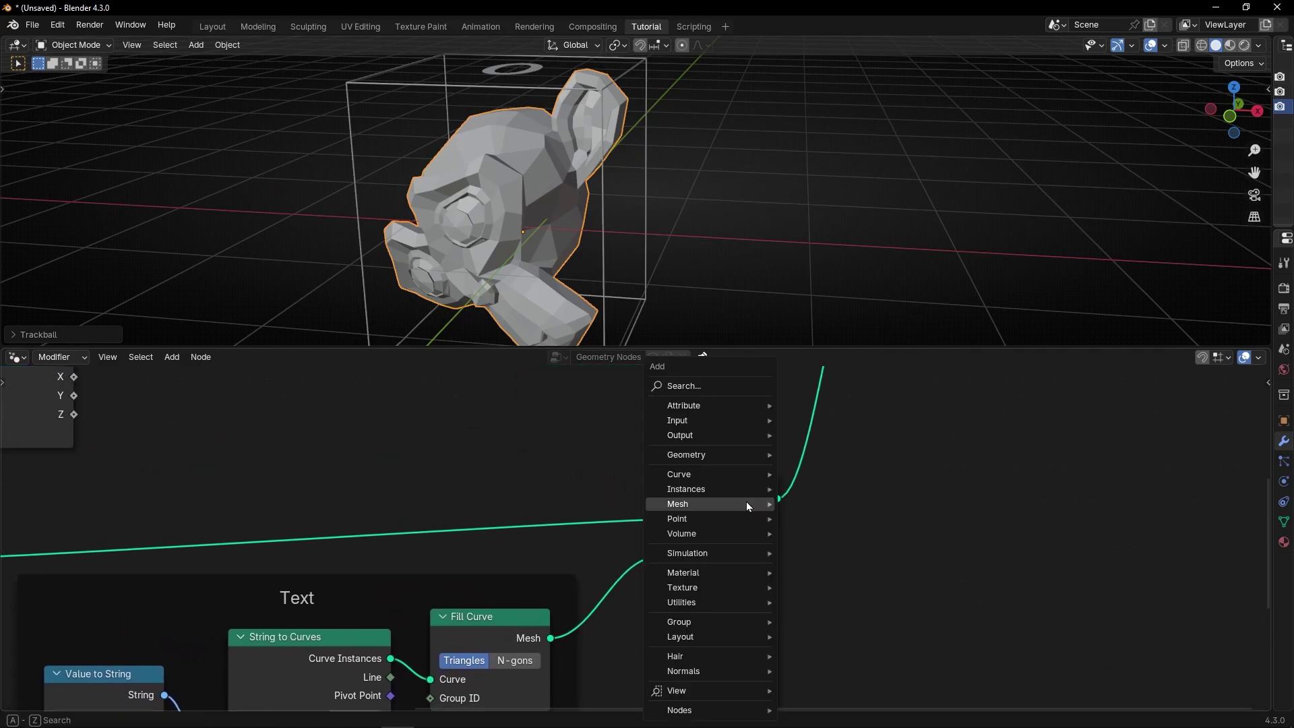
type("set")
left_click(828, 546)
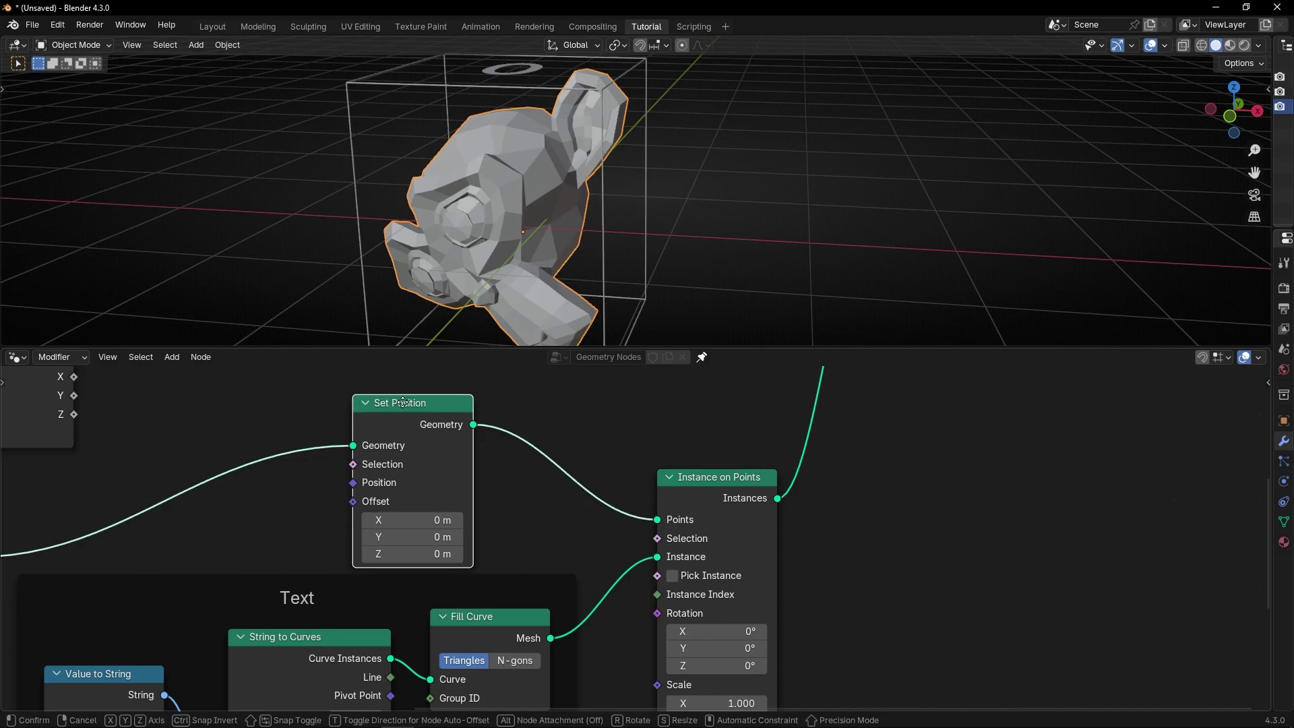
left_click(358, 397)
scroll(502, 208, "down", 2)
mouse_move(502, 207)
middle_mouse_down()
mouse_move(527, 205)
mouse_move(488, 198)
middle_mouse_up()
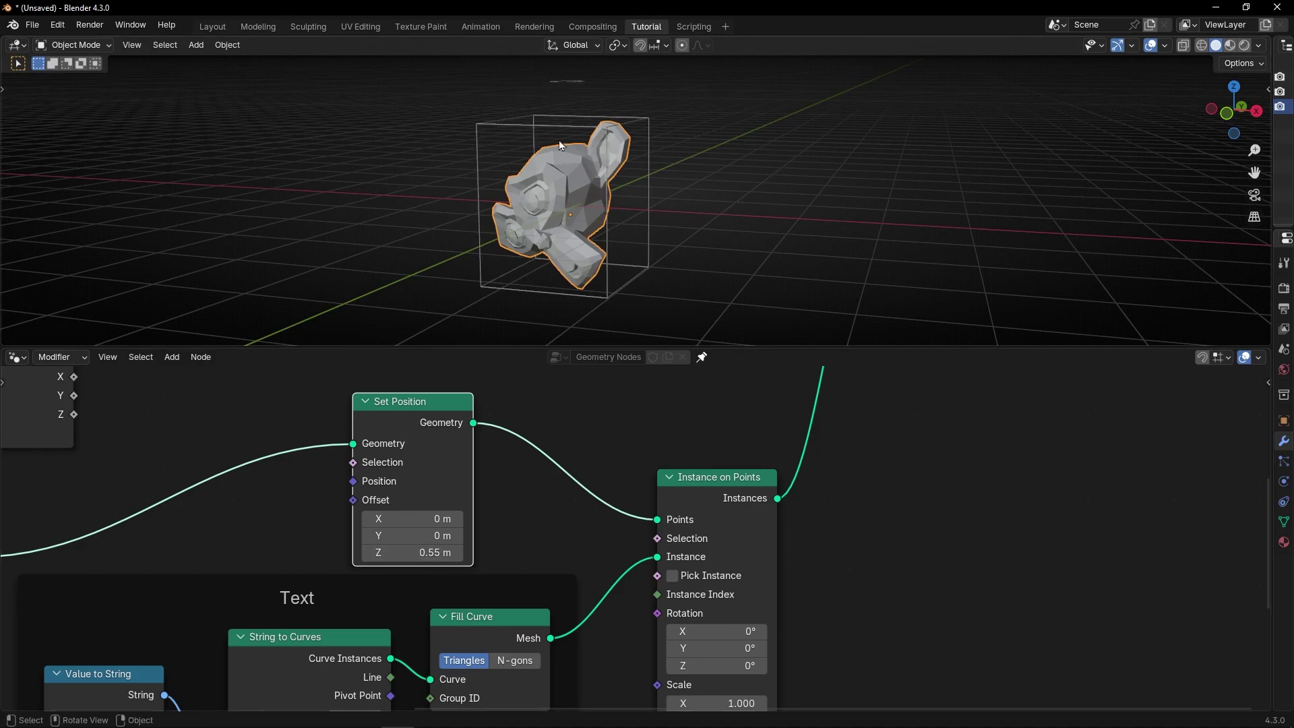
Step: Set Instance on Points Rotation X to 90° so the '0' label stands upright
mouse_move(560, 145)
middle_mouse_down()
mouse_move(639, 147)
mouse_move(578, 147)
middle_mouse_up()
scroll(641, 597, "down", 2)
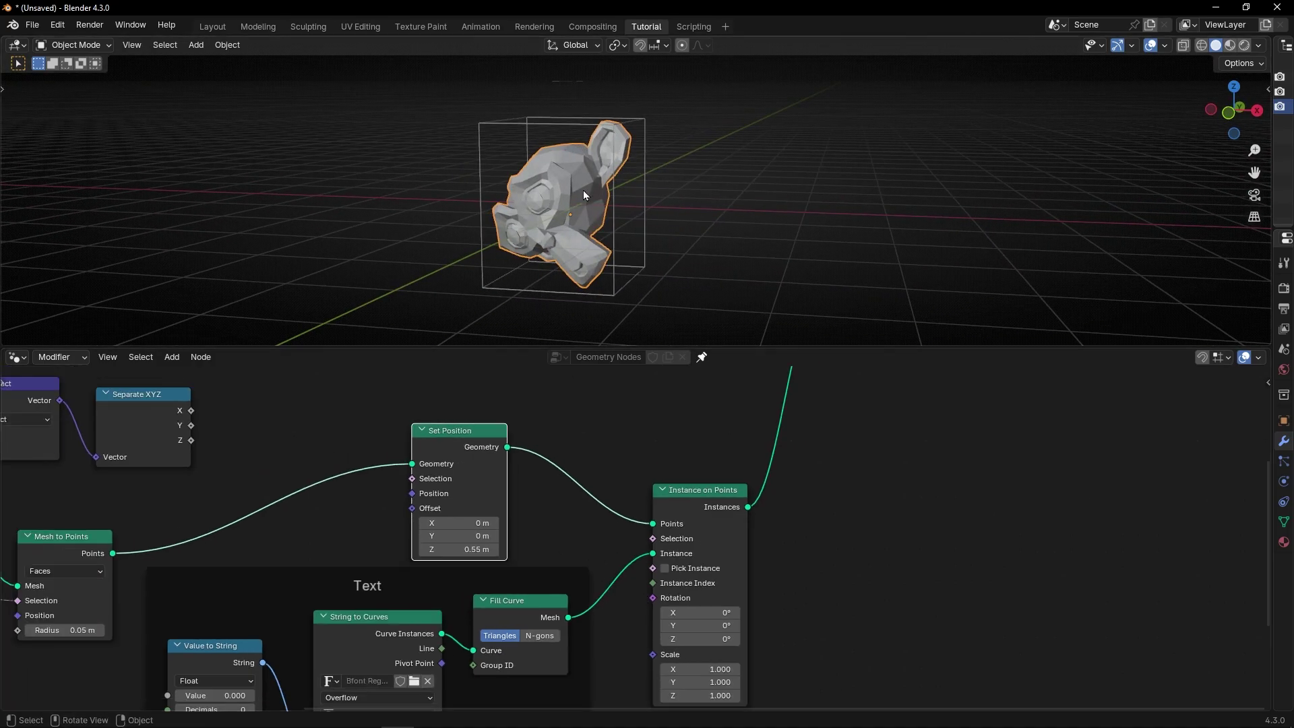
middle_click_drag(584, 196, 574, 197)
middle_click_drag(730, 624, 613, 569)
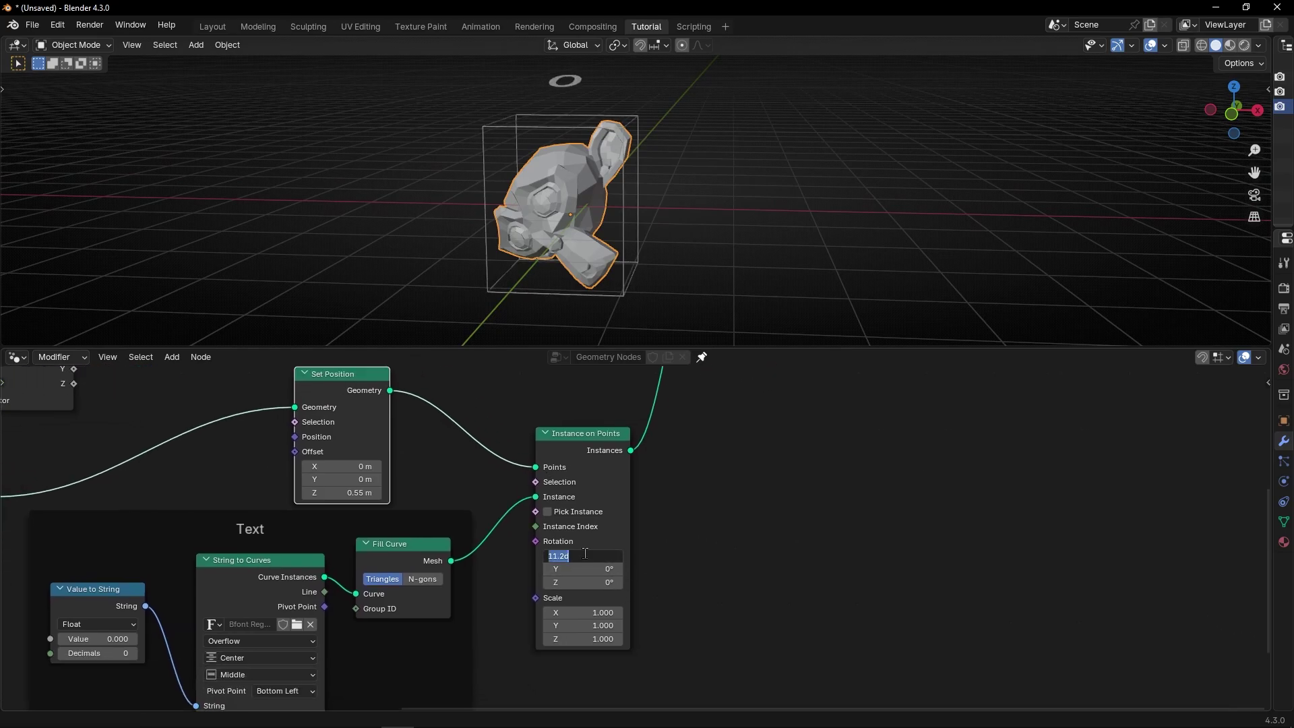
middle_click_drag(539, 296, 513, 242)
Step: Add a camera aligned to the view and reframe it around Suzanne and the box
key("shift+a")
type("ca")
left_click(569, 270)
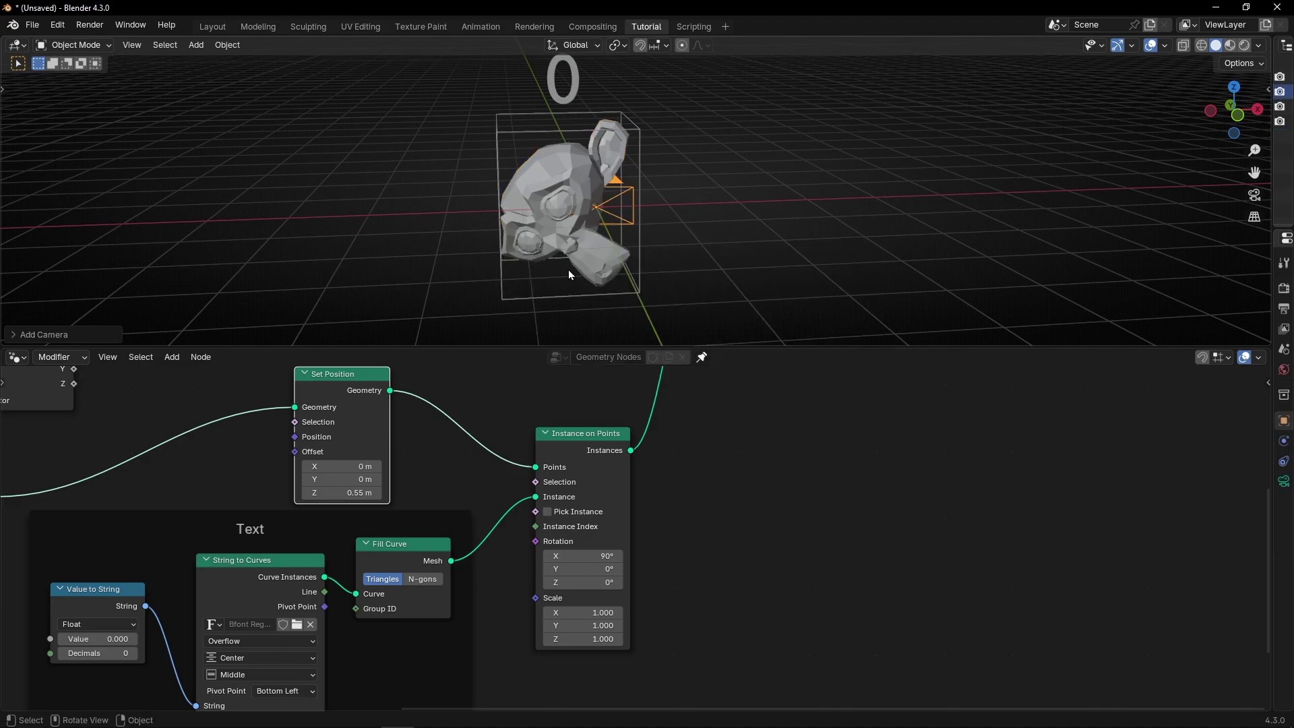
key("ctrl+alt+KP_0")
key("ctrl+space")
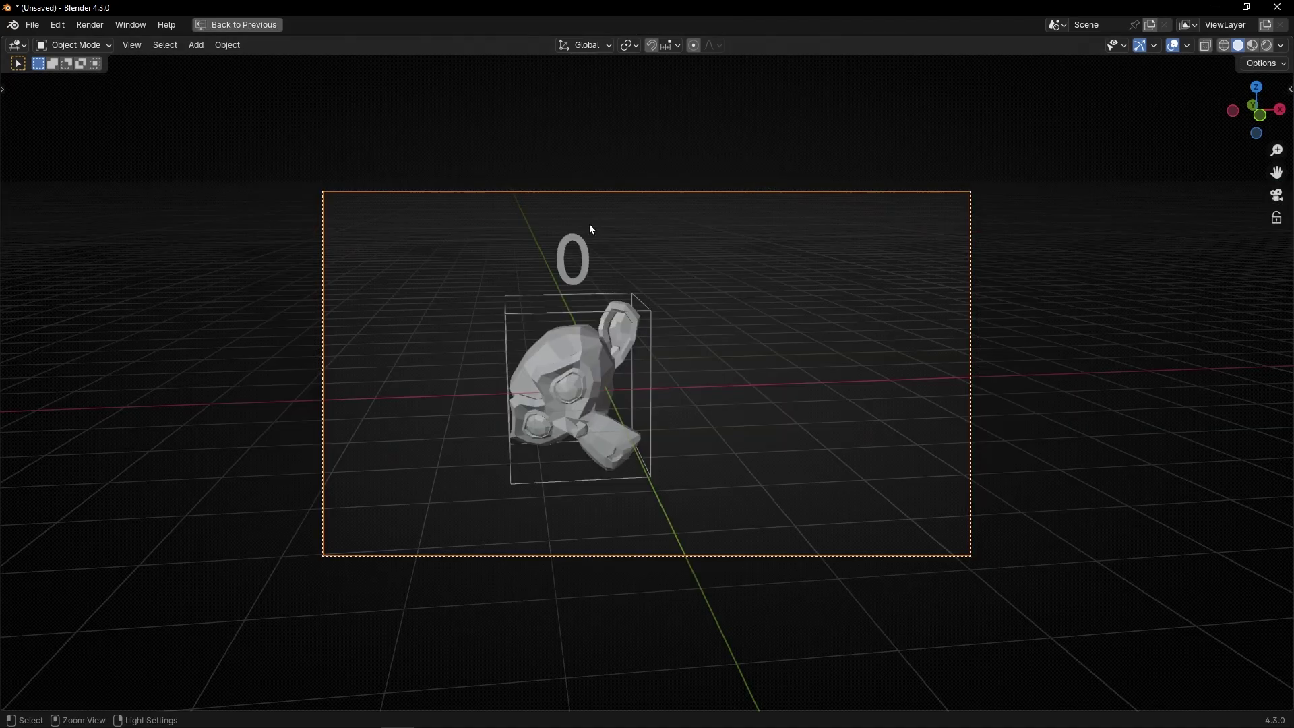
left_click(570, 375)
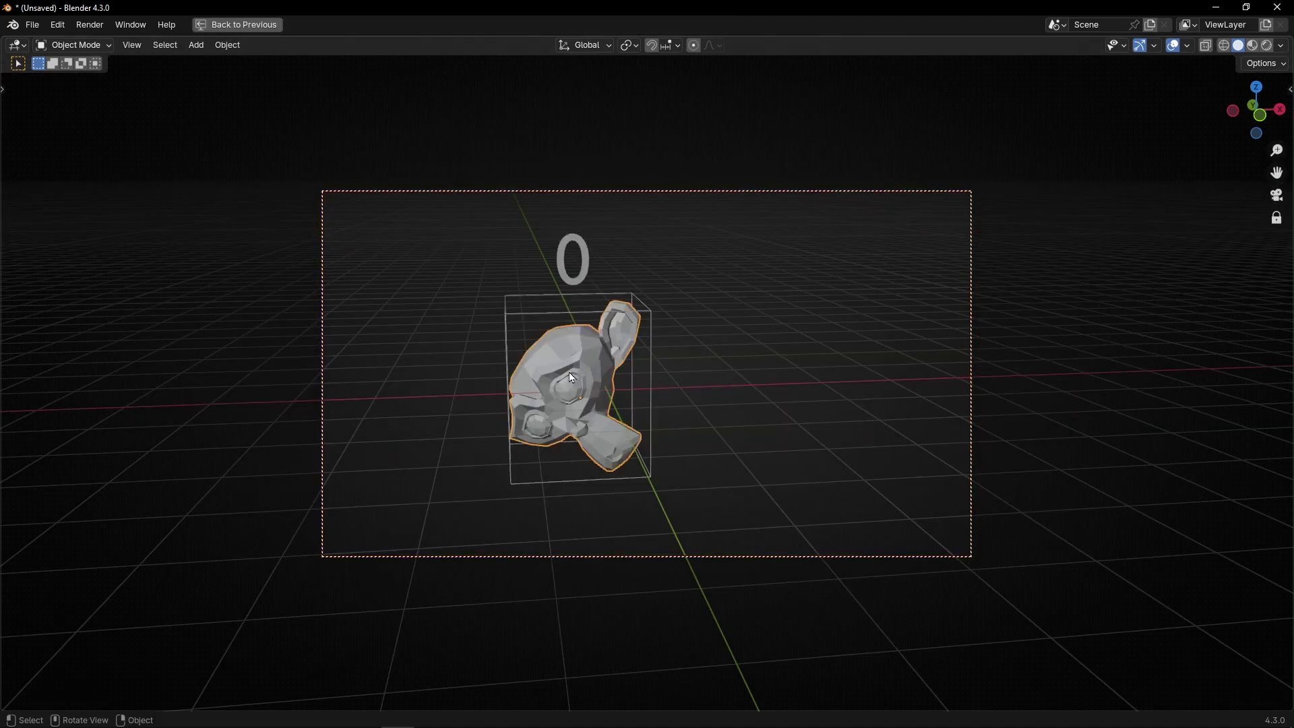
mouse_move(570, 379)
middle_mouse_down()
mouse_move(689, 370)
mouse_move(730, 381)
mouse_move(462, 370)
mouse_move(304, 347)
mouse_move(511, 424)
mouse_move(696, 364)
mouse_move(550, 391)
middle_mouse_up()
key("ctrl+space")
scroll(454, 570, "up", 4)
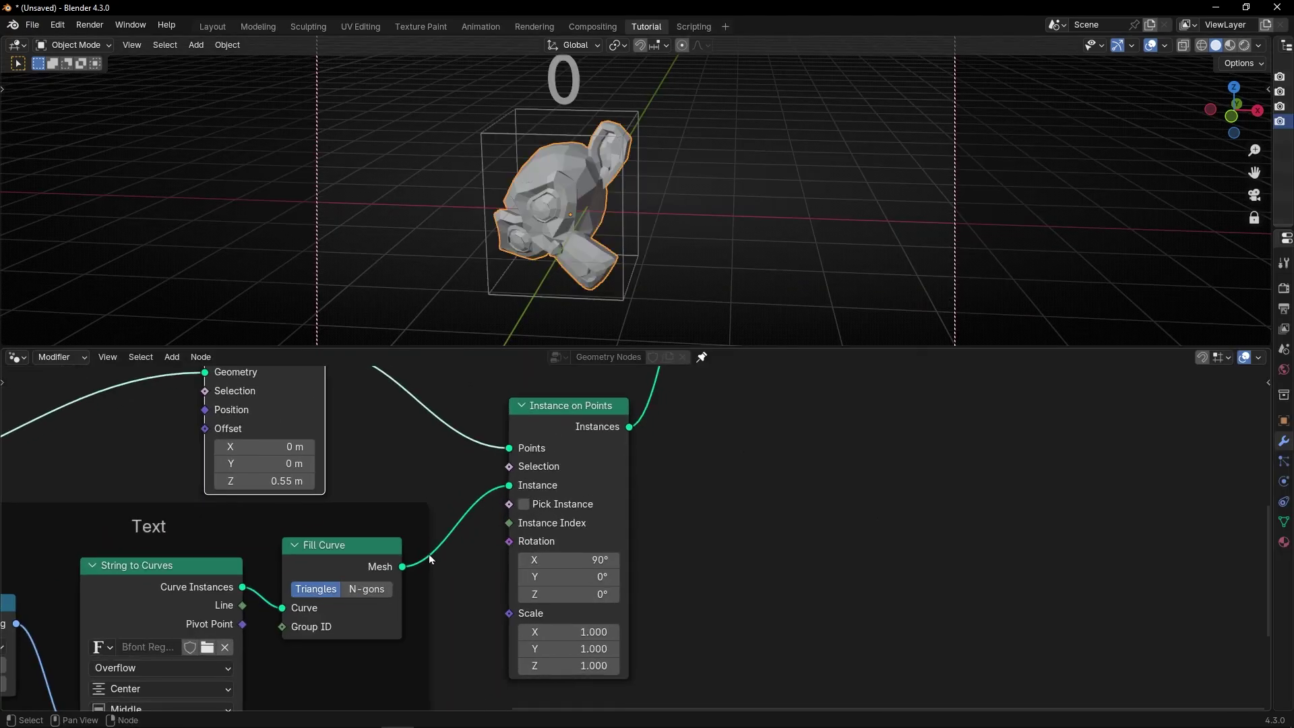
Step: Move Instance on Points to the right to make room below it
middle_click_drag(453, 570, 451, 571)
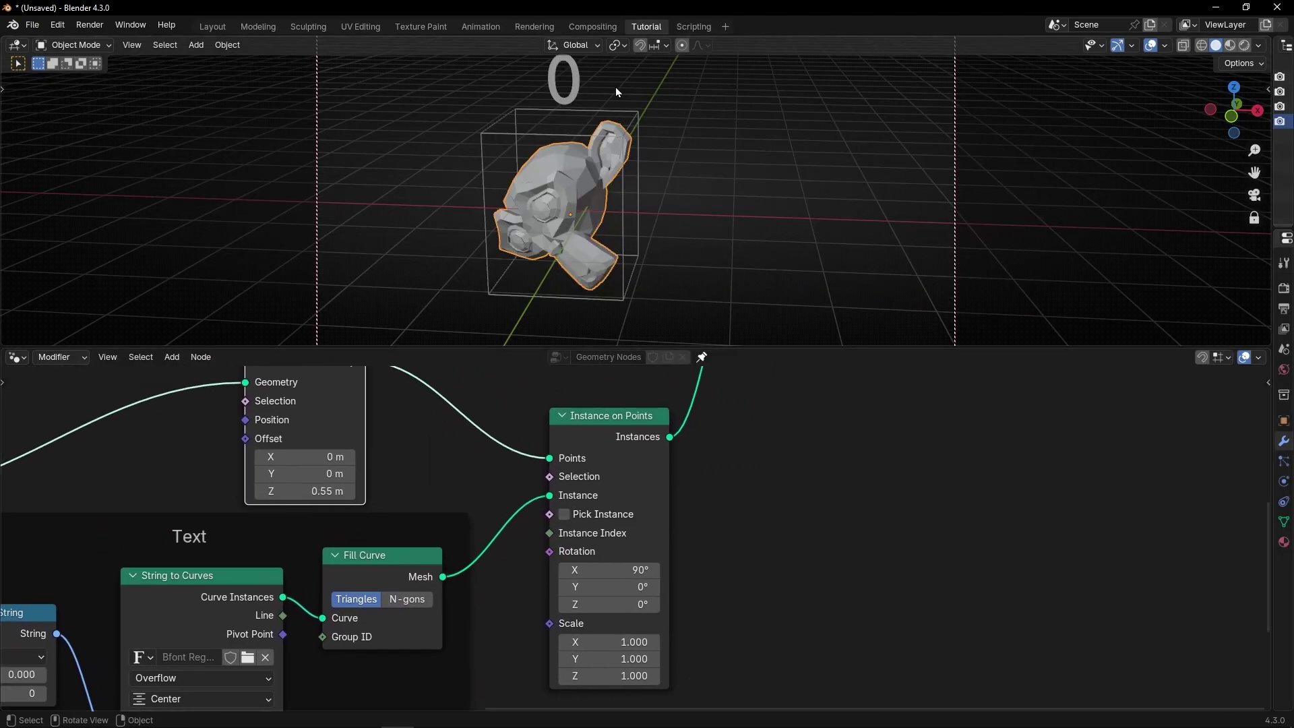
left_click_drag(627, 445, 780, 439)
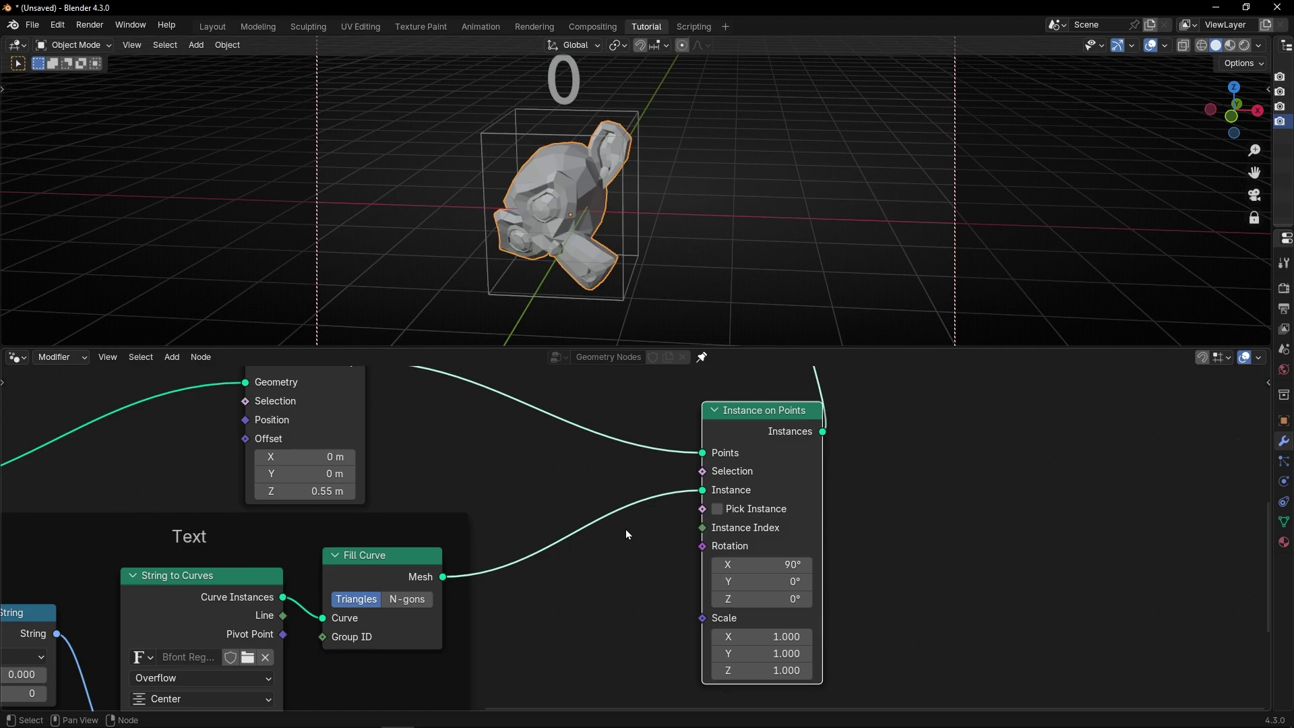
middle_click_drag(582, 568, 586, 485)
Step: Add a collapsed Object Info node set to Camera, feeding its Rotation into Instance on Points
key("shift+a")
mouse_move(592, 510)
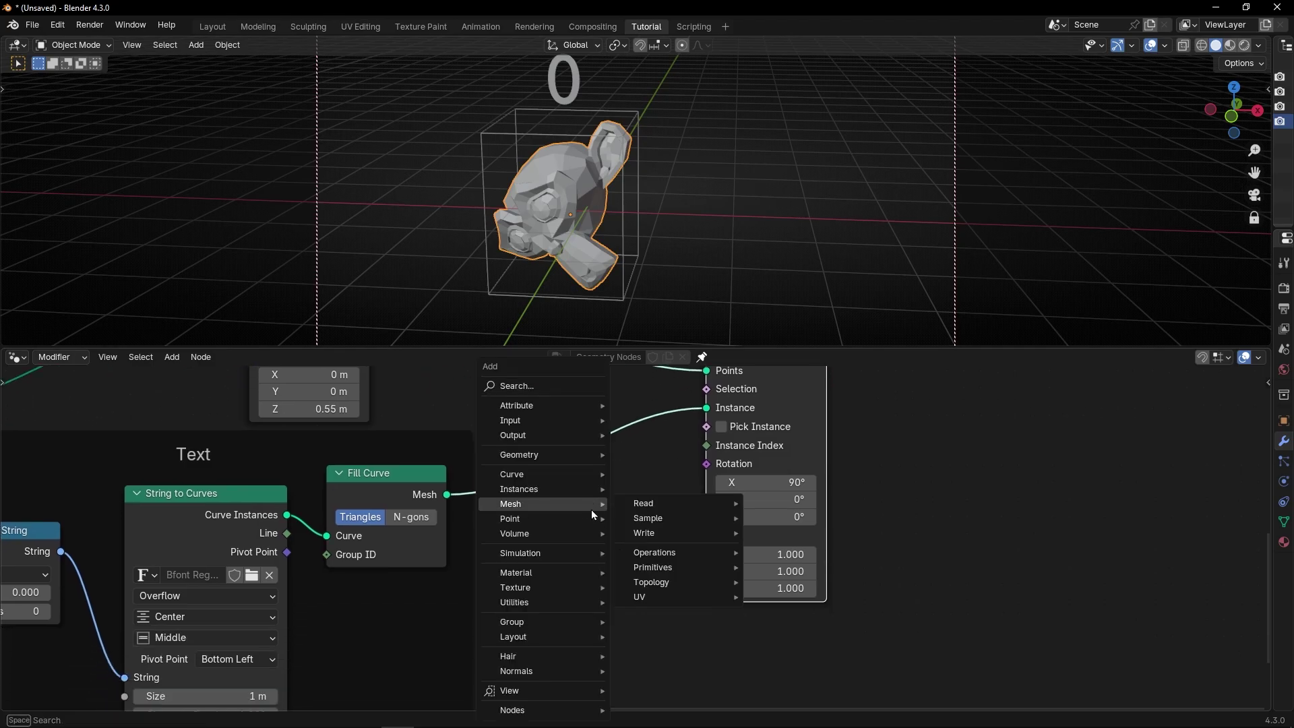
type("obi")
key("Return")
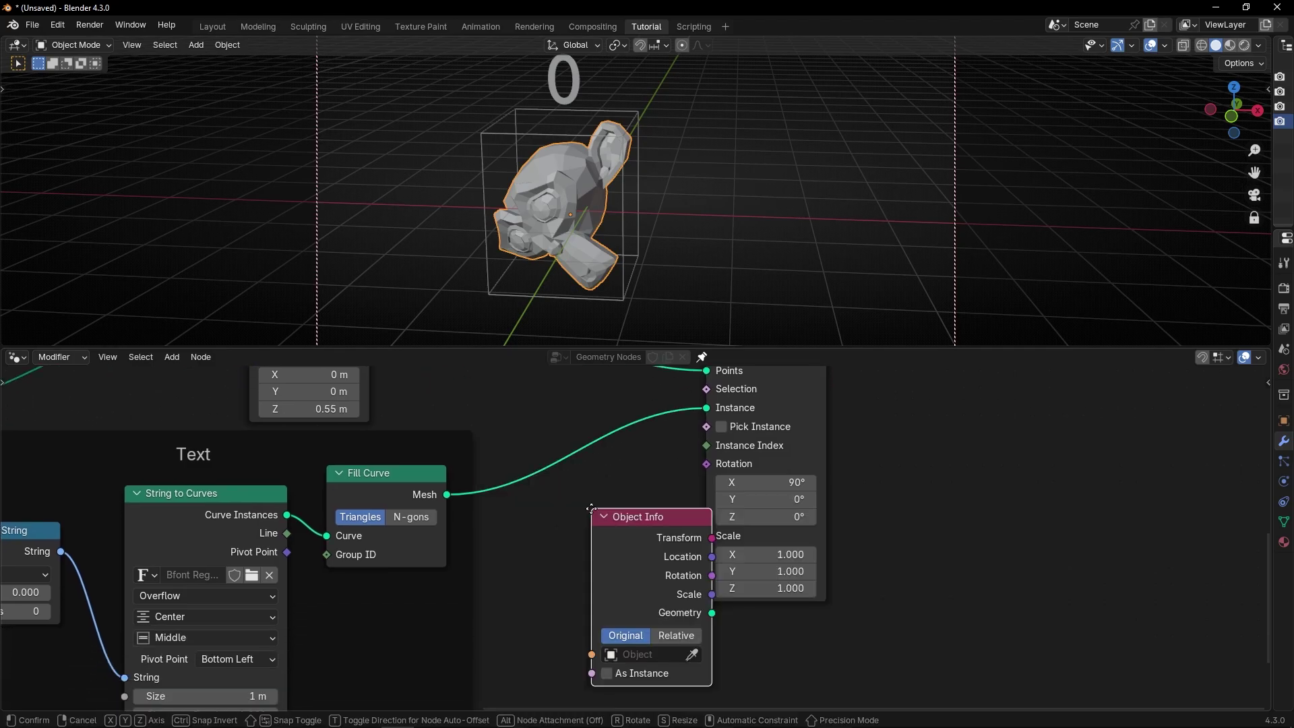
left_click(560, 503)
left_click(617, 637)
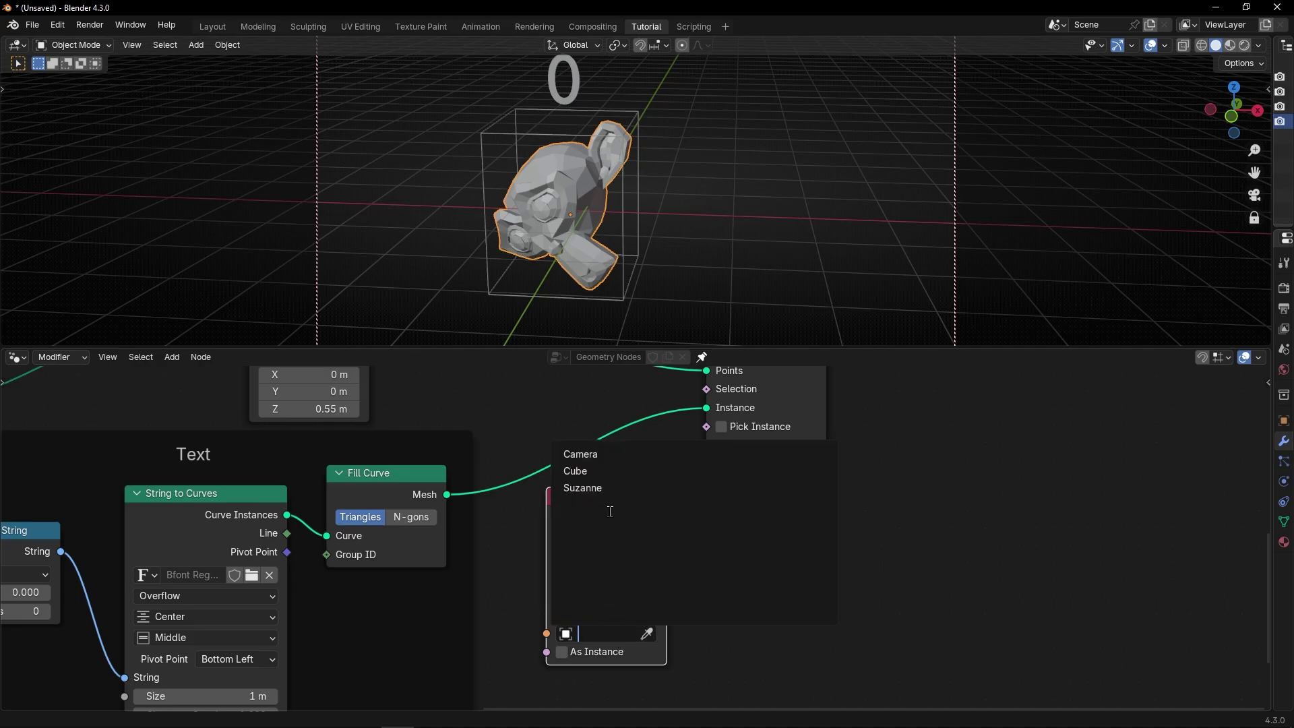
left_click(587, 454)
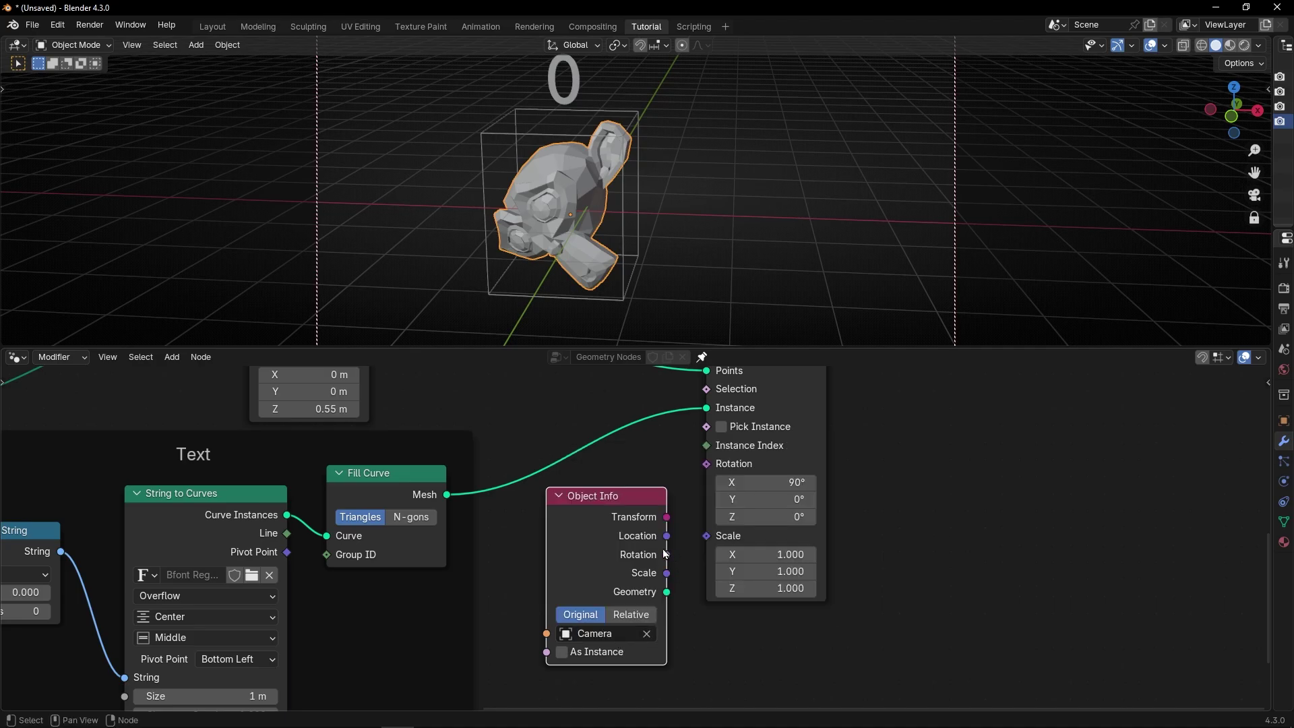
left_click_drag(696, 480, 699, 477)
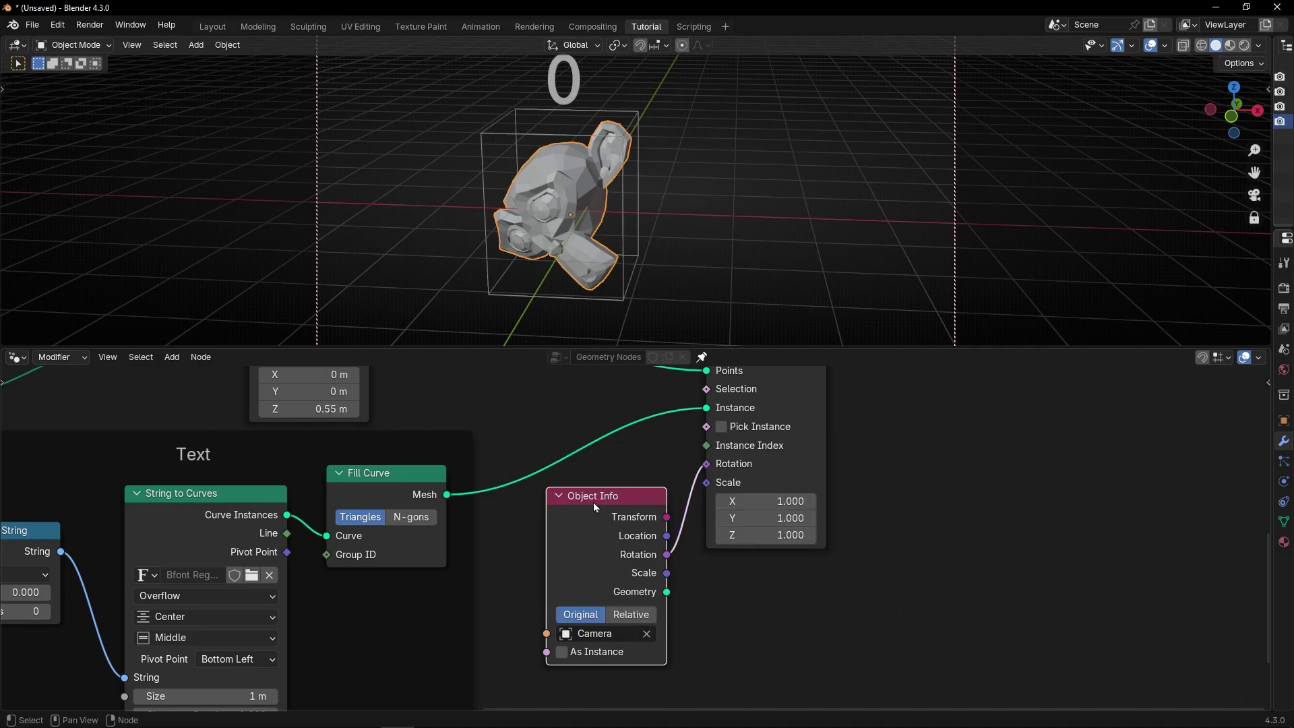
left_click(559, 497)
key("ctrl+space")
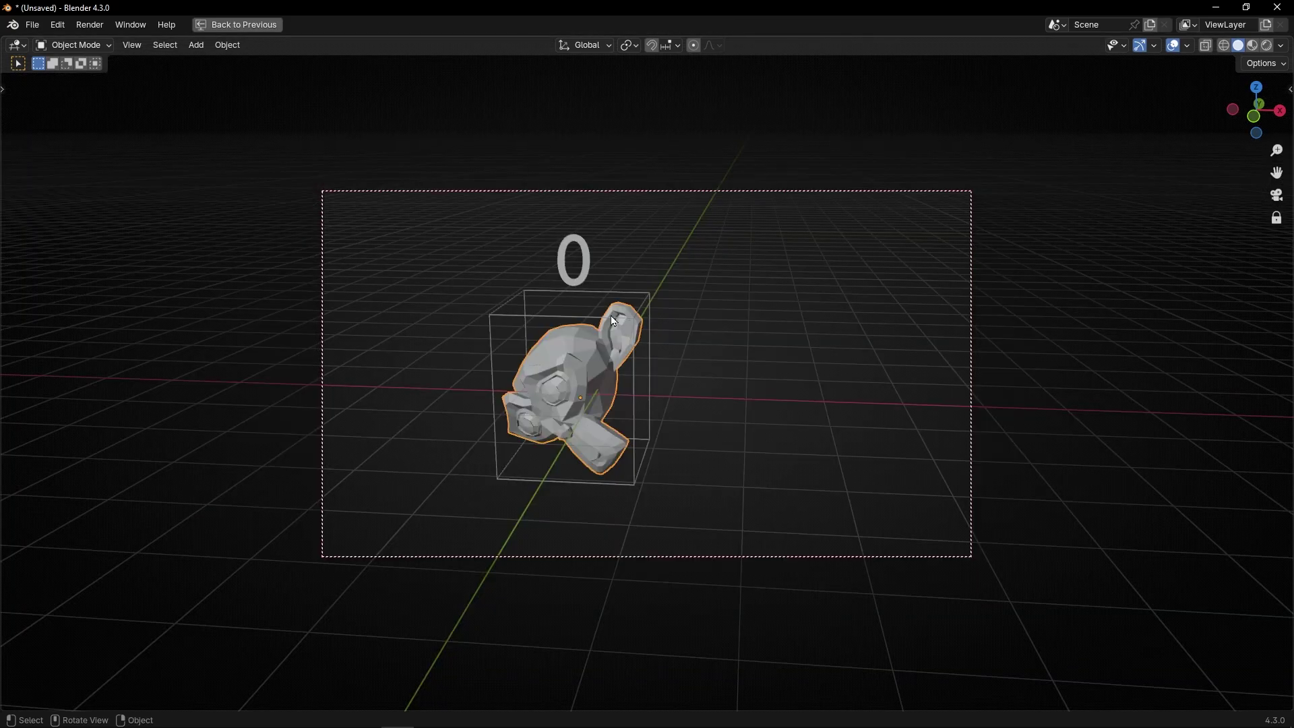
Step: Confirm the labels follow the camera, then rearrange the output, Join Geometry and Instance on Points nodes
mouse_move(572, 360)
middle_mouse_down()
mouse_move(625, 359)
mouse_move(731, 317)
mouse_move(650, 281)
mouse_move(524, 378)
mouse_move(413, 413)
mouse_move(361, 341)
mouse_move(595, 310)
mouse_move(865, 367)
mouse_move(701, 441)
mouse_move(504, 349)
mouse_move(468, 462)
mouse_move(572, 285)
mouse_move(618, 364)
mouse_move(548, 359)
mouse_move(556, 379)
middle_mouse_up()
key("ctrl+space")
key("ctrl+space")
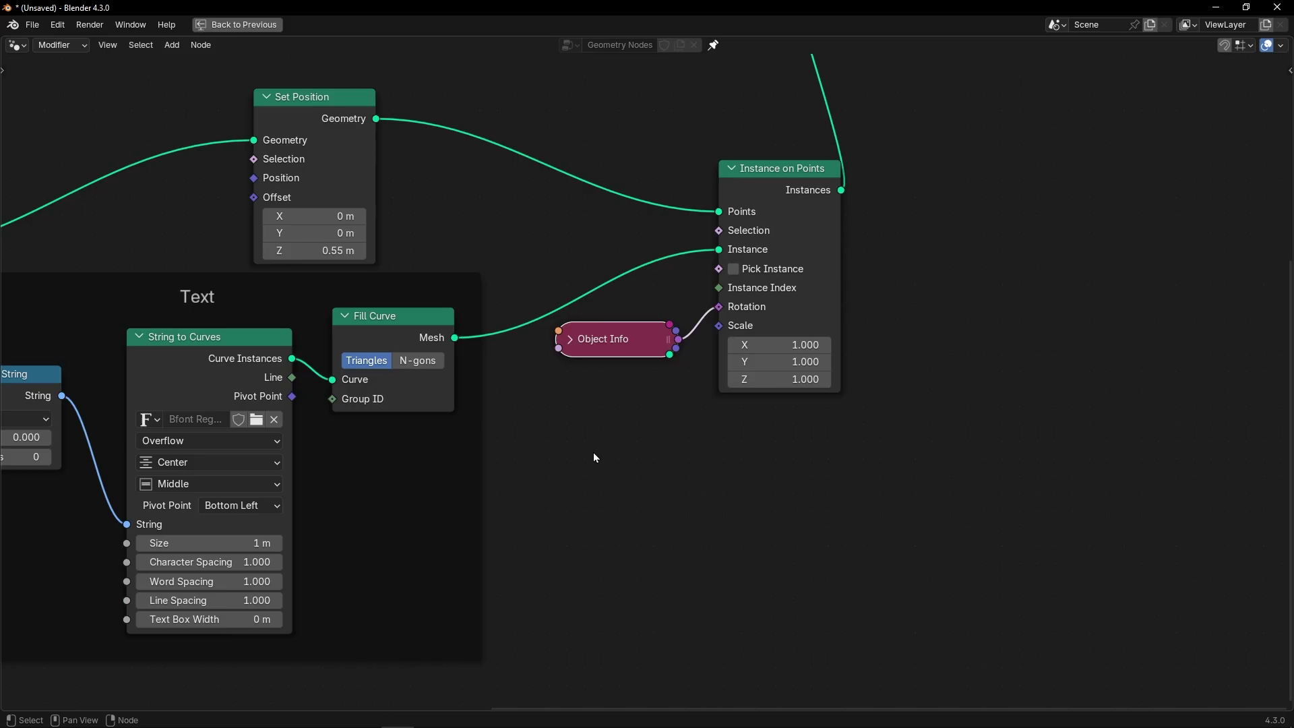
scroll(599, 449, "down", 4)
left_click_drag(273, 219, 389, 318)
key("g")
left_click_drag(753, 405, 817, 417)
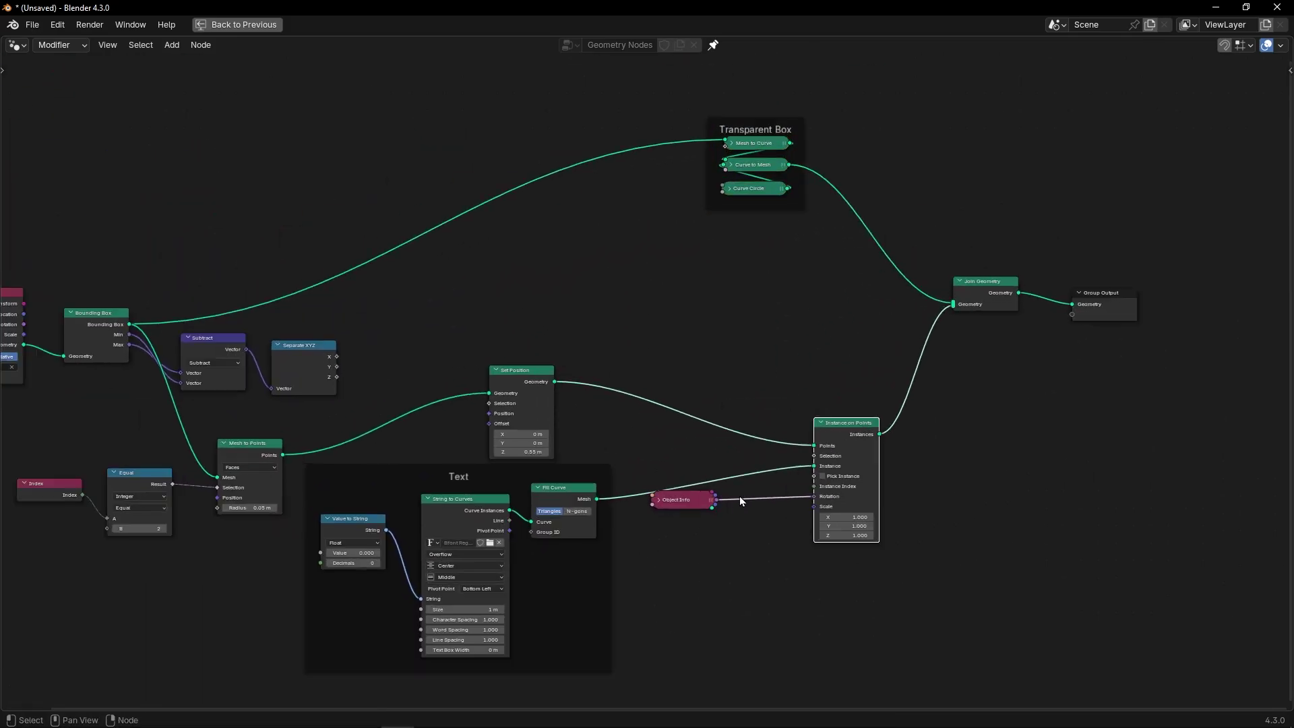
left_click_drag(683, 500, 755, 528)
Step: Wrap the camera-linked Object Info nodes in a frame labelled 'Face to Camera'
scroll(740, 499, "up", 3)
key("ctrl+j")
key("F2")
type("F")
Step: Collapse and stack the Text nodes beside Instance on Points, with the Face to Camera frame below
middle_click_drag(630, 433, 853, 415)
key("h")
left_click_drag(563, 361, 503, 474)
left_click_drag(379, 365, 451, 419)
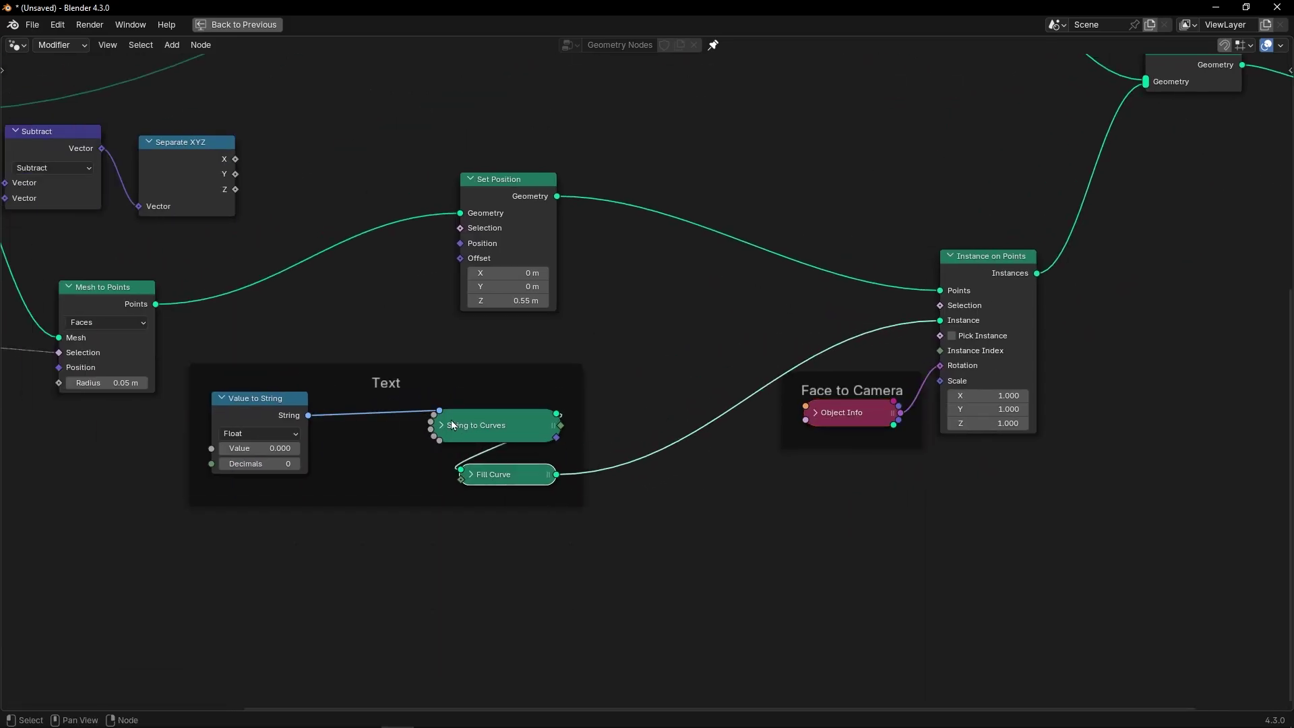
key("h")
left_click_drag(256, 399, 502, 391)
left_click_drag(842, 413, 769, 545)
left_click_drag(597, 366, 766, 397)
Step: Group Mesh to Points, Index and the collapsed Equal node near Set Position, framed as 'Point Top Face'
left_click_drag(473, 195, 735, 160)
left_click_drag(250, 382, 592, 388)
scroll(606, 391, "down", 4)
left_click_drag(438, 349, 421, 181)
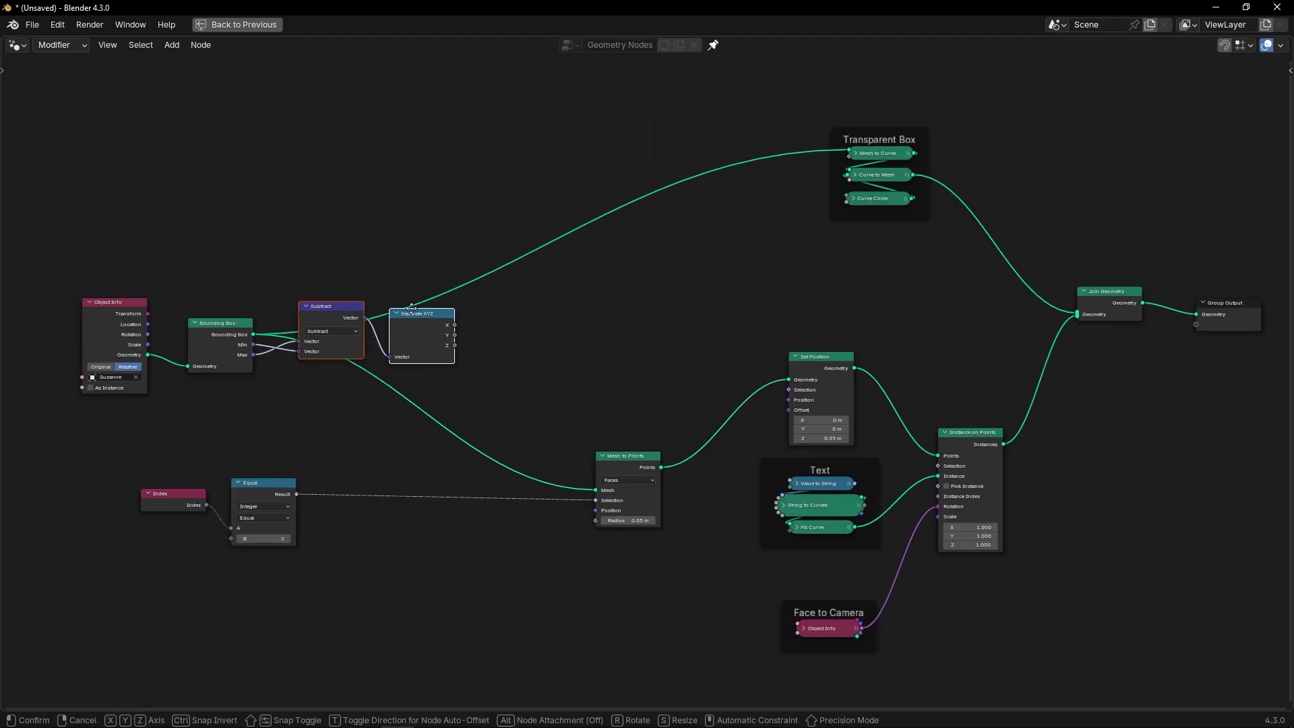
left_click_drag(263, 483, 535, 494)
scroll(616, 573, "up", 5)
key("h")
left_click_drag(344, 472, 533, 575)
key("F2")
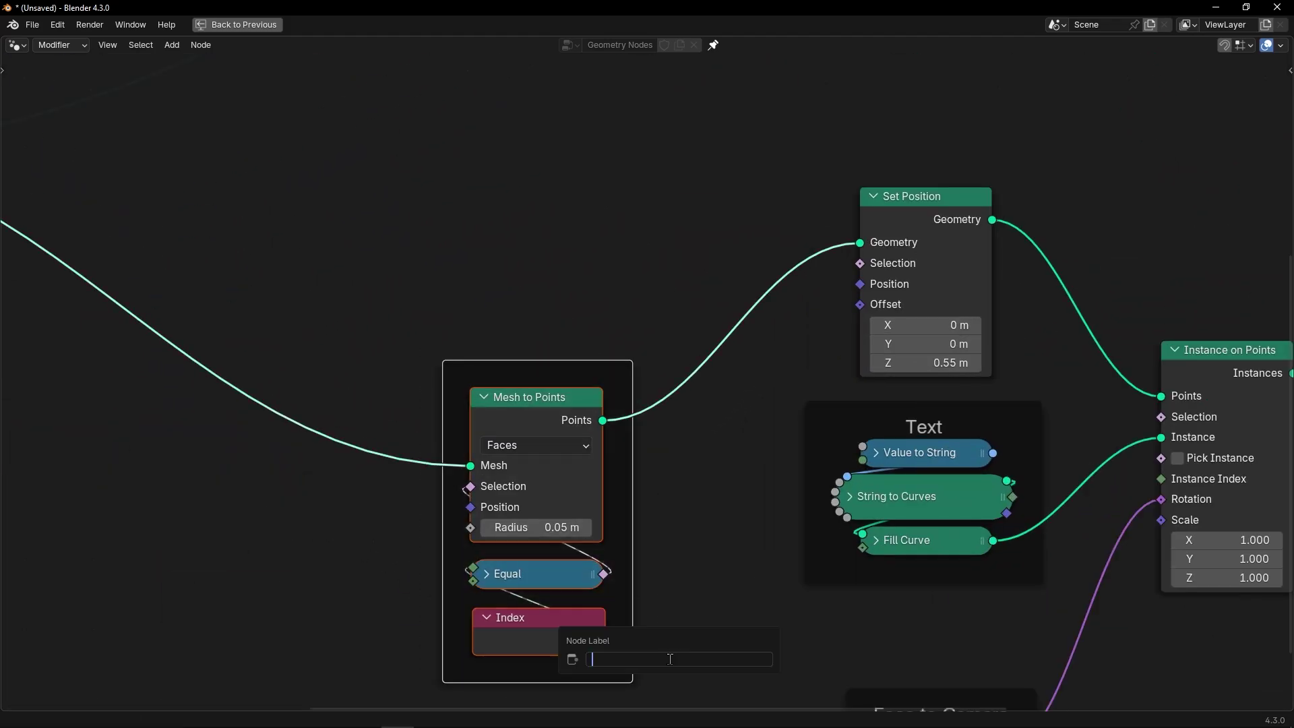
type("Point Top Face")
key("Return")
Step: Restore the 3D view above the node graph and unlock the view from the camera
scroll(590, 418, "down", 6)
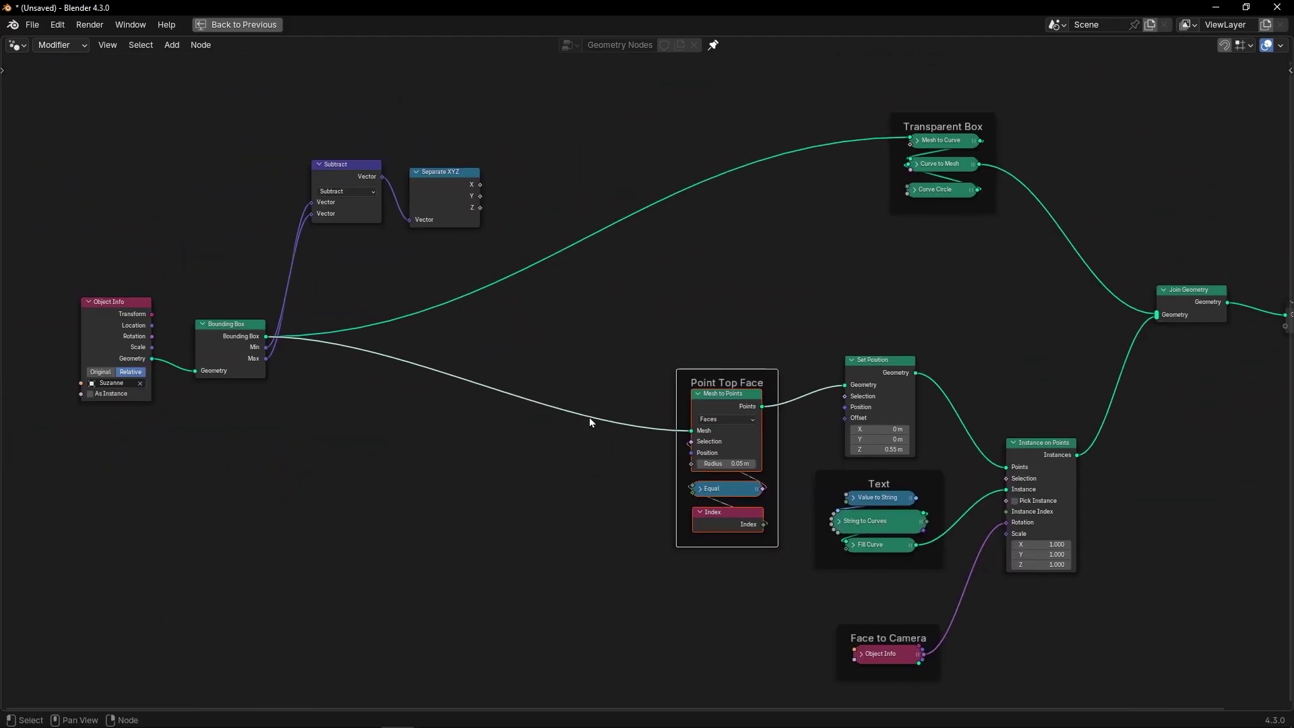
key("ctrl+space")
middle_click_drag(644, 460, 620, 439)
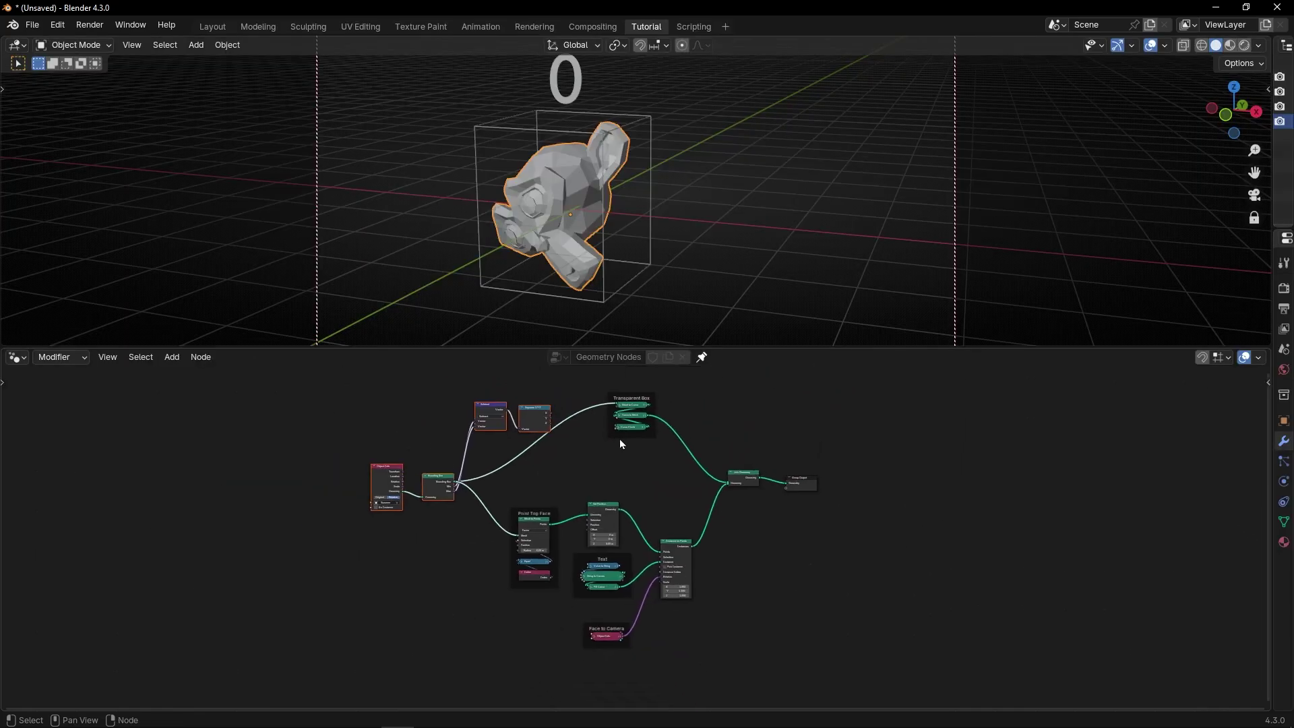
key("l")
scroll(679, 257, "down", 2)
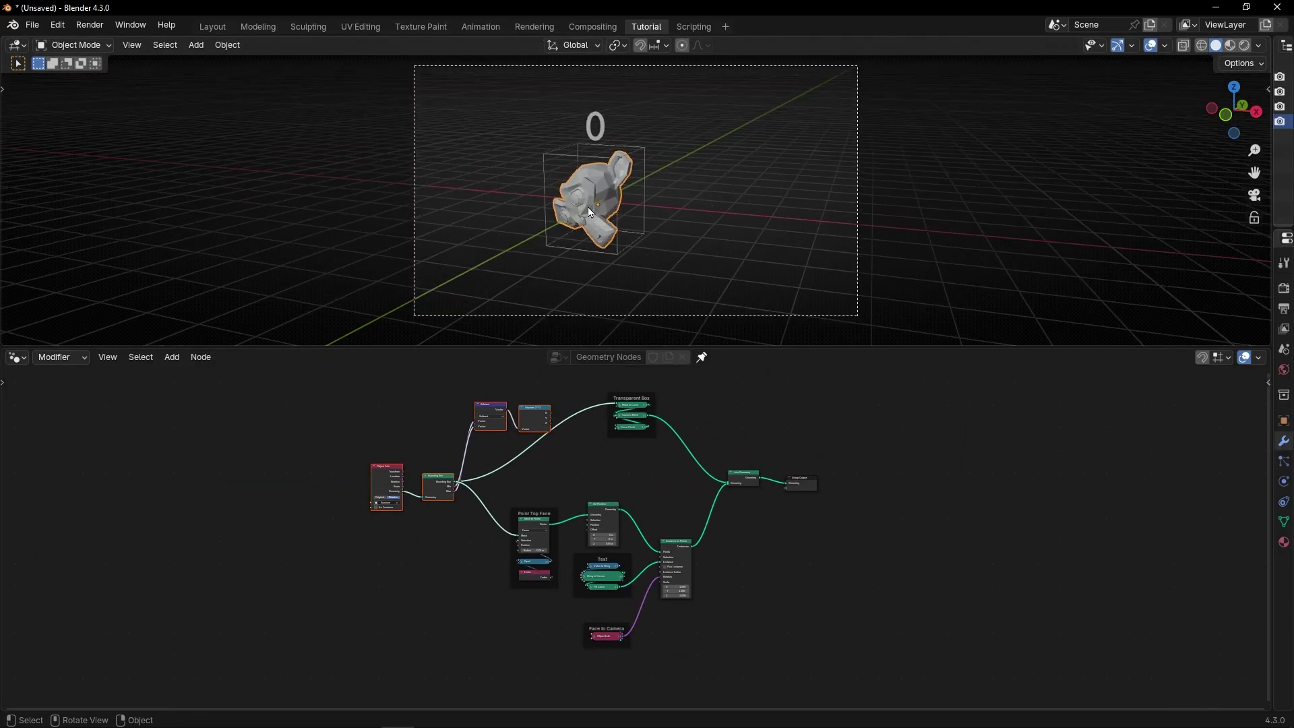
scroll(600, 131, "up", 1)
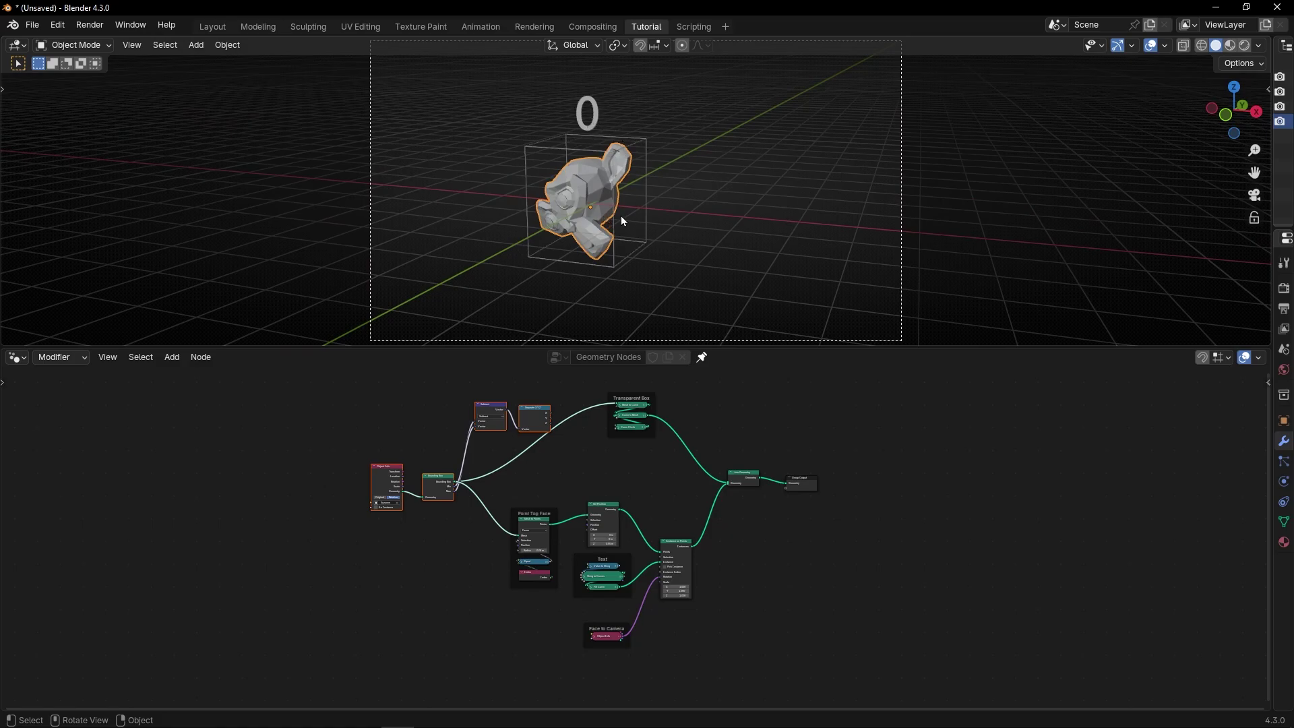
key("ctrl+space")
key("ctrl+space")
key("ctrl+space")
scroll(726, 403, "up", 3)
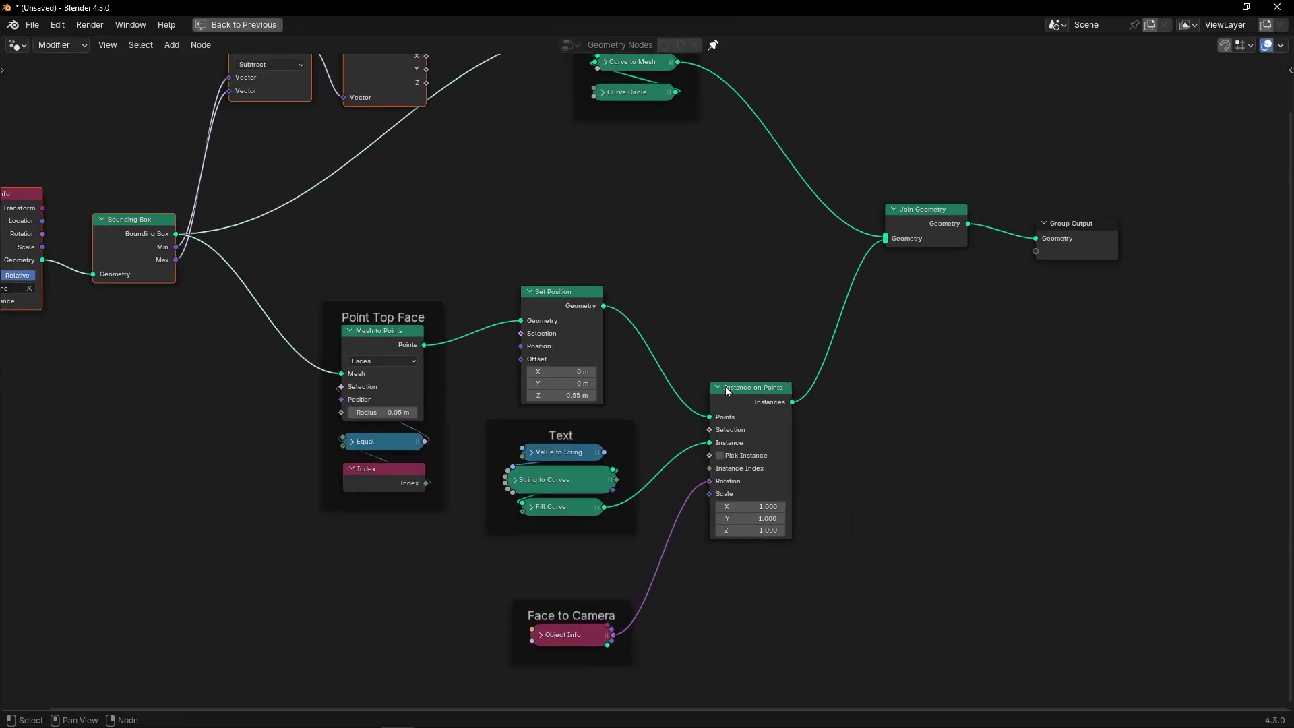
Step: Expand Value to String and reposition it and Set Position within the tree
left_click(543, 456)
key("ctrl+h")
left_click_drag(543, 455, 549, 364)
left_click_drag(531, 414, 538, 401)
middle_click_drag(431, 168, 445, 240)
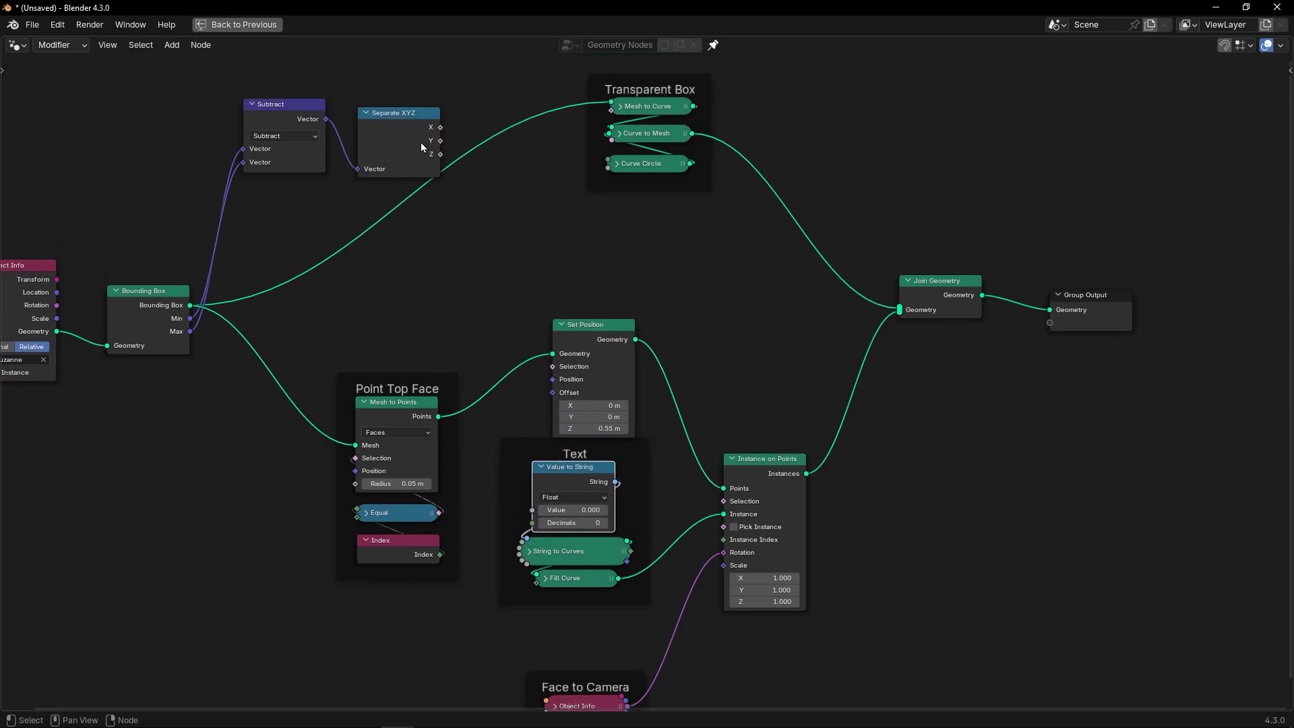
Step: Move Subtract and Separate XYZ to the lower left and the Point Top Face frame upward
left_click_drag(254, 83, 425, 205)
key("g")
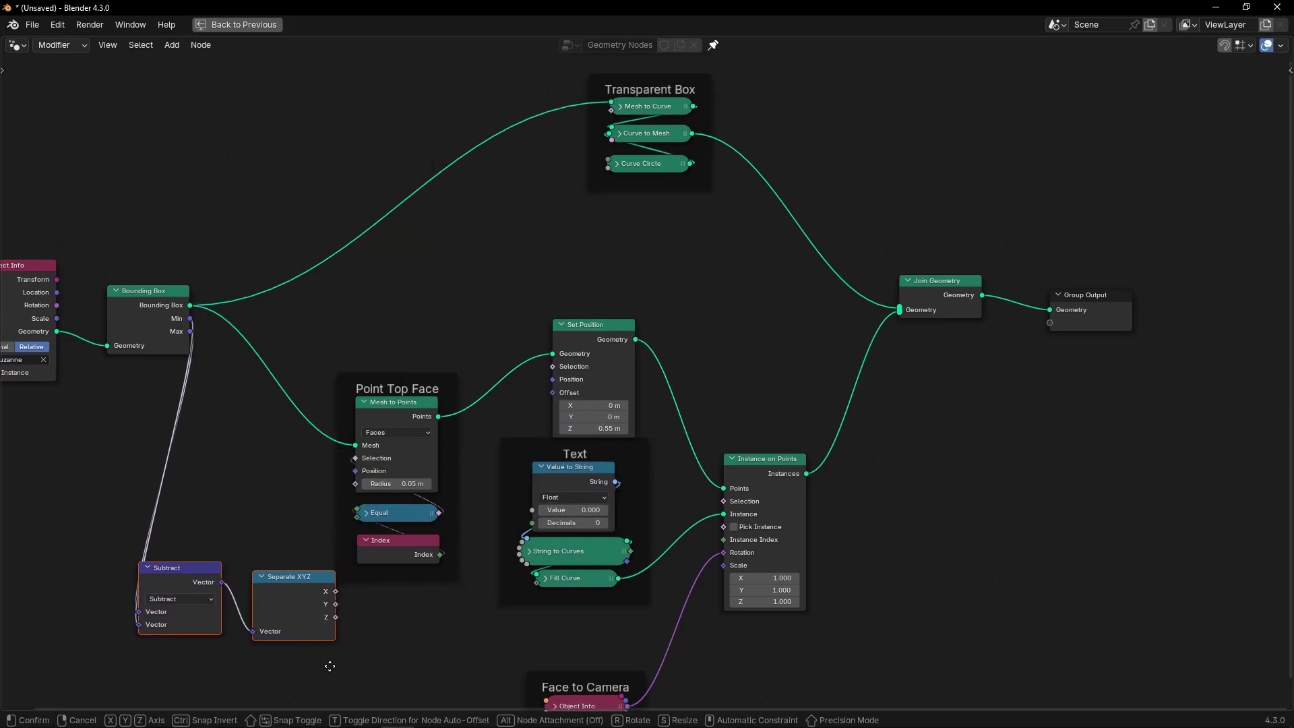
left_click(474, 646)
left_click_drag(355, 245, 462, 448)
key("g")
left_click(472, 357)
left_click_drag(604, 243, 614, 219)
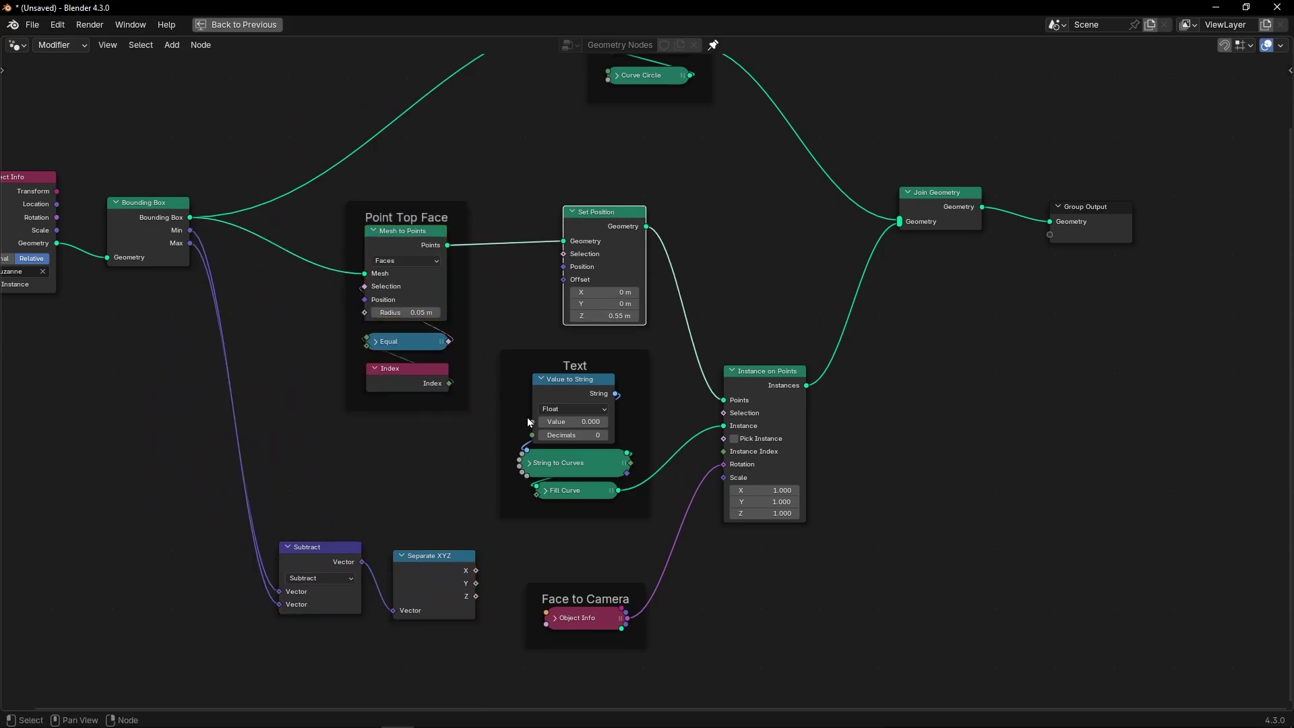
Step: Bring the 3D view back above the nodes with Text and Point Top Face visible
scroll(527, 420, "up", 3)
key("ctrl+space")
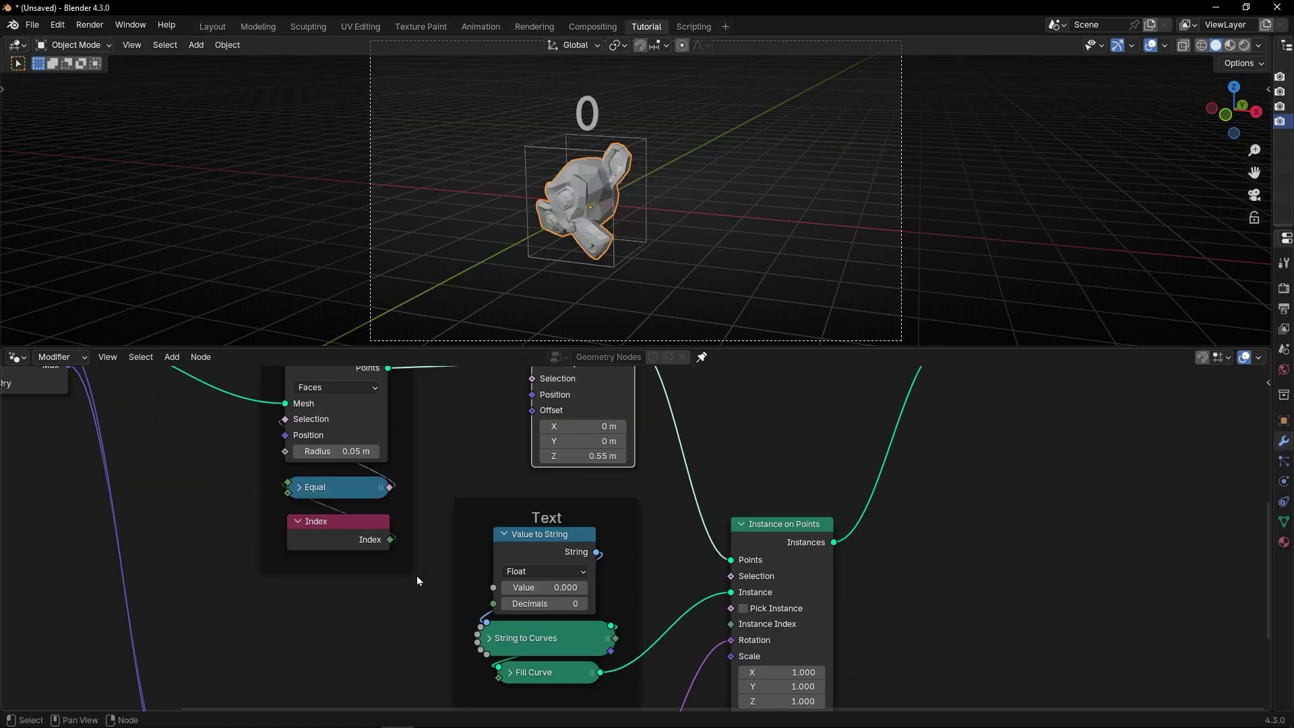
scroll(418, 593, "down", 3)
middle_click_drag(418, 612, 472, 598)
scroll(398, 467, "up", 3)
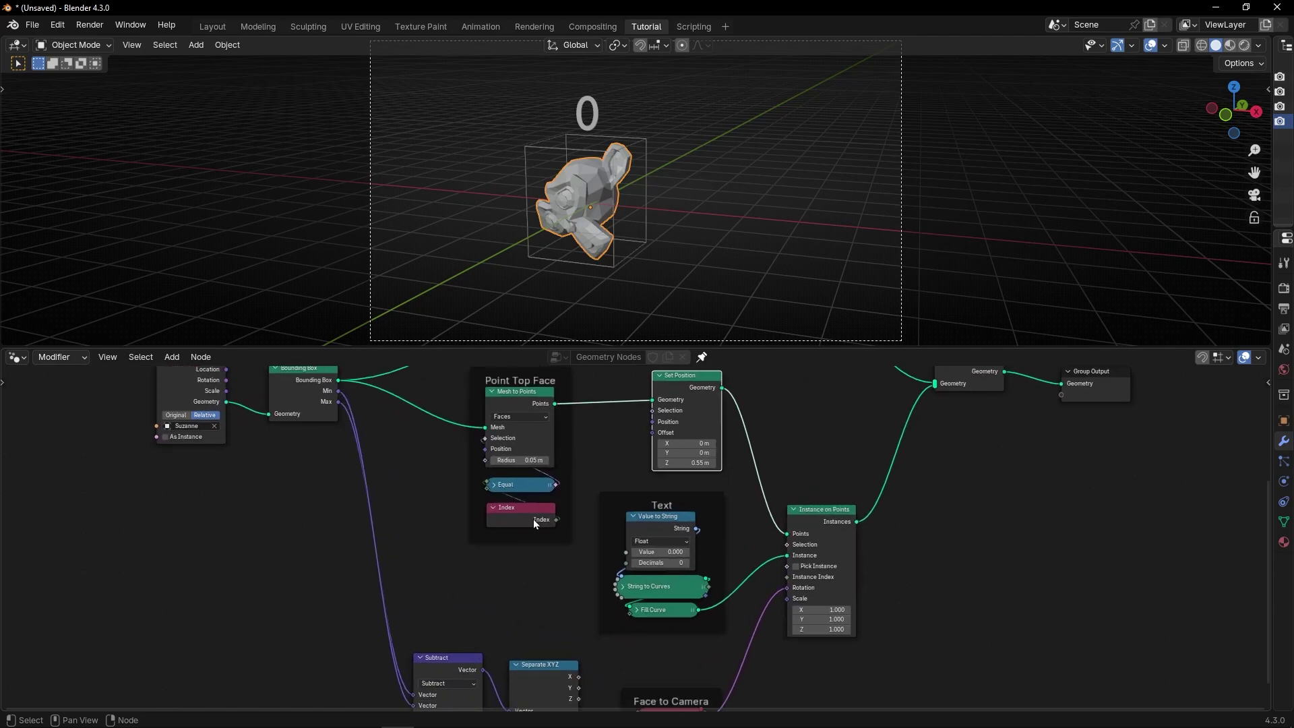
Step: Link Separate XYZ's Z to Value to String with 2 decimals so the label reads 2.26
middle_click_drag(553, 629, 538, 600)
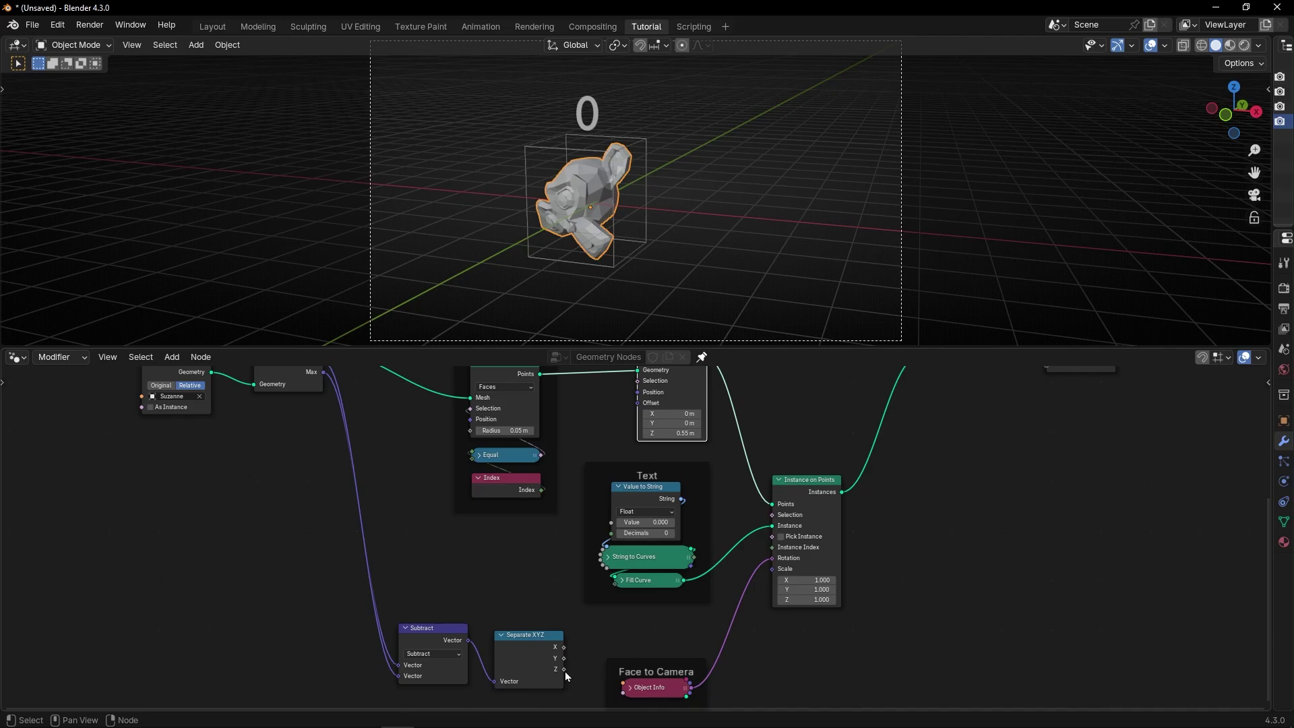
left_click_drag(567, 671, 608, 523)
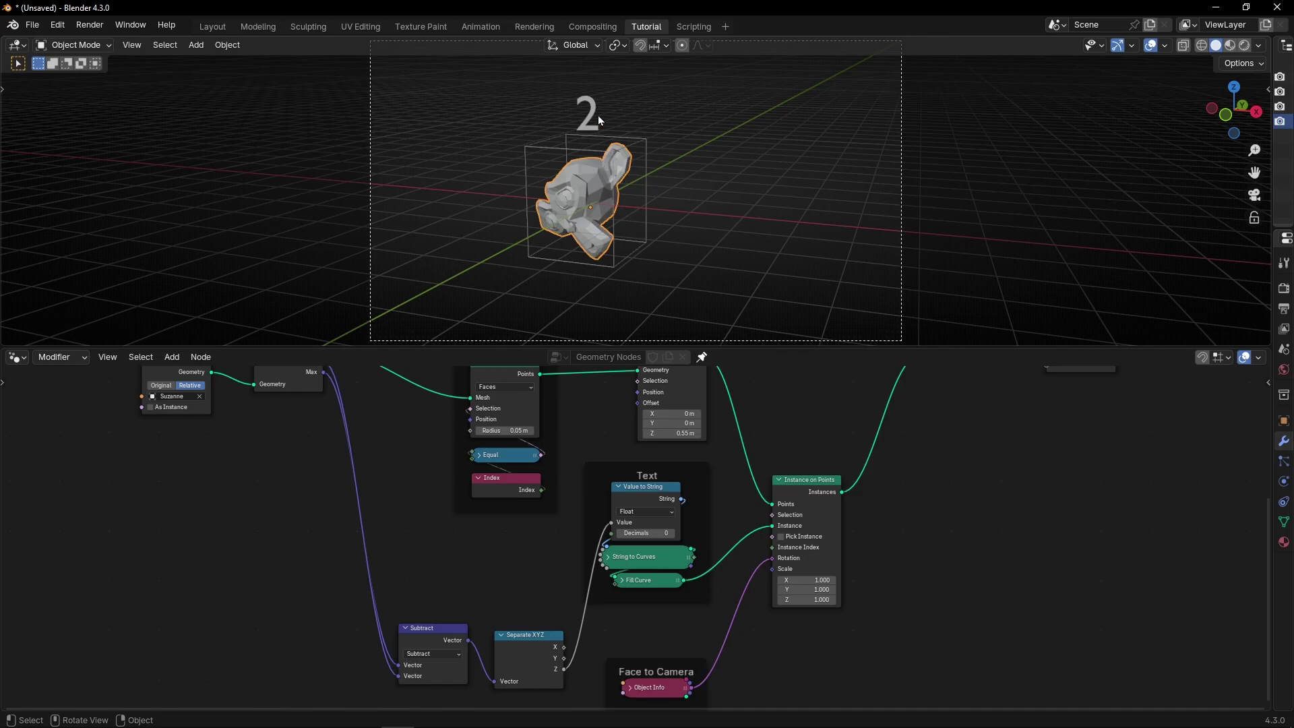
scroll(477, 557, "up", 1)
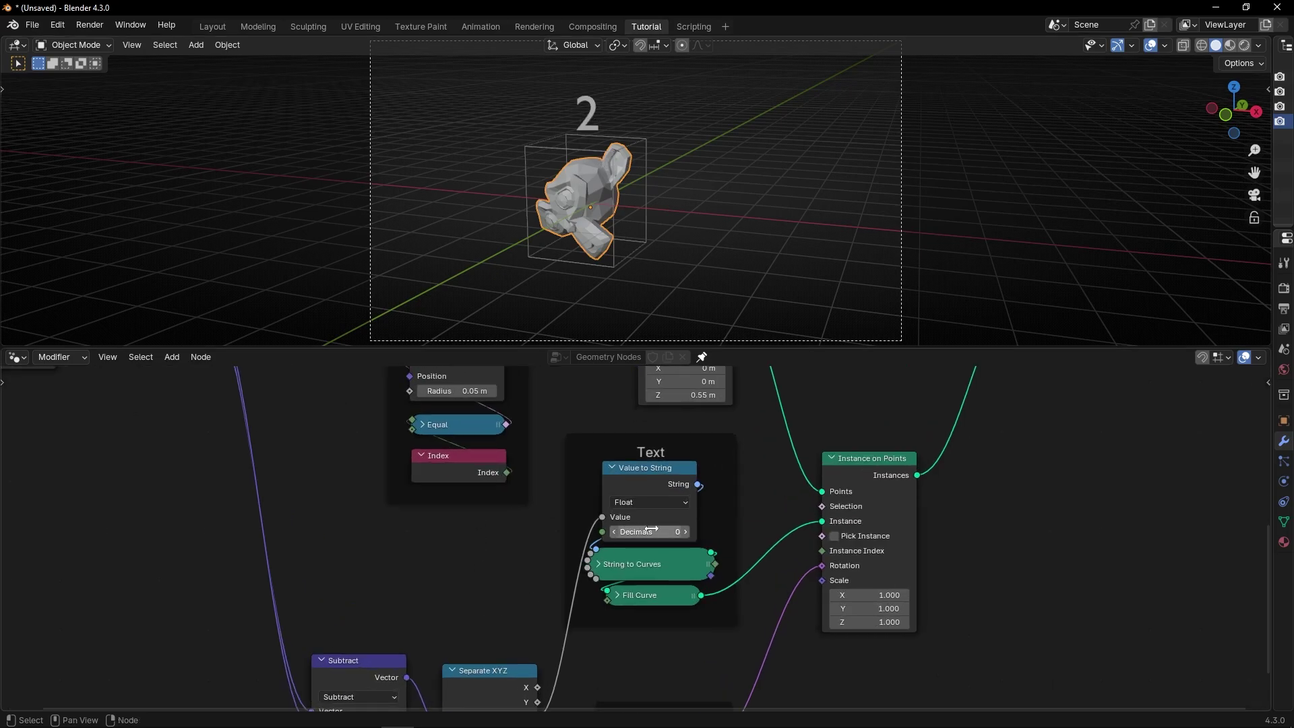
scroll(686, 530, "up", 2)
left_click(693, 530)
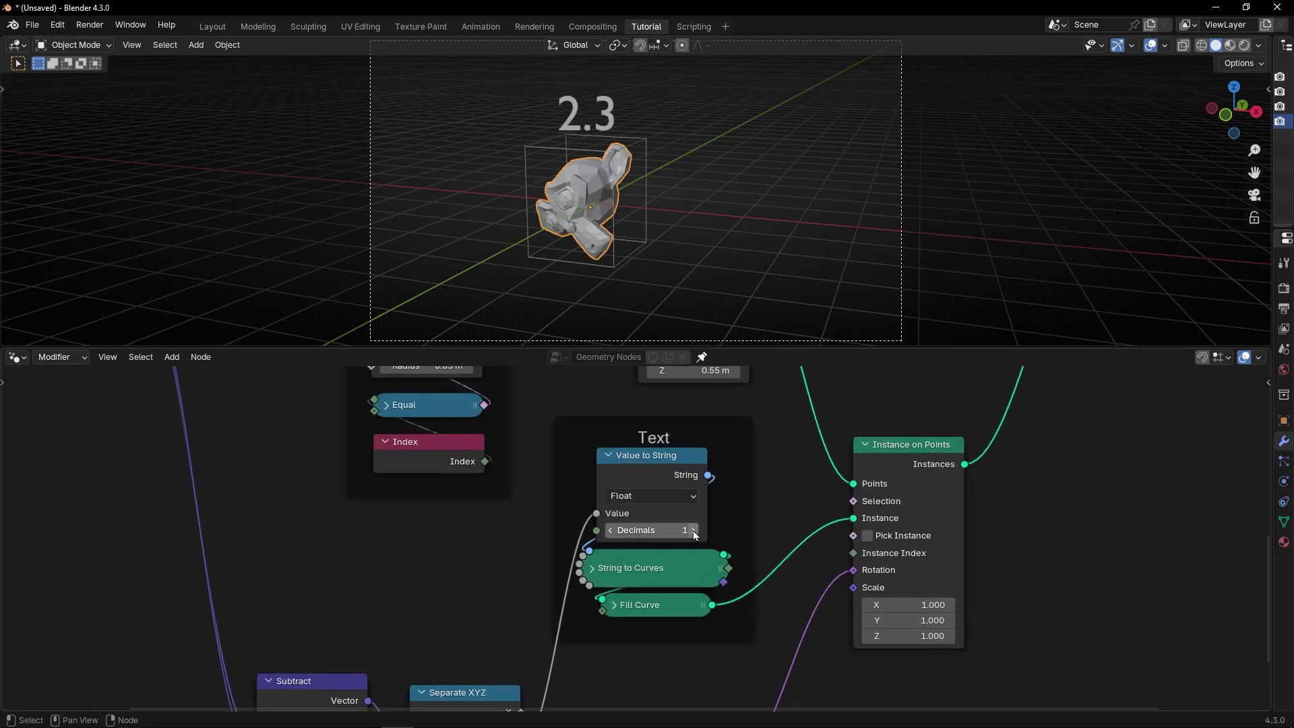
left_click(694, 531)
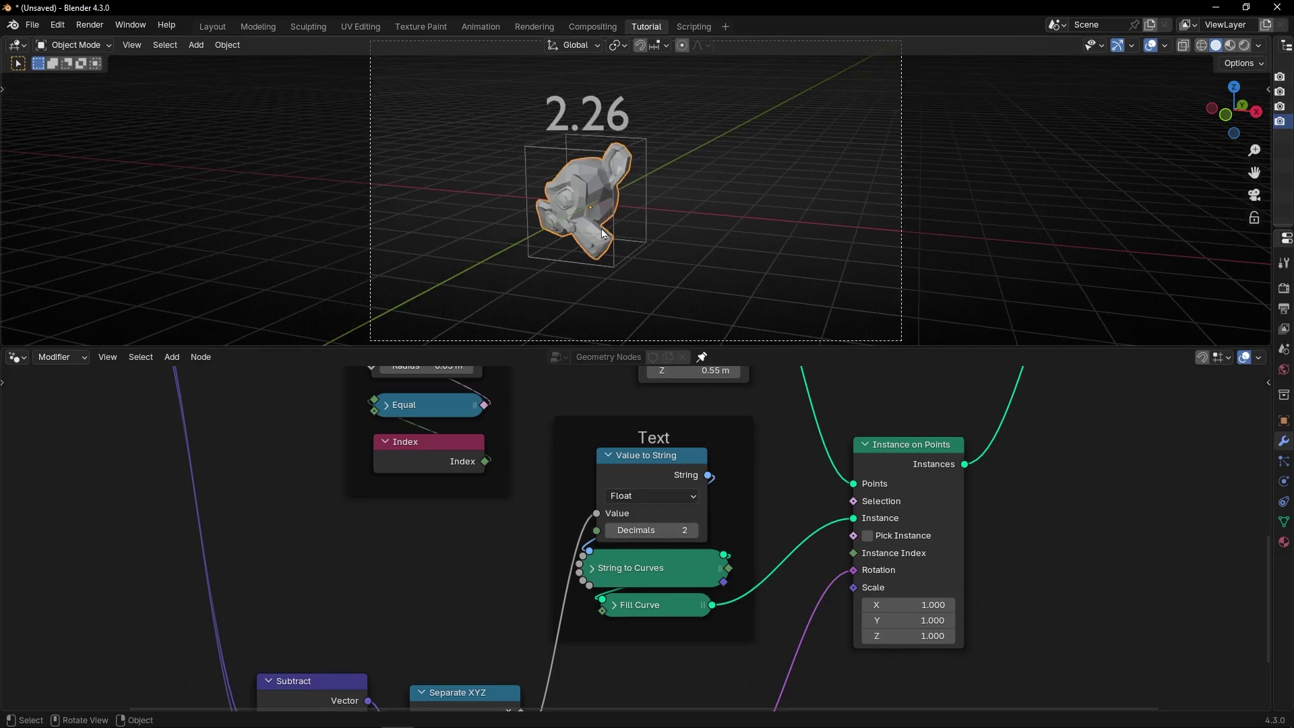
key("ctrl+space")
scroll(596, 375, "up", 2)
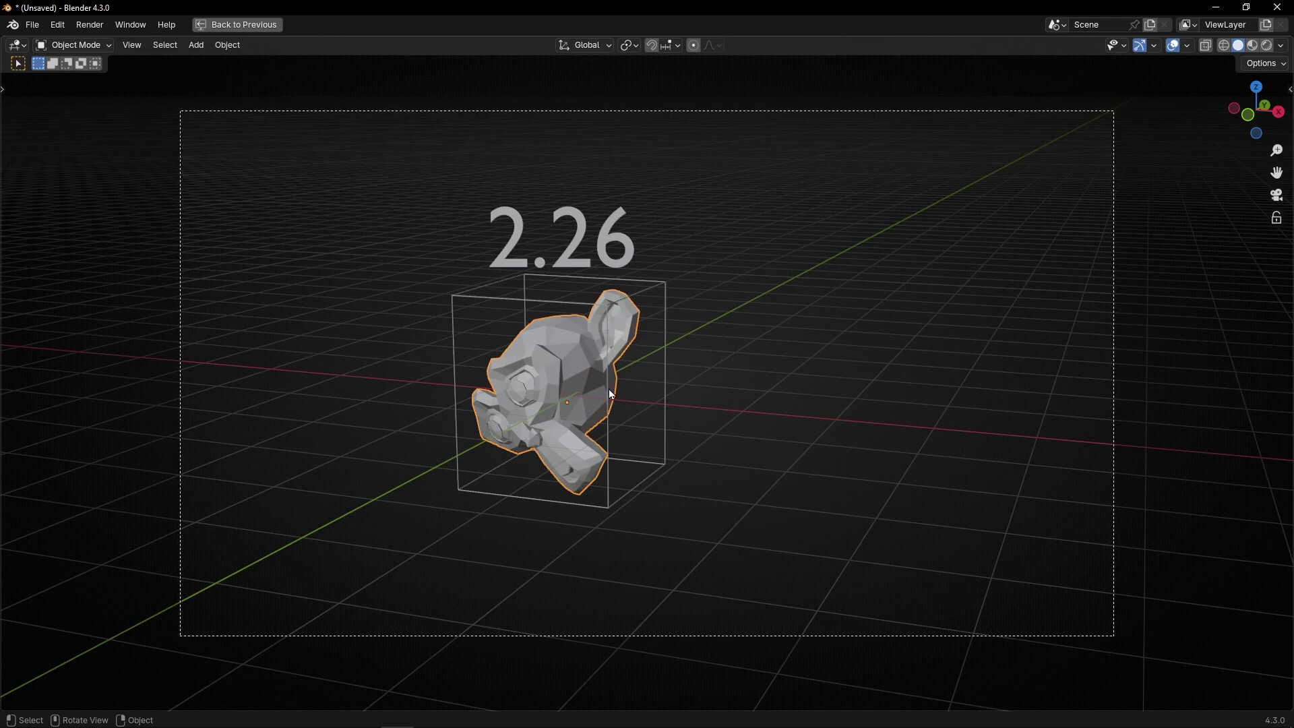
Step: Rotate and scale Suzanne twice, watching the height label update to 2.83, then lock back to camera view
key("r")
key("r")
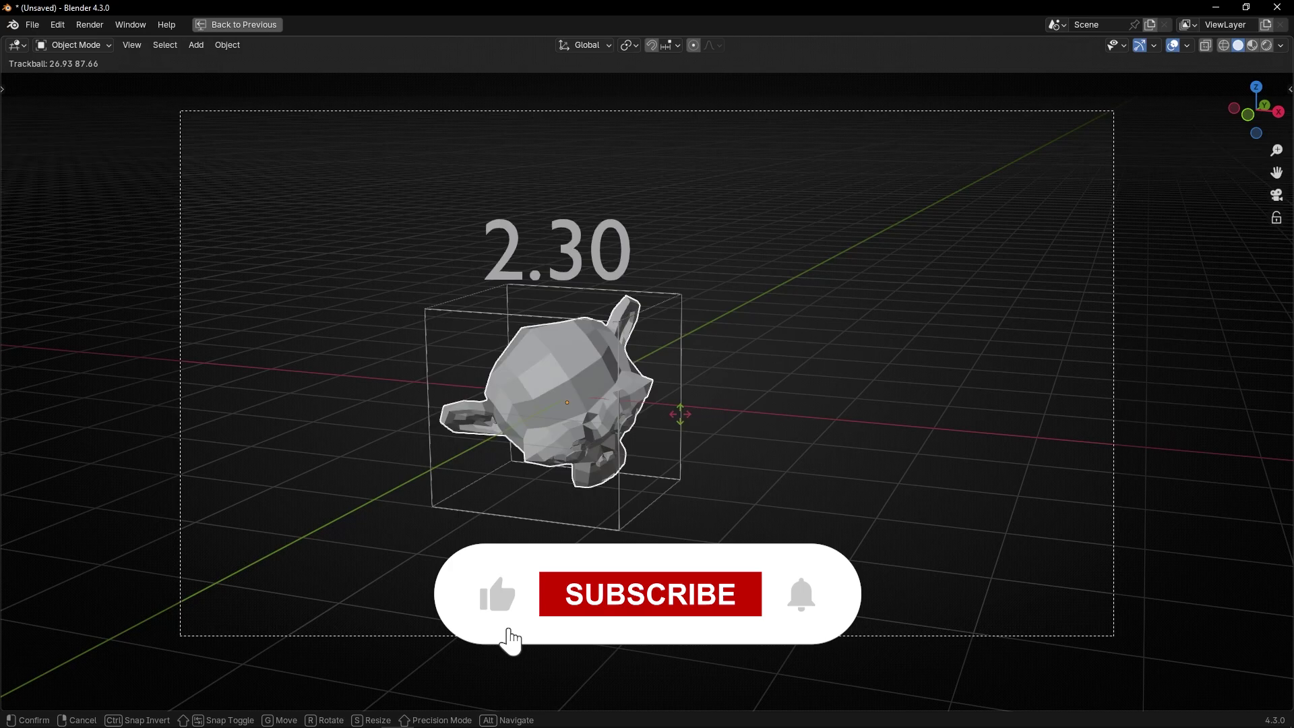
left_click(593, 404)
key("s")
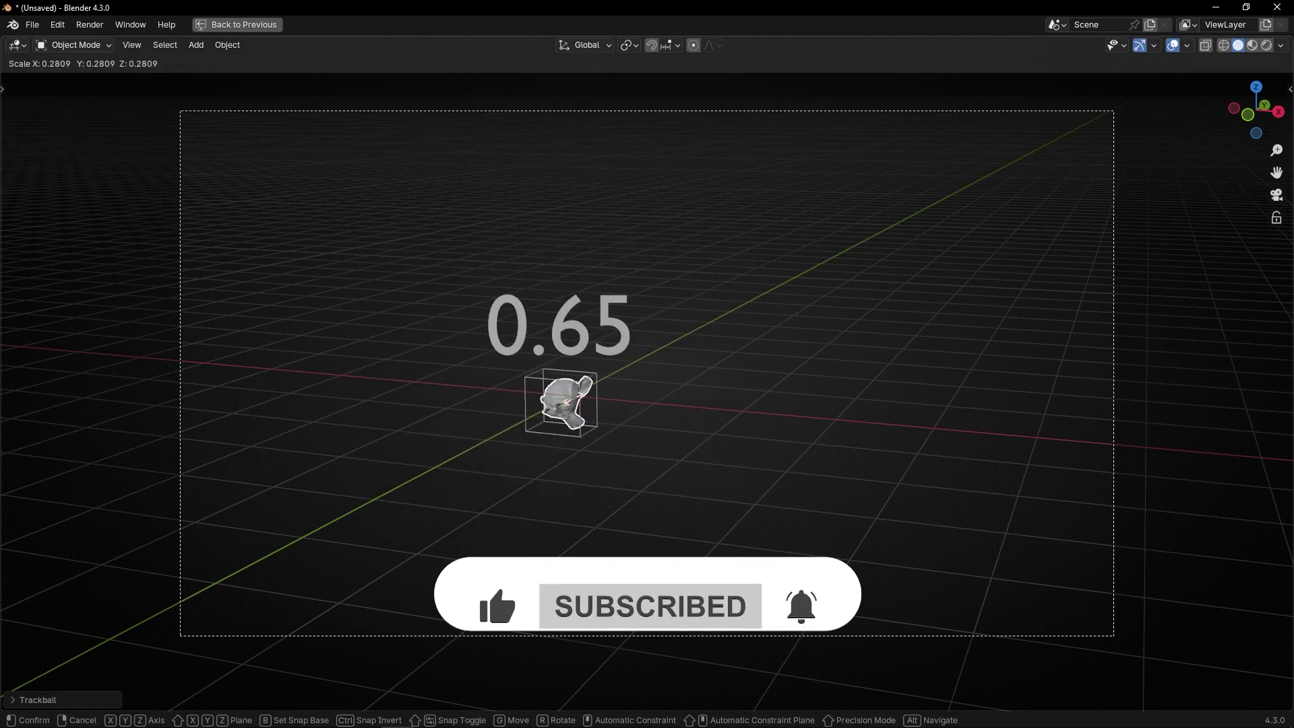
left_click(589, 404)
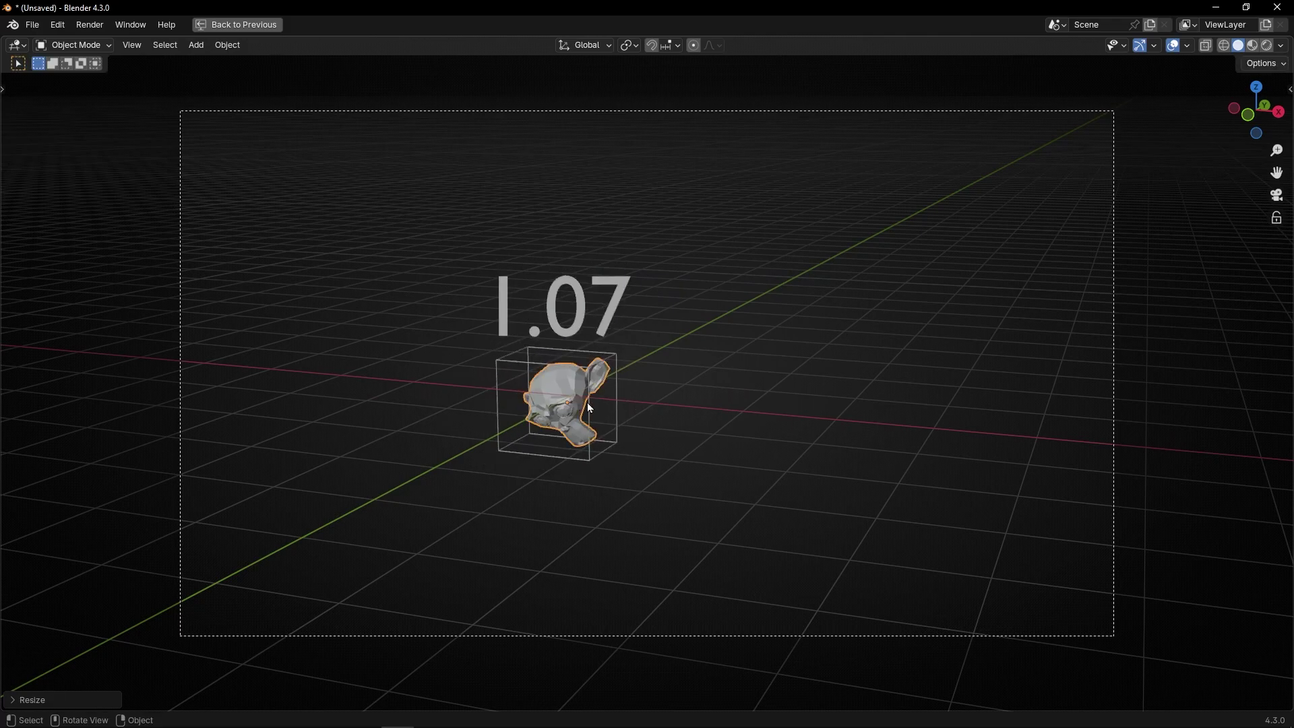
mouse_move(617, 411)
middle_mouse_down()
mouse_move(556, 418)
mouse_move(603, 411)
middle_mouse_up()
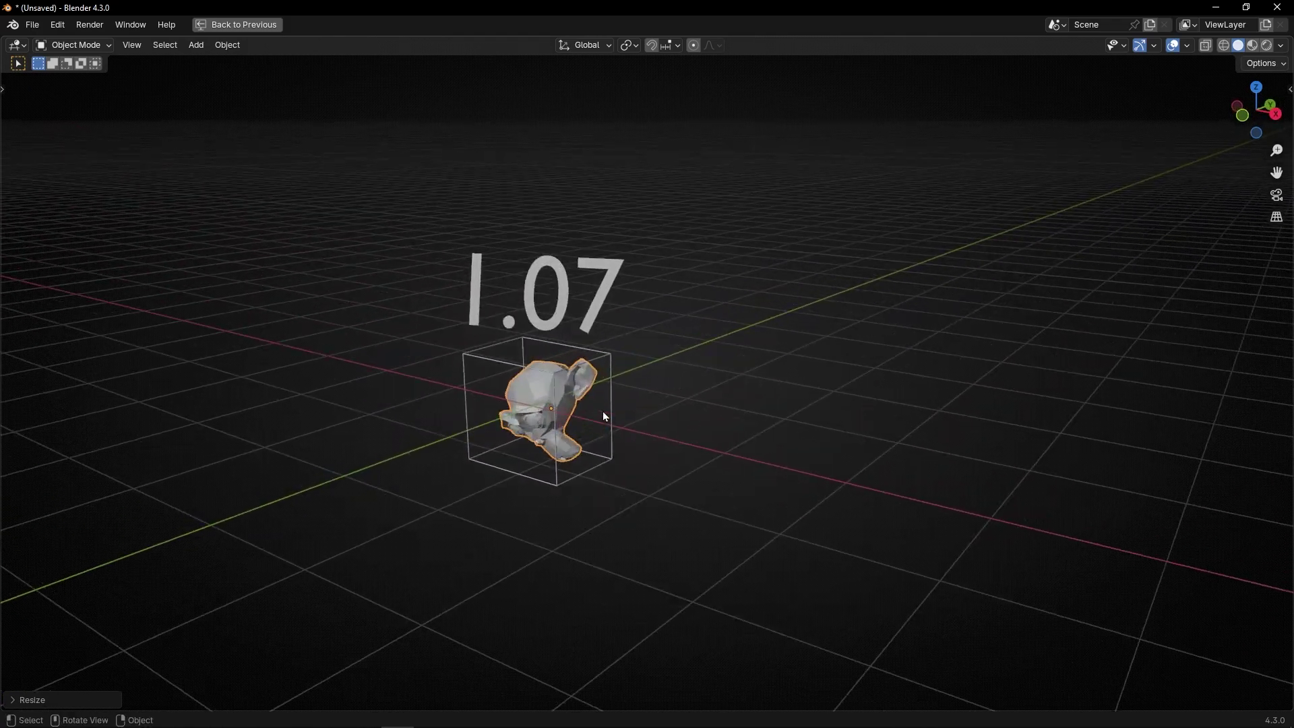
key("r")
key("r")
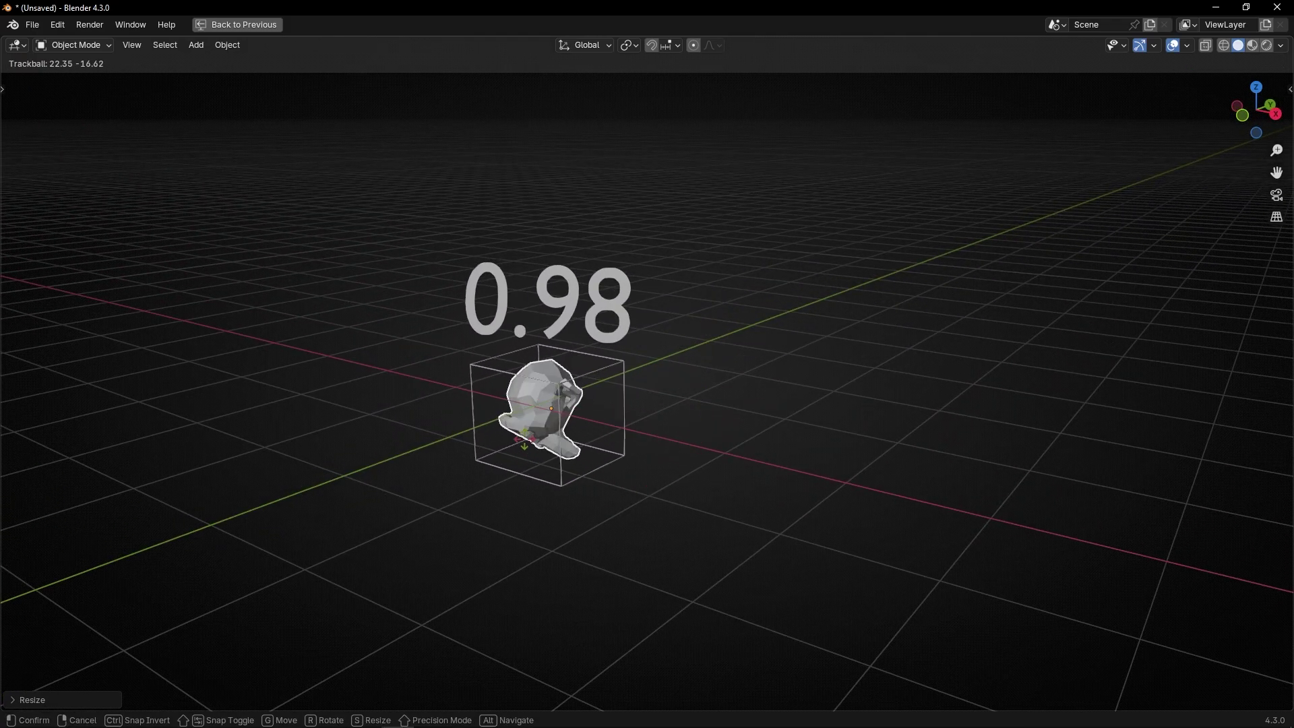
key("Return")
key("s")
left_click(635, 423)
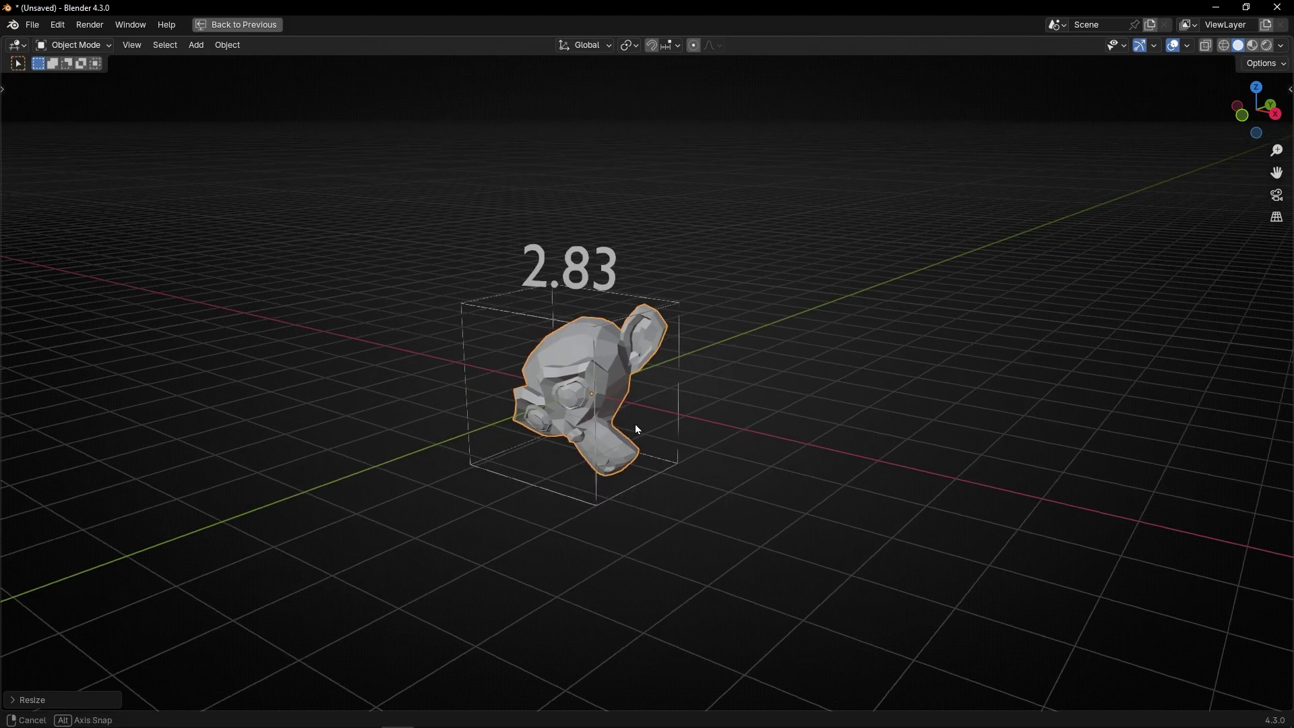
middle_click_drag(635, 424, 633, 256)
key("KP_0")
key("shift+KP_0")
Step: Turn the Text frame's three nodes into a node group and spread out Group Input and Value to String
key("ctrl+space")
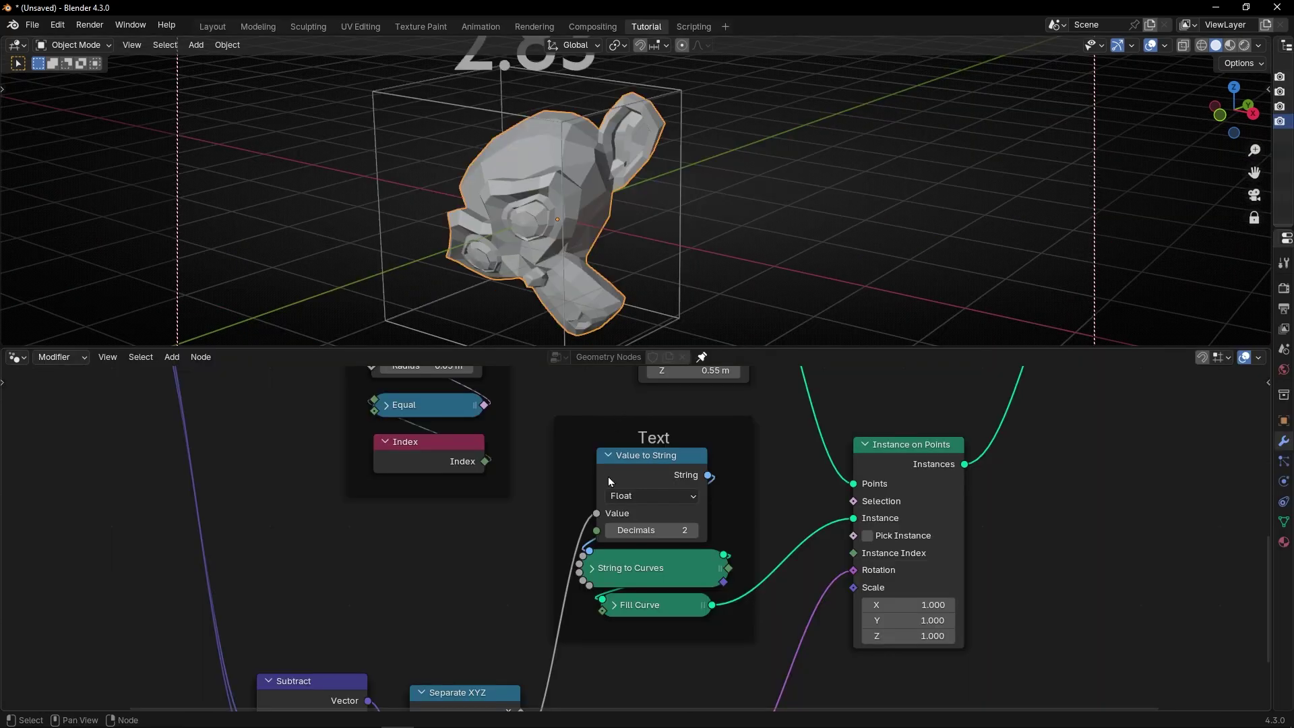
key("ctrl+space")
scroll(697, 463, "up", 3)
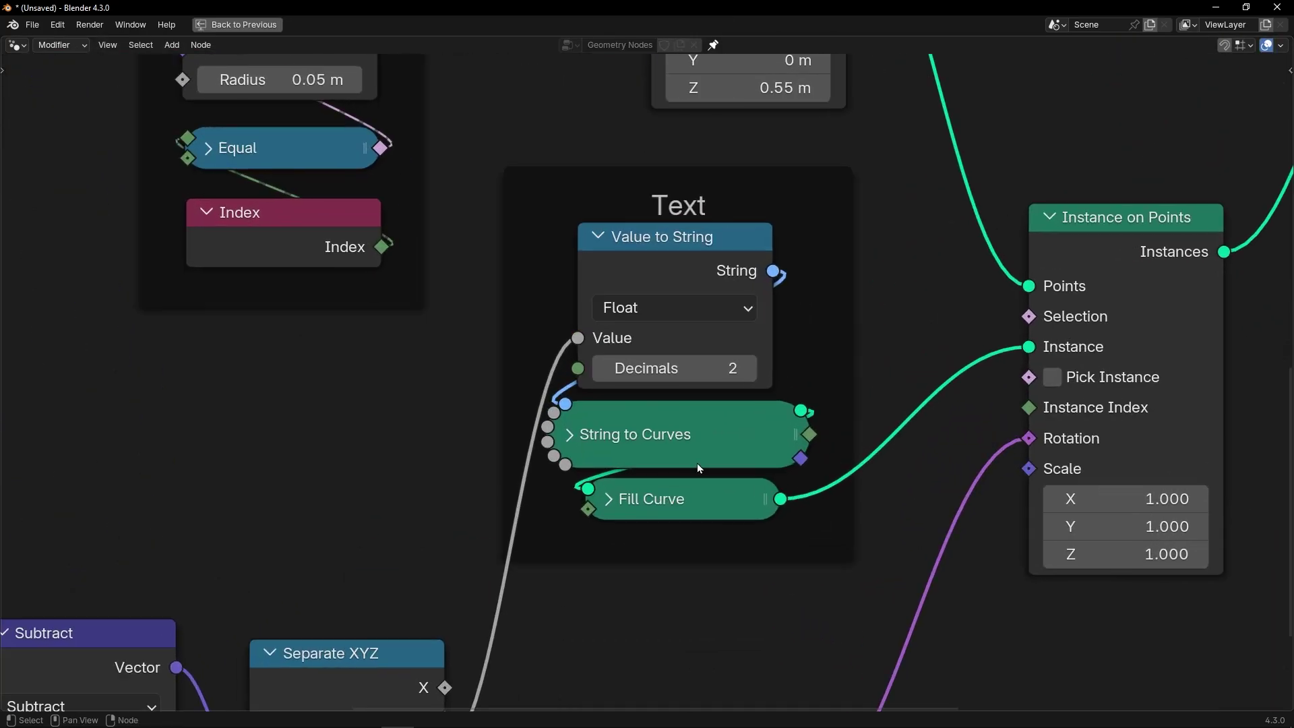
scroll(525, 191, "down", 2)
left_click_drag(570, 197, 759, 516)
key("ctrl+g")
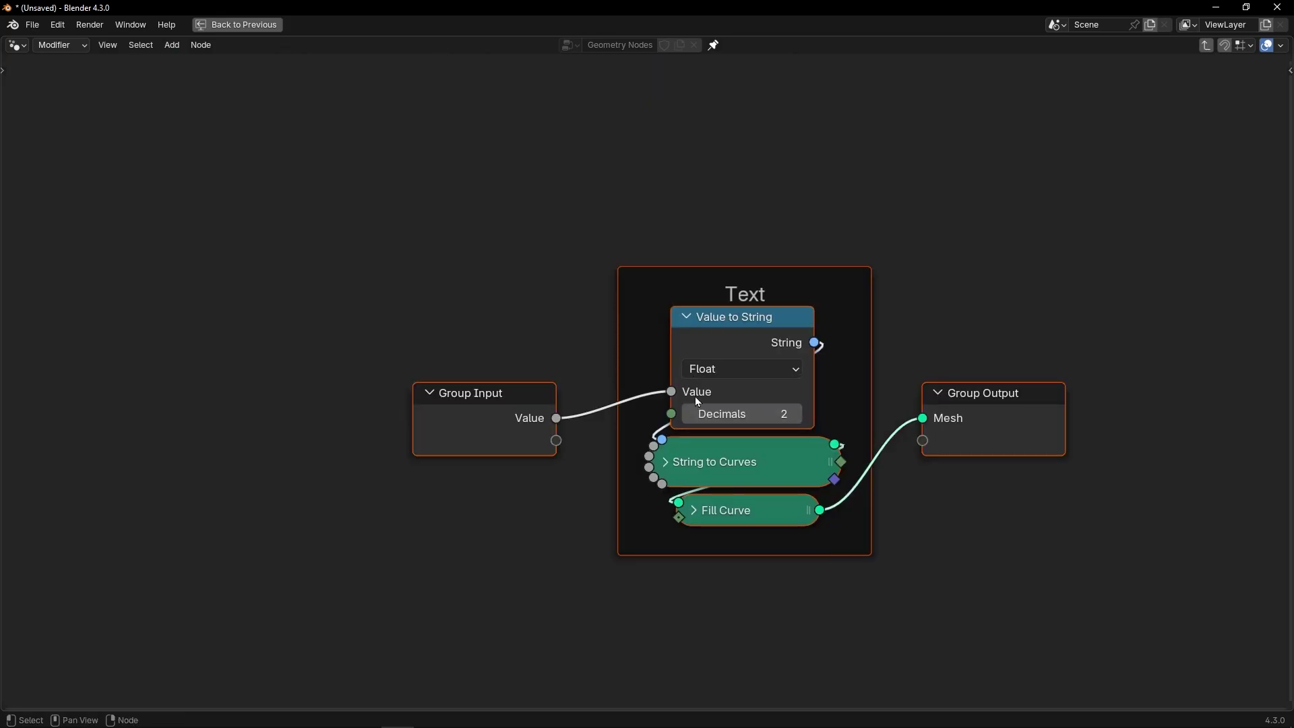
left_click(510, 421)
left_click_drag(473, 408, 172, 379)
left_click_drag(730, 340, 401, 414)
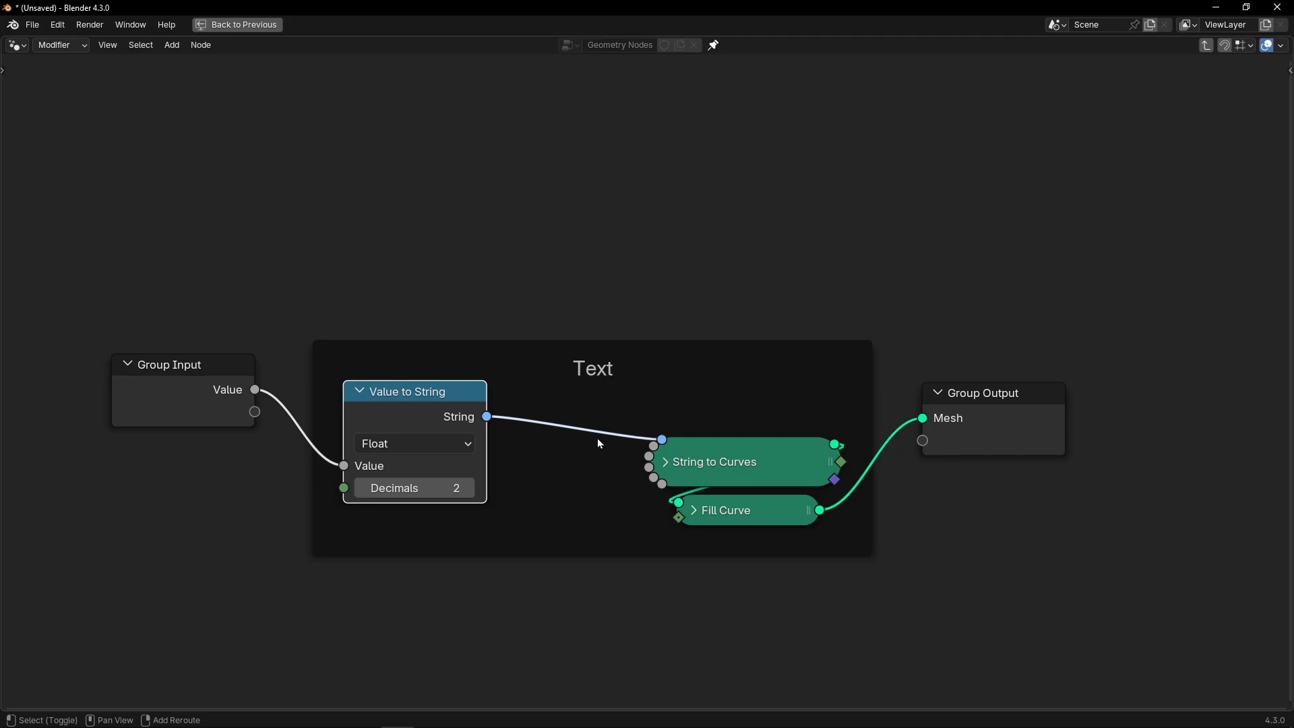
Step: Insert a Join Strings node into the String link, feeding the number into its Strings input
key("shift+a")
type("join")
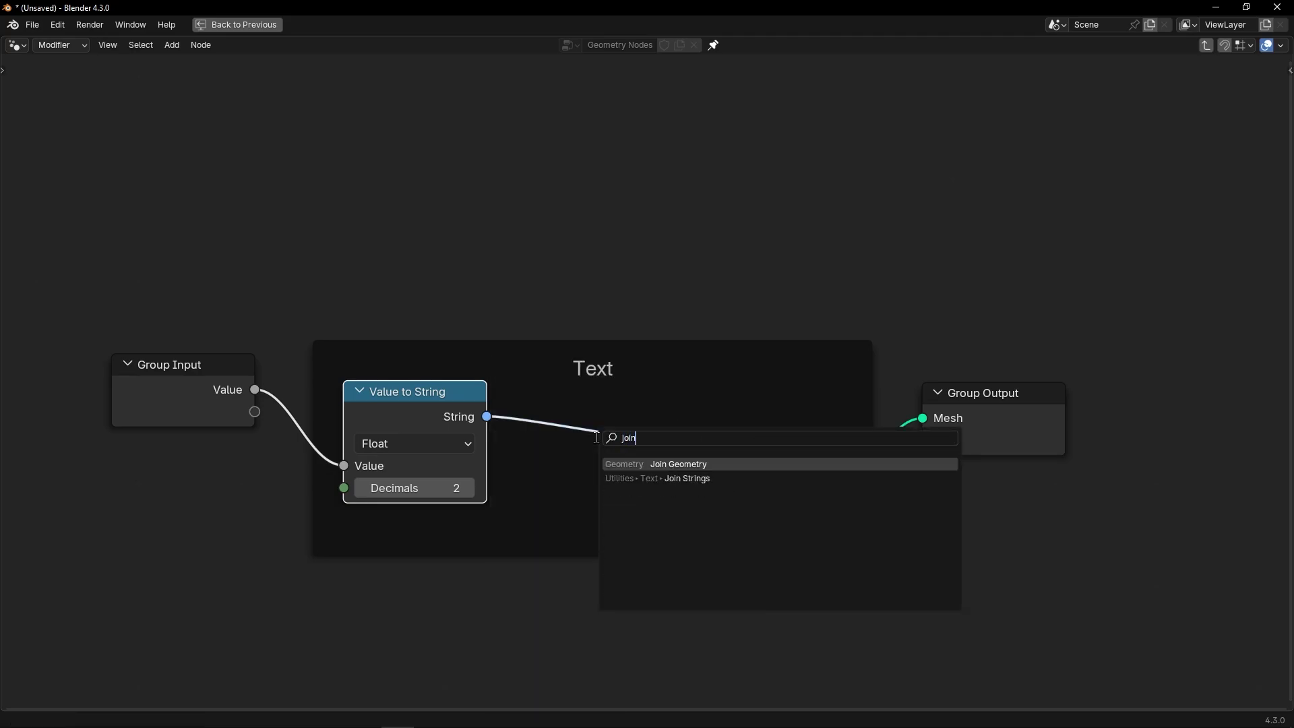
key("Down")
key("Return")
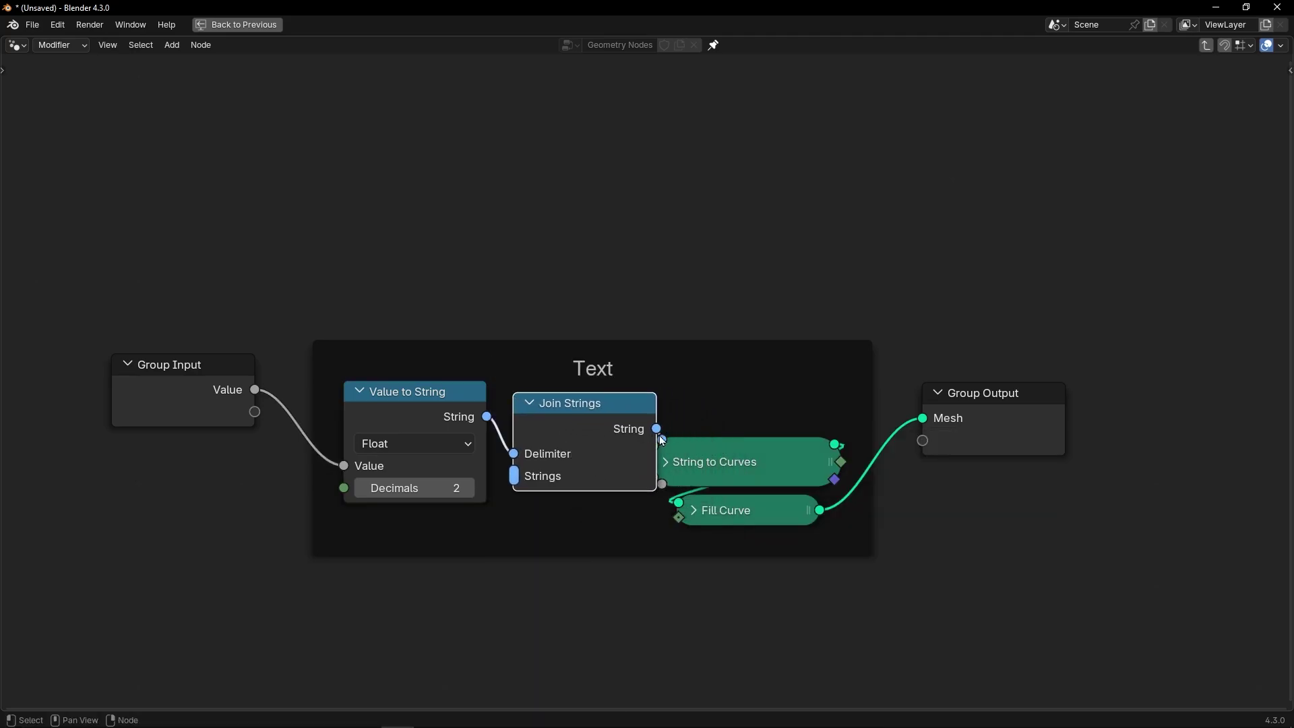
left_click(765, 433)
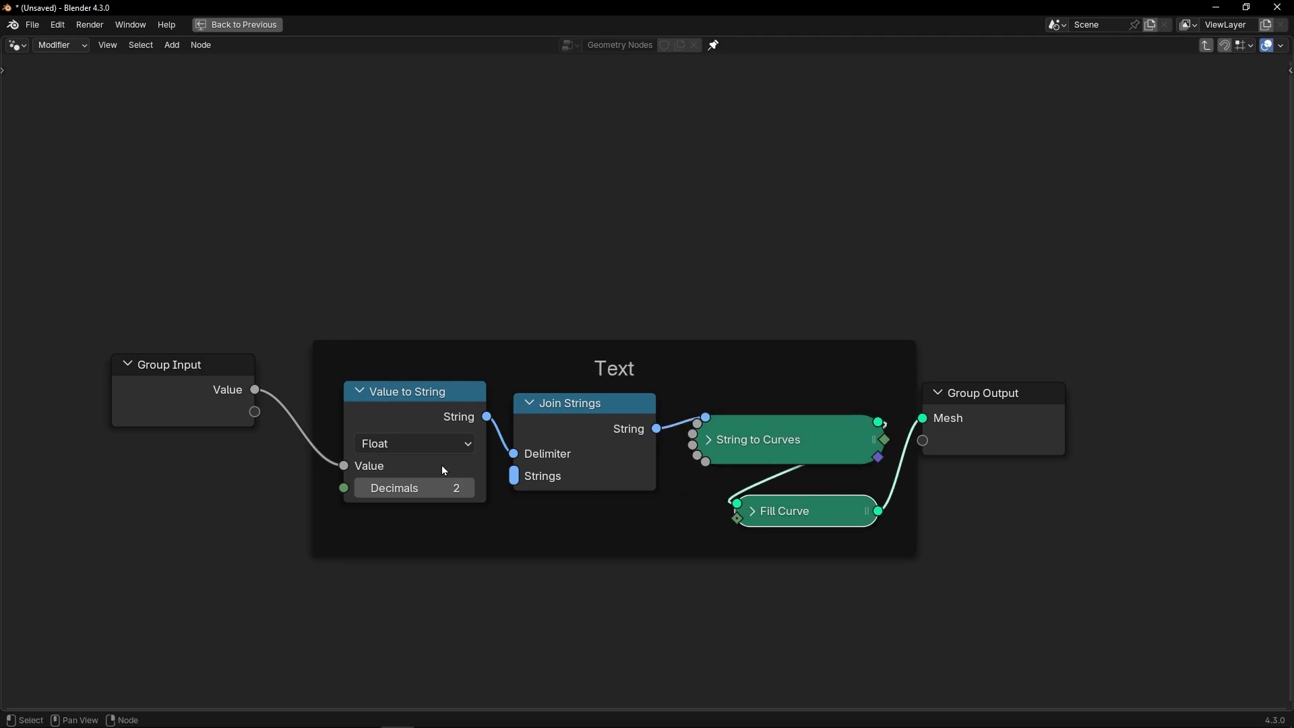
mouse_move(515, 462)
left_mouse_down()
mouse_move(493, 479)
mouse_move(510, 478)
left_mouse_up()
scroll(503, 534, "up", 2)
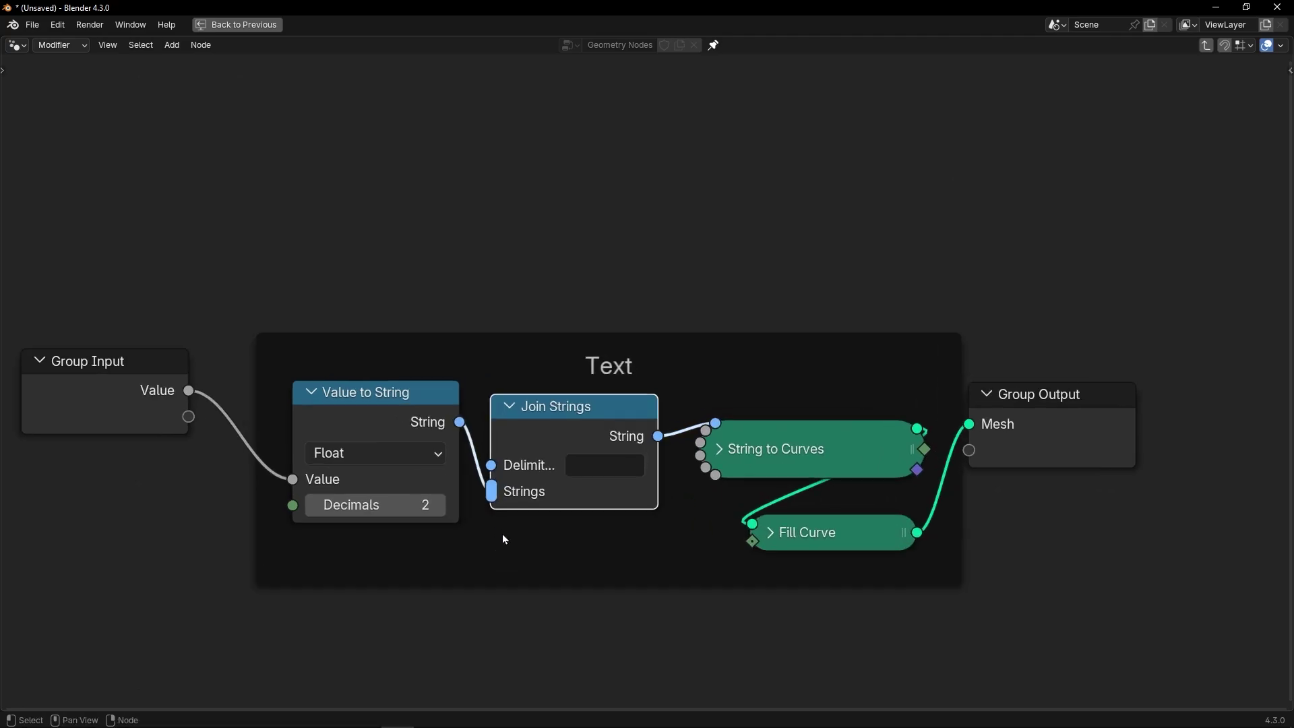
Step: Add a String input node and connect it to the Join Strings Strings input
key("shift+a")
mouse_move(465, 557)
type("strin")
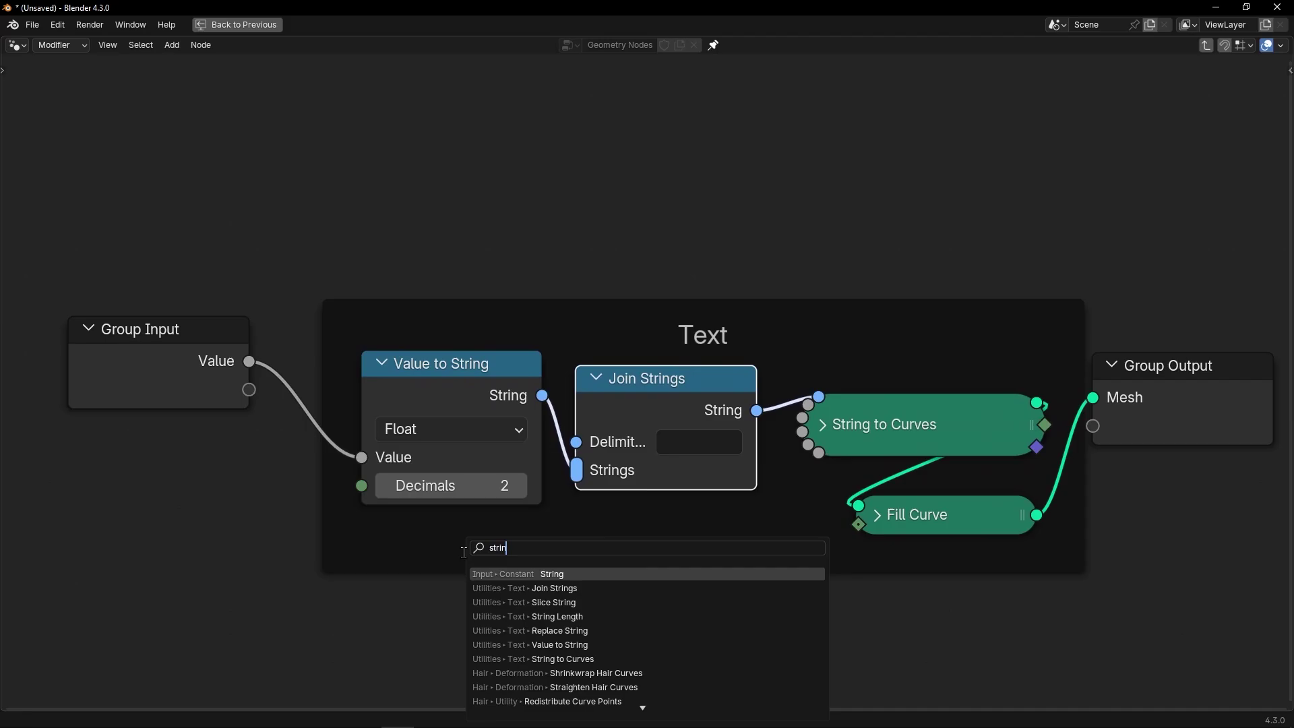
key("Return")
left_click(363, 527)
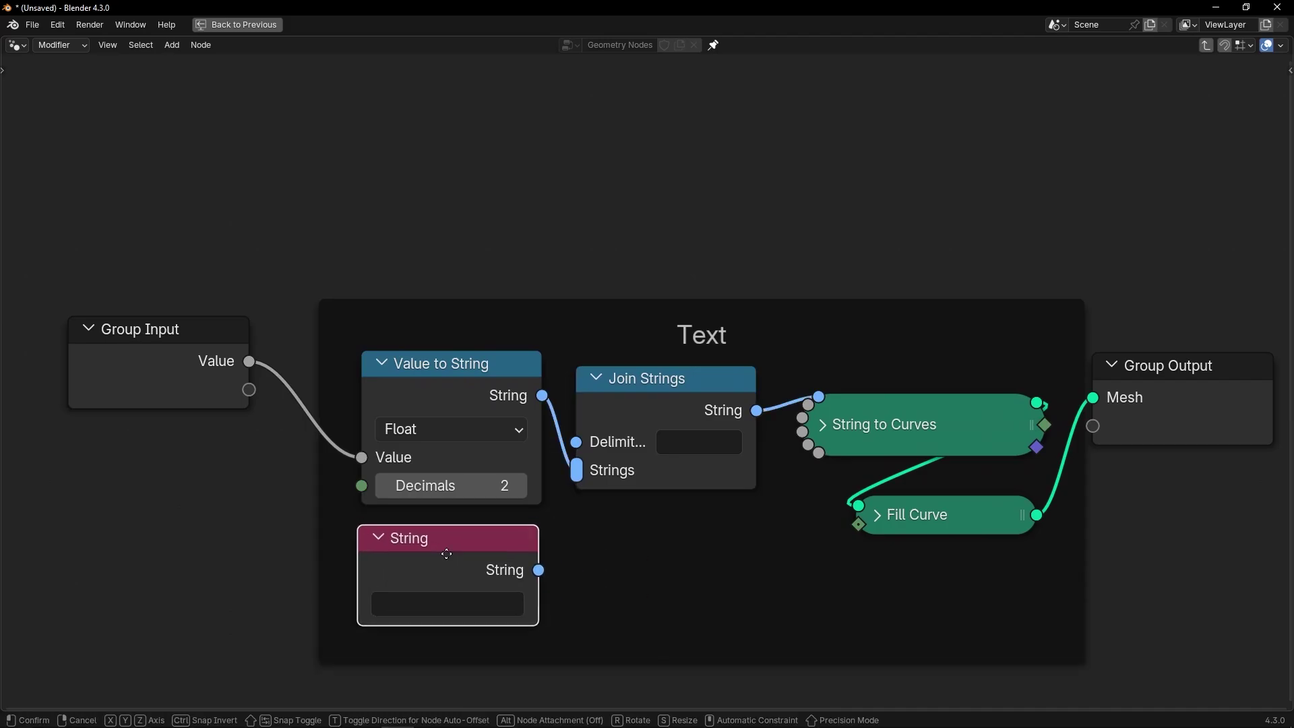
left_click_drag(539, 571, 579, 474)
key("ctrl+space")
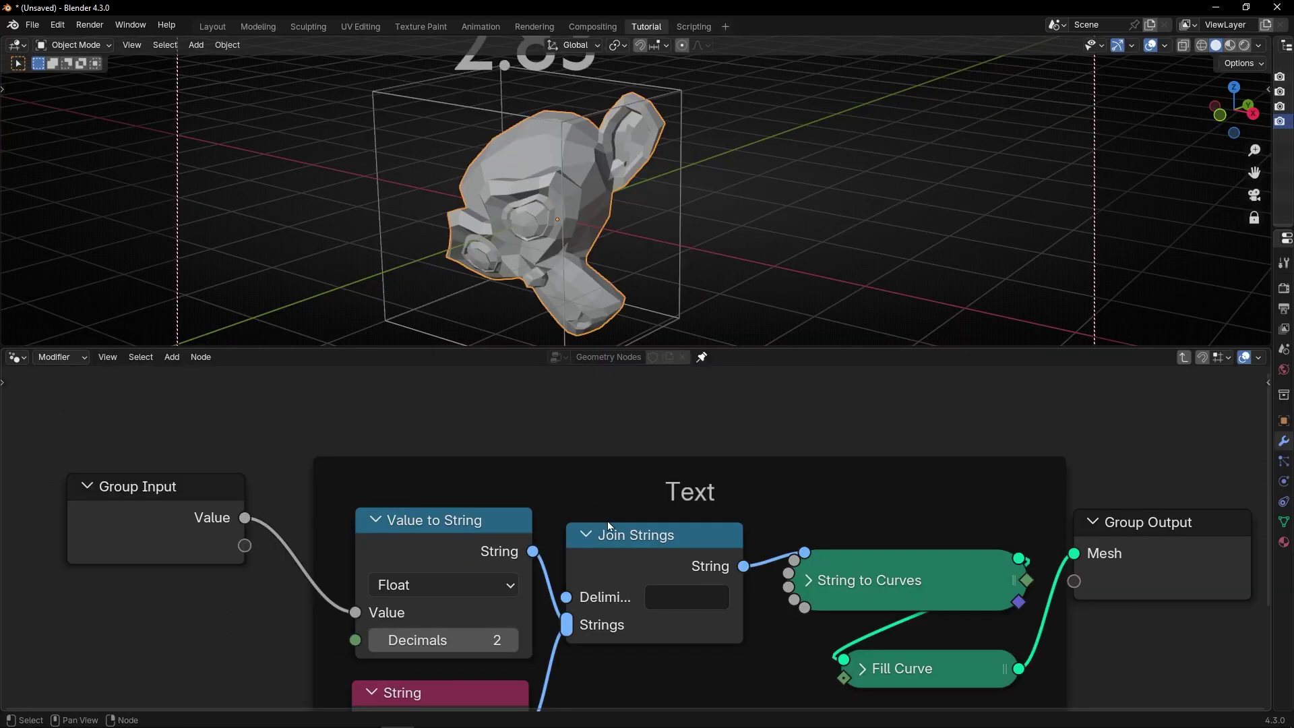
Step: In camera view, enter 'Subscribe' as the String node's text
scroll(617, 261, "down", 2)
key("KP_0")
scroll(617, 256, "down", 3)
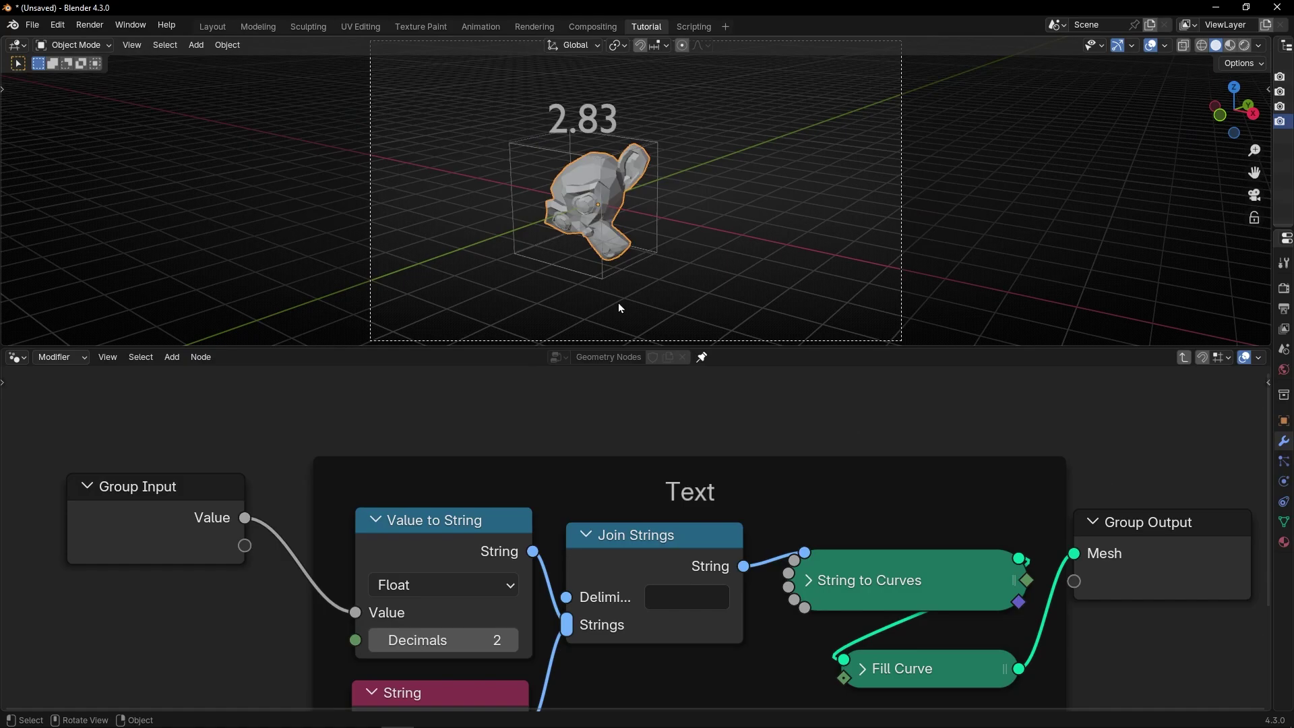
middle_click_drag(534, 685, 572, 564)
double_click(481, 637)
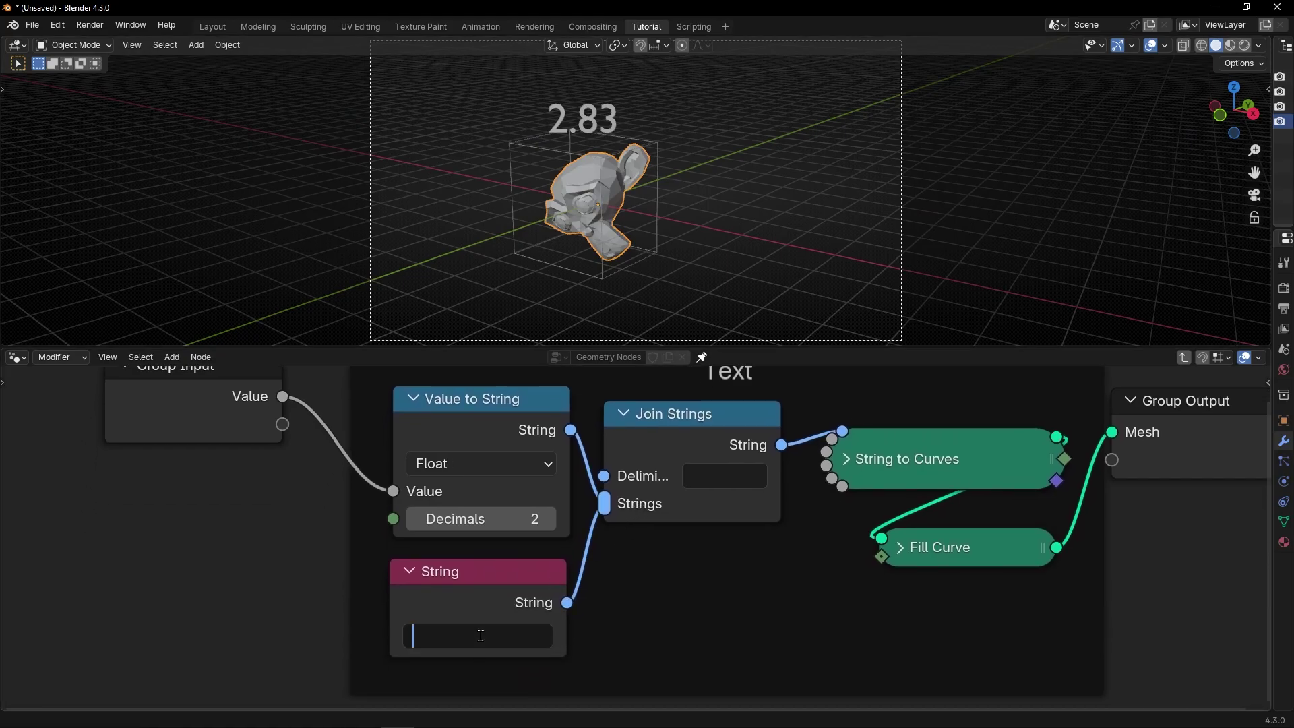
type("Subscribe")
key("Return")
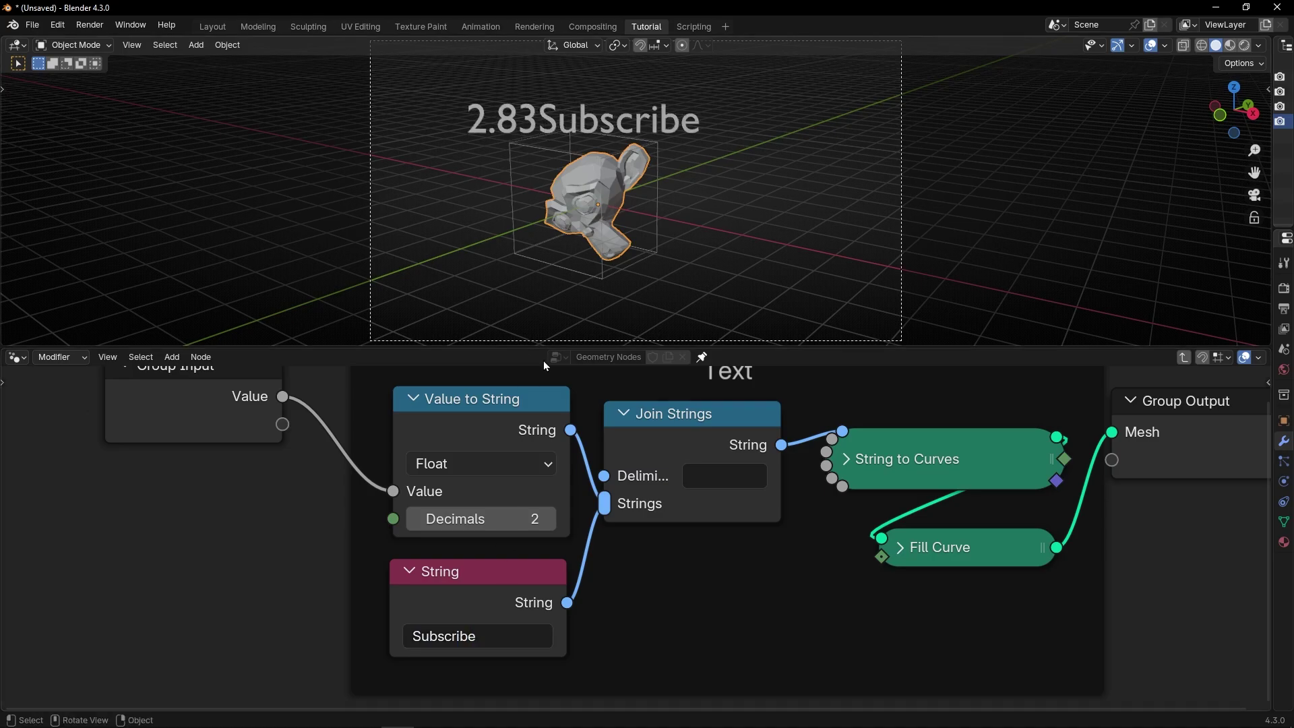
Step: Try a hyphen as the Join Strings delimiter, then change it to a space
left_click(710, 472)
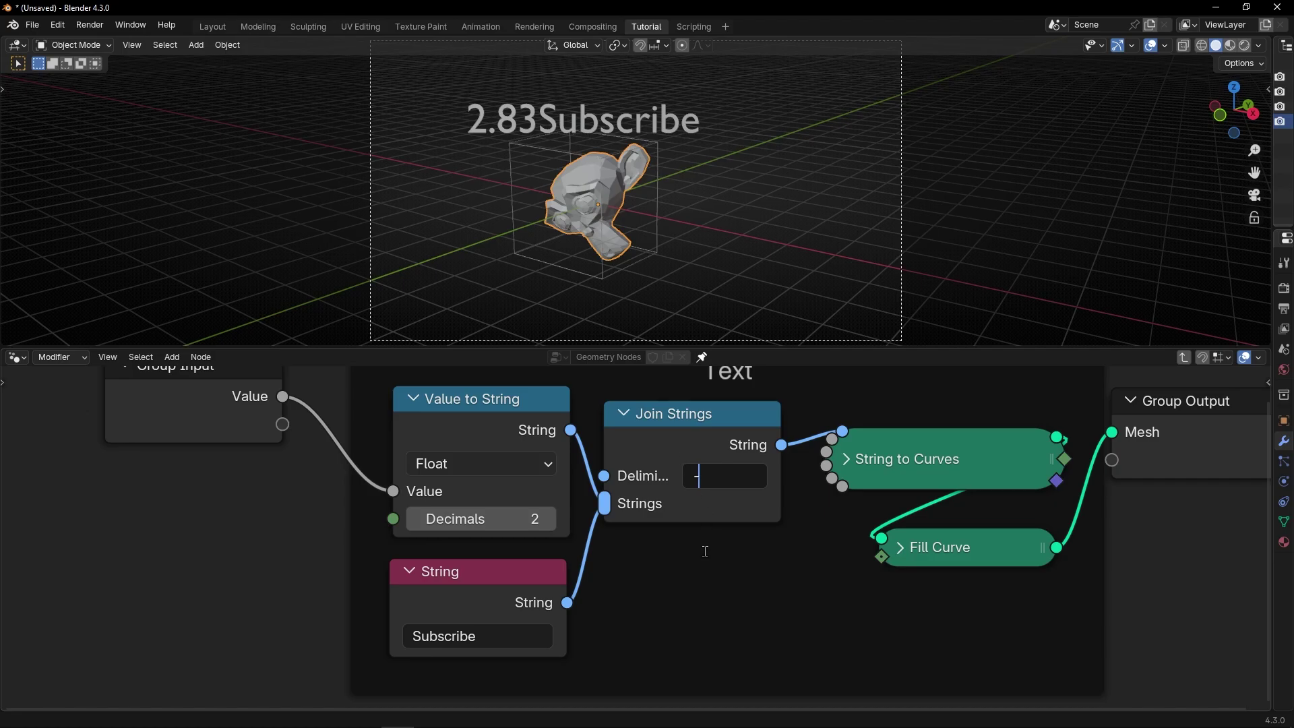
type("-")
key("Return")
left_click(714, 468)
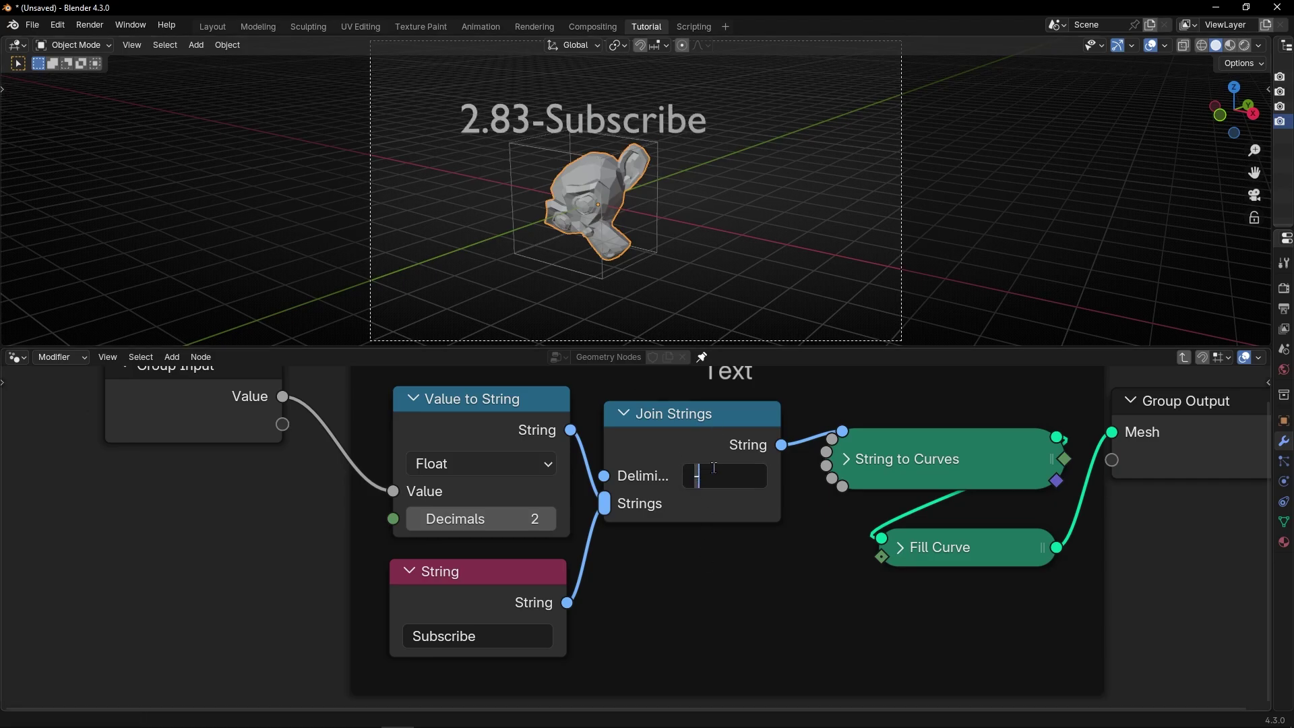
key("BackSpace")
key("Return")
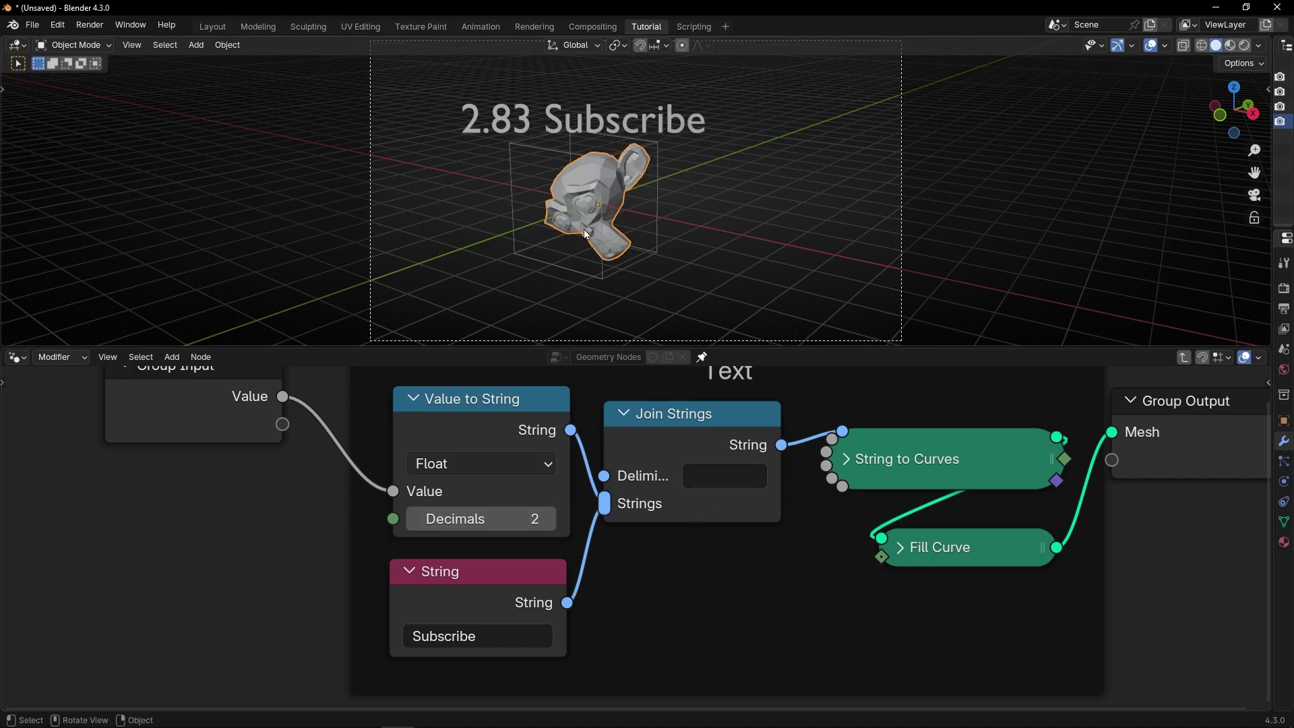
Step: Change the String node's text to 'm' so the label reads 2.83 m
left_click(488, 643)
type("m")
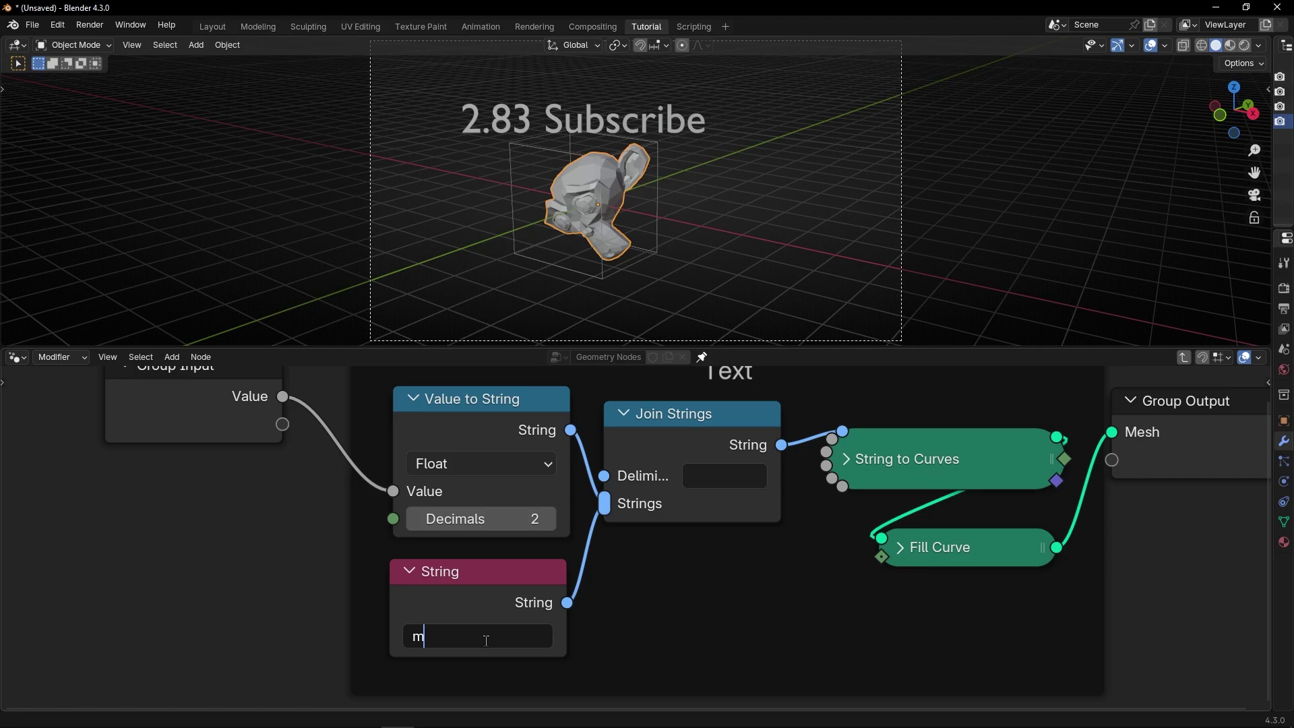
key("Return")
scroll(648, 583, "down", 2)
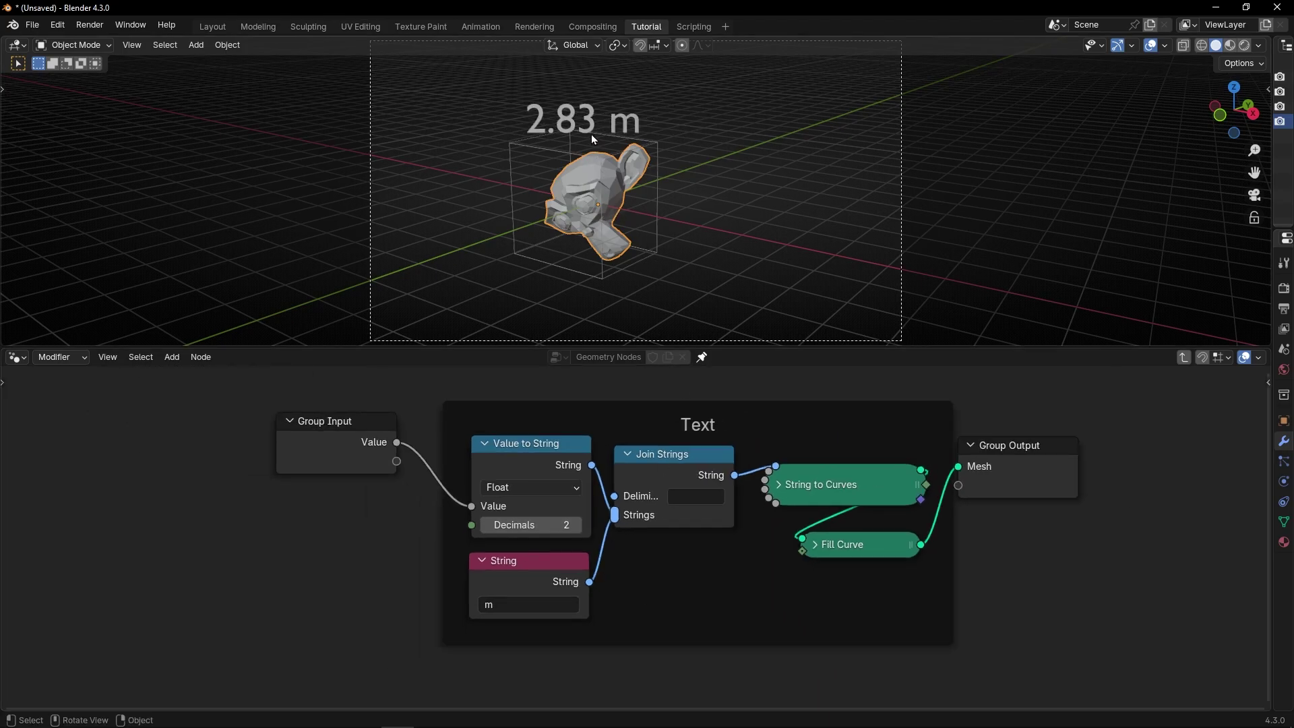
scroll(511, 424, "down", 1)
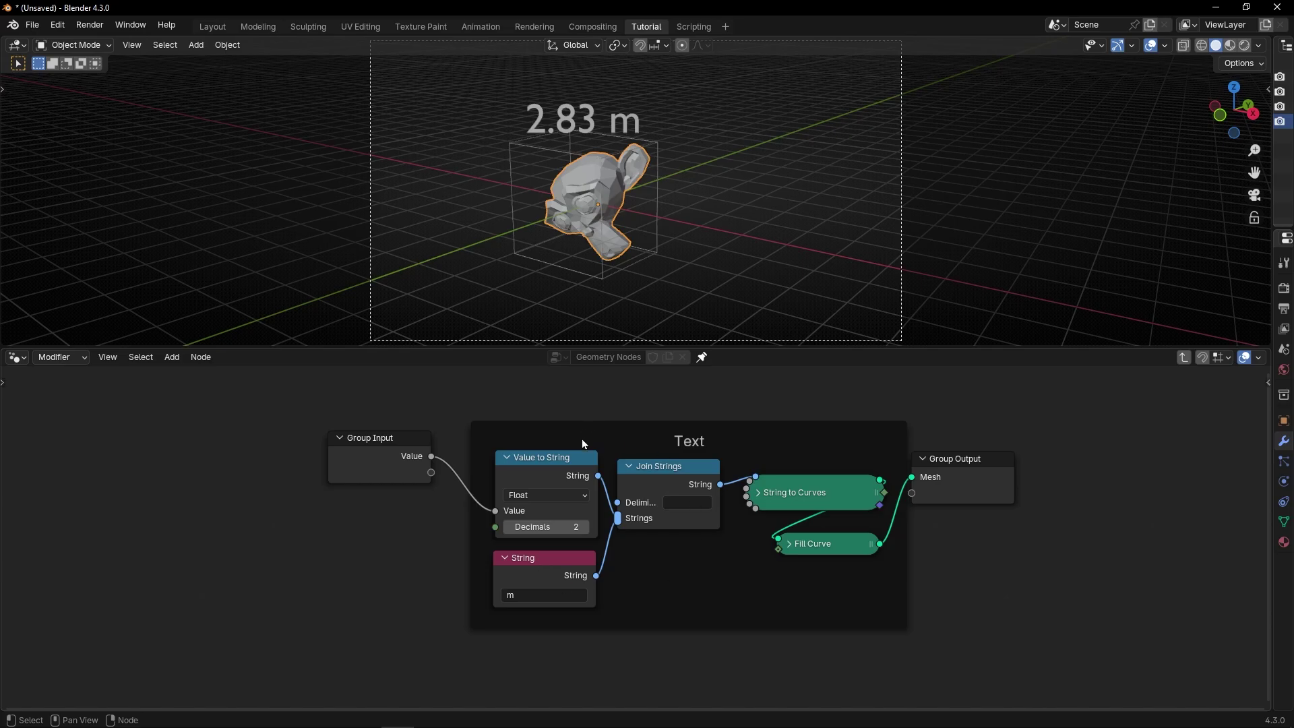
Step: Return to the parent tree and frame the text node group with the label 'Text'
left_click(1183, 358)
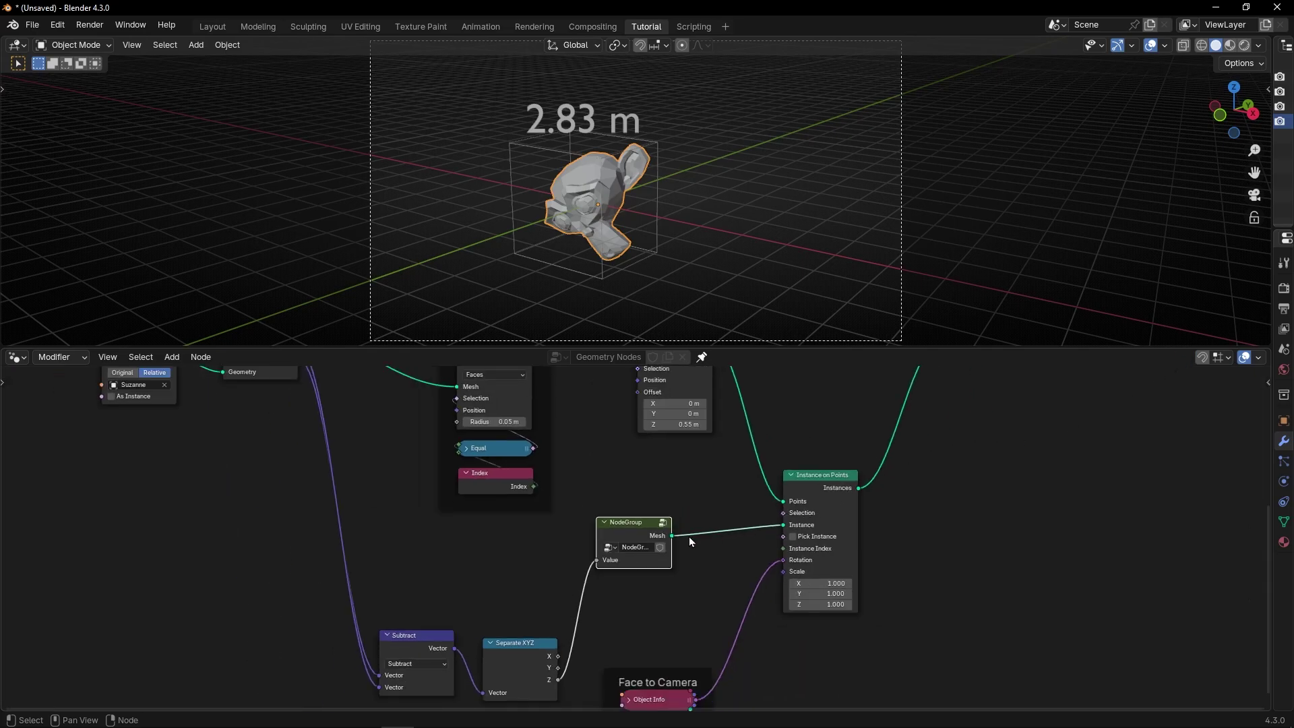
key("ctrl+j")
key("F2")
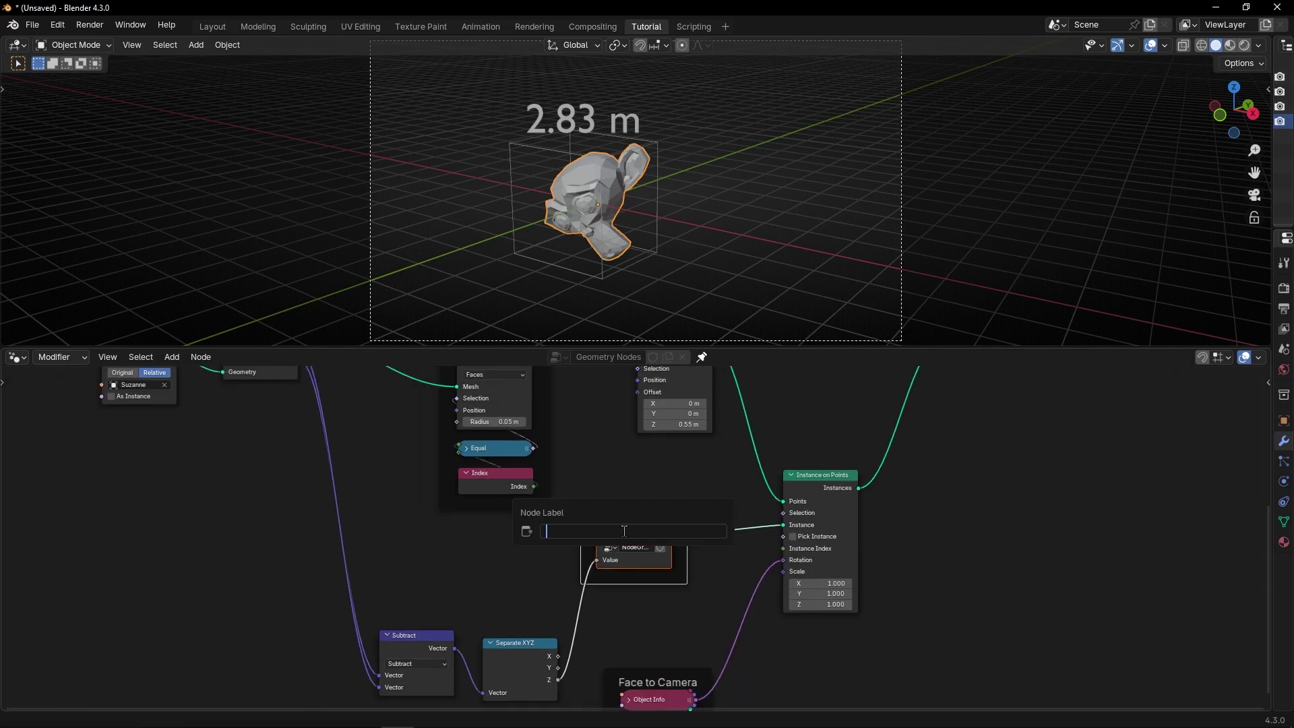
type("Text")
key("Return")
Step: Fit all nodes in a full-window editor and shift Point Top Face and Set Position up-right
key("ctrl+space")
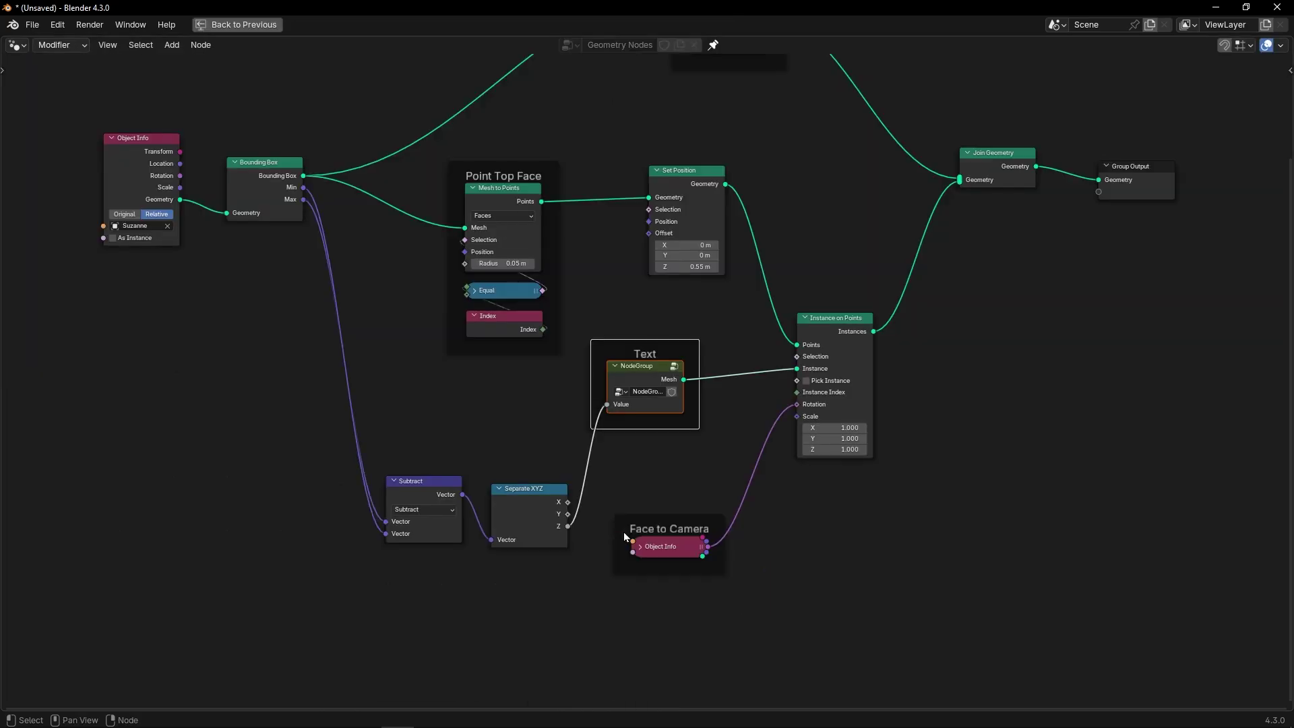
key("Home")
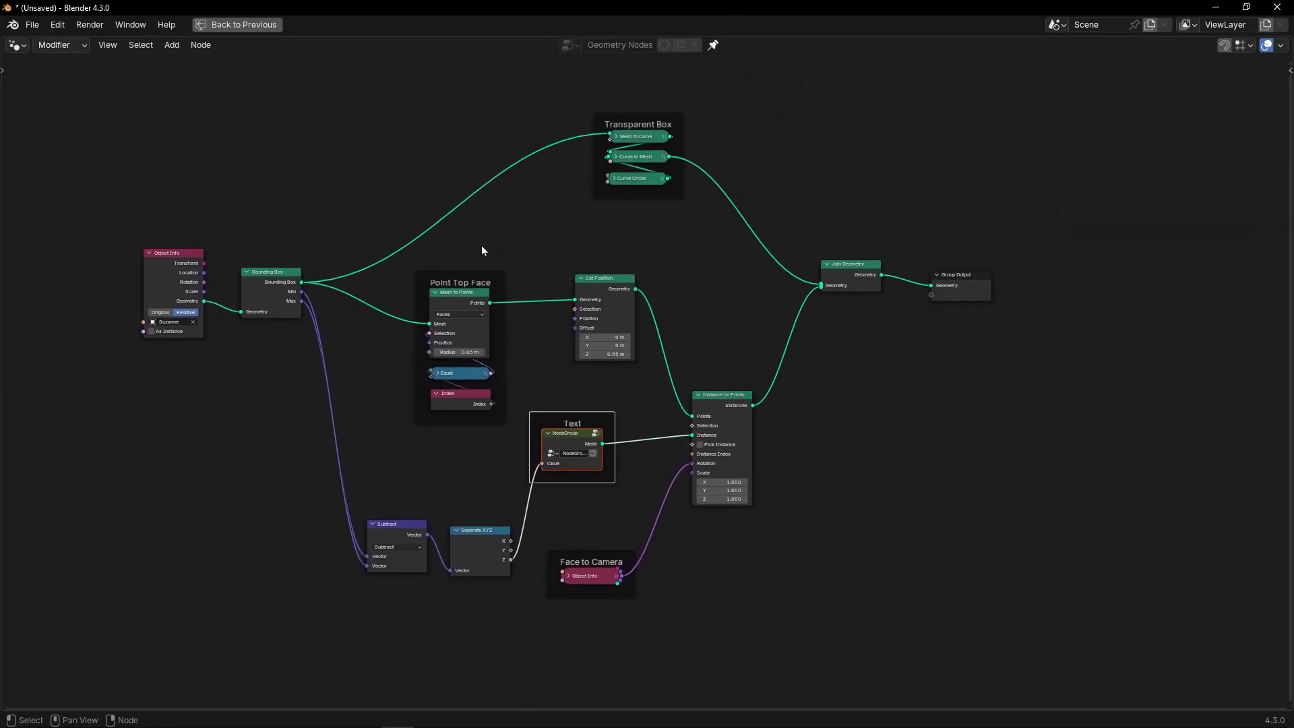
left_click_drag(410, 266, 635, 390)
key("g")
left_click(703, 359)
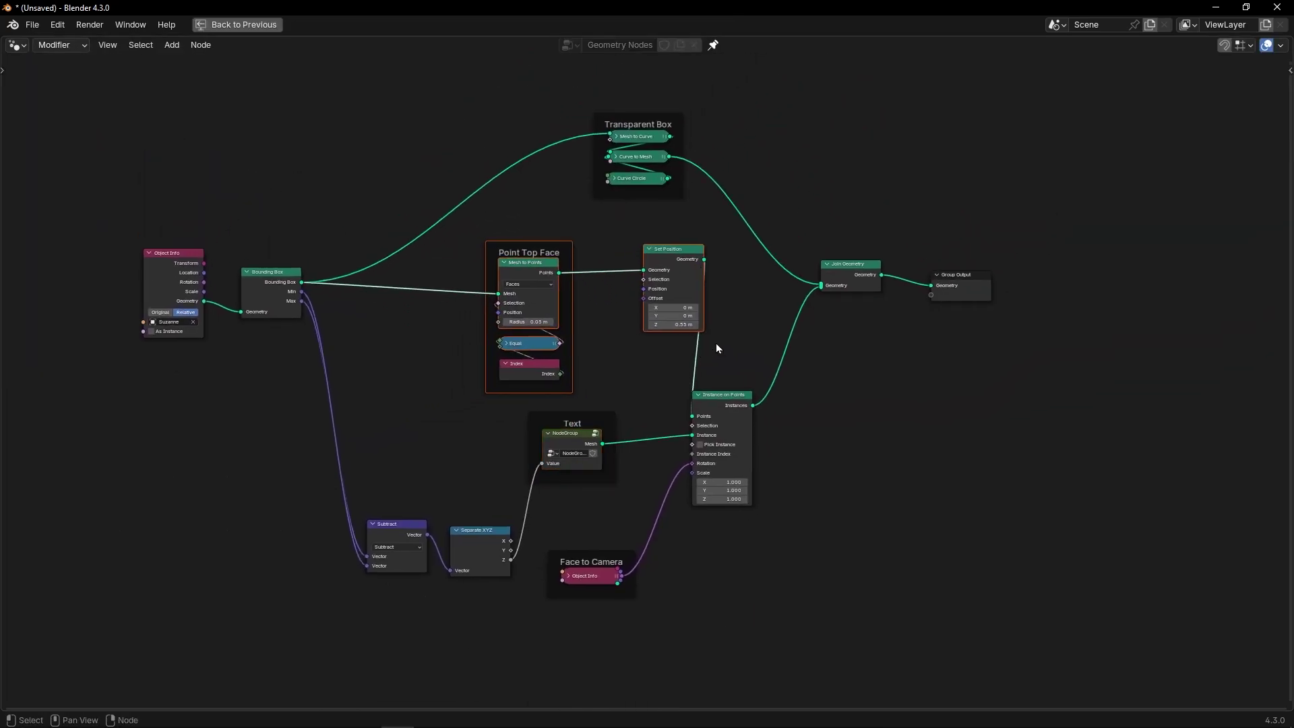
left_click_drag(652, 261, 610, 271)
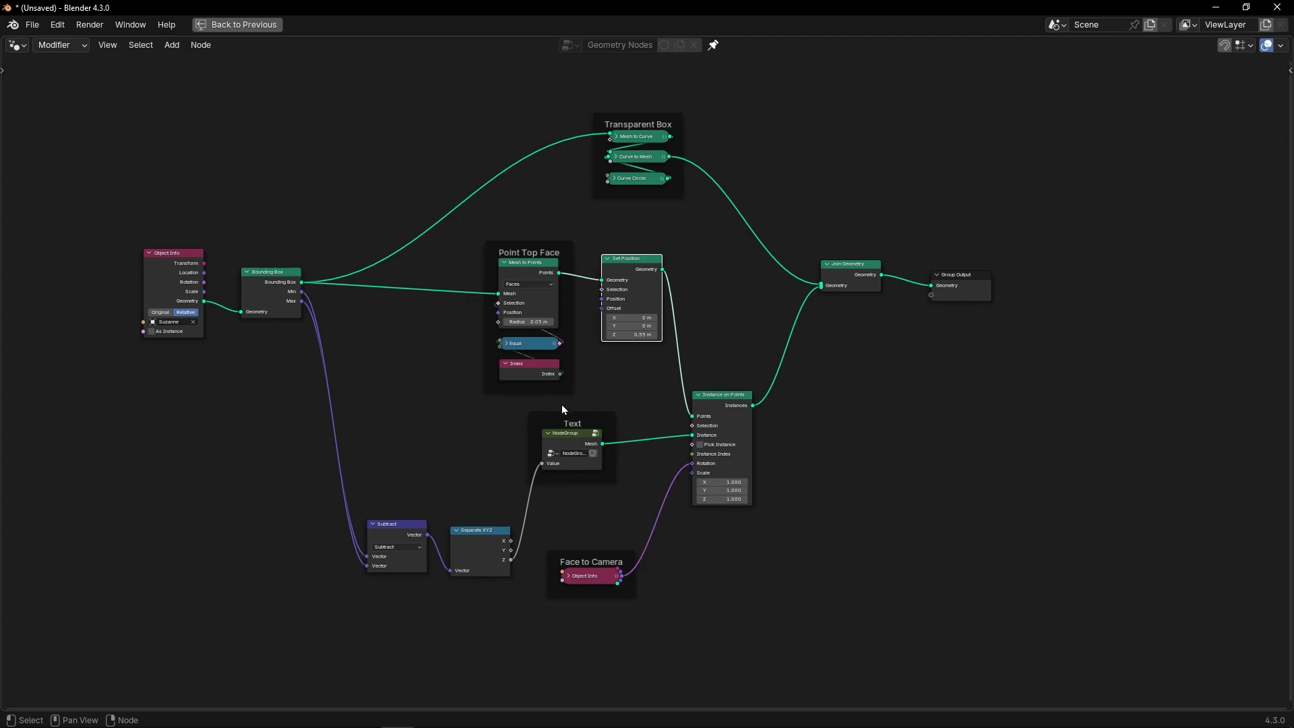
Step: Place Subtract and Separate XYZ beside the Text frame and restore the split 3D layout
left_click_drag(379, 490, 481, 584)
key("g")
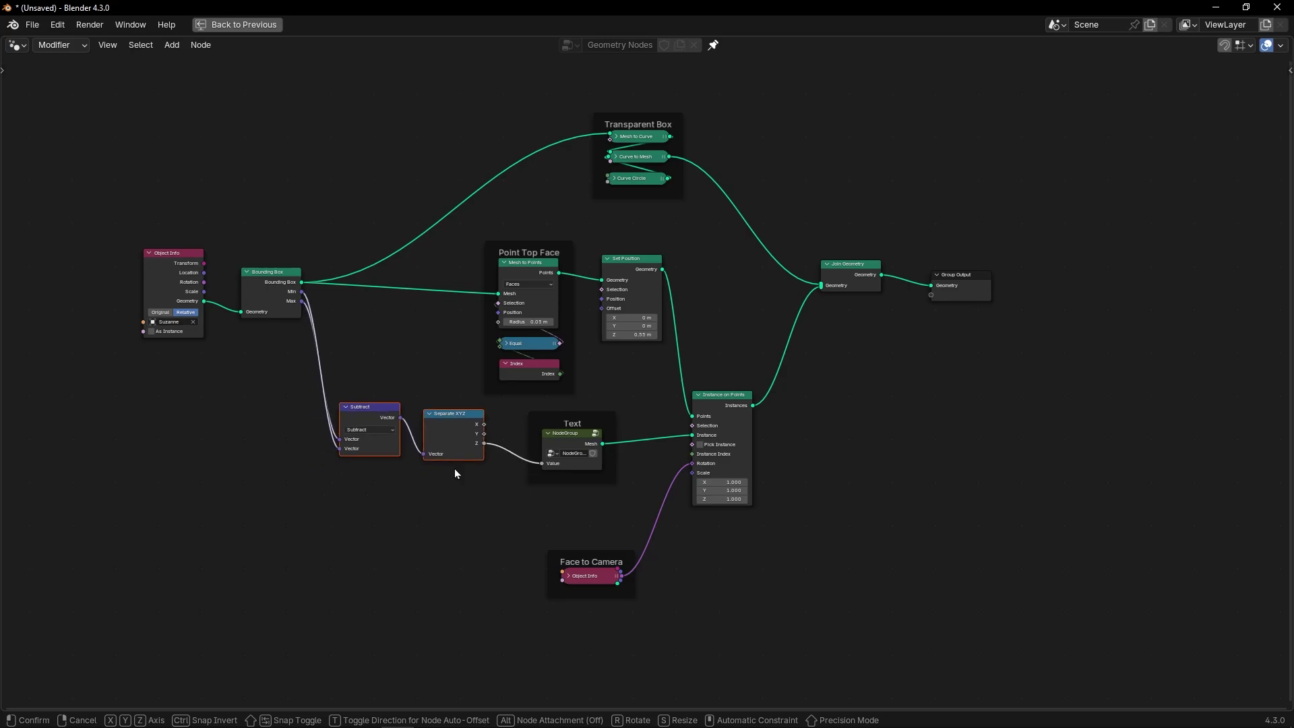
left_click(455, 468)
scroll(296, 294, "up", 2)
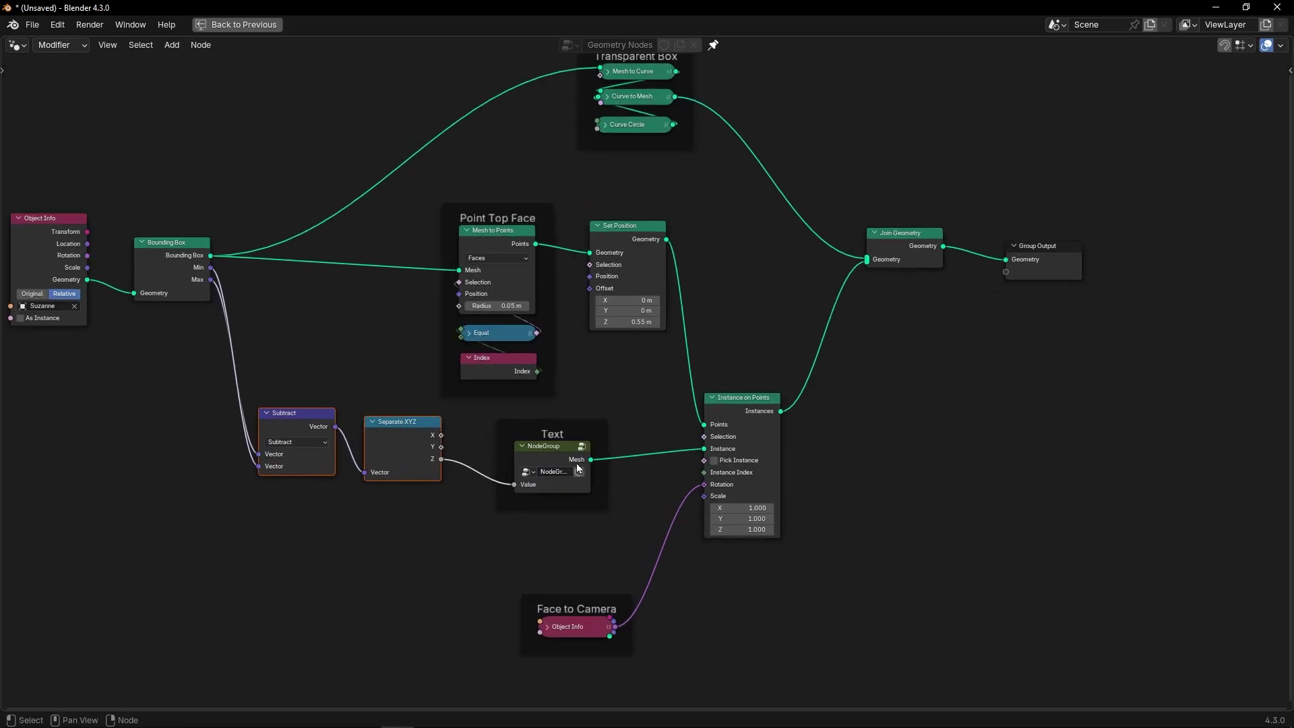
middle_click_drag(288, 306, 290, 394)
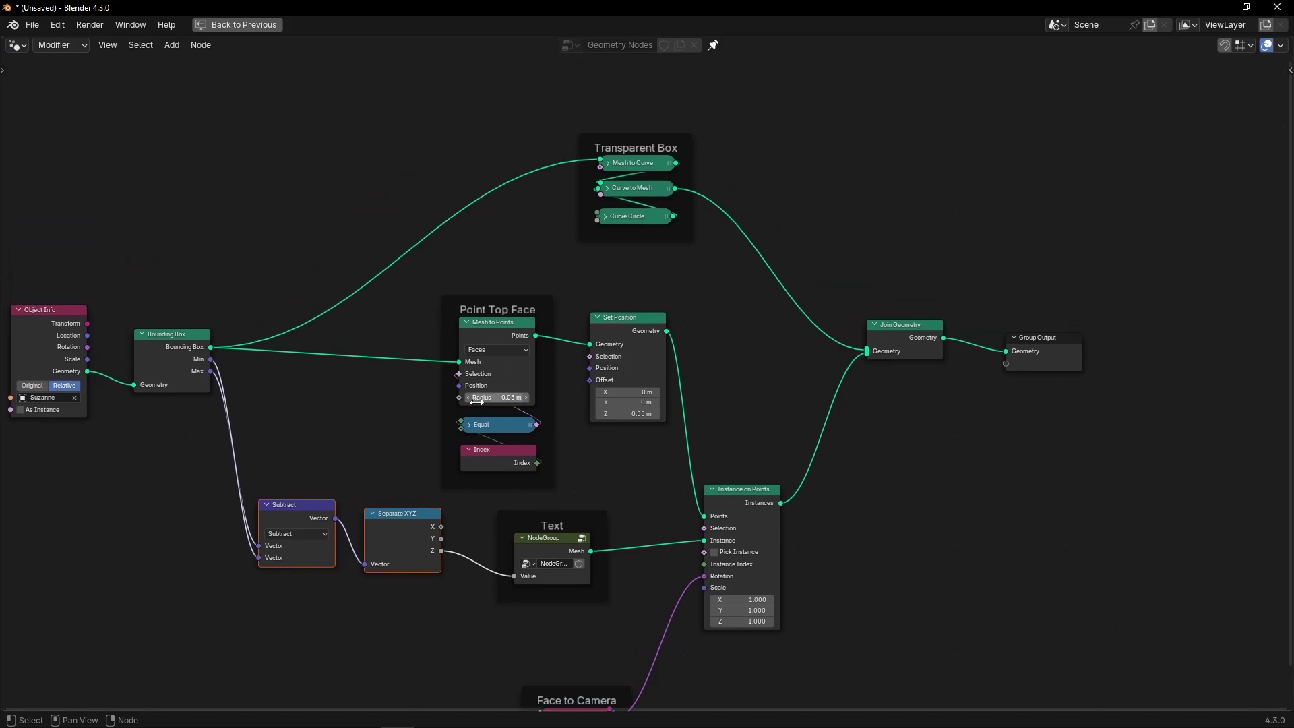
key("ctrl+space")
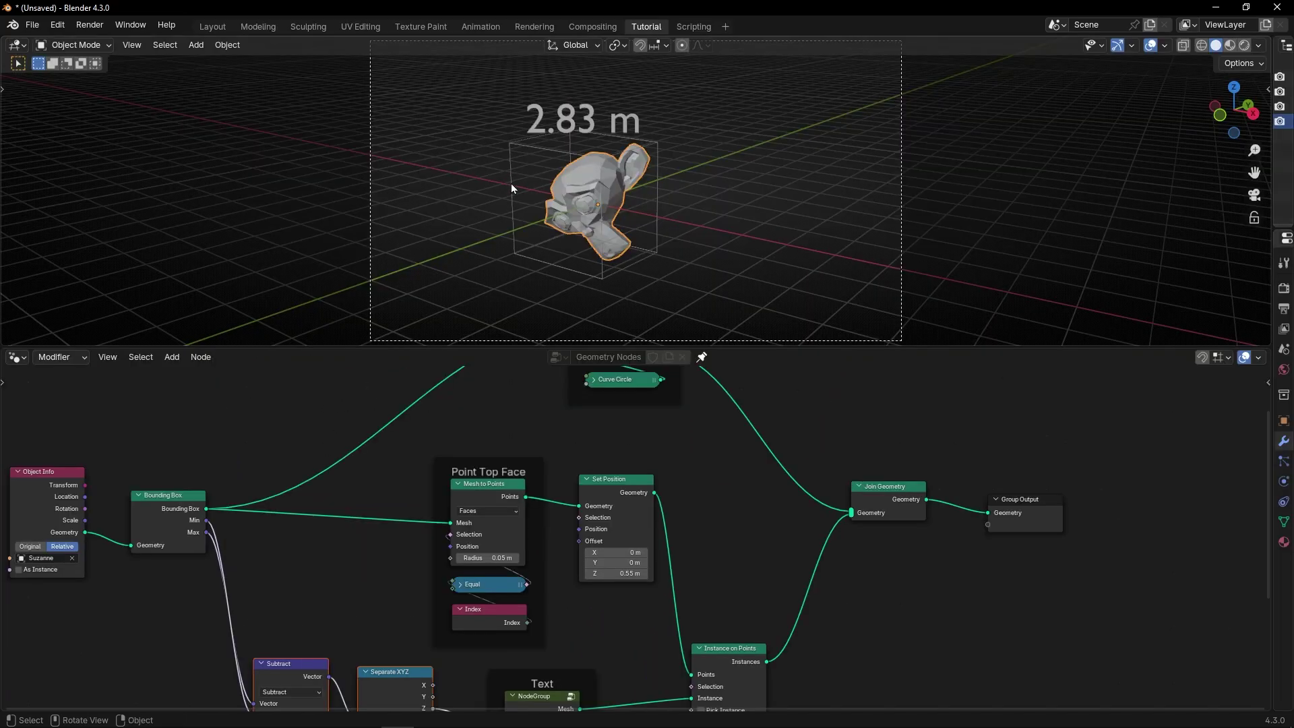
Step: Maximize the 3D viewport, select Suzanne and start rotating it freely
key("ctrl+space")
scroll(585, 424, "up", 4)
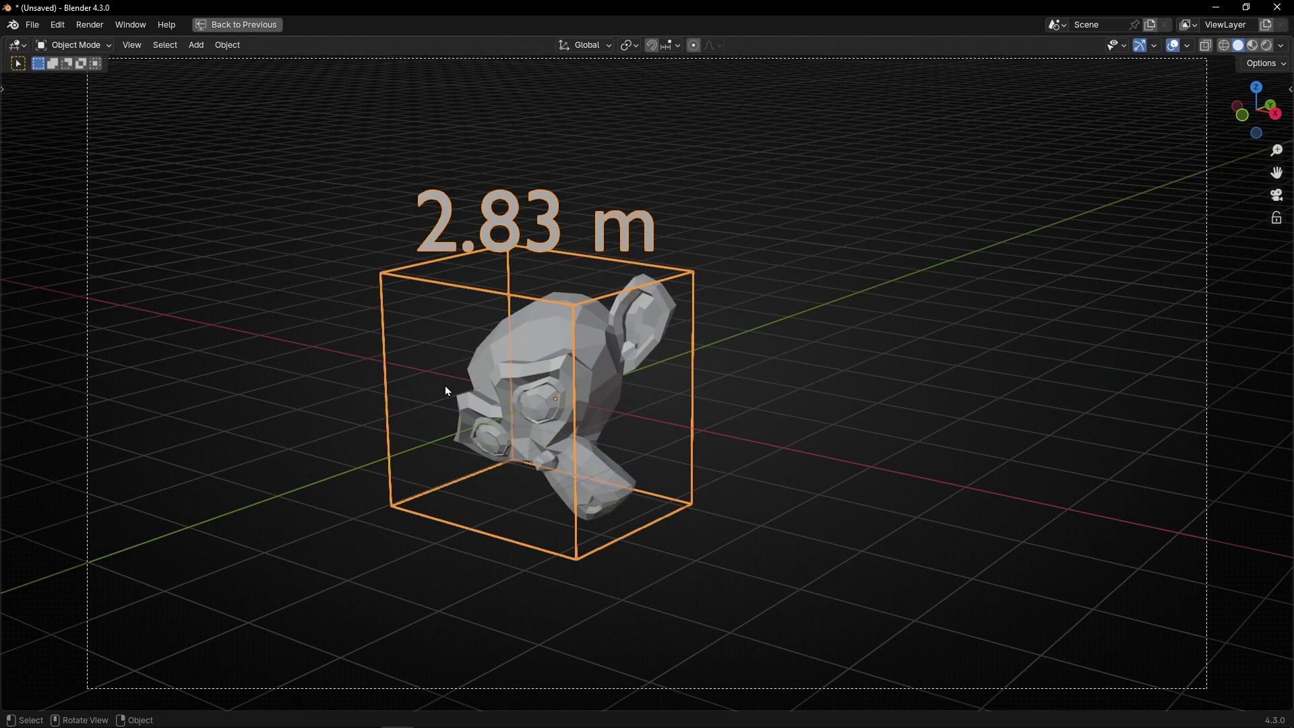
left_click(547, 383)
key("r")
key("r")
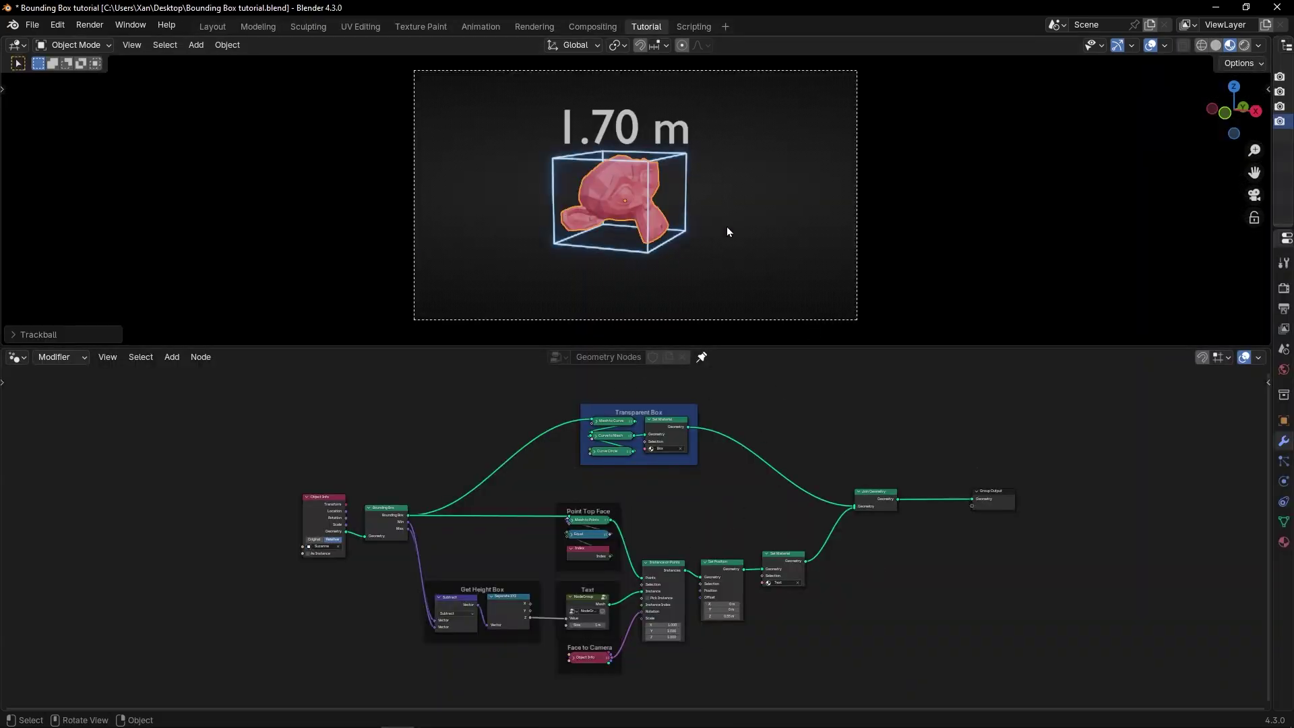
key("ctrl+space")
scroll(670, 361, "up", 4)
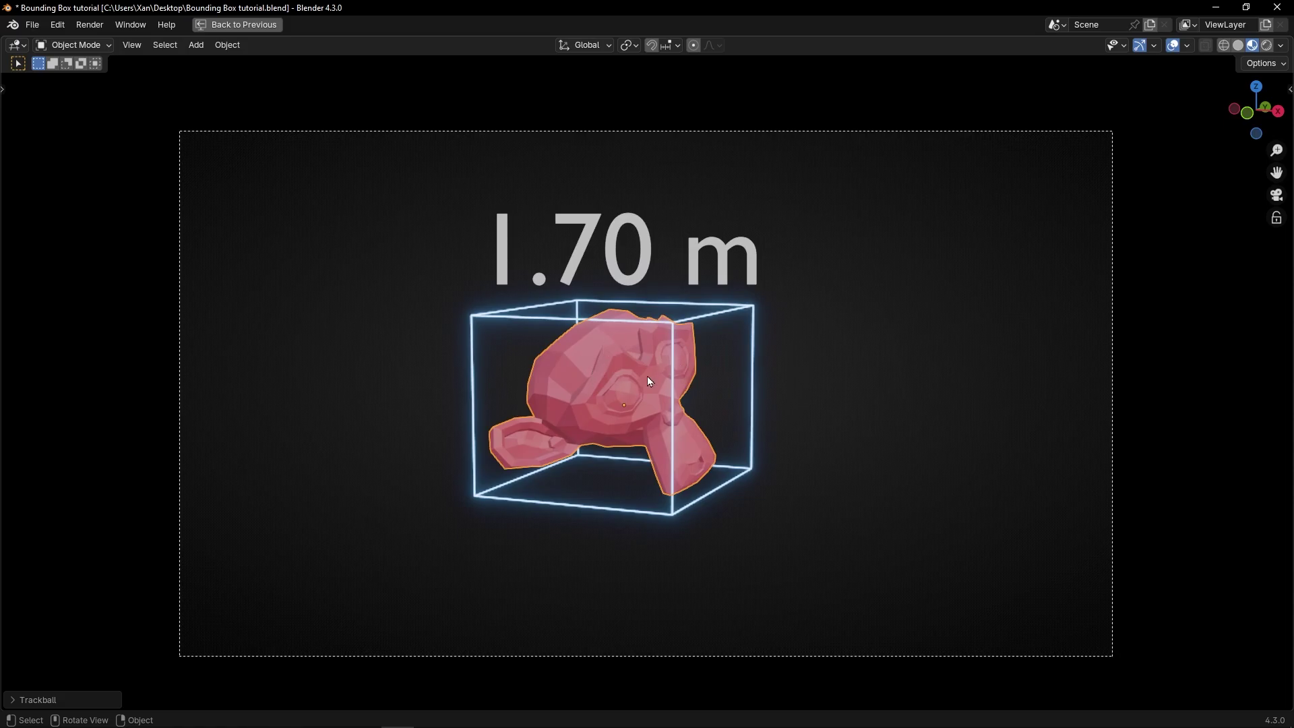
Step: From camera view, trackball-rotate Suzanne so the label reads 2.03 m, then restore the split view
middle_click_drag(690, 360, 714, 379)
key("KP_0")
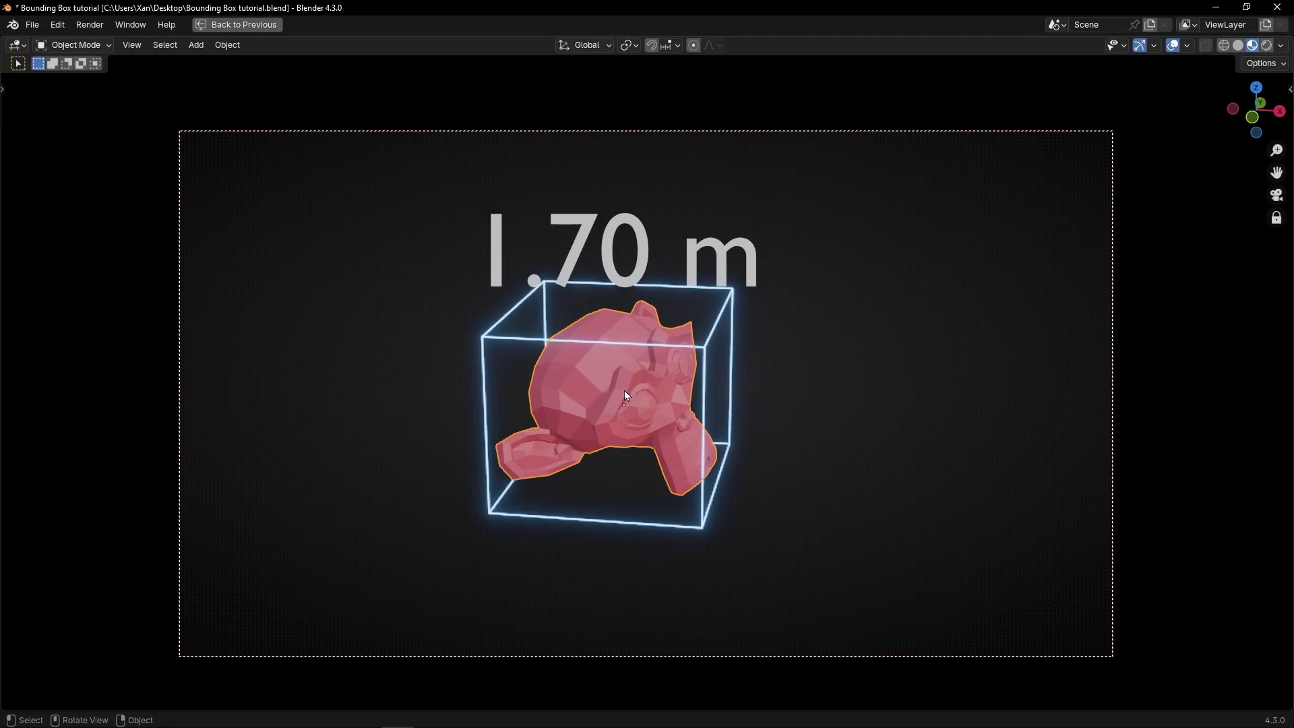
middle_click_drag(624, 395, 701, 344)
key("r")
key("r")
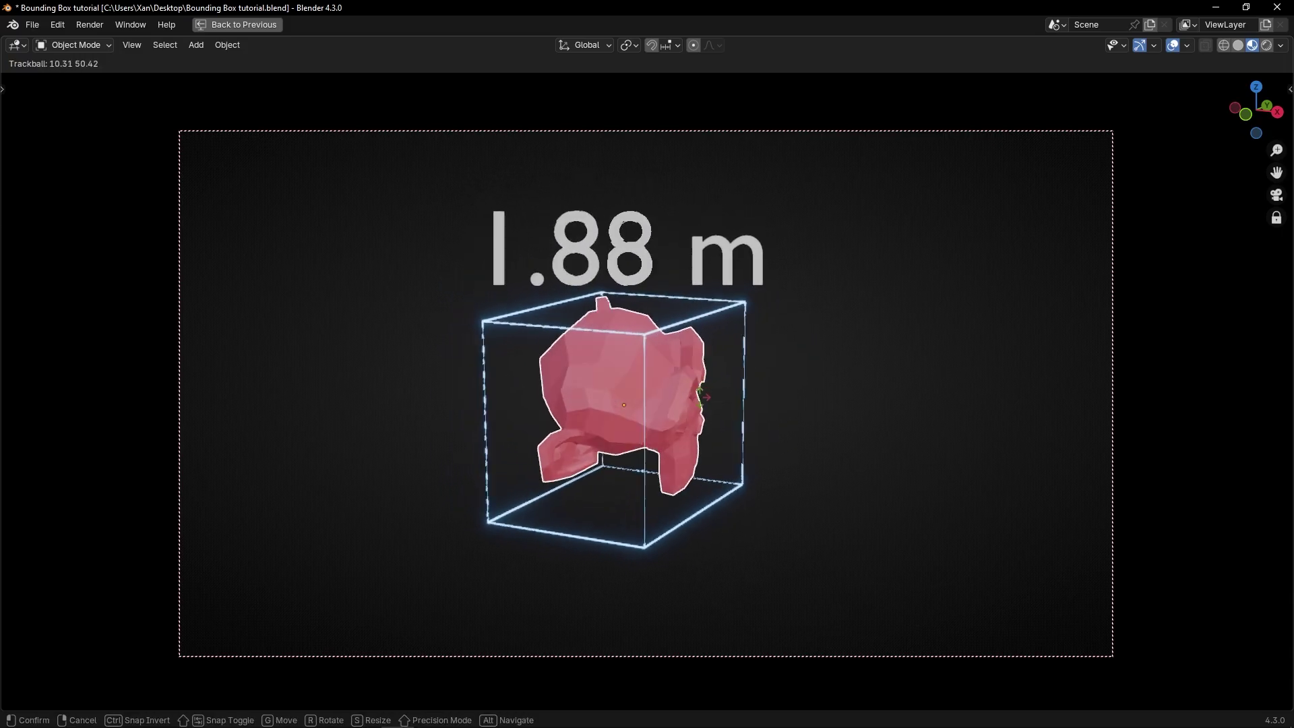
left_click(644, 410)
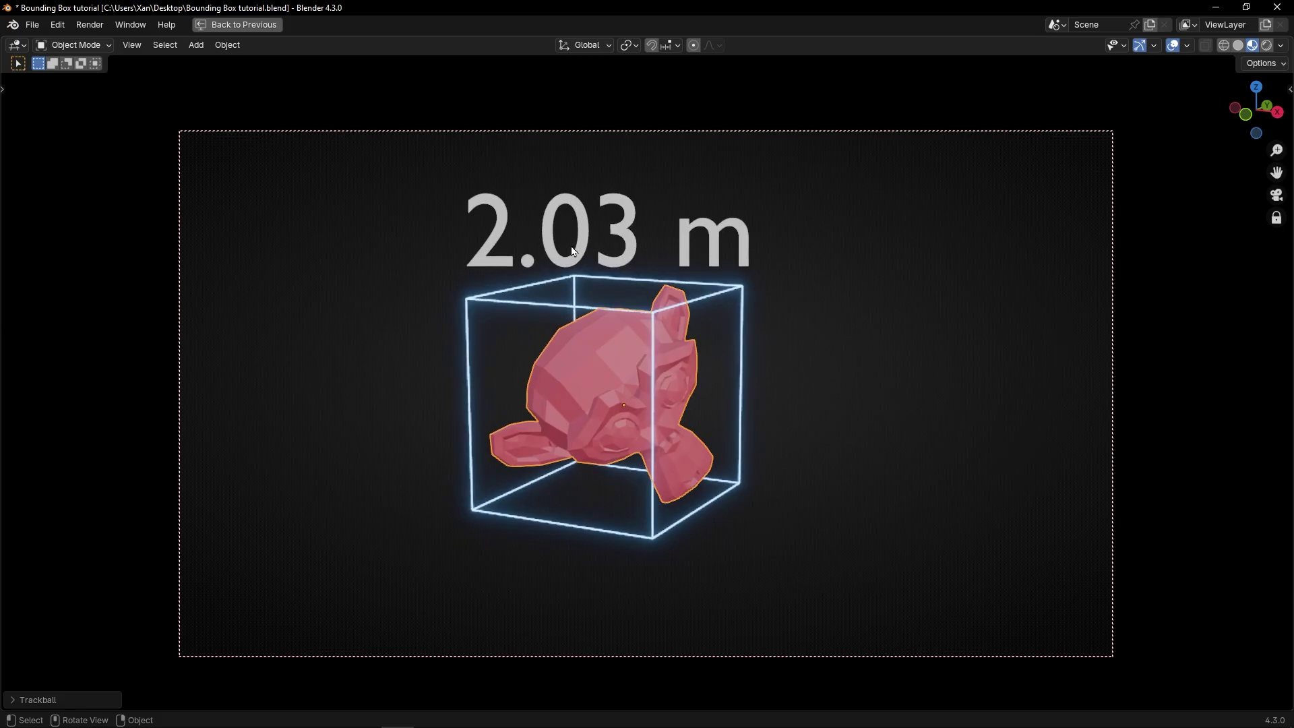
key("ctrl+space")
scroll(607, 570, "up", 6)
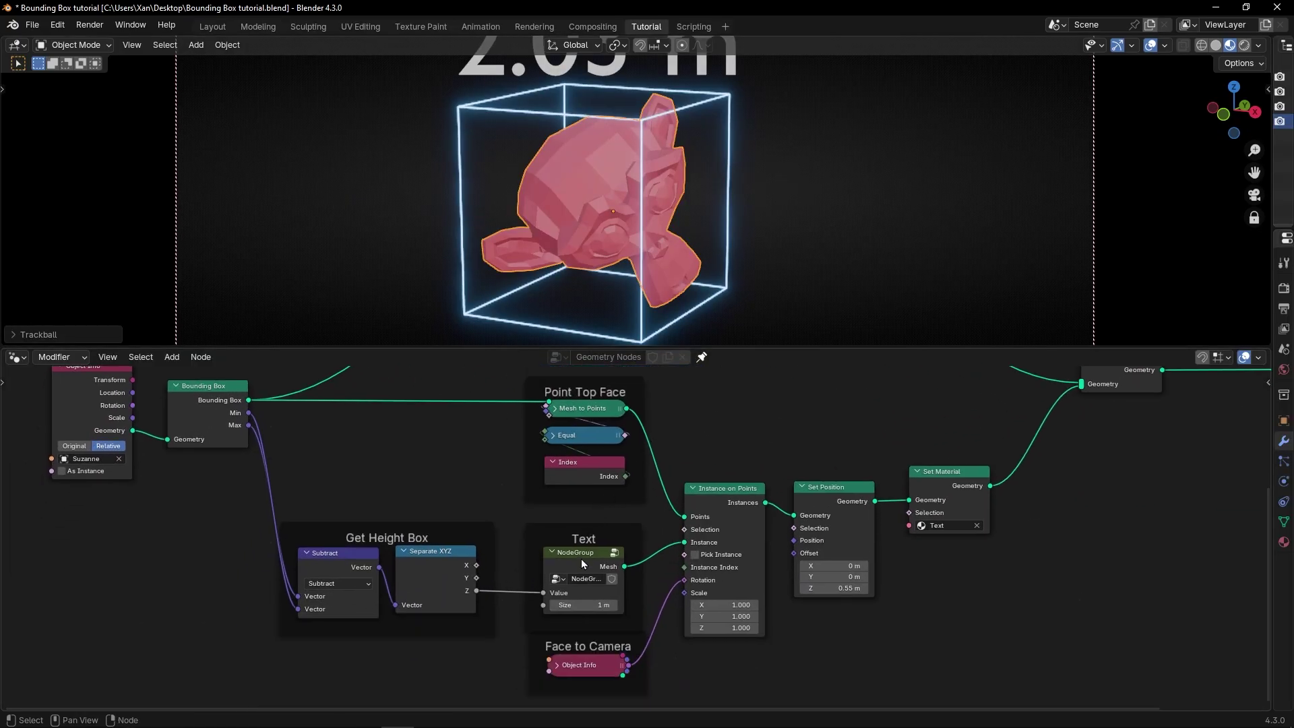
Step: Look inside the Text node group and return to the main node graph
left_click(581, 560)
key("Tab")
scroll(637, 558, "up", 3)
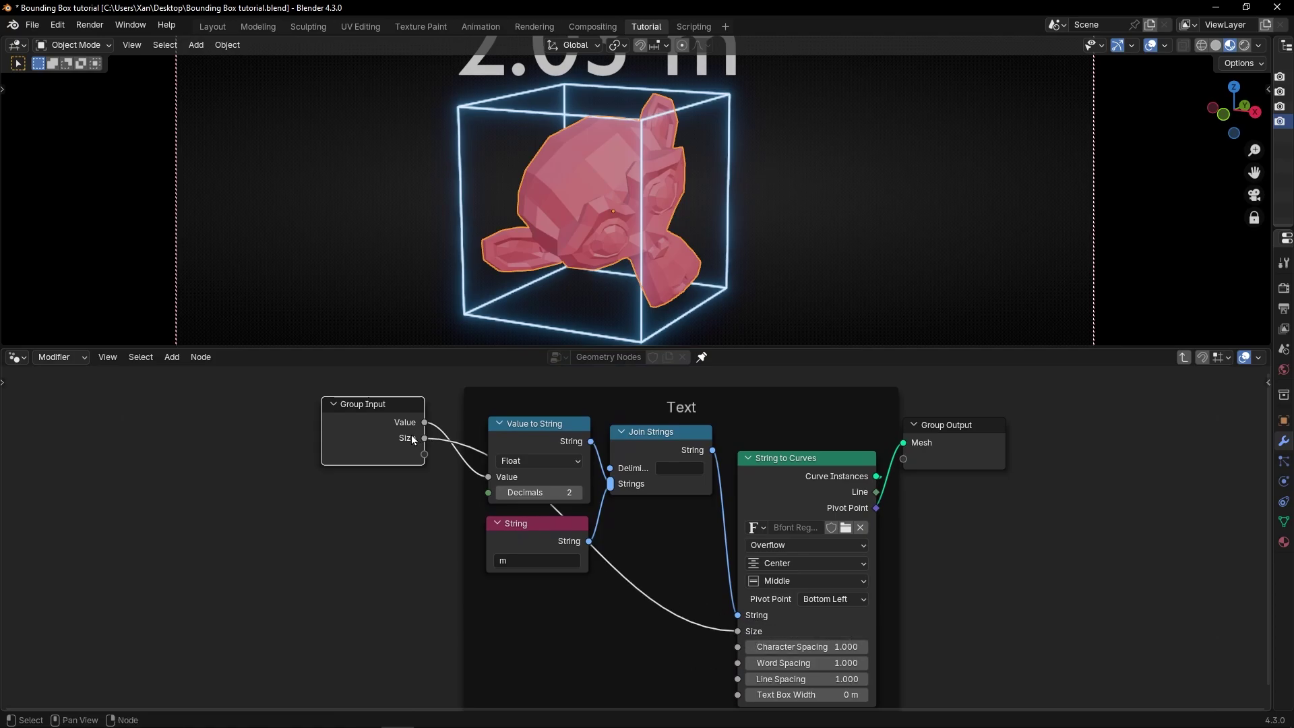
key("Tab")
scroll(590, 604, "up", 2)
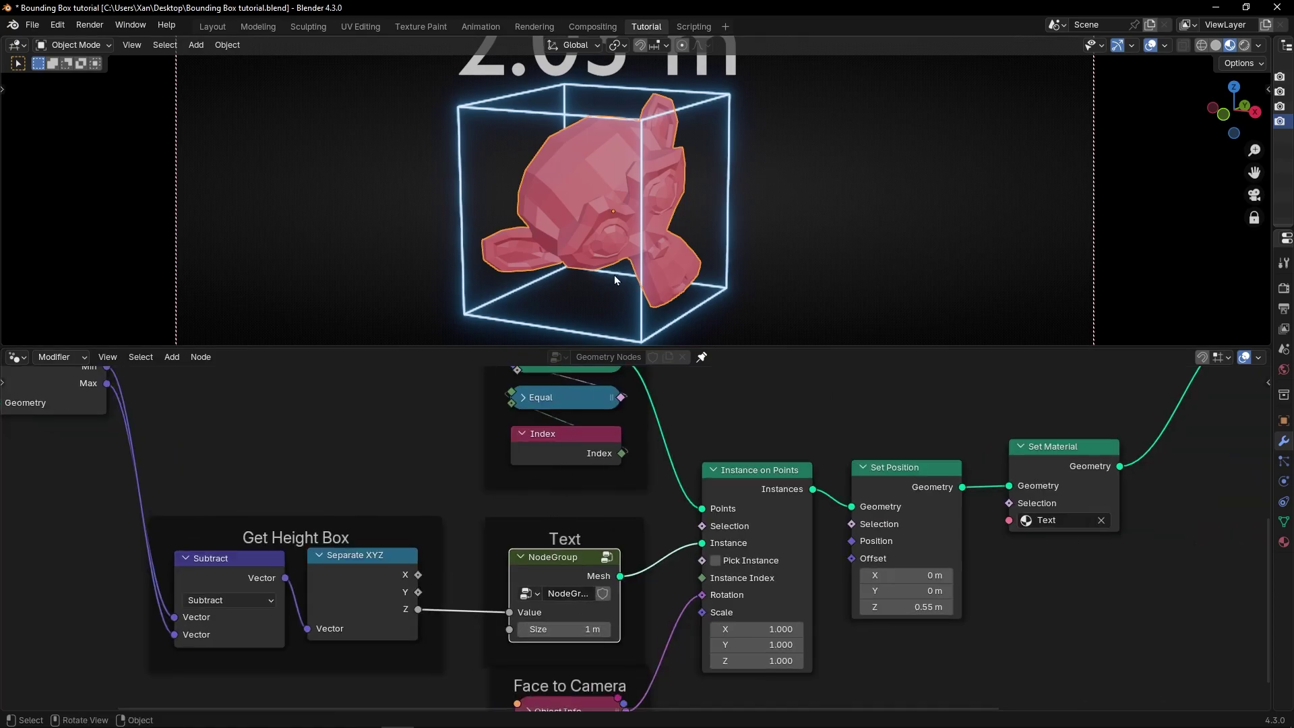
scroll(615, 278, "down", 2)
Step: Shrink the label Size to 0.59 m and raise the Set Position Z offset to 0.62 m
left_click_drag(566, 629, 526, 629)
scroll(611, 464, "down", 2)
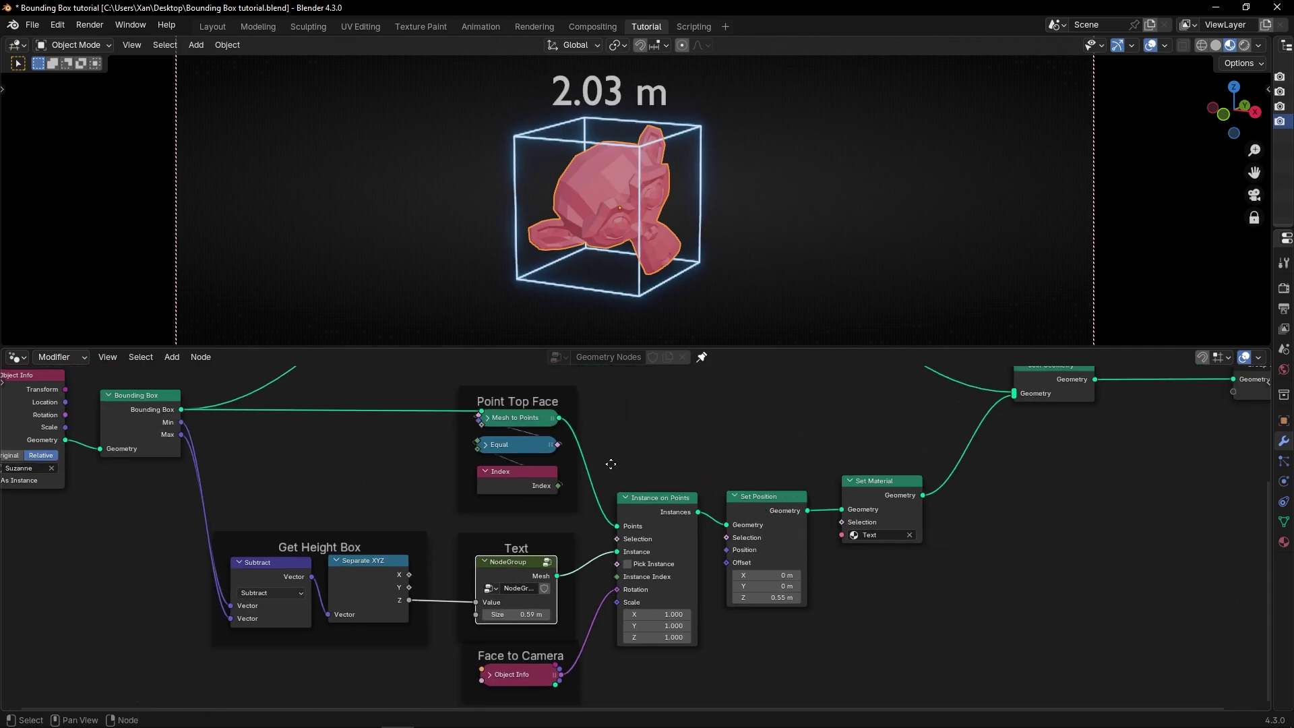
middle_click_drag(610, 463, 605, 468)
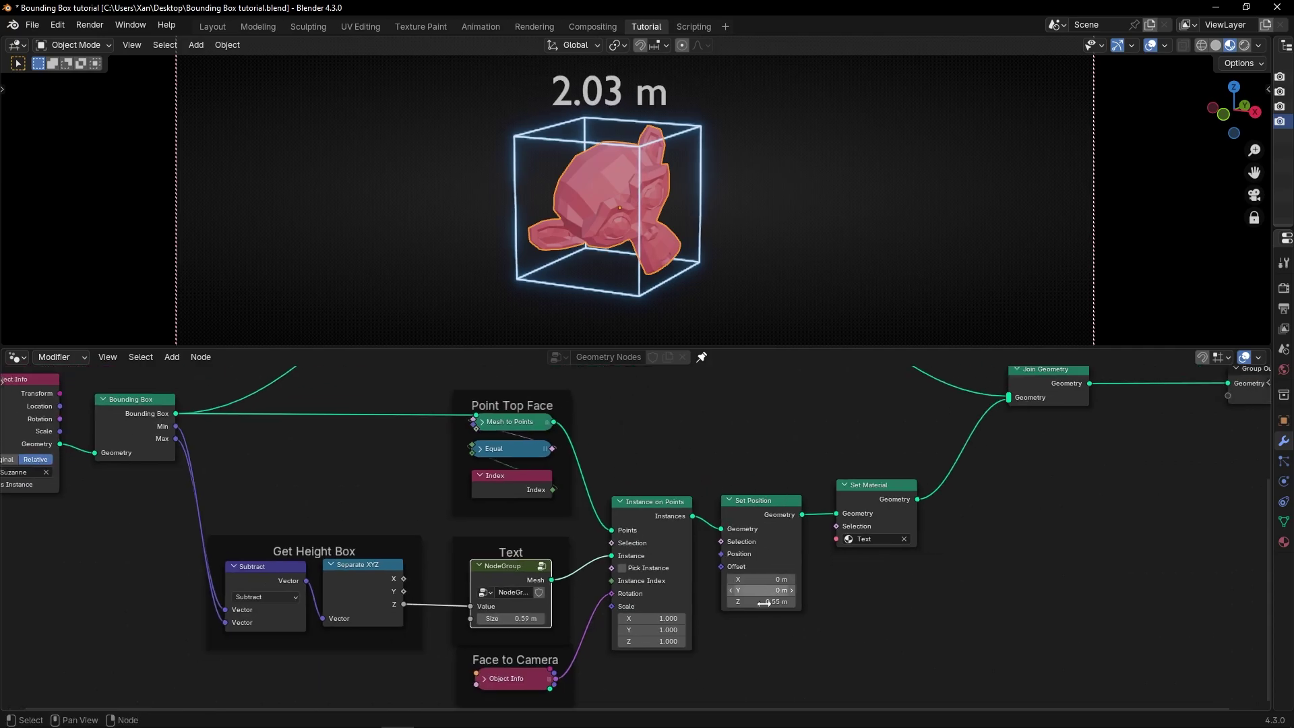
left_click_drag(764, 604, 785, 603)
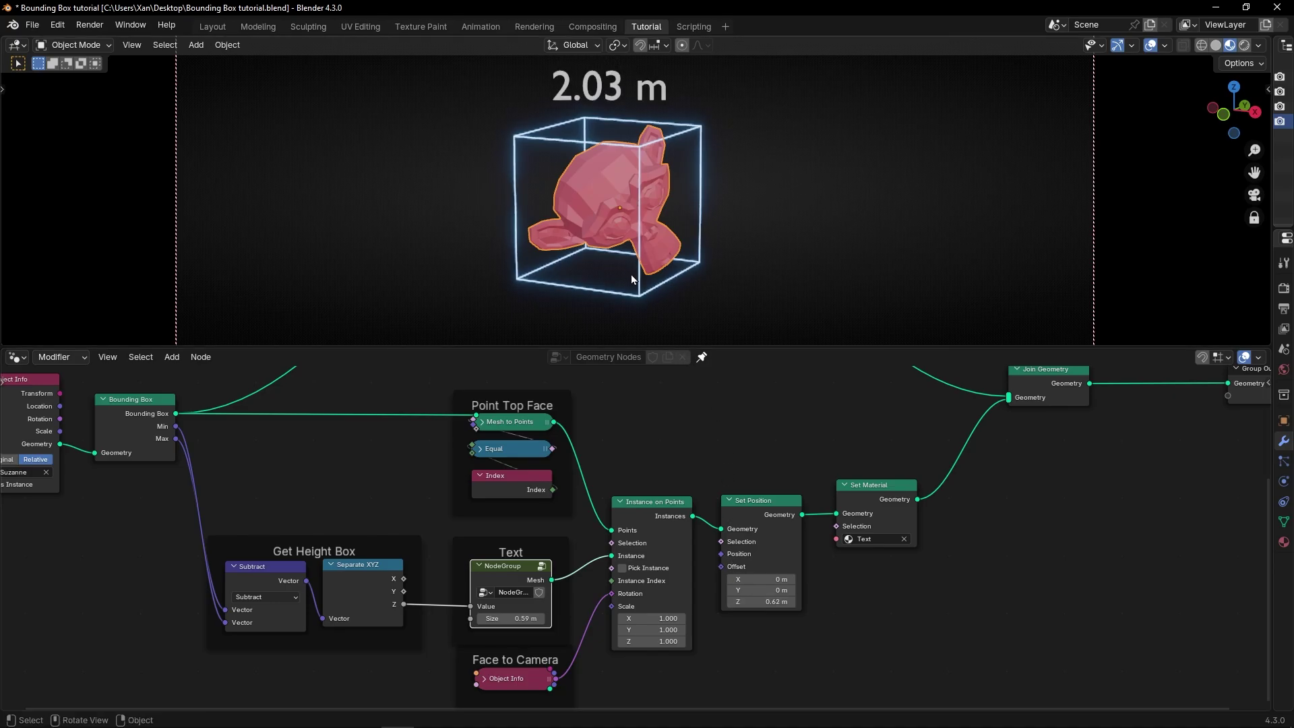
Step: Trackball-rotate Suzanne twice in the maximized view (label 1.71 m), then switch to the Layout workspace
key("ctrl+space")
key("r")
key("r")
left_click(621, 410)
mouse_move(622, 410)
middle_mouse_down()
mouse_move(759, 348)
mouse_move(634, 431)
middle_mouse_up()
key("r")
key("r")
left_click(786, 411)
scroll(787, 411, "up", 2)
middle_click_drag(657, 389, 618, 356)
left_click(618, 356)
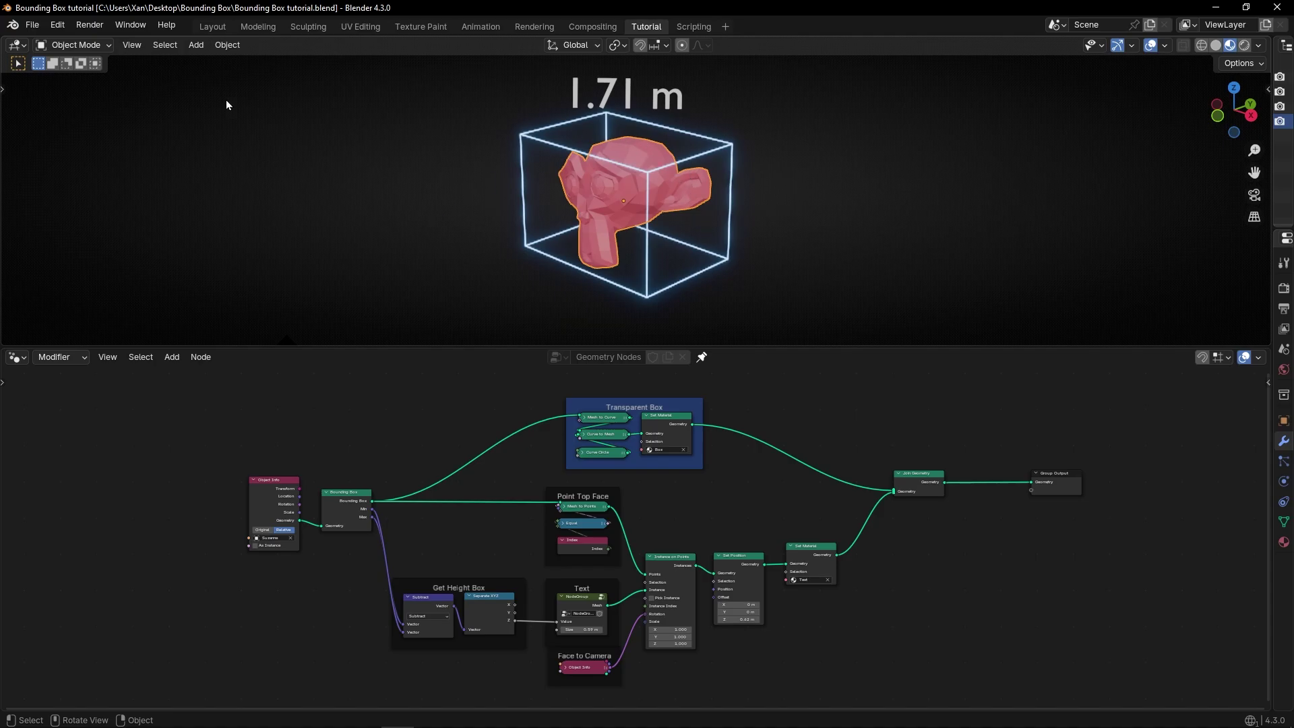
left_click(222, 31)
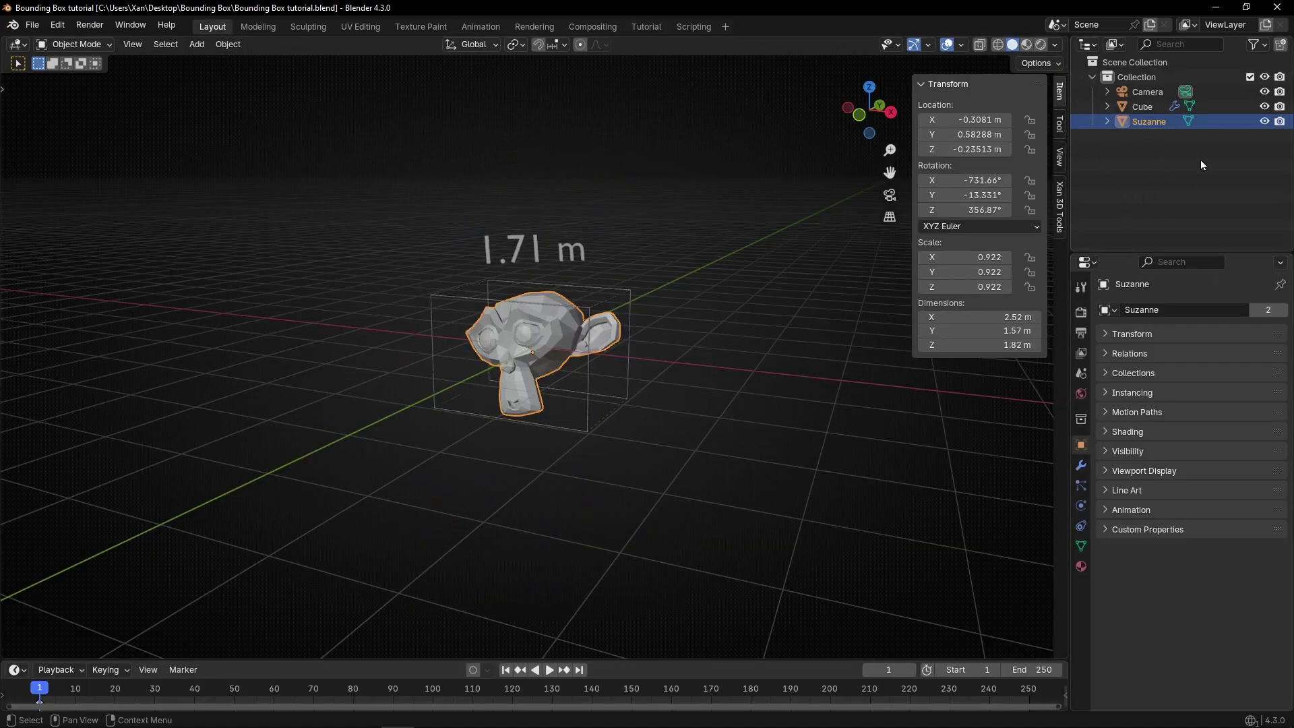
Step: Create Collection 2 in the outliner and move Suzanne into it
right_click(1158, 157)
left_click(1113, 154)
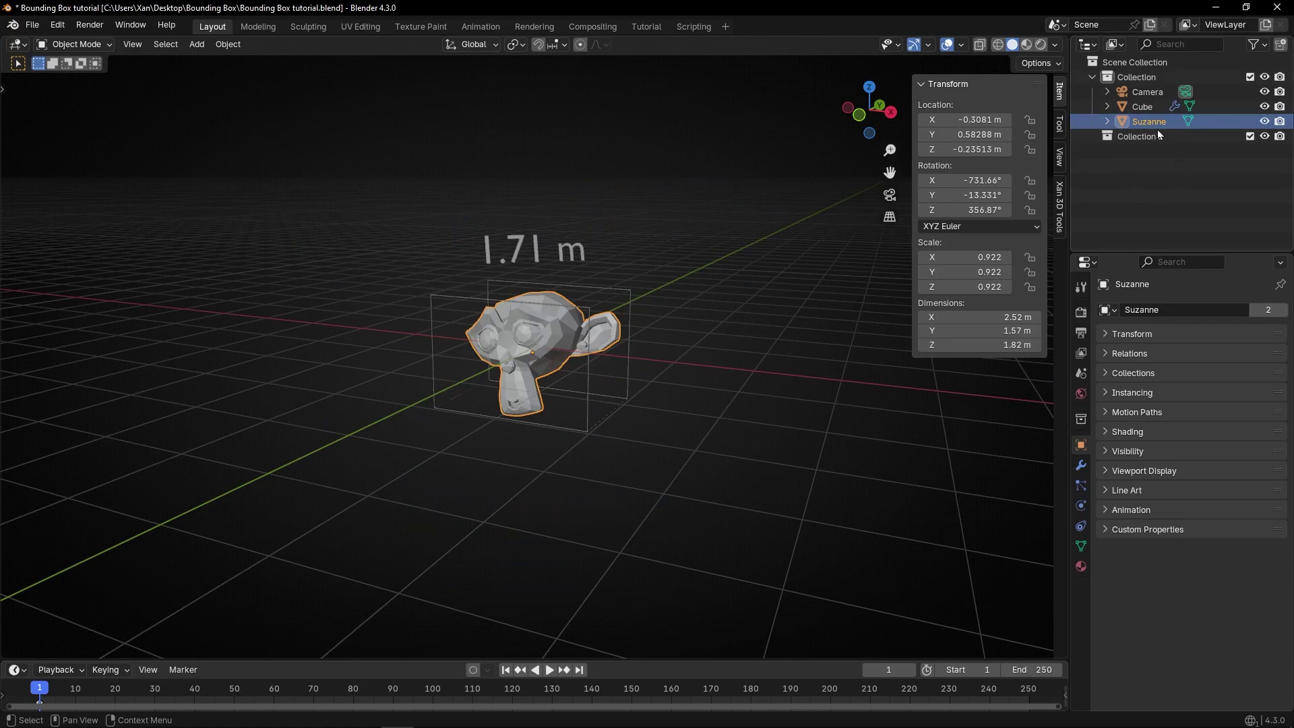
mouse_move(1147, 124)
left_mouse_down()
mouse_move(1192, 161)
mouse_move(1132, 135)
left_mouse_up()
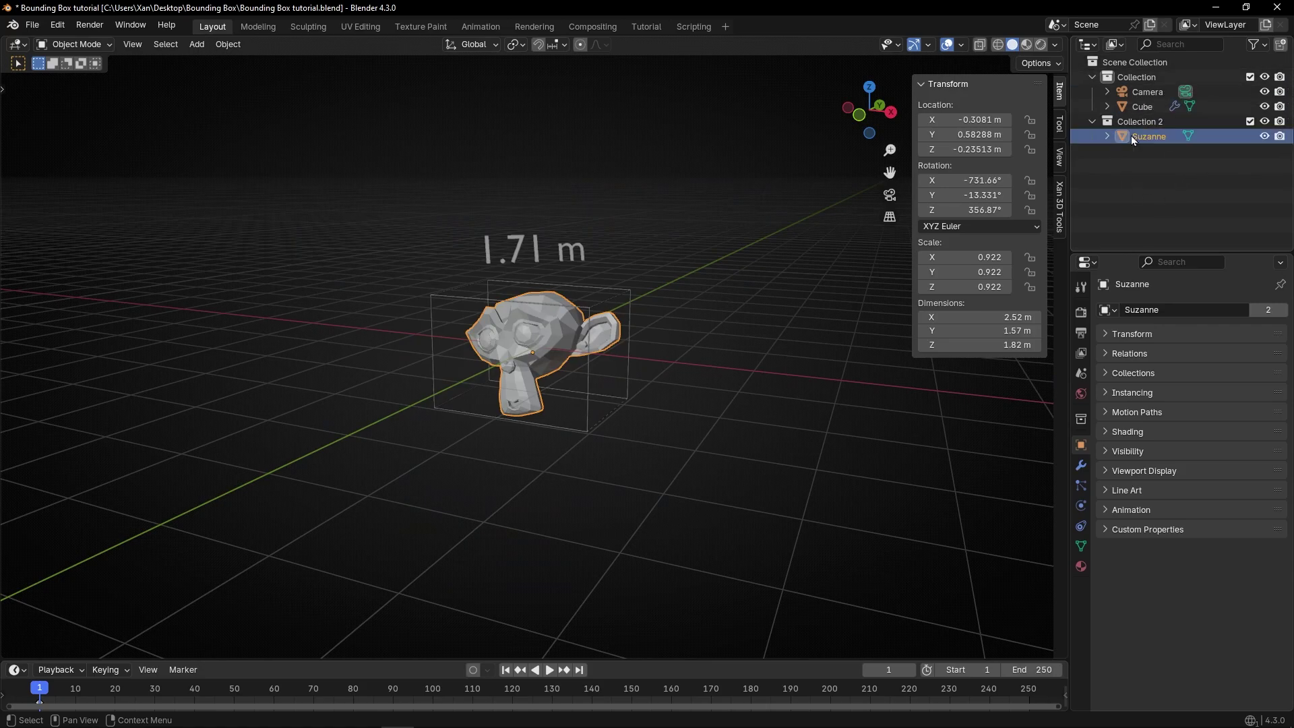
Step: Place two Suzanne duplicates at upper left and upper right, then return to the Tutorial workspace
key("shift+d")
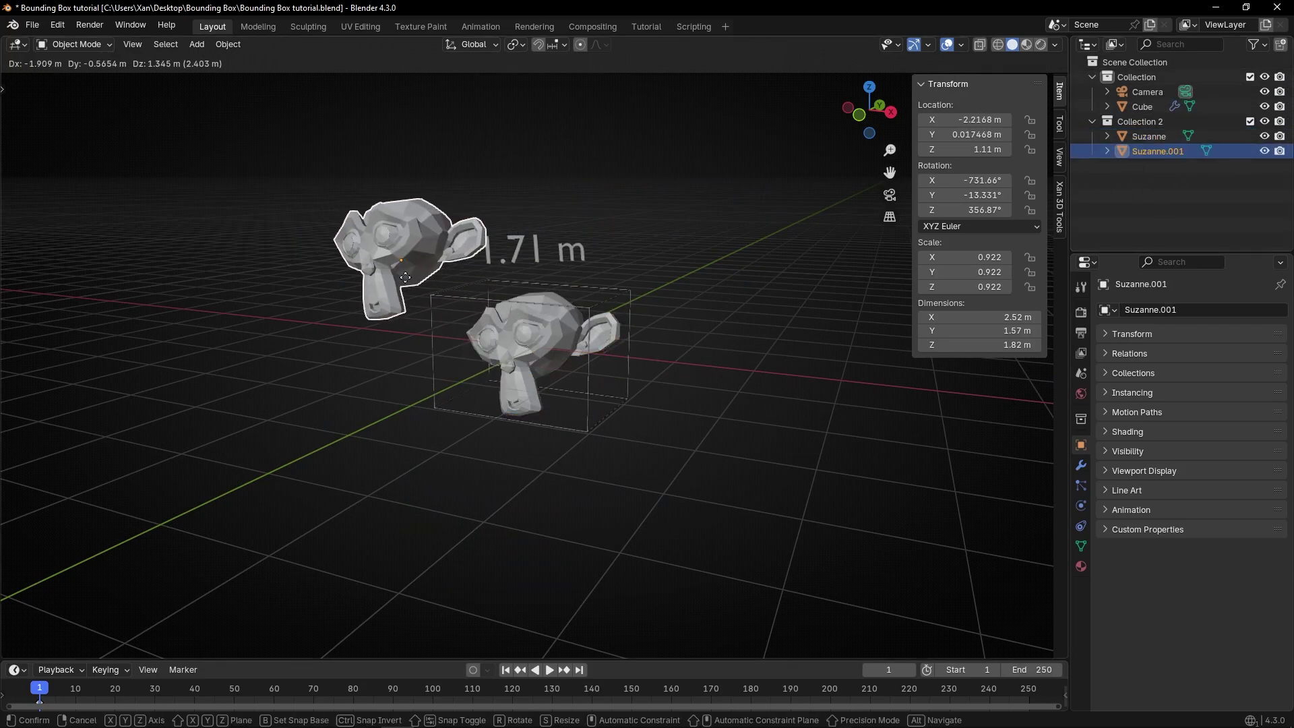
left_click(351, 253)
key("shift+d")
left_click(768, 271)
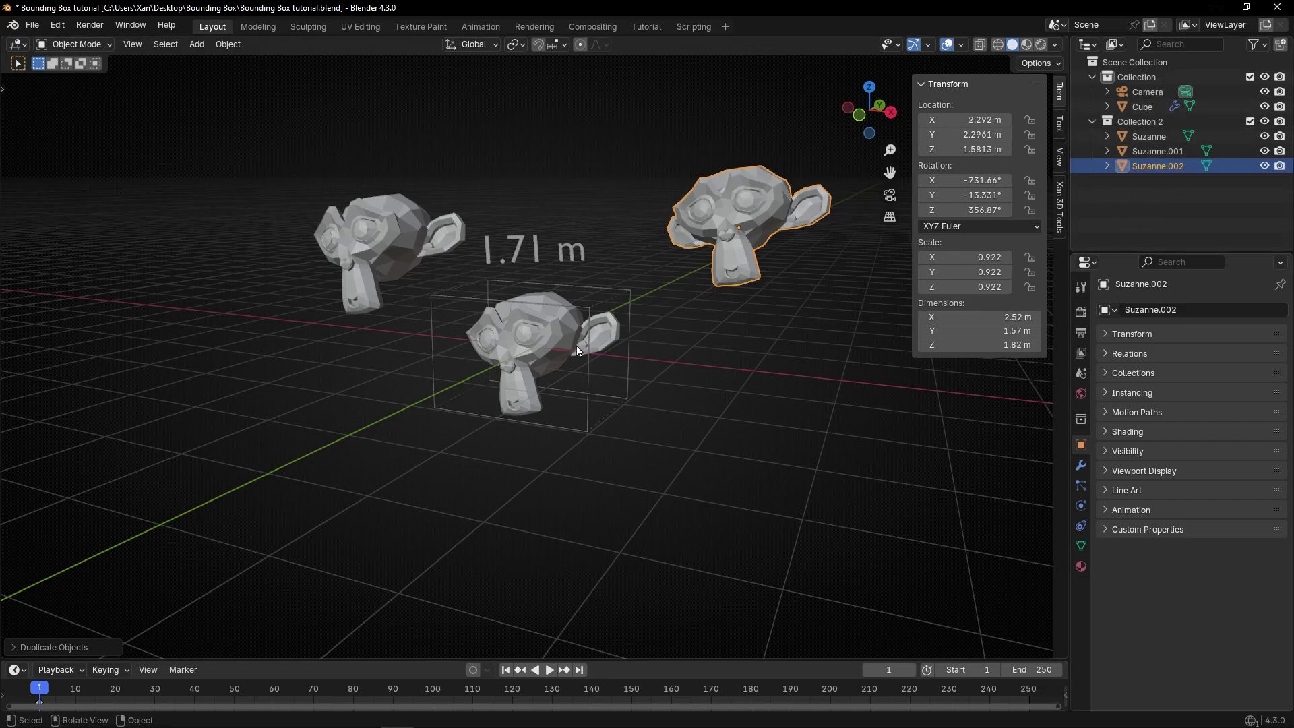
left_click(647, 27)
Step: Select and delete the Object Info node feeding the Bounding Box
scroll(687, 285, "down", 3)
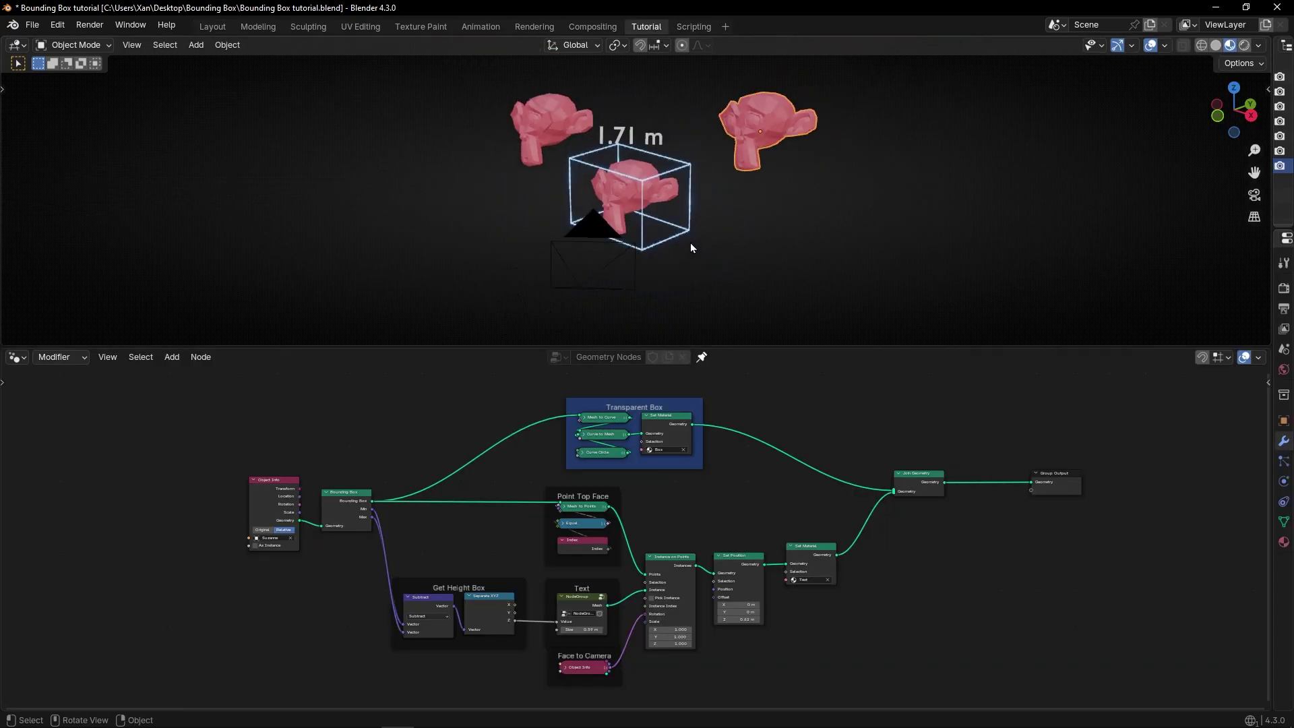
middle_click_drag(691, 243, 707, 202)
scroll(701, 206, "up", 2)
scroll(303, 512, "up", 9)
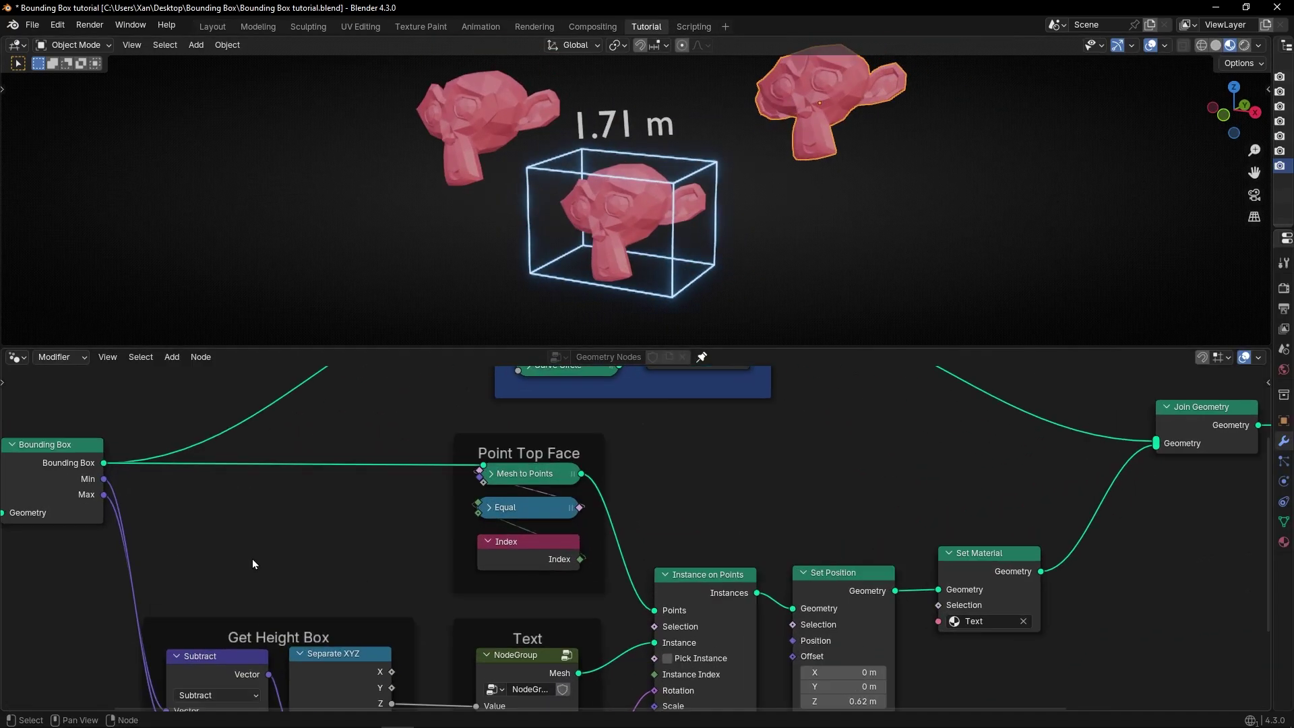
middle_click_drag(252, 539, 780, 517)
scroll(472, 520, "up", 5)
middle_click_drag(484, 520, 514, 615)
left_click_drag(468, 540, 434, 556)
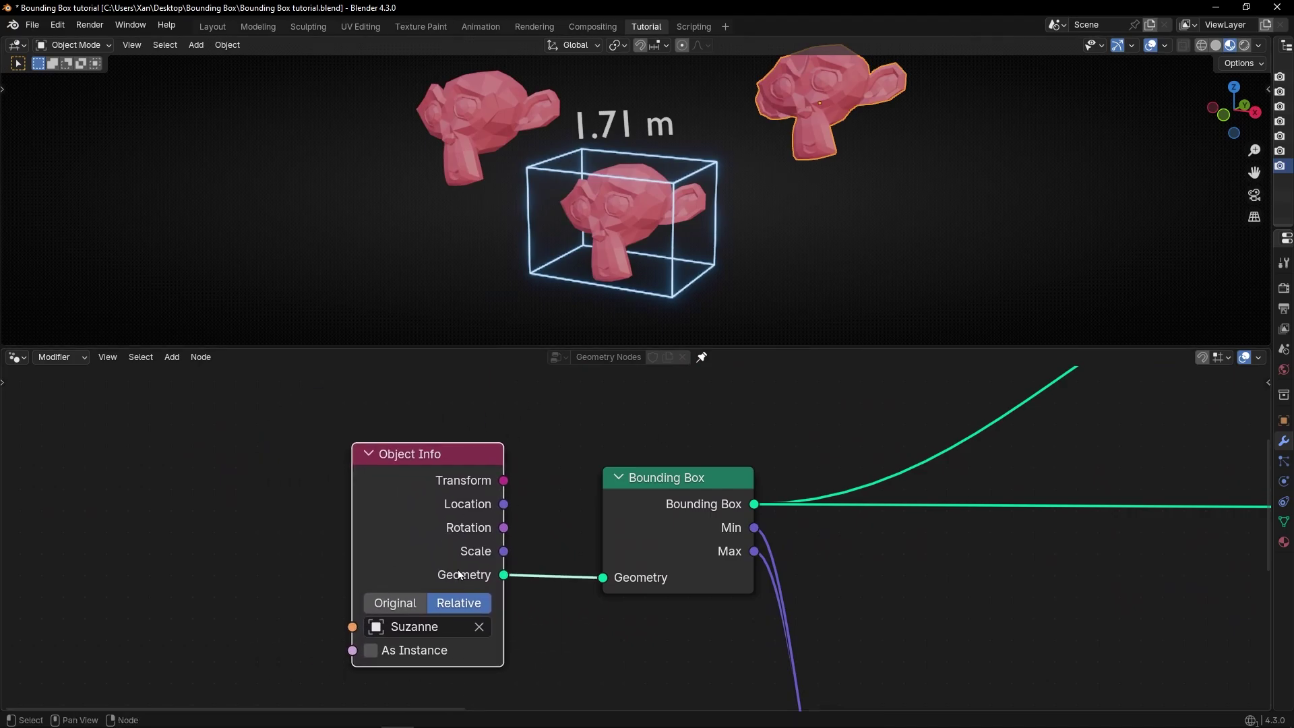
key("x")
Step: Add a Collection Info node set to Collection 2 and link its Instances to Bounding Box
key("shift+a")
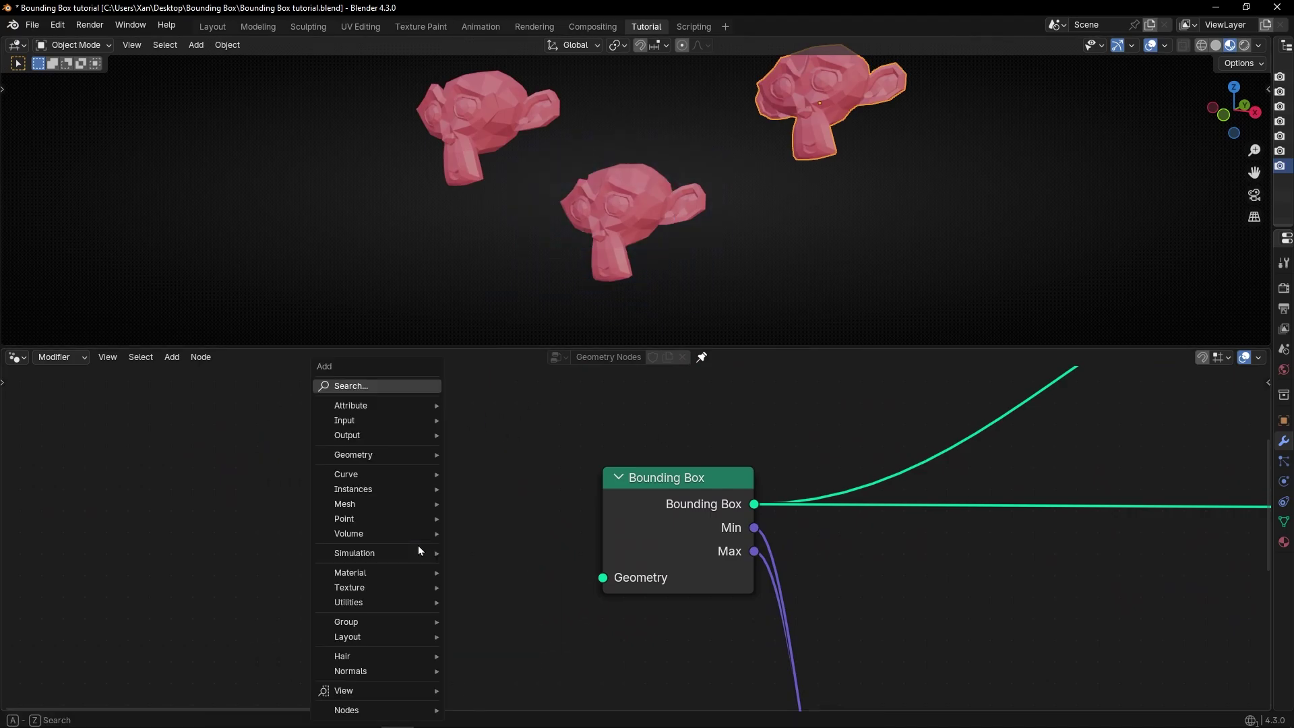
type("collect")
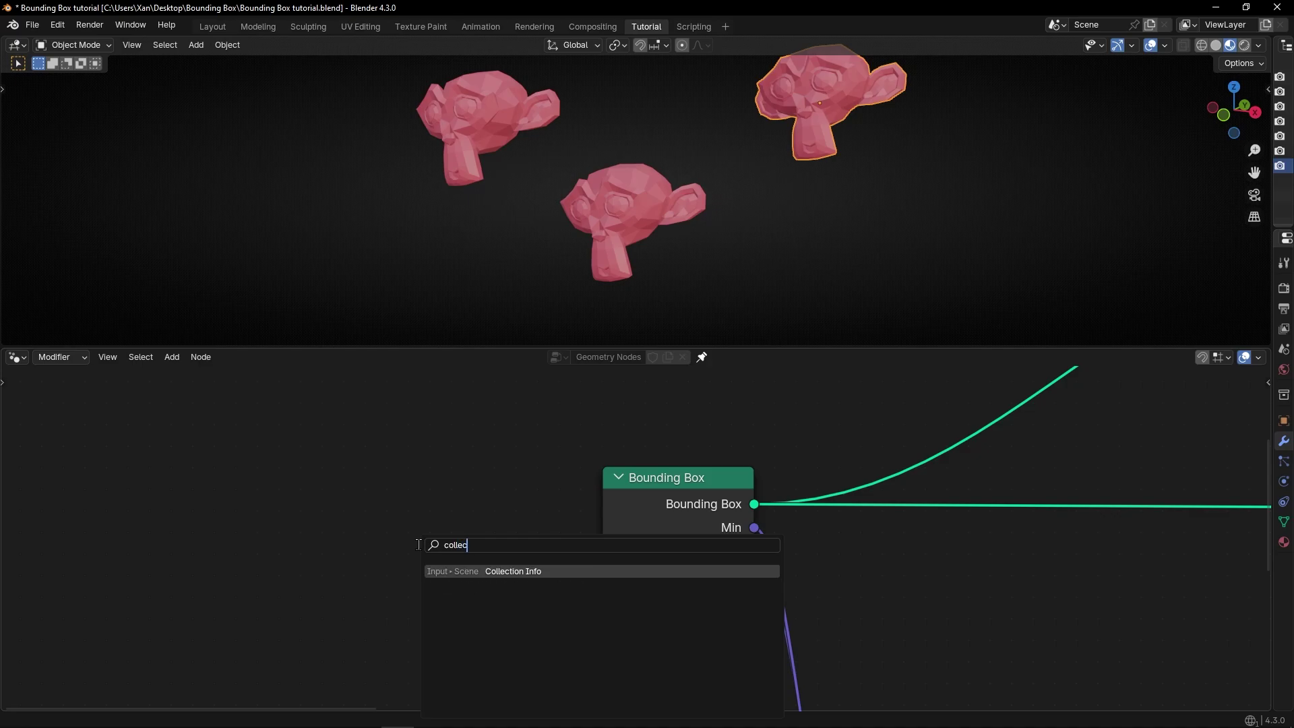
key("Return")
left_click(432, 561)
left_click(432, 563)
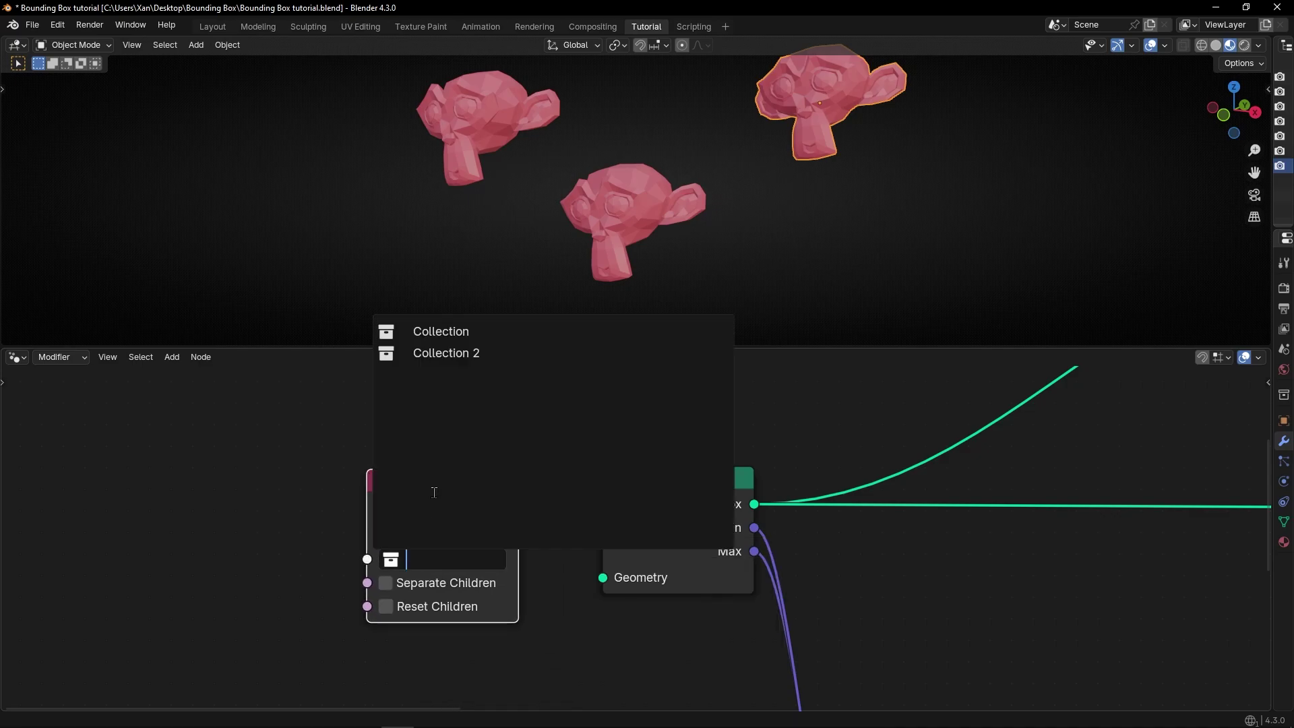
left_click(439, 350)
left_click_drag(519, 507, 603, 578)
middle_click_drag(646, 298, 675, 273)
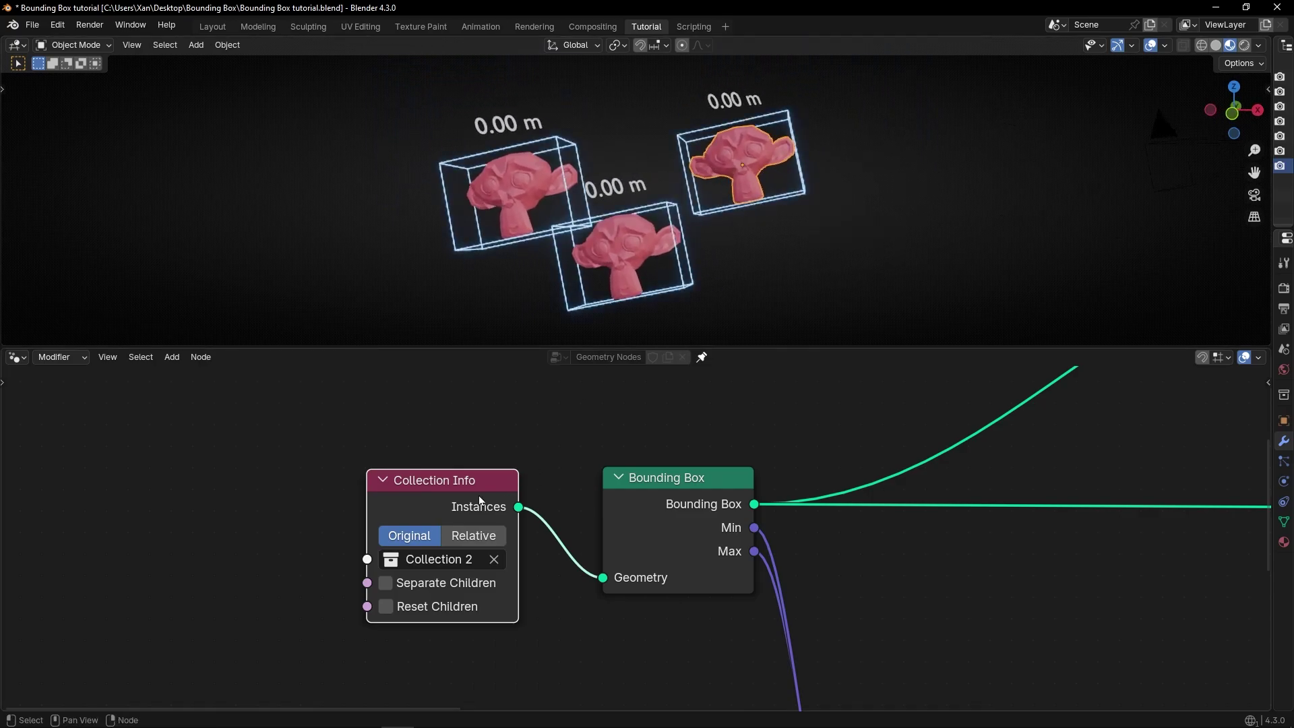
left_click_drag(480, 498, 414, 491)
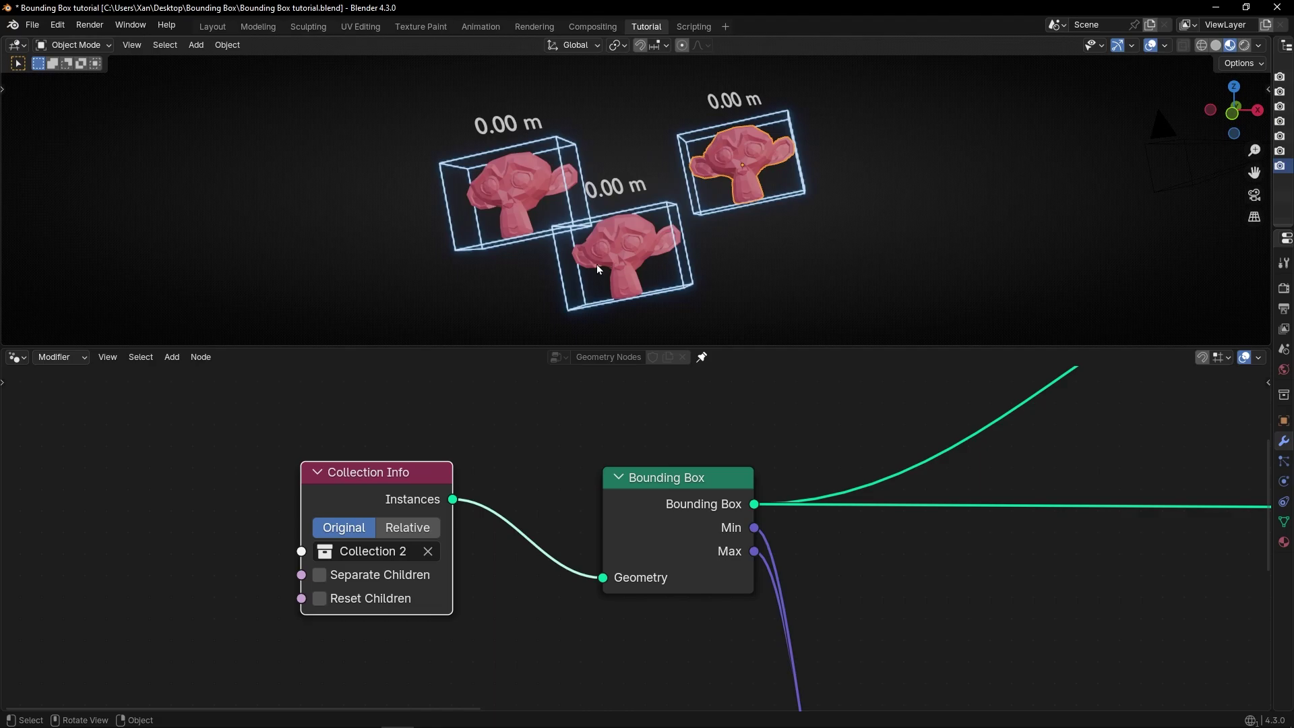
left_click_drag(422, 495, 327, 492)
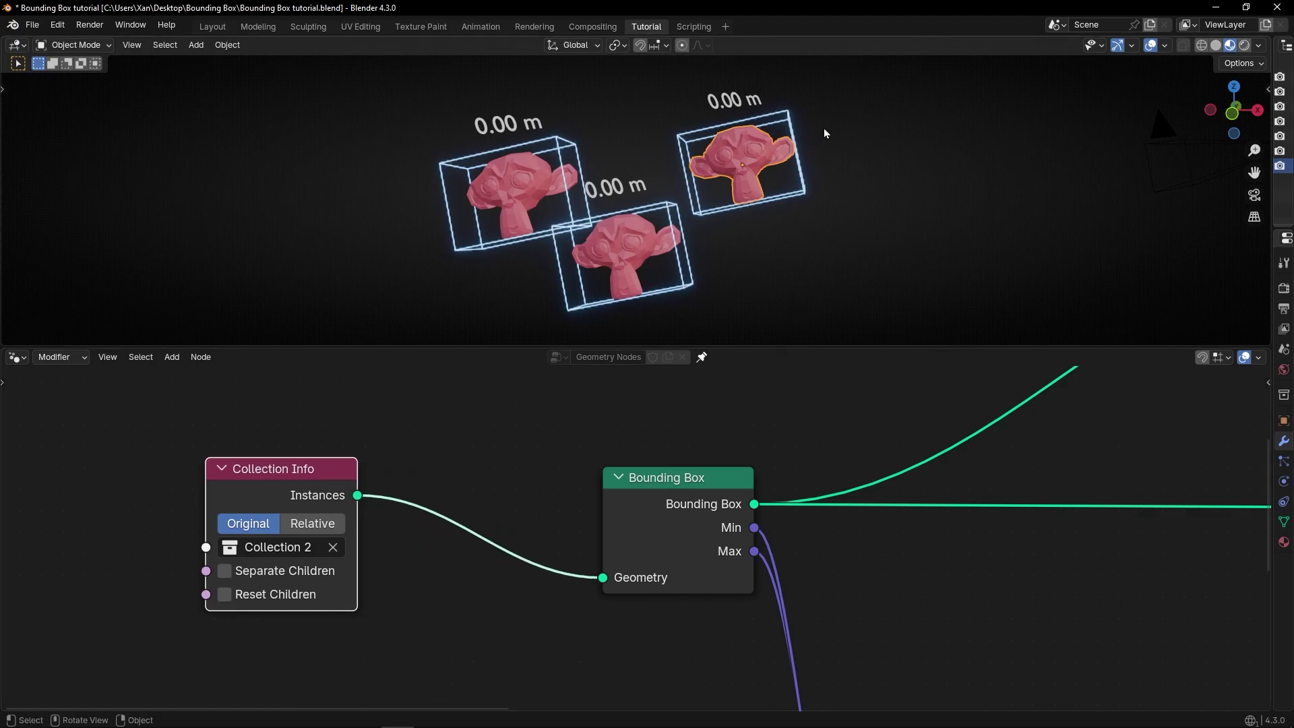
Step: Insert a Realize Instances node between Collection Info and Bounding Box so one box encloses all monkeys
key("shift+a")
type("re")
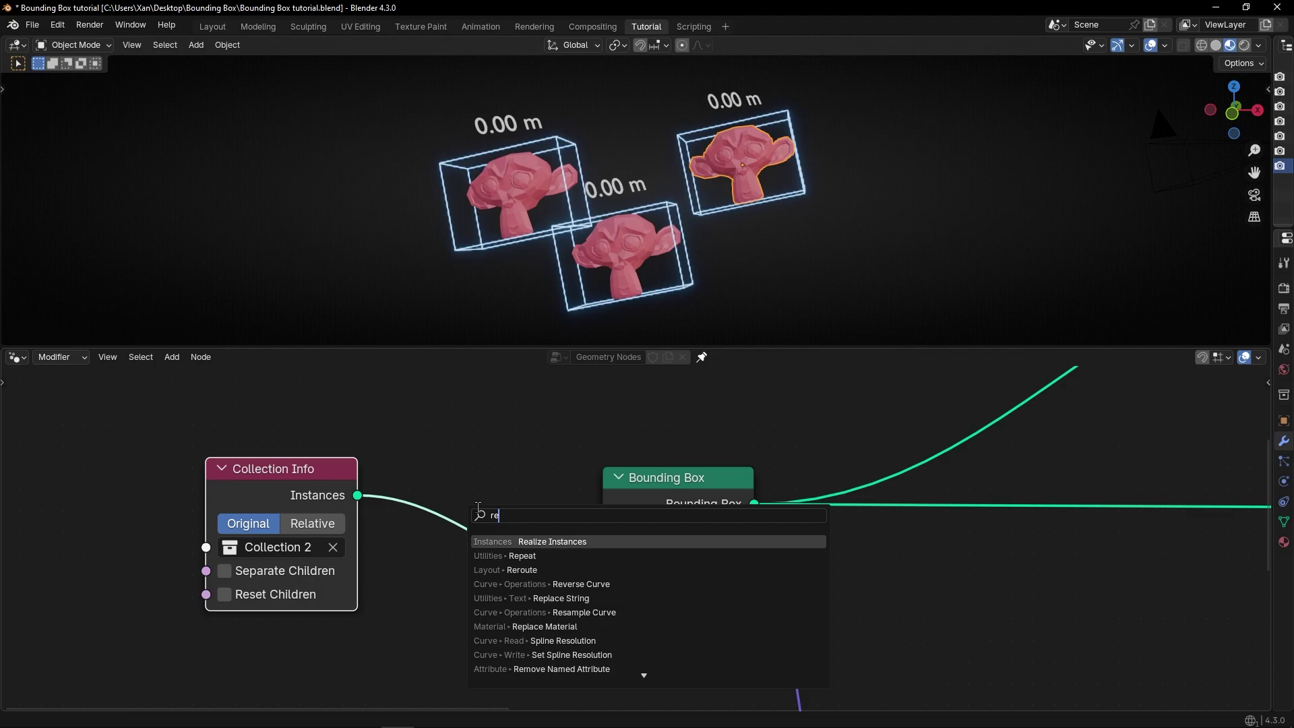
left_click(529, 542)
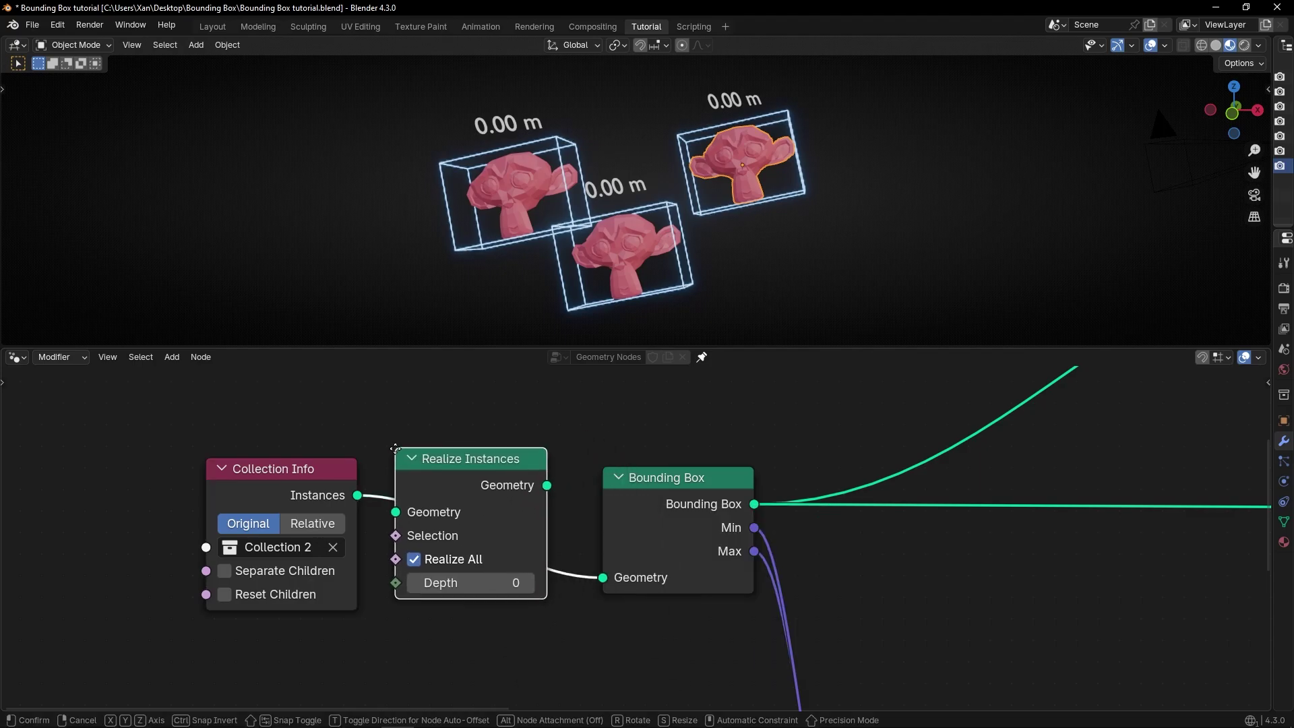
left_click(395, 448)
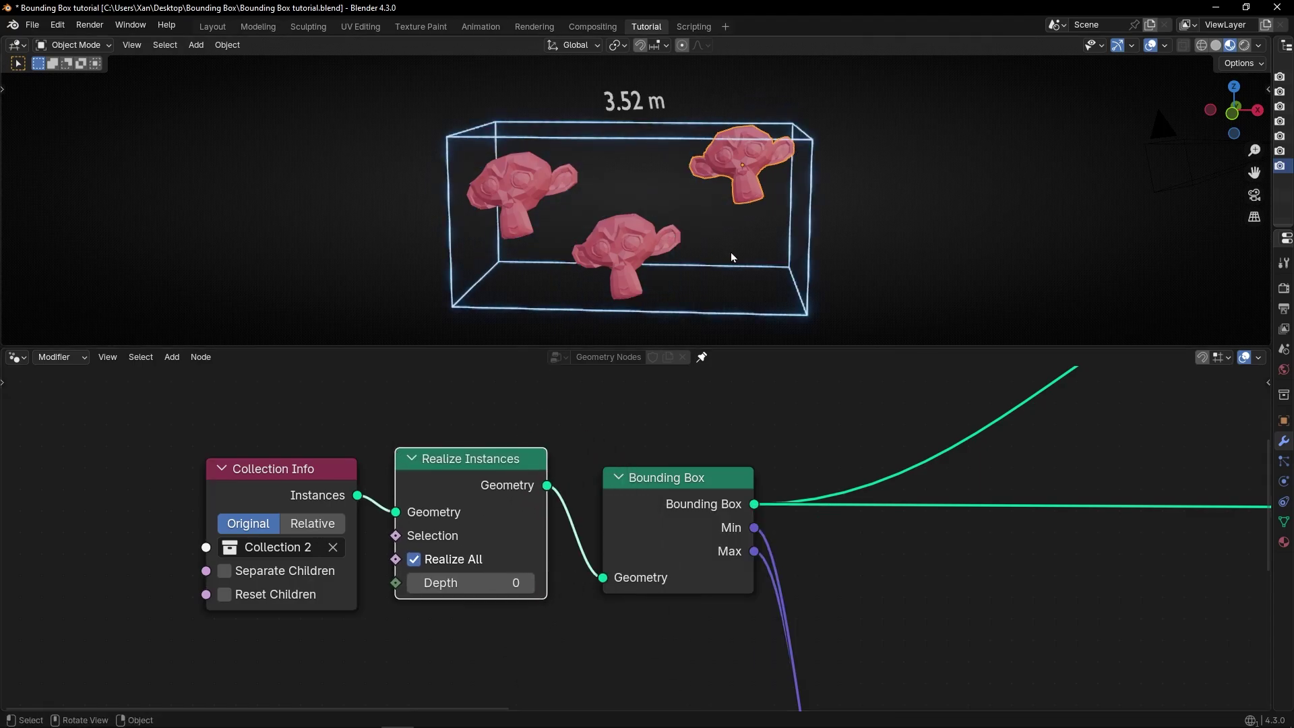
key("ctrl+space")
Step: Move three monkeys outward with G so the bounding box widens around them
middle_click_drag(727, 361, 686, 309)
key("g")
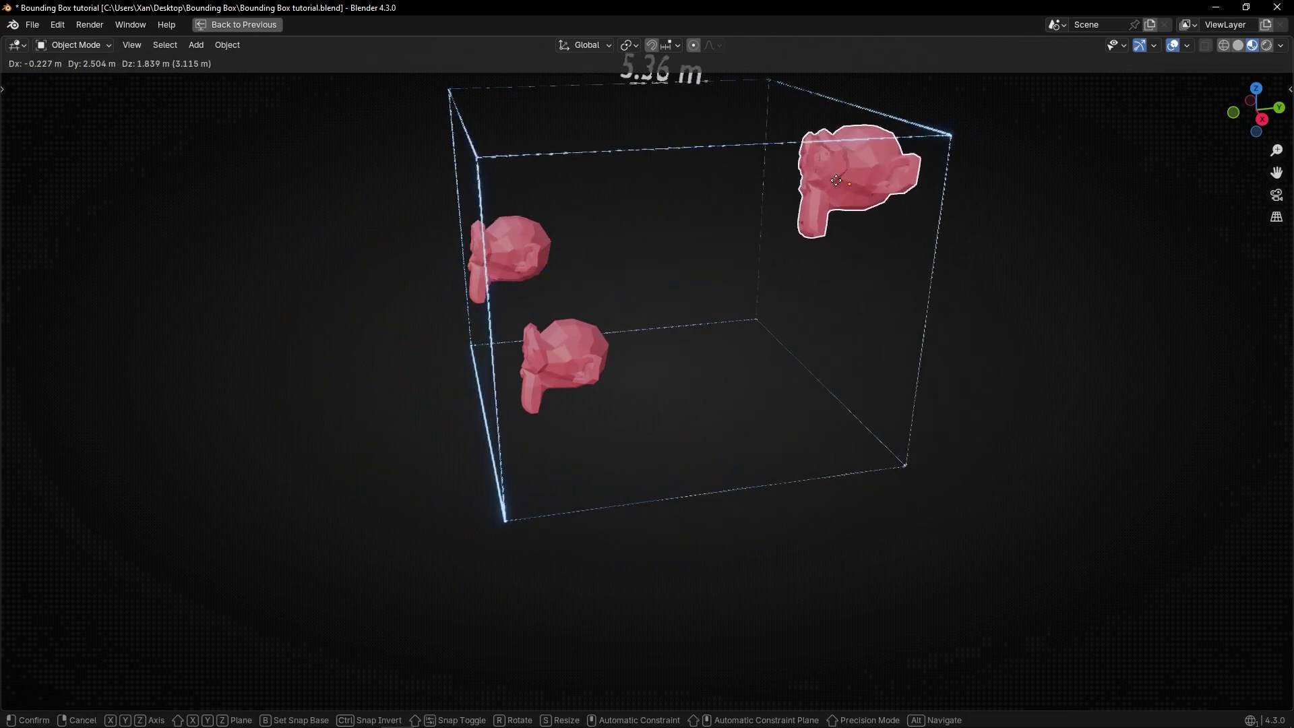
left_click(851, 295)
left_click(560, 370)
key("g")
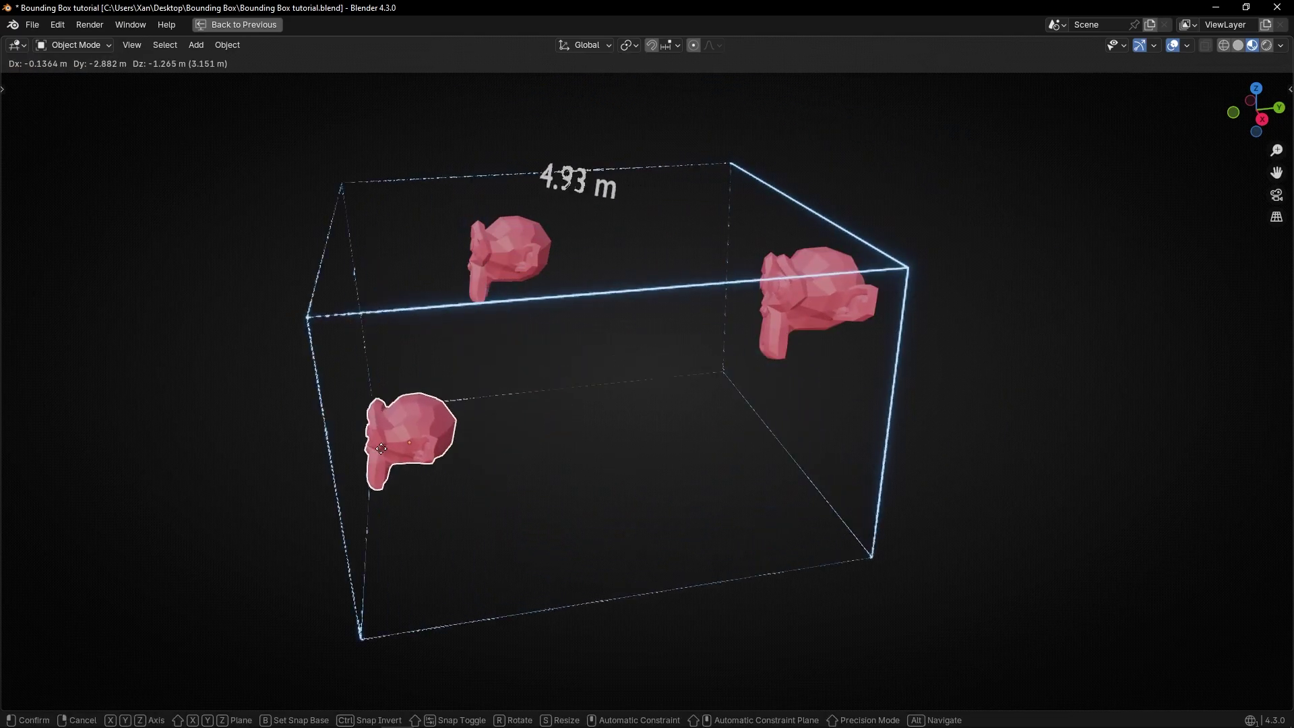
left_click(555, 288)
left_click(527, 257)
key("g")
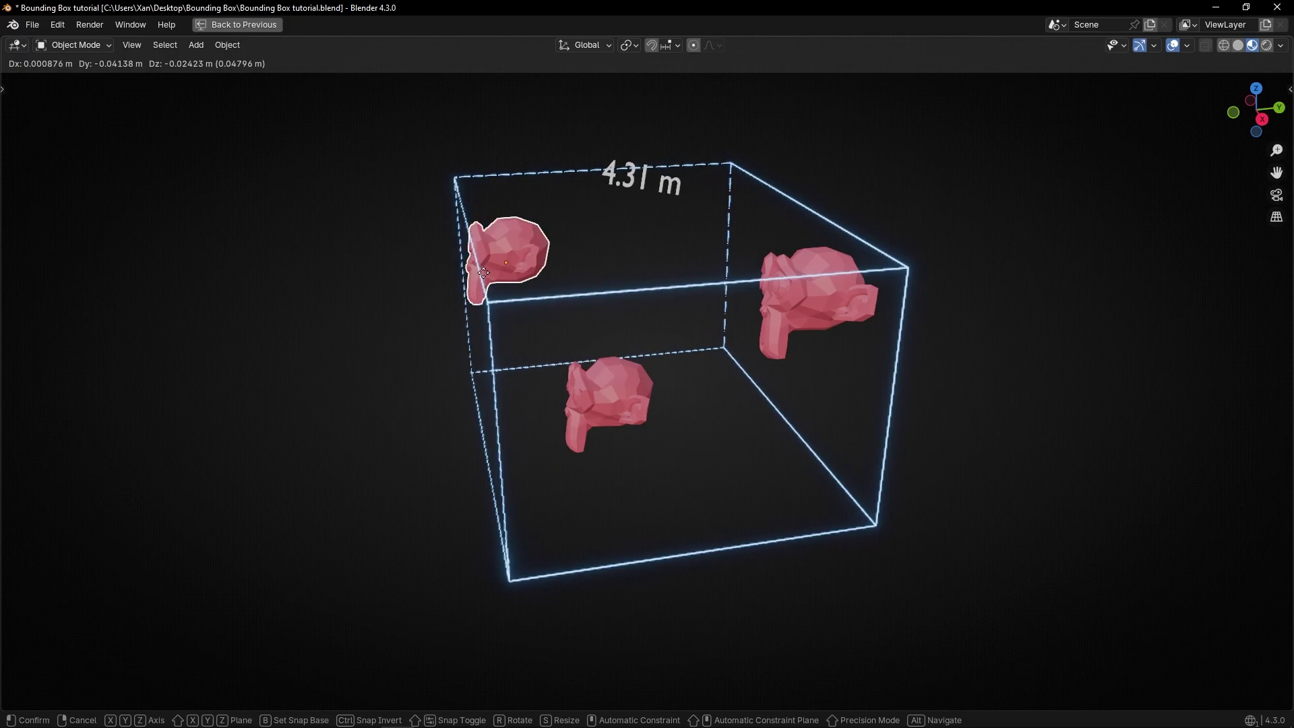
left_click(419, 280)
scroll(436, 294, "down", 3)
middle_click_drag(438, 294, 532, 317)
Step: Add another monkey copy, then lower the centre monkey and nudge the left one right
key("shift+d")
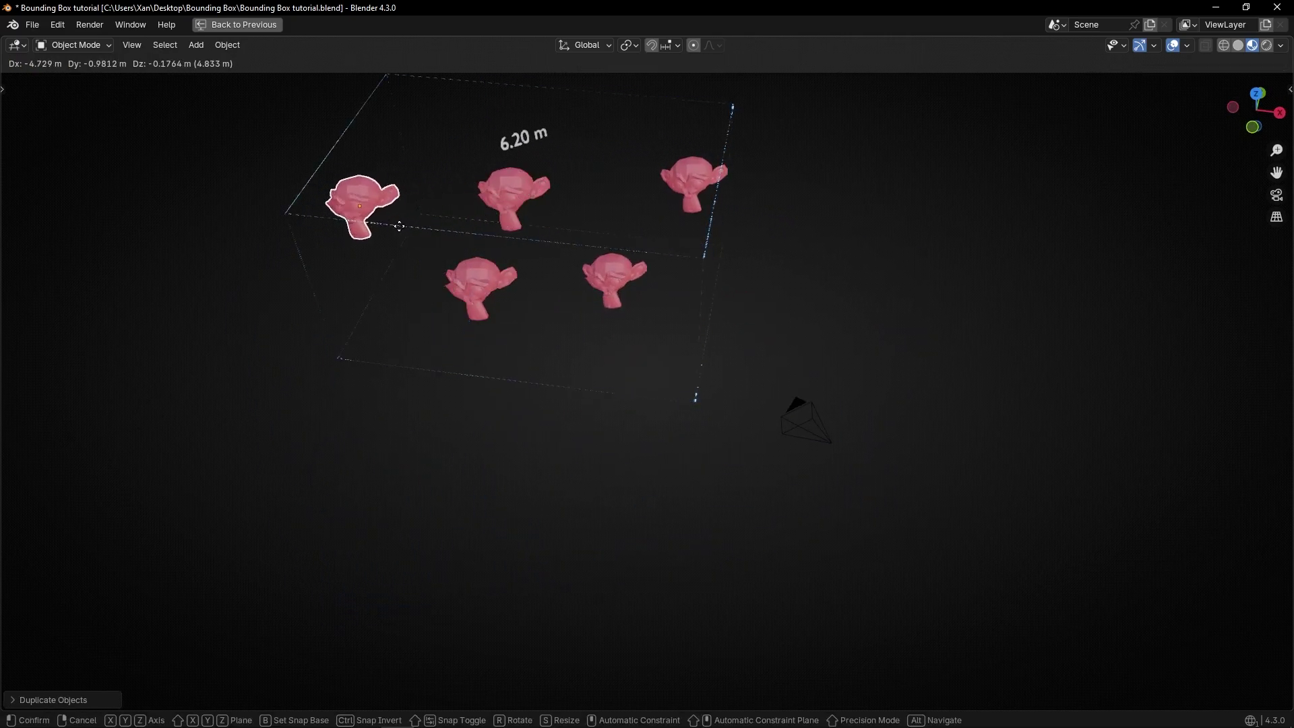
left_click(395, 221)
middle_click_drag(551, 216, 661, 280)
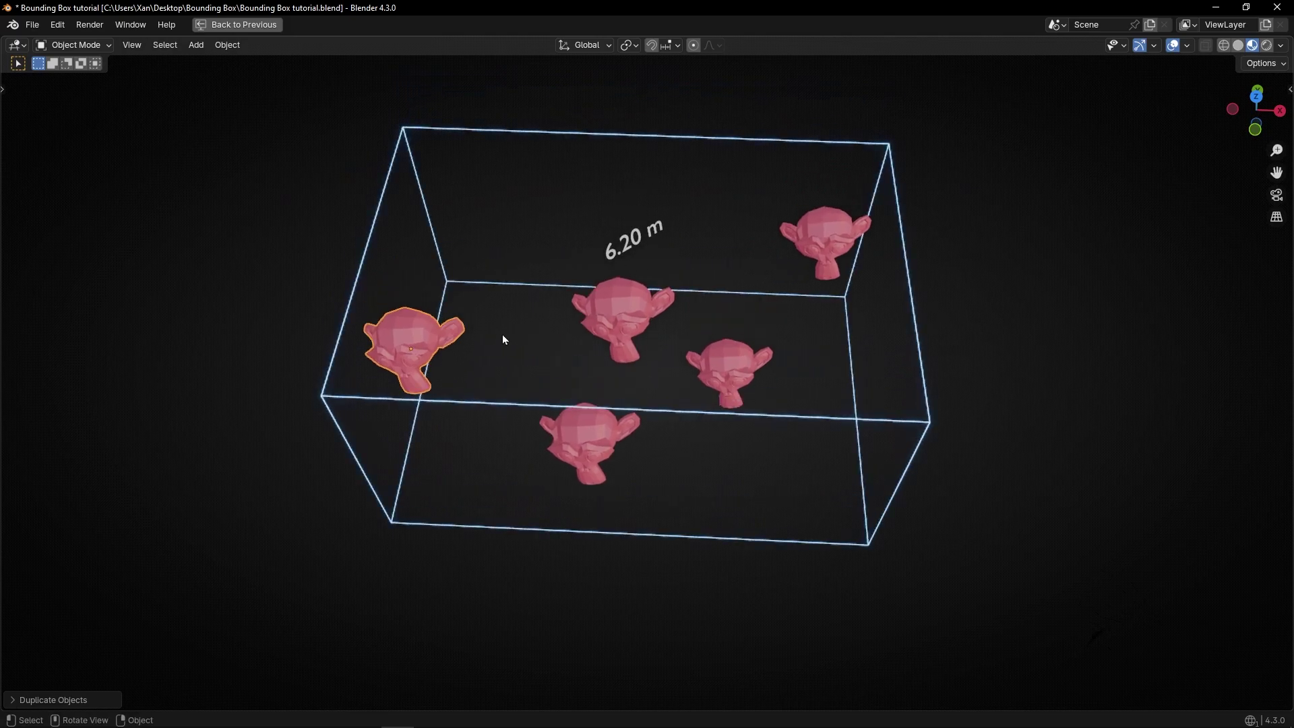
left_click(618, 321)
key("g")
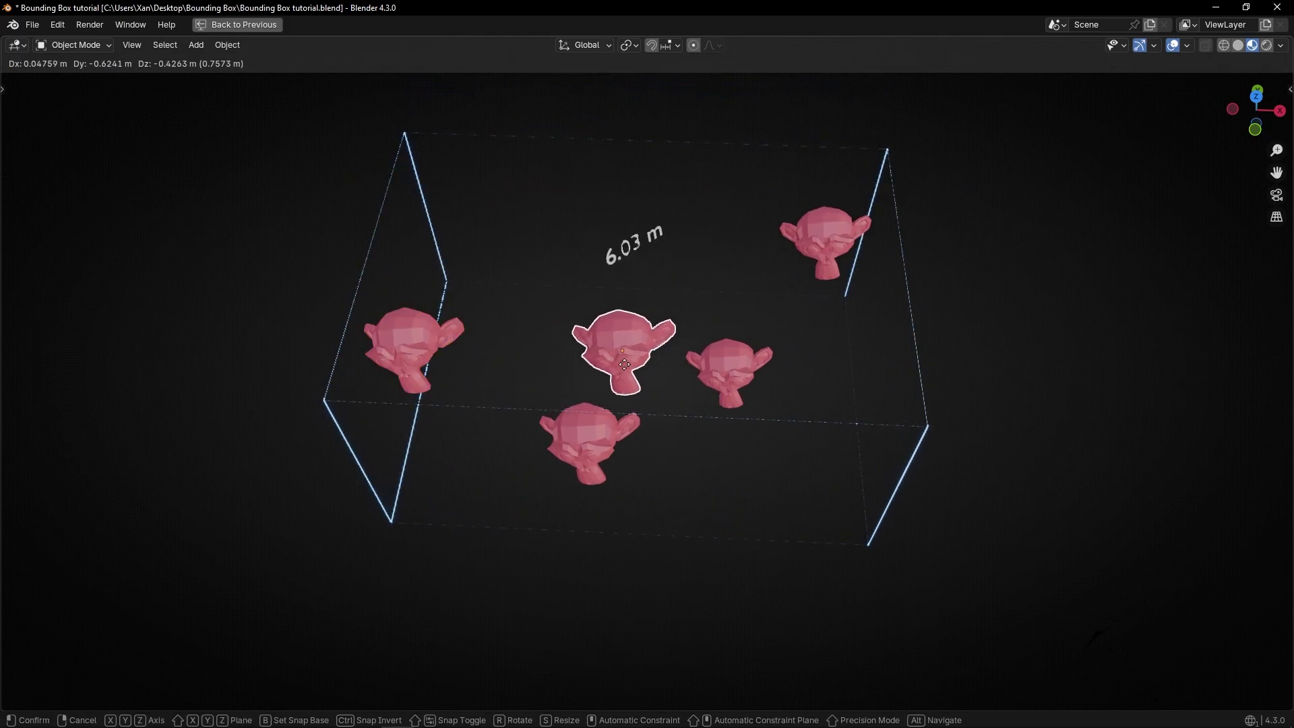
left_click(625, 374)
left_click(420, 344)
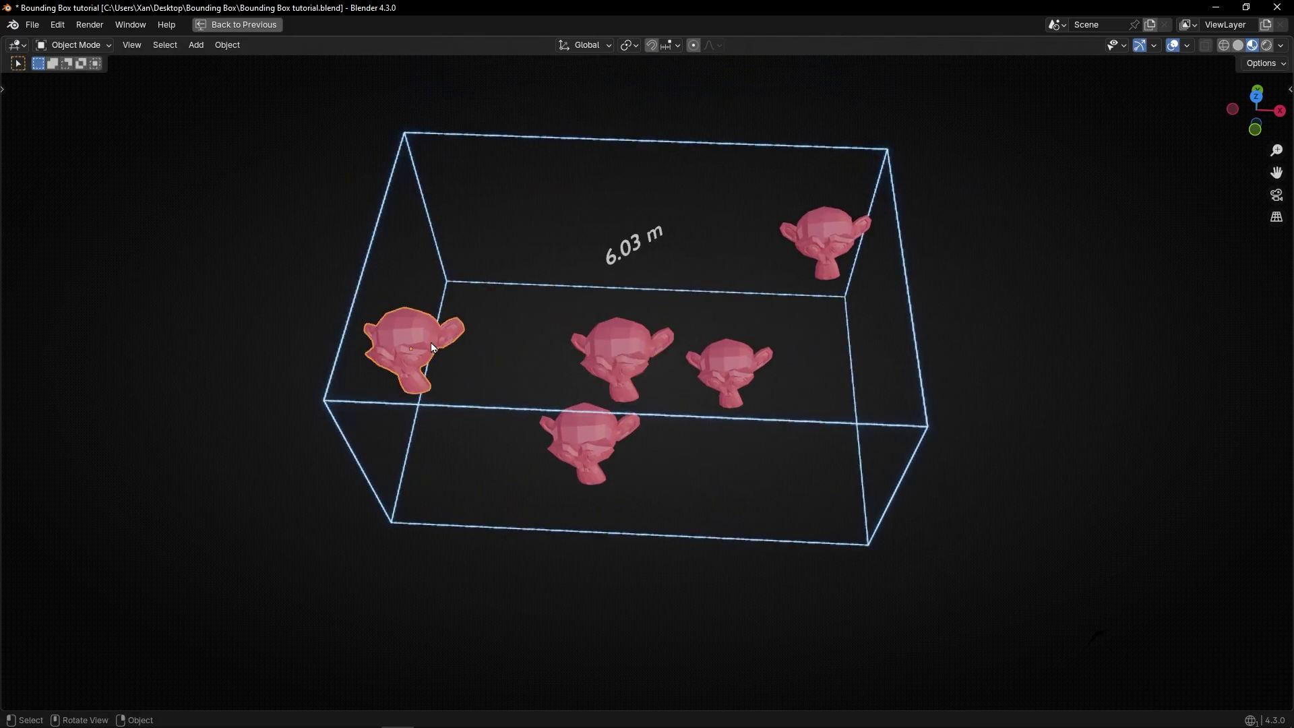
key("g")
left_click(435, 345)
Step: Reposition the top-right, right-middle and another monkey, stretching the box to 5.29 m, then restore the split view
left_click(819, 230)
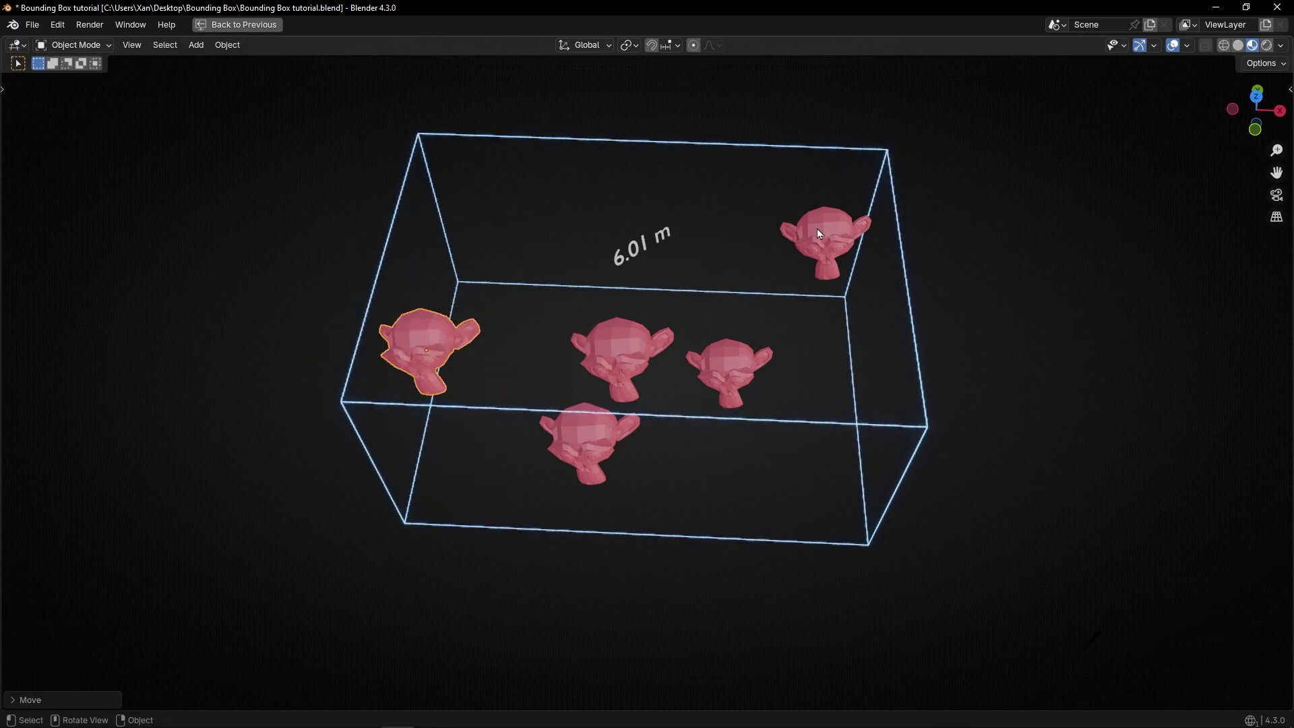
key("g")
left_click(855, 254)
left_click(734, 377)
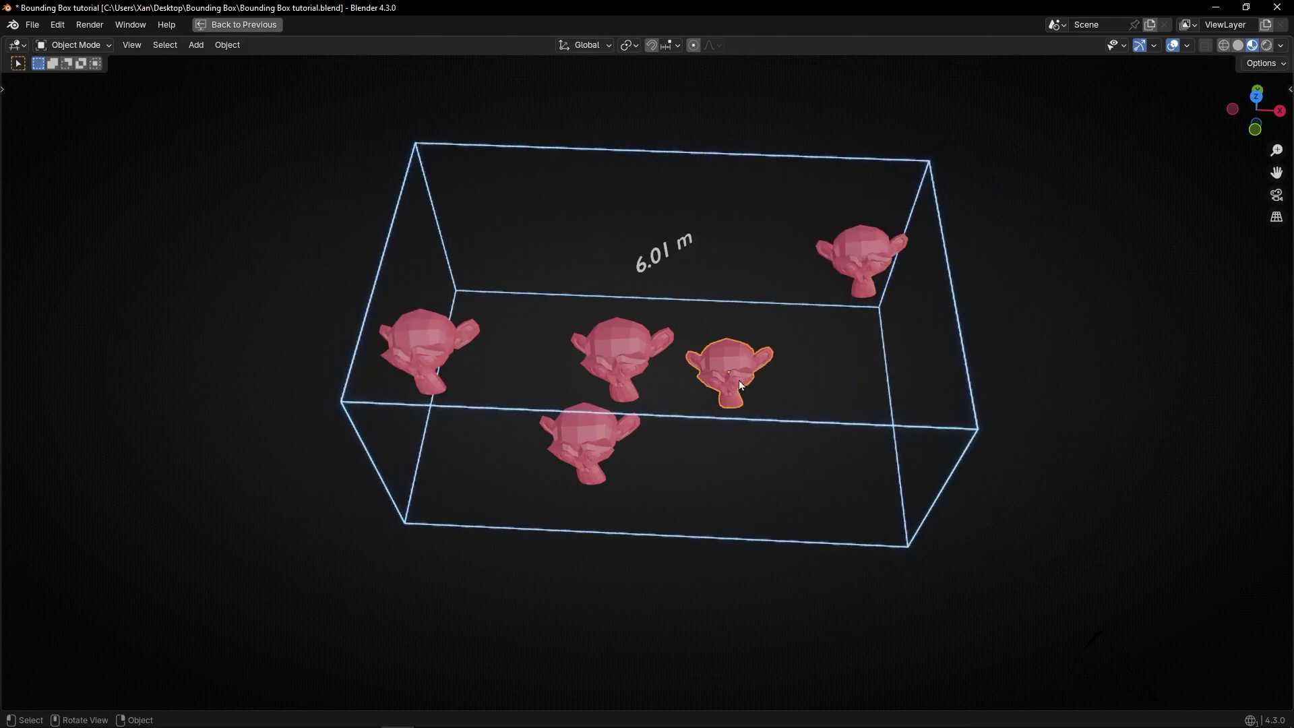
key("g")
left_click(1044, 329)
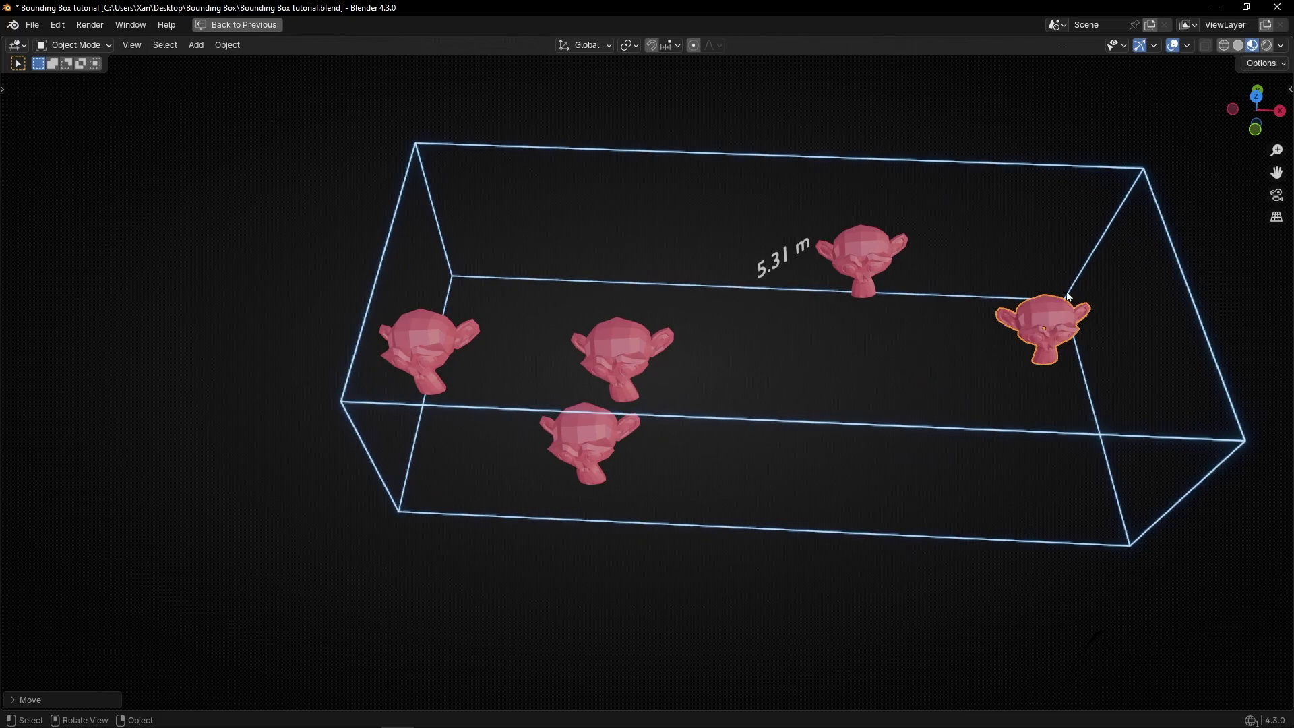
middle_click_drag(980, 355, 864, 332)
key("g")
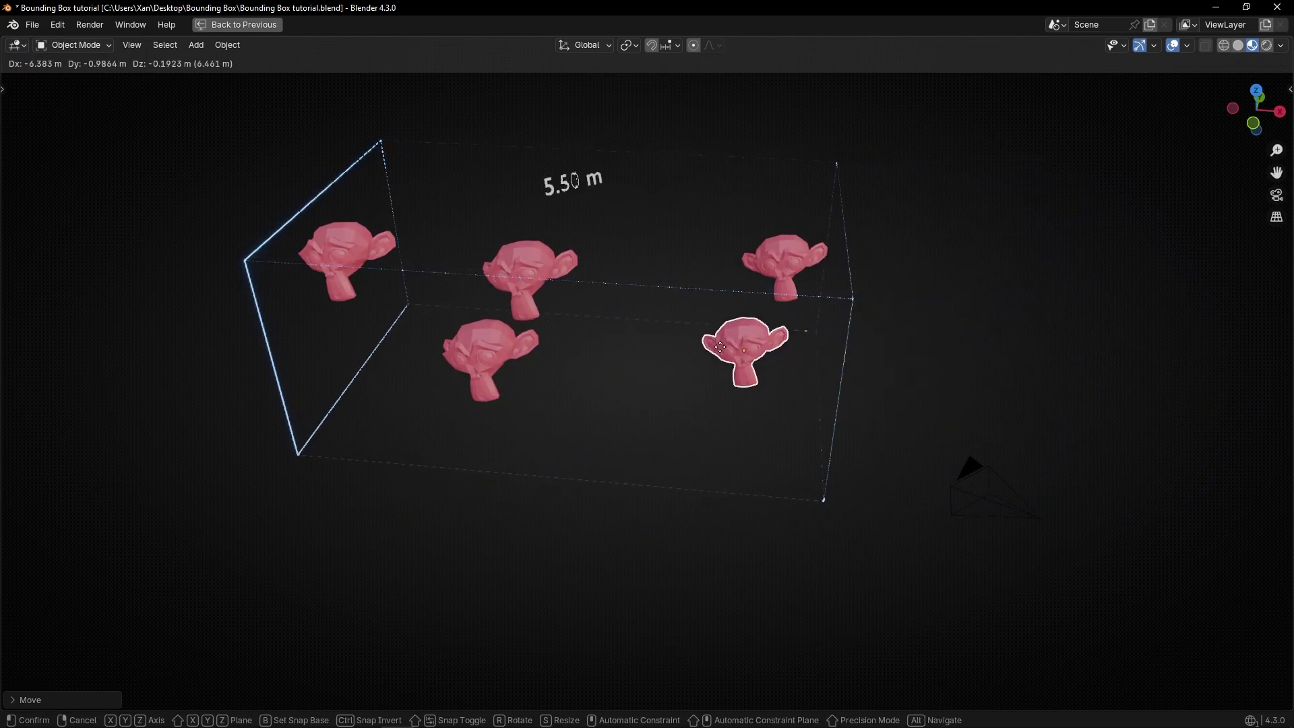
left_click(678, 341)
middle_click_drag(677, 340, 705, 361)
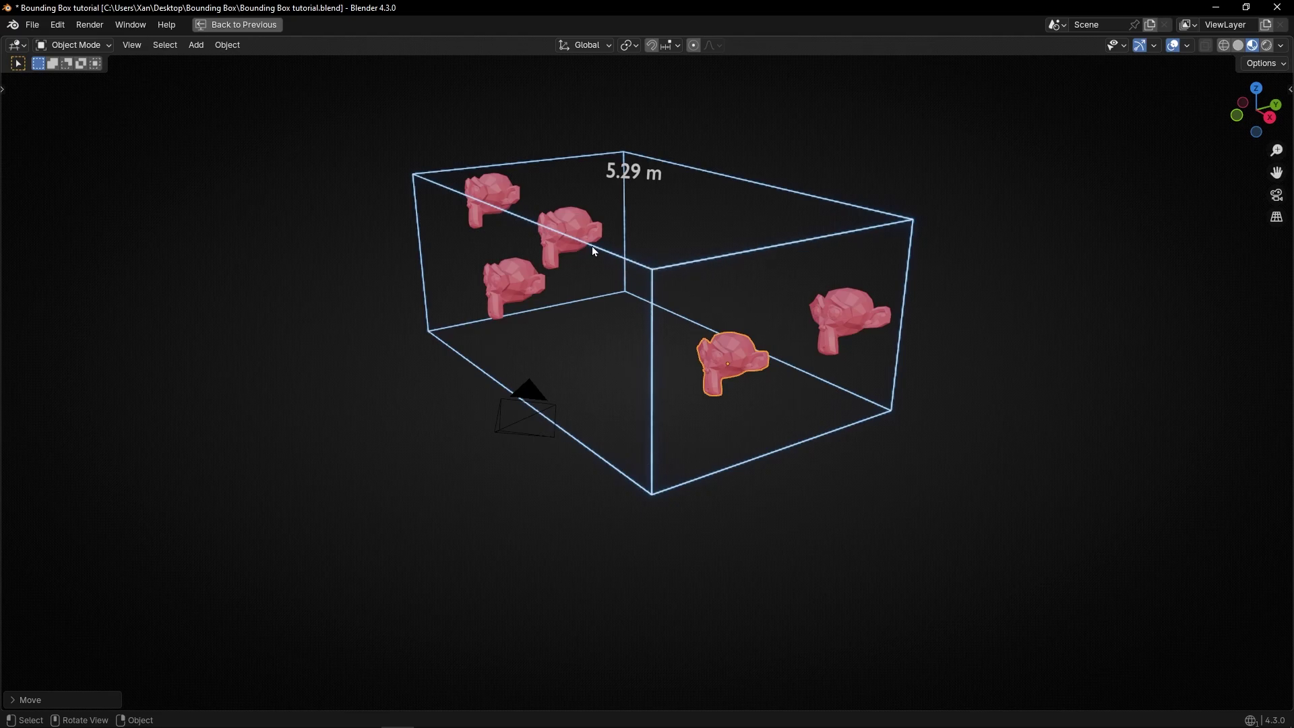
key("ctrl+space")
Step: Bring the Get Height Box frame into view and link Separate XYZ's Y, then X, into the label Value
scroll(650, 448, "down", 6)
middle_click_drag(769, 480, 606, 378)
scroll(702, 542, "up", 7)
middle_click_drag(791, 551, 551, 452)
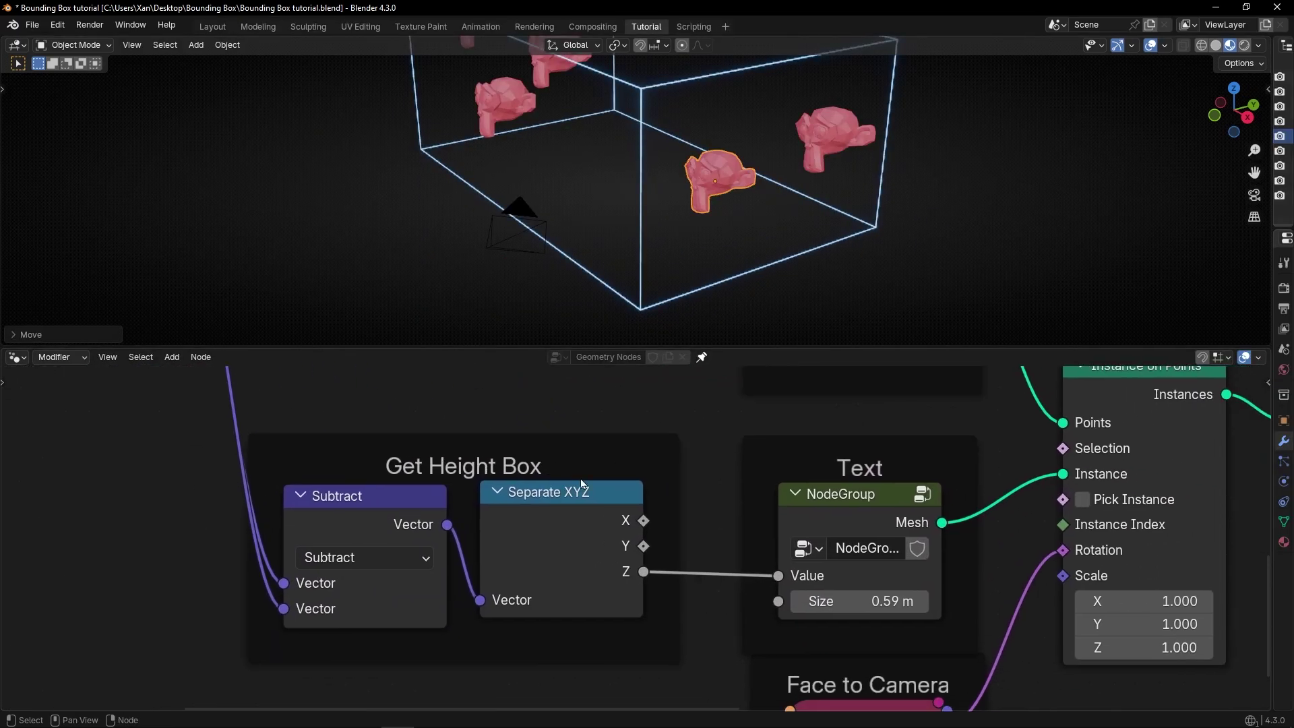
left_click_drag(644, 546, 779, 575)
left_click_drag(643, 521, 778, 575)
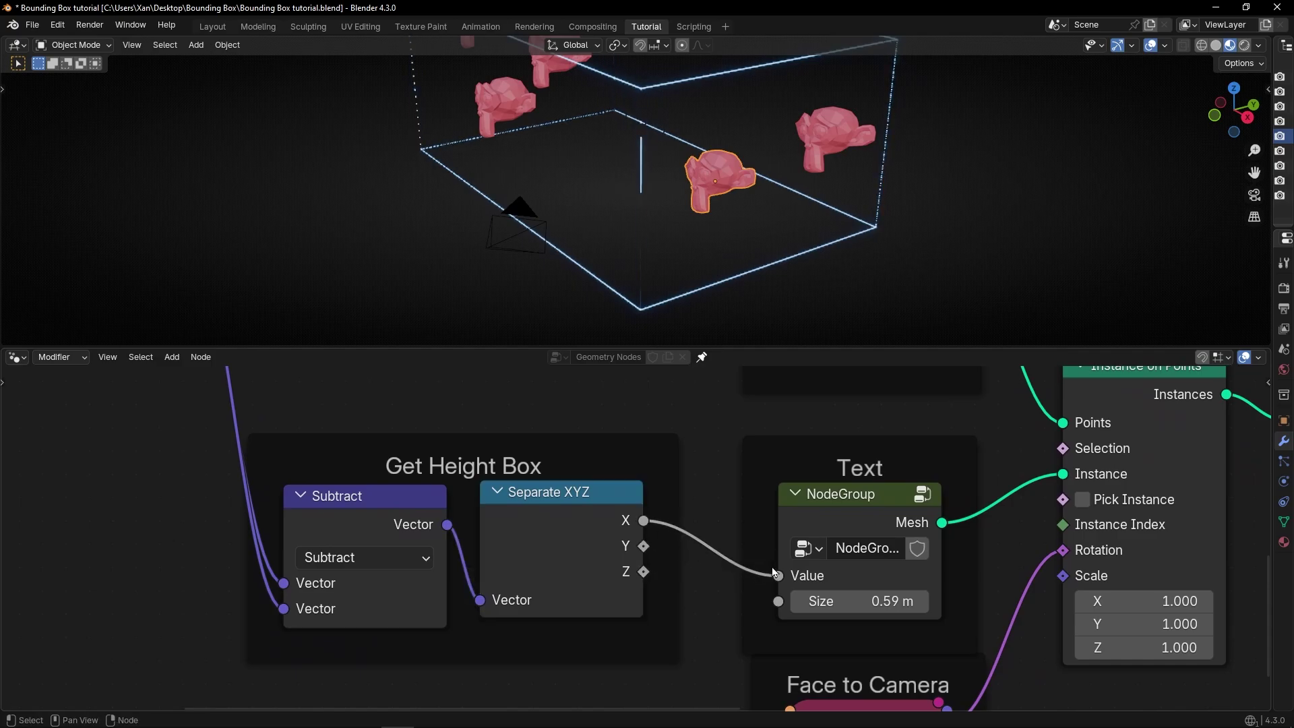
scroll(635, 542, "down", 1)
scroll(685, 277, "down", 2)
middle_click_drag(688, 270, 755, 252)
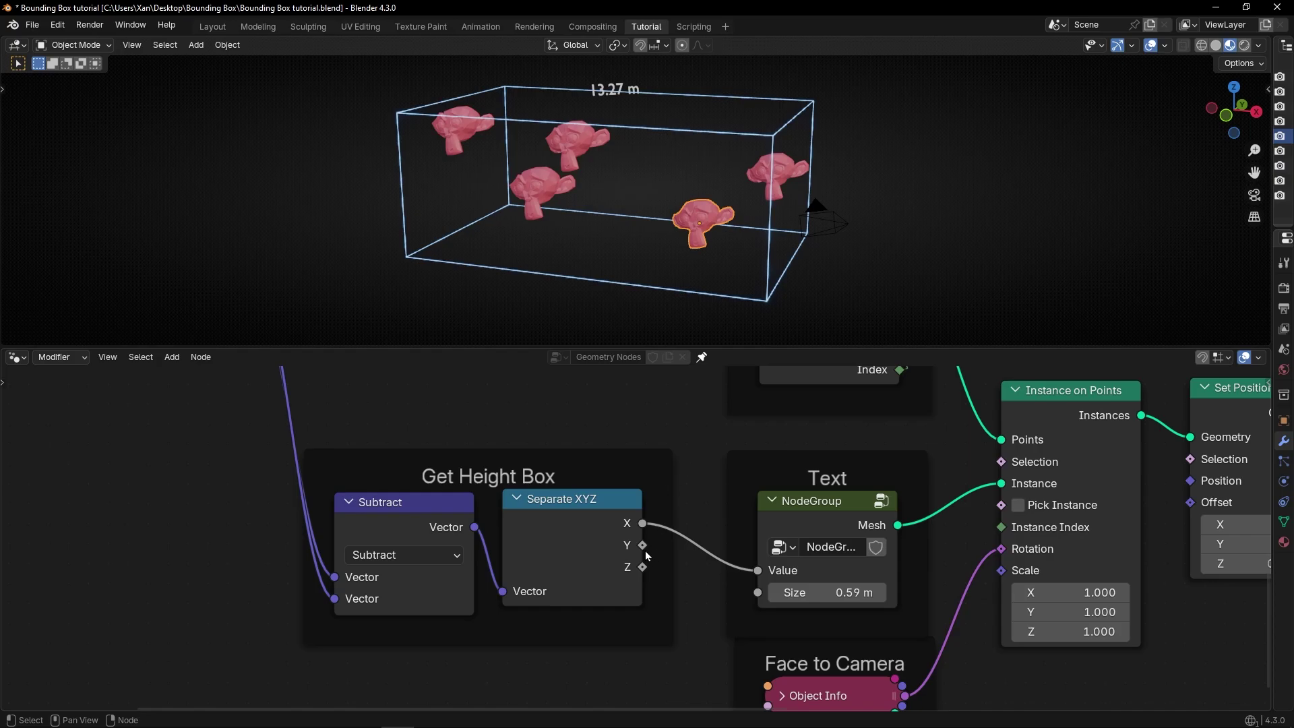
Step: Settle on Separate XYZ's Y output for the label value, reading 7.99 m, after trying Z
left_click_drag(643, 545, 756, 569)
key("ctrl+z")
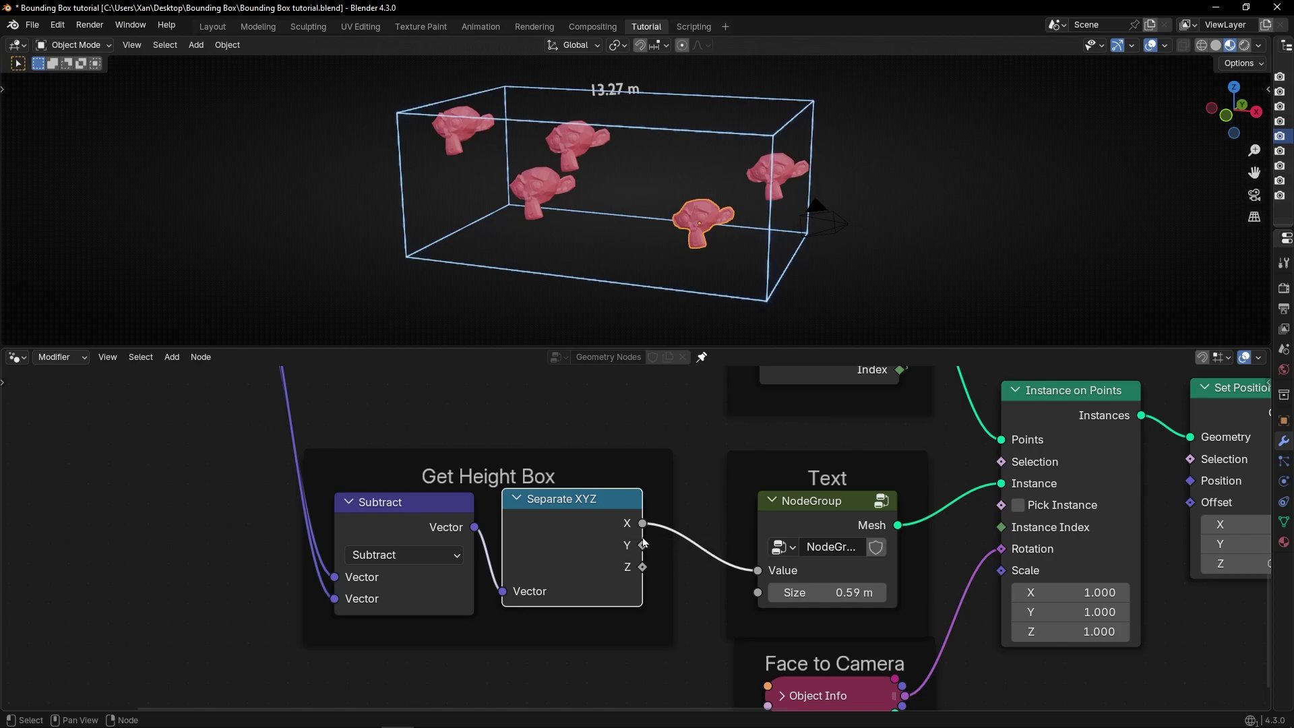
left_click_drag(644, 545, 755, 572)
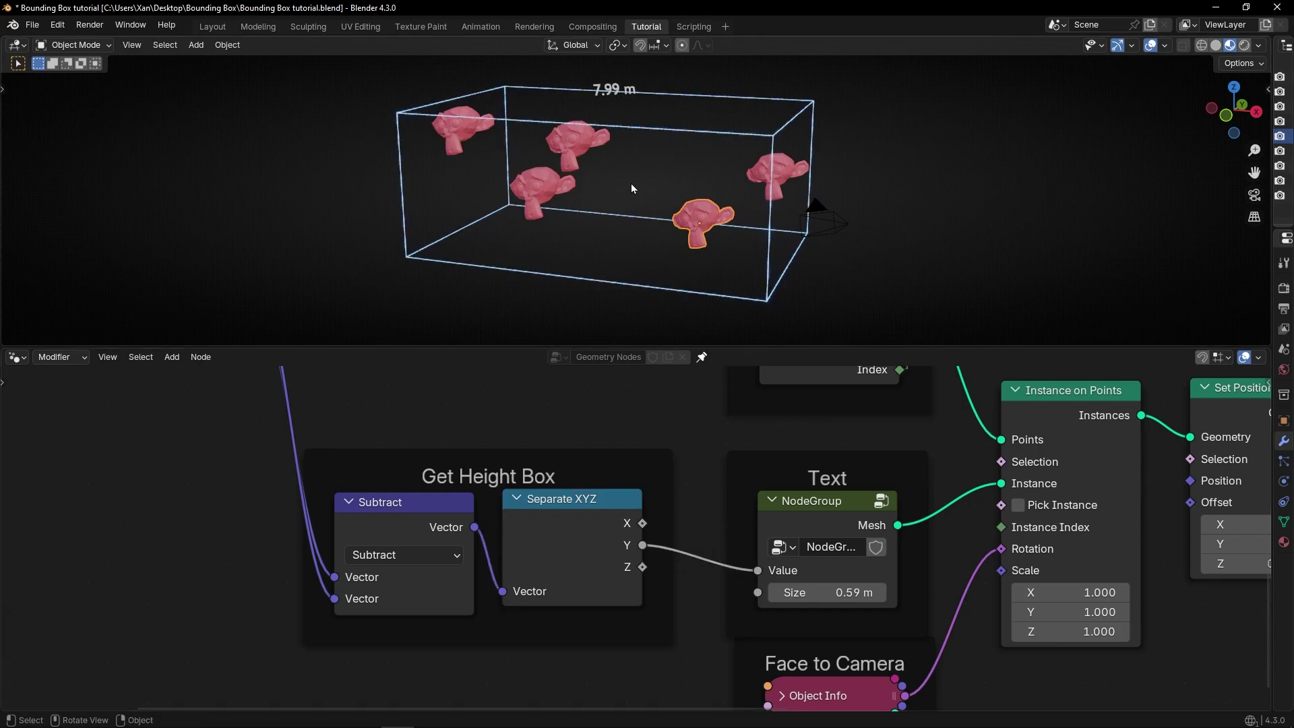
left_click_drag(642, 567, 757, 576)
key("ctrl+z")
Step: Inspect the Point Top Face frame, toggling open the Mesh to Points and Equal nodes
scroll(857, 495, "down", 4)
middle_click_drag(842, 473, 775, 595)
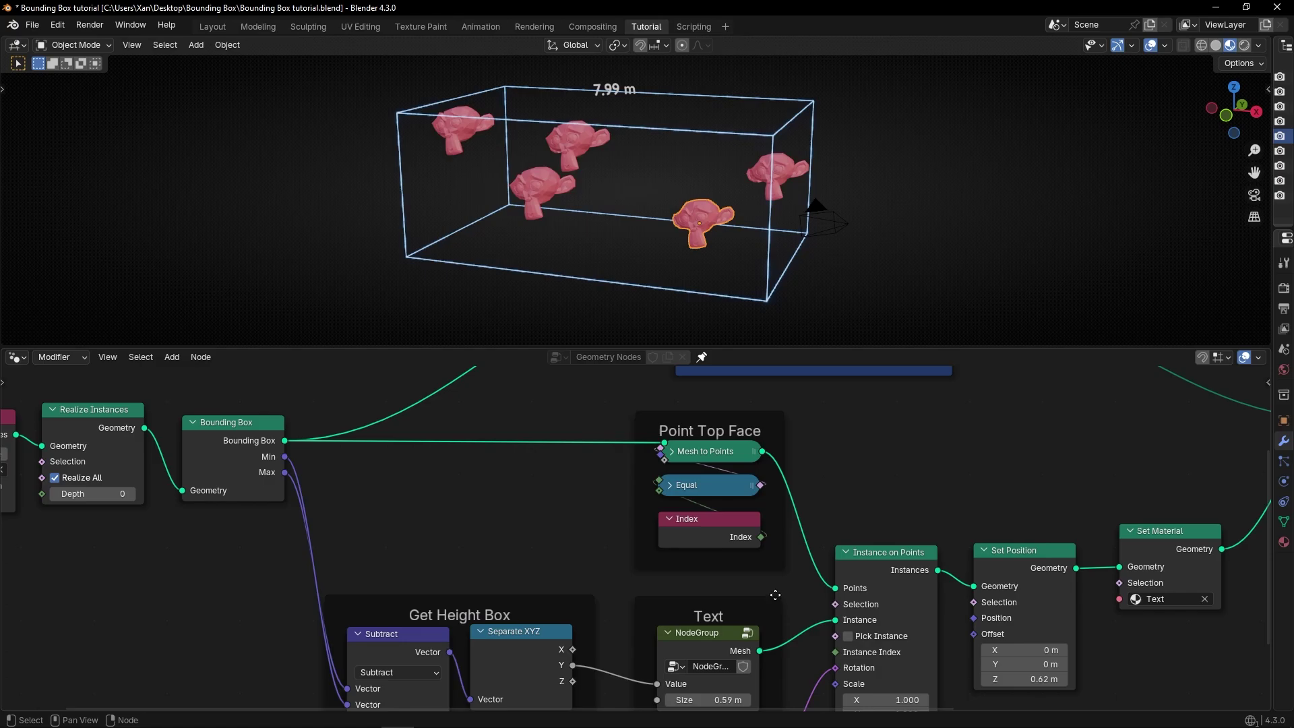
scroll(759, 525, "up", 3)
left_click(681, 431)
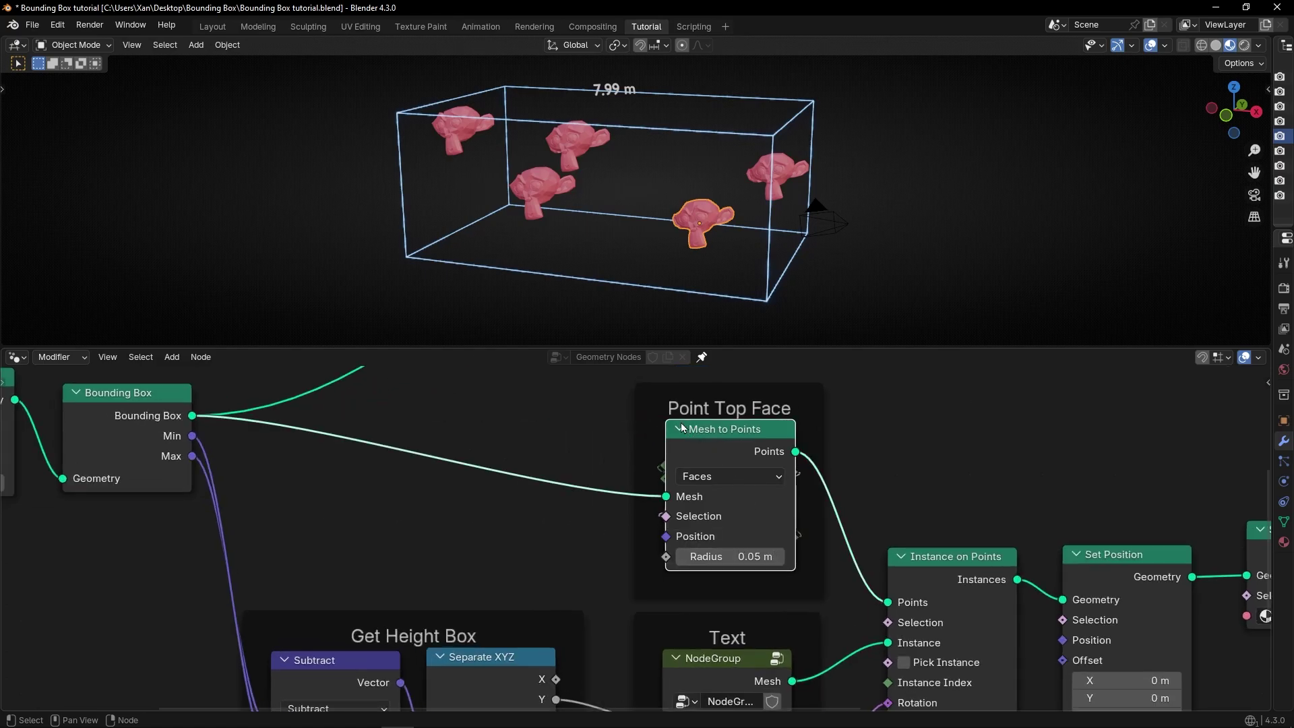
left_click(680, 428)
left_click(685, 473)
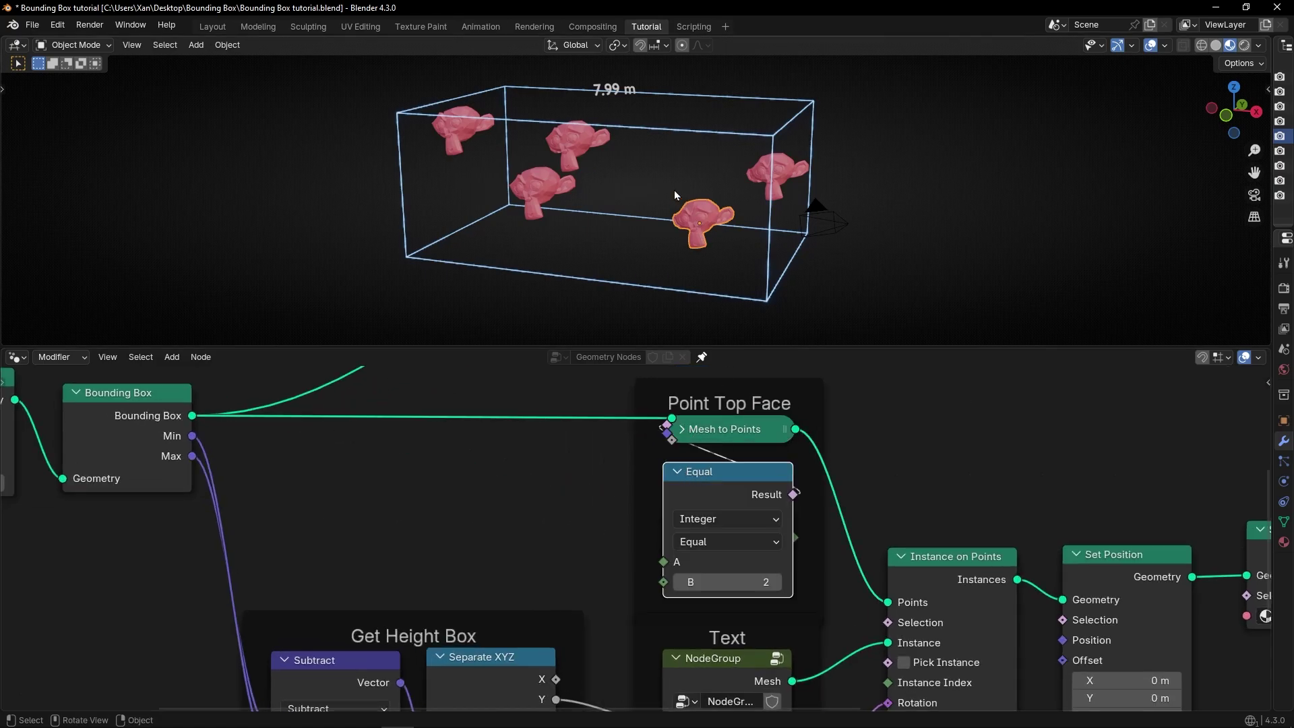
Step: Adjust the Equal node's face index B so the label sits on face 1, then collapse it
left_click(777, 582)
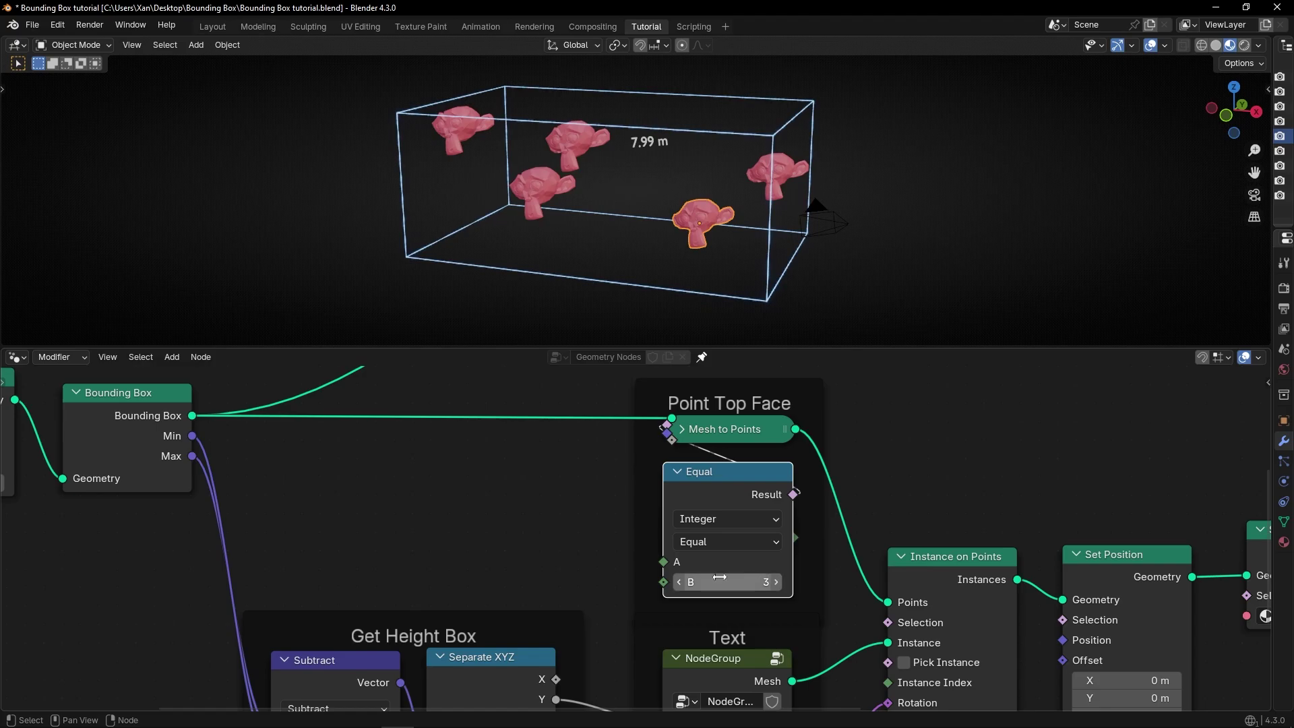
left_click(681, 582)
left_click(680, 583)
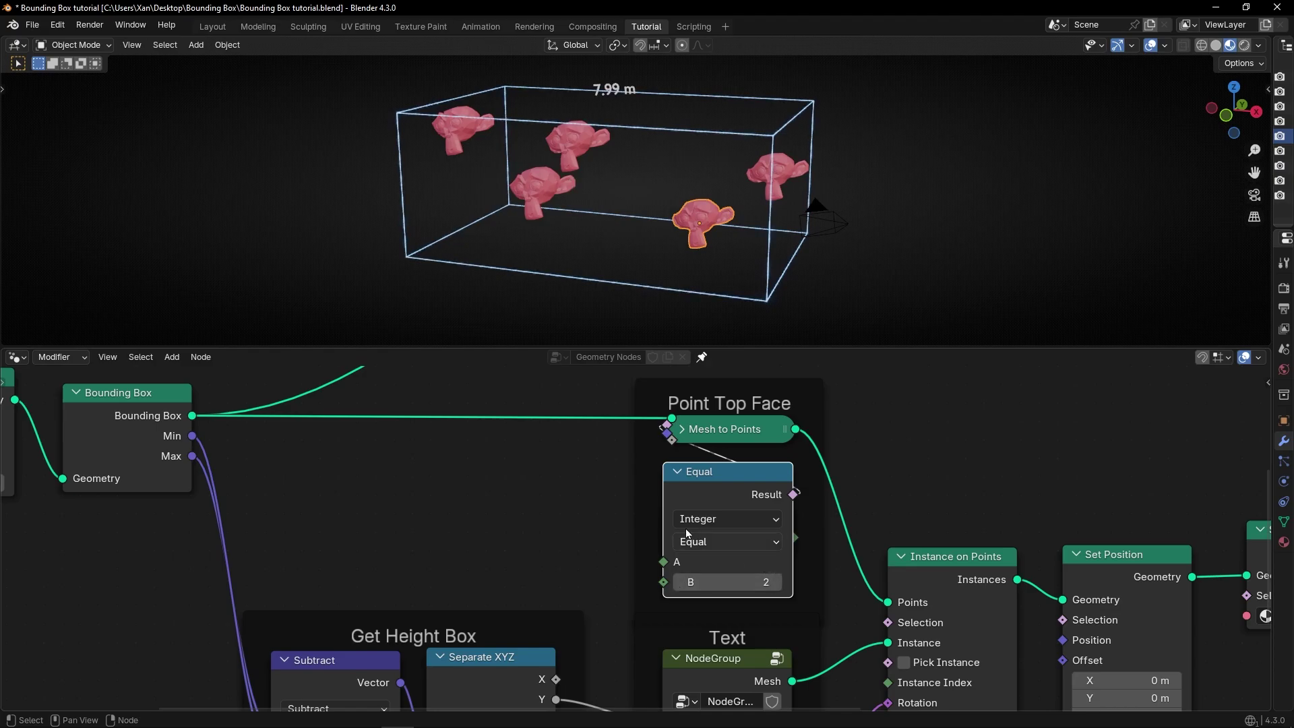
left_click(679, 473)
Step: Maximize the node editor and shift the left-side nodes further left to make room
scroll(687, 547, "down", 14)
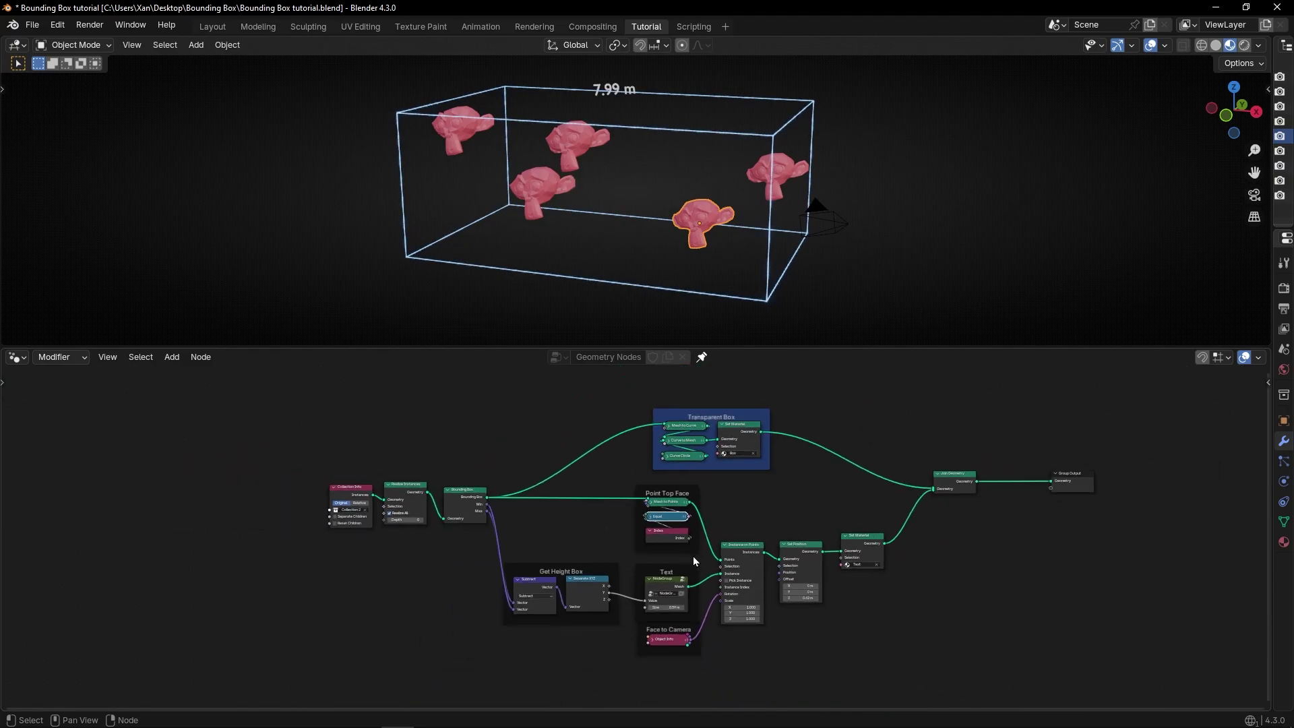
middle_click_drag(694, 554, 822, 526)
key("ctrl+space")
scroll(654, 509, "up", 9)
scroll(654, 506, "down", 4)
key("g")
left_click_drag(328, 273, 898, 595)
Step: Ungroup the Text label node group and delete its leftover frame
left_click(454, 540)
right_click(704, 516)
left_click(656, 582)
left_click(738, 482)
key("x")
scroll(674, 650, "down", 2)
middle_click_drag(647, 660, 699, 572)
scroll(531, 417, "up", 7)
Step: Link the X dimension to Value to String and join an 'X =' prefix String before it
left_click_drag(241, 366, 516, 382)
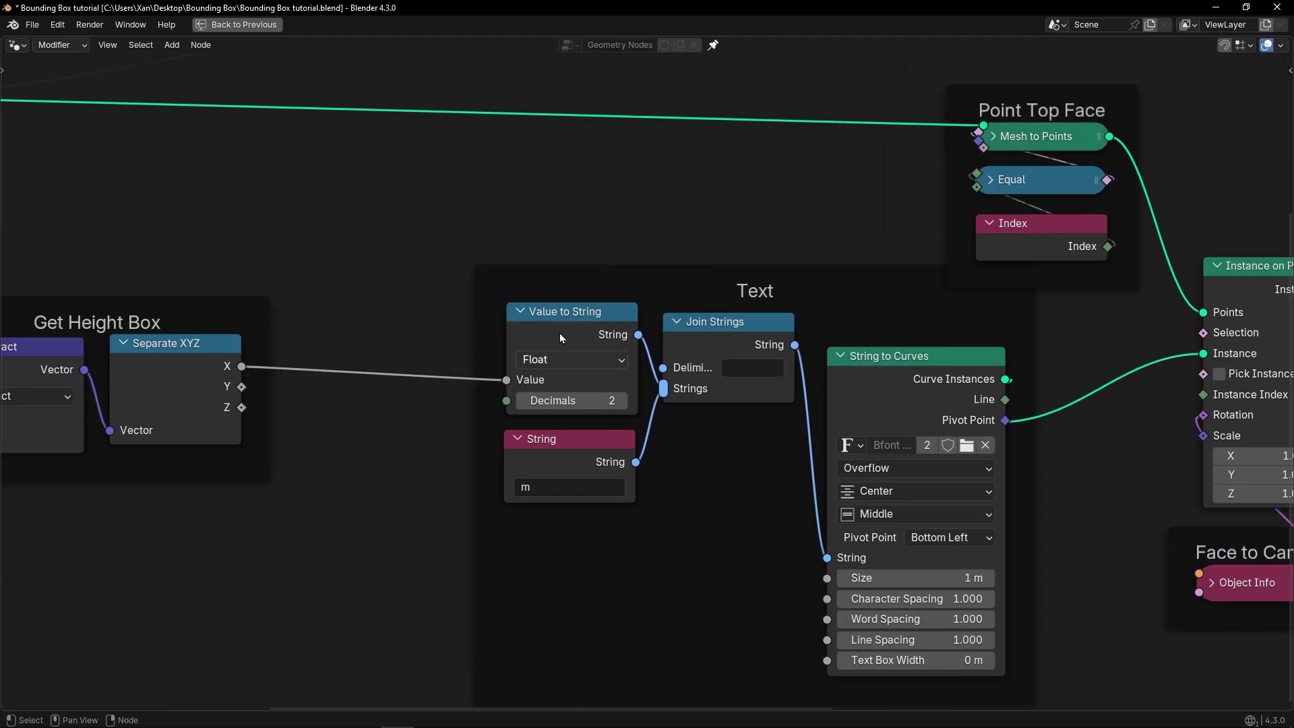
left_click(560, 335)
left_click(563, 446, "shift")
left_click_drag(564, 448, 556, 561)
key("shift+d")
left_click(556, 346)
double_click(550, 386)
type("X =")
left_click_drag(630, 362, 664, 389)
key("ctrl+space")
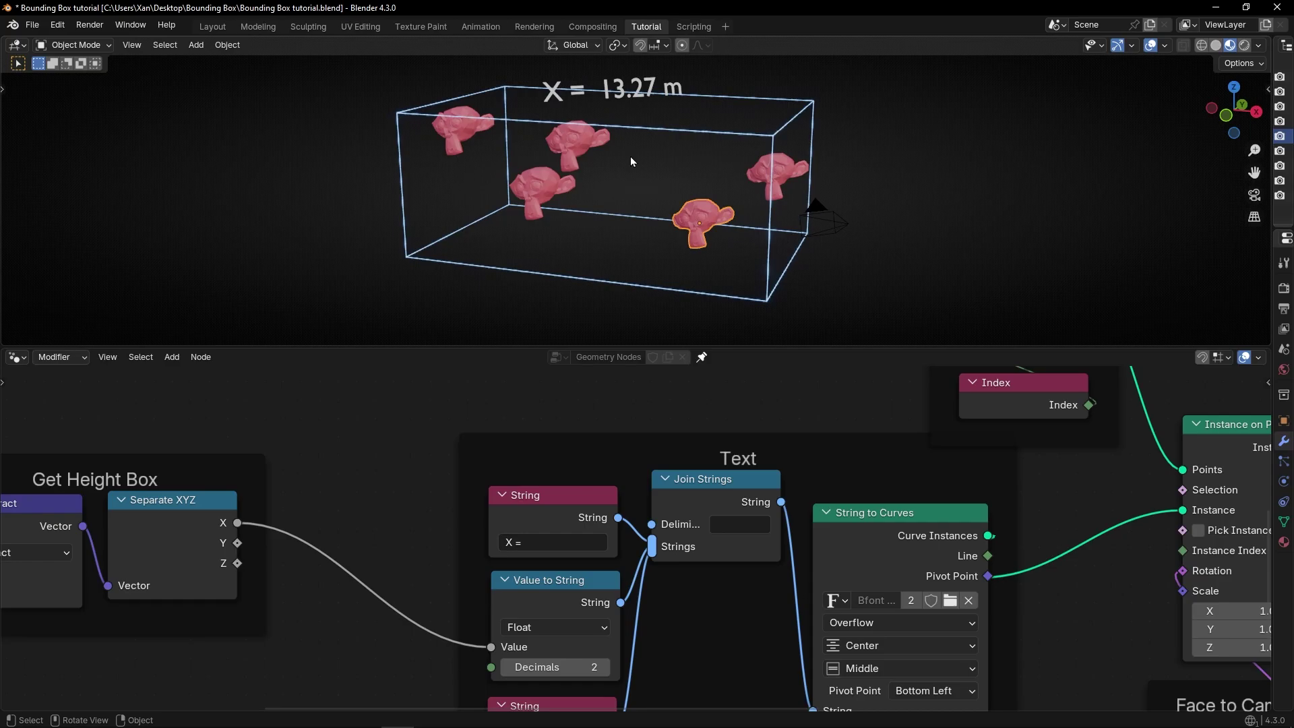
Step: Check the 'X = 13.27 m' label in the viewport and tidy the Point Top Face frame
mouse_move(684, 278)
middle_mouse_down()
mouse_move(577, 201)
mouse_move(735, 215)
mouse_move(683, 302)
middle_mouse_up()
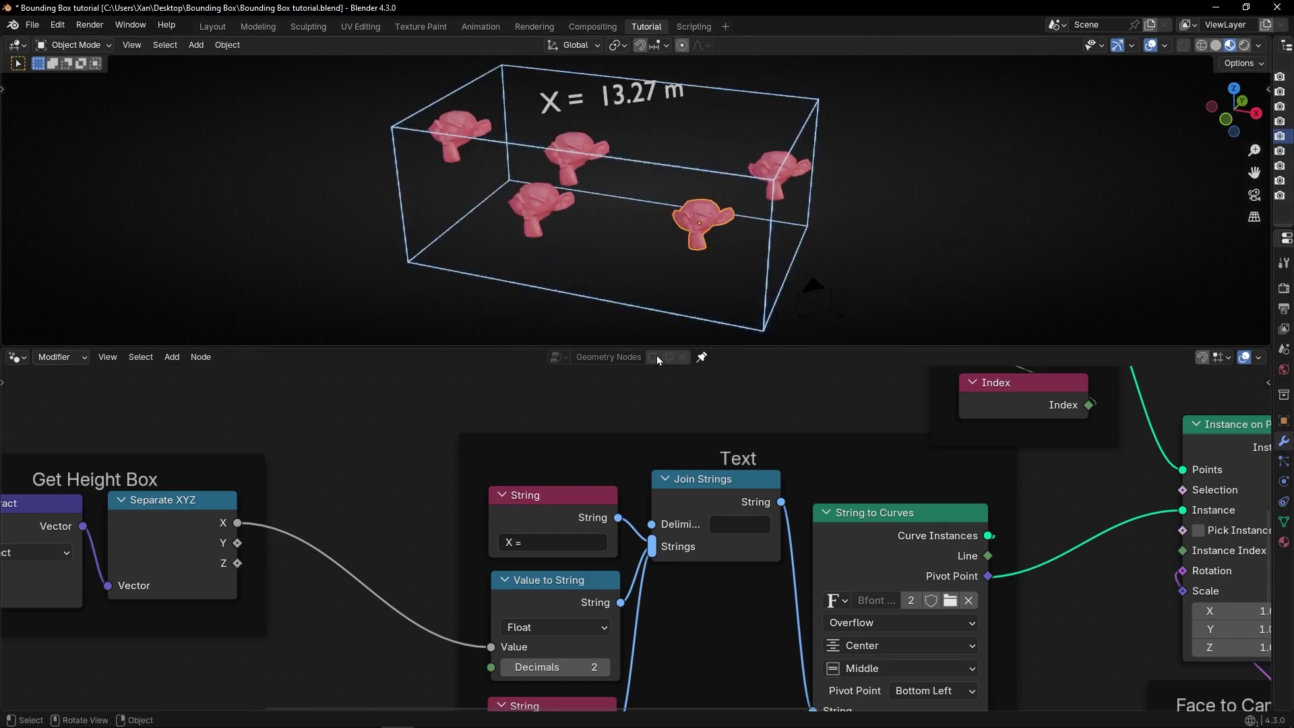
scroll(647, 391, "down", 1)
middle_click_drag(647, 391, 369, 537)
left_click(703, 496)
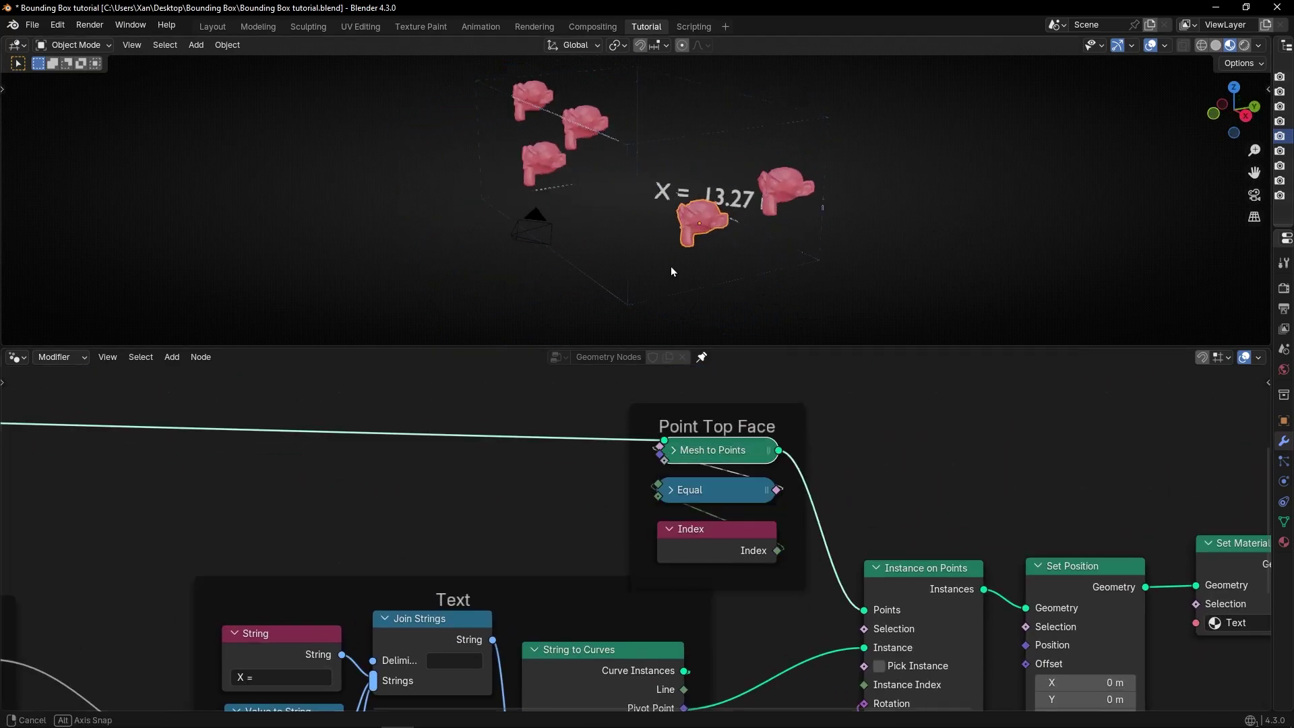
middle_click_drag(670, 265, 634, 268)
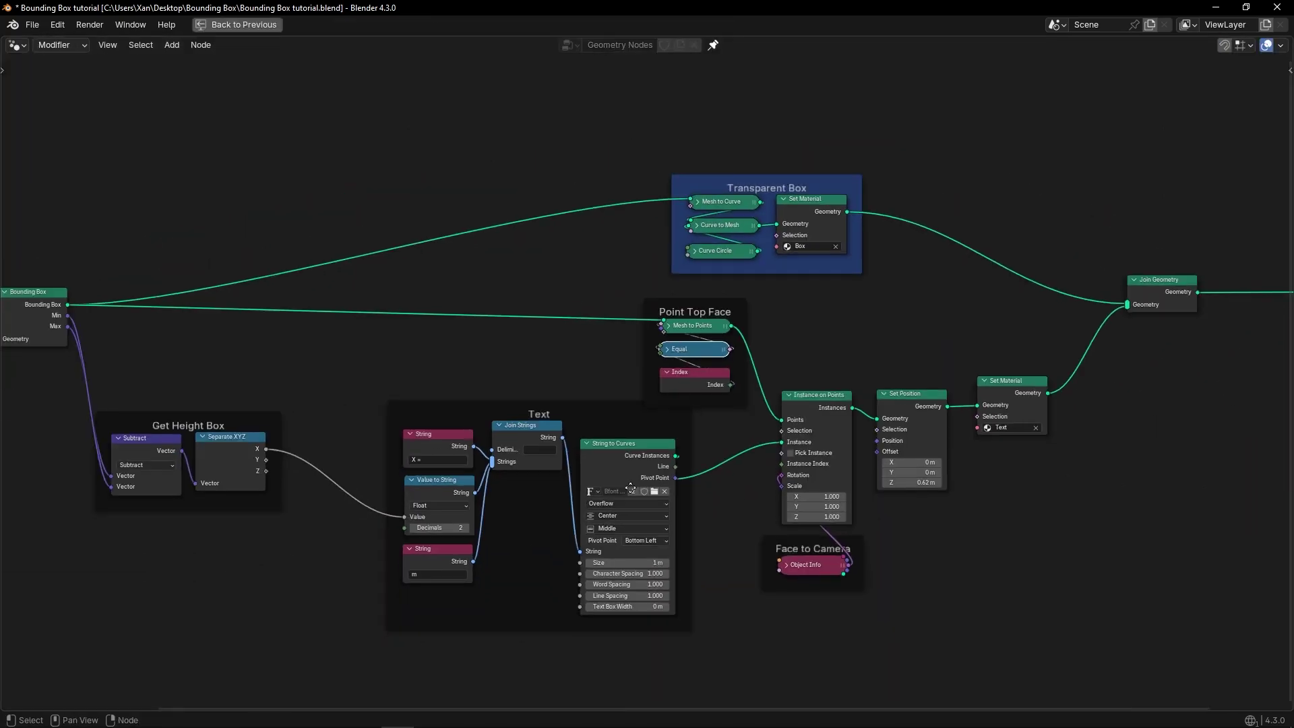
scroll(677, 294, "down", 2)
left_click_drag(677, 294, 501, 314)
Step: Select the whole label node branch and duplicate it below the original
left_click_drag(773, 272, 888, 442)
left_click_drag(836, 311, 797, 341)
left_click_drag(778, 465, 657, 356)
left_click_drag(499, 236, 903, 586)
middle_click_drag(827, 596, 795, 357)
scroll(809, 357, "down", 2)
key("shift+d")
left_click(843, 464)
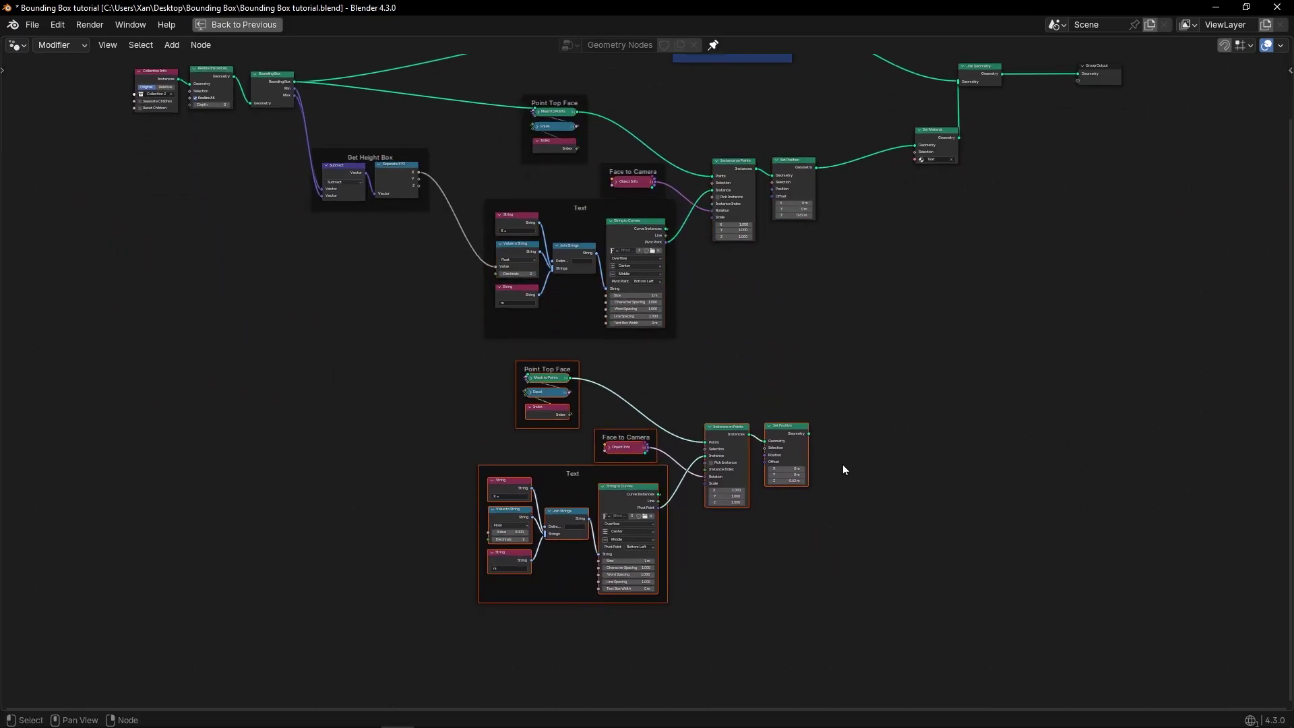
Step: Insert a Join Geometry node on the output link and feed the copied Set Position into it
left_click(870, 431)
key("shift+a")
type("joi")
key("Return")
left_click(875, 169)
left_click_drag(937, 130, 971, 138)
left_click_drag(809, 433, 852, 176)
scroll(512, 507, "up", 6)
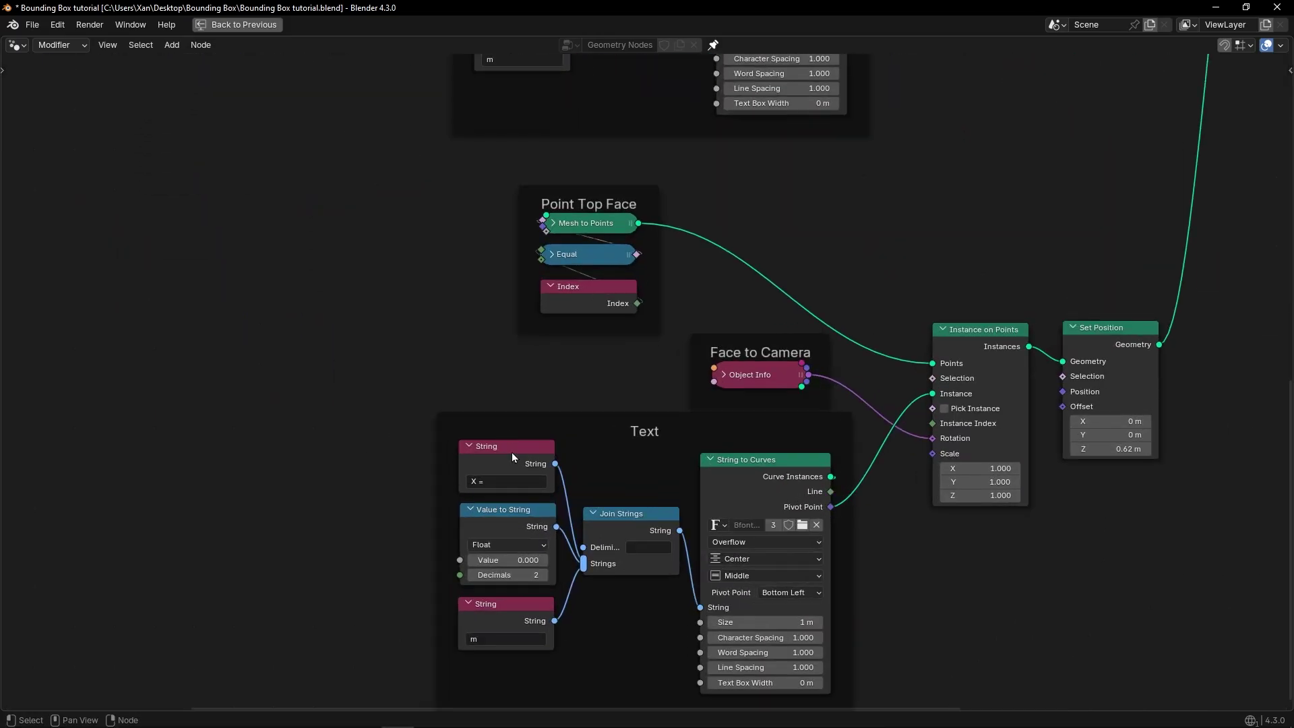
Step: Set the copy's prefix to 'Y =' and connect the Y dimension to its Value to String
key("Return")
scroll(507, 472, "down", 6)
left_click_drag(442, 107, 418, 368)
scroll(492, 386, "up", 3)
middle_click_drag(492, 386, 499, 270)
left_click_drag(396, 233, 547, 519)
Step: Add a reroute on the Bounding Box link and connect it to the lower Mesh to Points
key("ctrl+space")
key("ctrl+space")
left_click_drag(297, 169, 529, 310)
key("g")
left_click(419, 431)
right_click_drag(665, 267, 533, 219, "shift")
key("g")
left_click(361, 107)
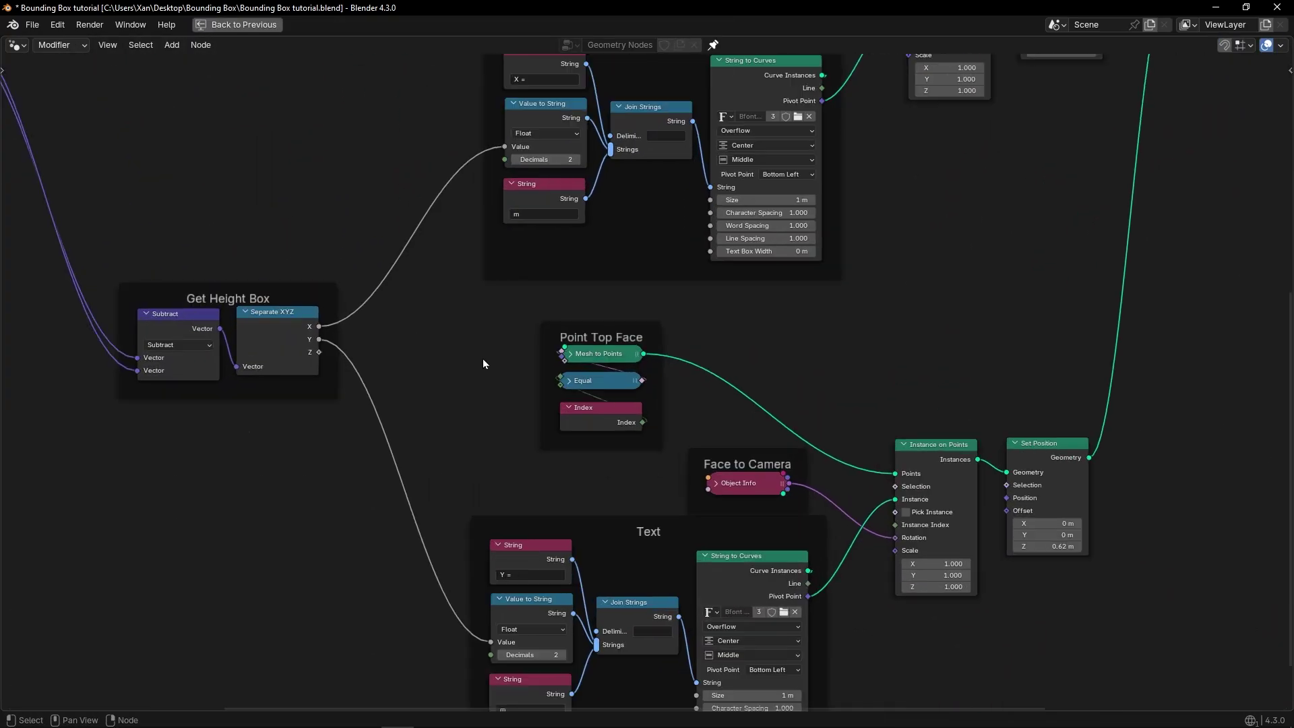
middle_click_drag(313, 268, 443, 419)
right_click_drag(416, 216, 407, 177, "shift")
left_click_drag(409, 193, 612, 474)
Step: Raise the lower Equal node's face index B so the Y label sits on its own box face
key("ctrl+space")
scroll(651, 633, "up", 8)
middle_click_drag(654, 640, 596, 497)
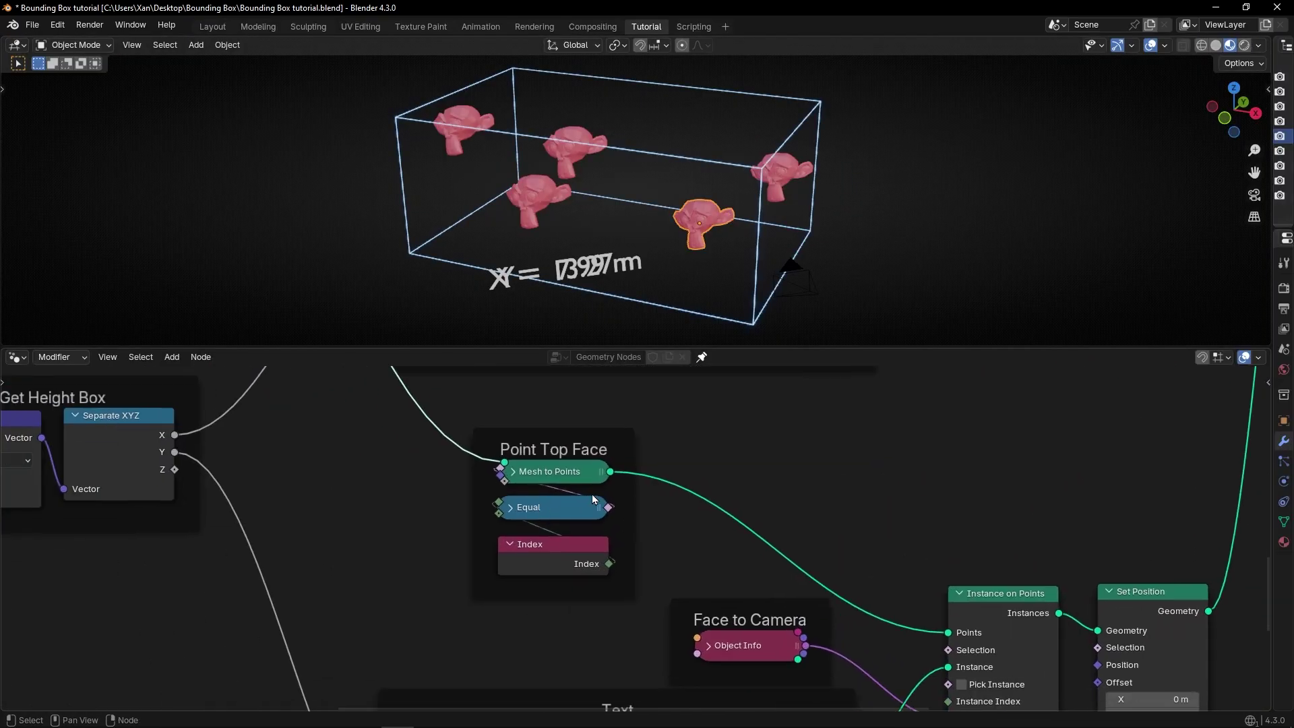
left_click(594, 506)
key("h")
left_click(594, 602)
left_click(593, 602)
left_click(594, 602)
mouse_move(760, 286)
middle_mouse_down()
mouse_move(715, 280)
mouse_move(747, 269)
middle_mouse_up()
scroll(593, 516, "down", 1)
left_click(518, 512)
key("ctrl+space")
Step: Duplicate the Y label branch, link the Z dimension to it, and change its prefix to 'Z ='
scroll(526, 499, "down", 10)
left_click_drag(556, 334, 873, 580)
key("shift+d")
left_click(853, 695)
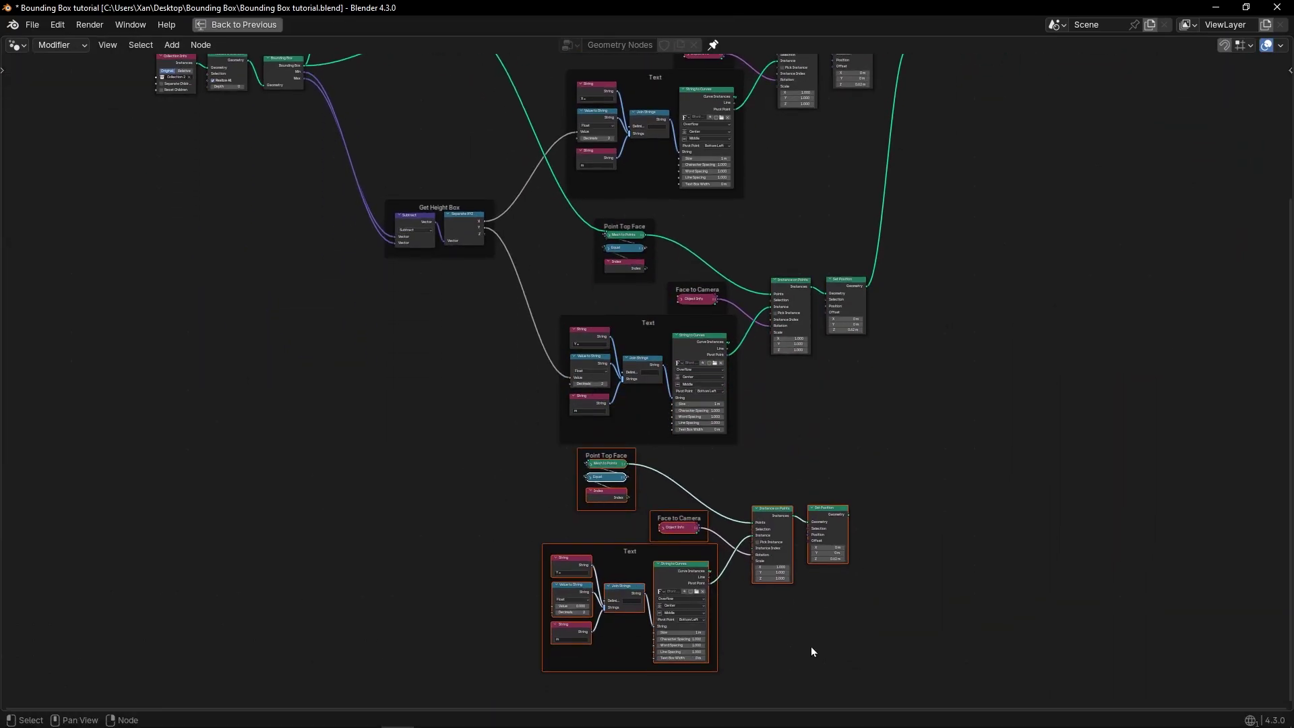
middle_click_drag(480, 235, 592, 230)
left_click_drag(596, 226, 664, 598)
scroll(752, 604, "up", 5)
middle_click_drag(753, 604, 618, 358)
scroll(618, 359, "up", 8)
double_click(483, 423)
key("Left")
key("Left")
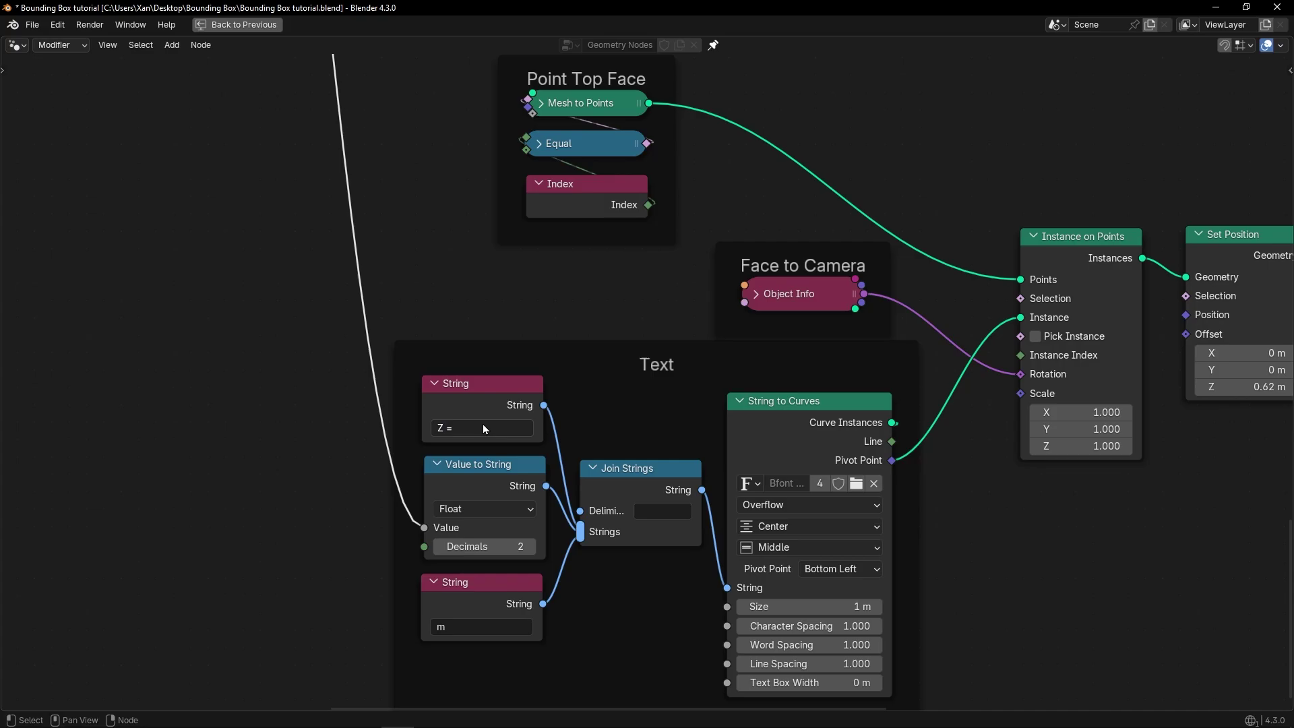
Step: Feed the Z label's Set Position into Join Geometry and move Join Geometry and Set Material down
scroll(482, 424, "down", 5)
middle_click_drag(1142, 239, 633, 418)
left_click_drag(529, 495, 731, 196)
left_click_drag(775, 179, 827, 530)
left_click_drag(890, 143, 975, 529)
scroll(970, 472, "down", 12)
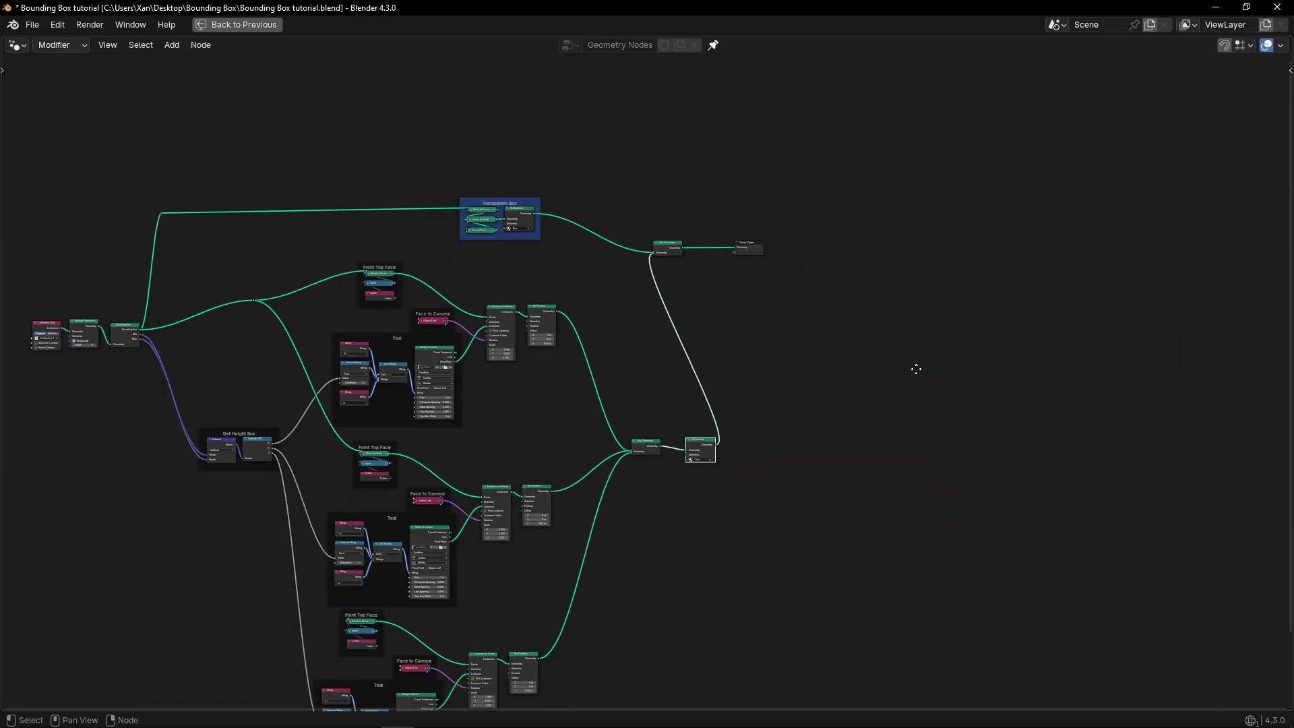
Step: Spread out Group Output, Join Geometry, the reroute and the Point Top Face frames to make room
left_click_drag(747, 242, 979, 251)
left_click_drag(664, 243, 808, 236)
left_click_drag(494, 203, 653, 151)
key("g")
scroll(251, 202, "up", 4)
left_click_drag(454, 309, 617, 501)
key("g")
left_click_drag(592, 447, 573, 464)
Step: Collapse the X, Y and Z label node chains into three separate node groups
left_click_drag(526, 186, 823, 411)
key("ctrl+g")
key("Tab")
key("g")
left_click_drag(502, 273, 782, 472)
key("ctrl+g")
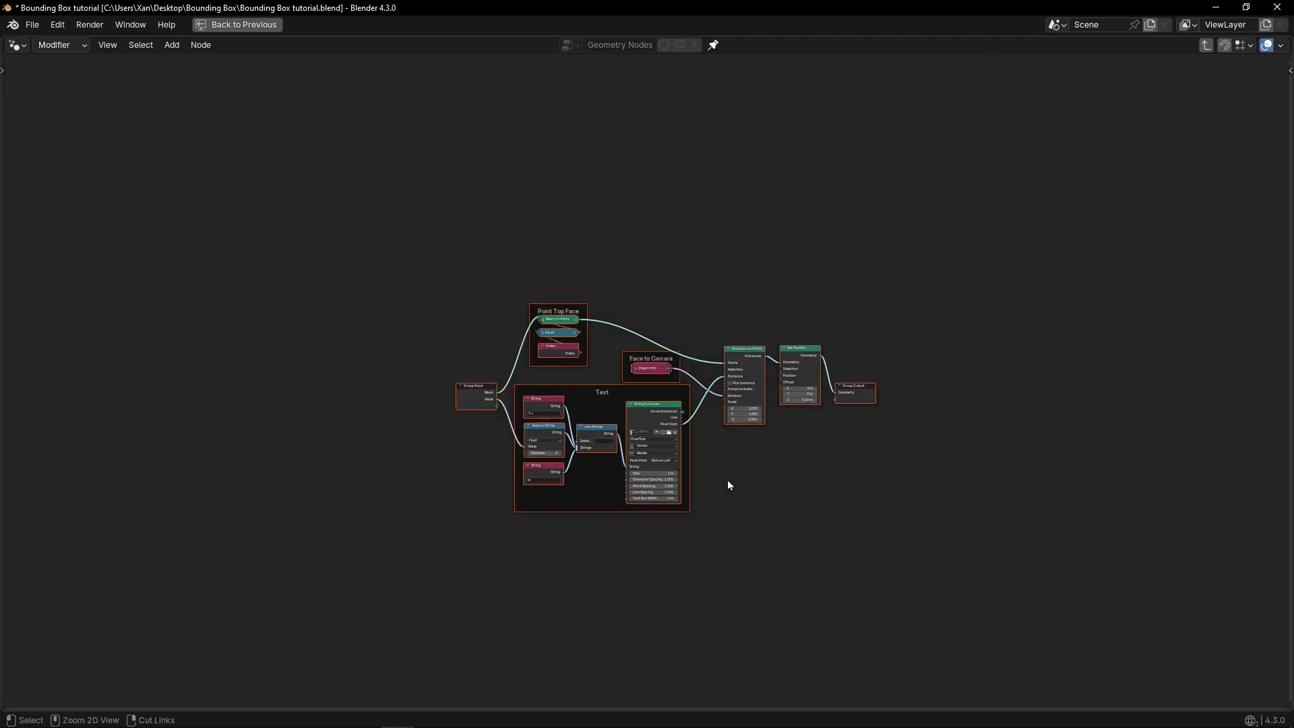
key("Tab")
left_click_drag(485, 367, 796, 587)
key("ctrl+g")
key("Tab")
Step: Stack the node groups and reorder their inputs into Join Geometry, with Set Material after it
left_click_drag(677, 462, 580, 200)
left_click_drag(662, 694, 600, 252)
left_click_drag(985, 283, 725, 153)
scroll(728, 149, "up", 7)
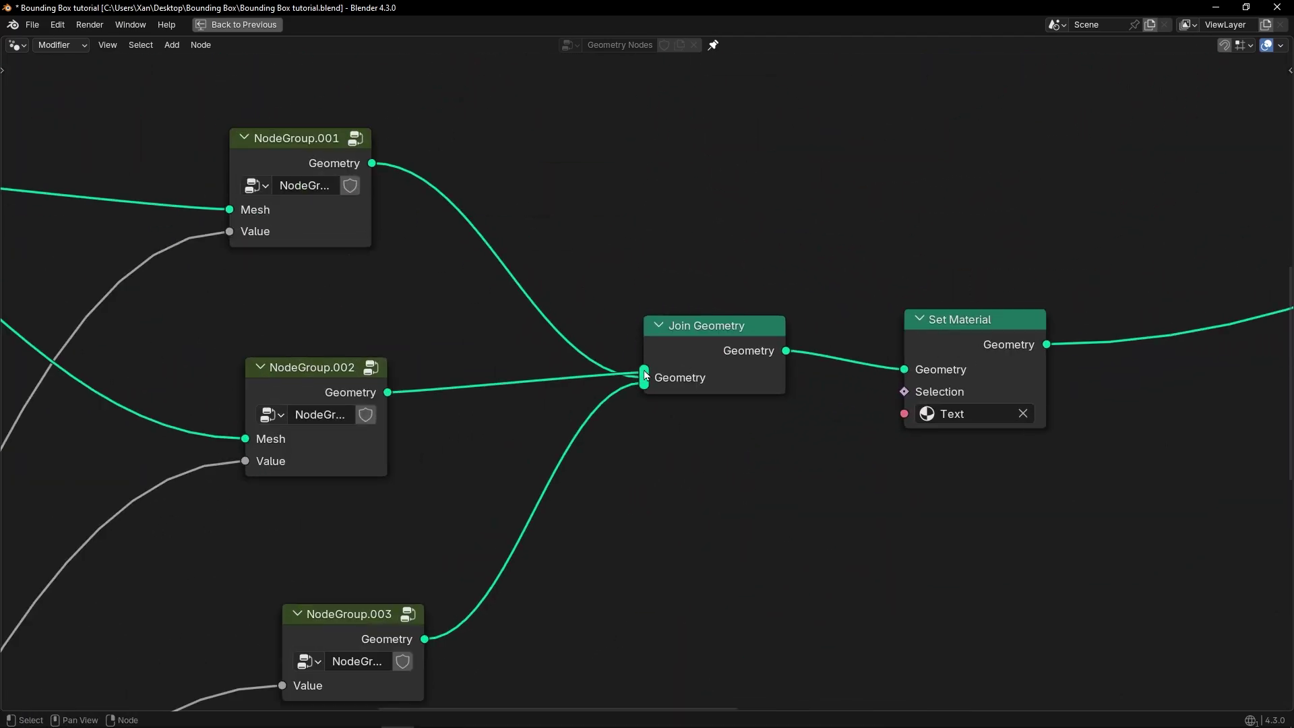
left_click_drag(644, 375, 644, 382)
scroll(648, 375, "down", 3)
left_click_drag(1065, 330, 1023, 328)
left_click_drag(638, 361, 666, 374)
left_click_drag(617, 222, 654, 269)
Step: Wrap the label node groups in frames labelled X and Z
key("ctrl+j")
key("F2")
type("X")
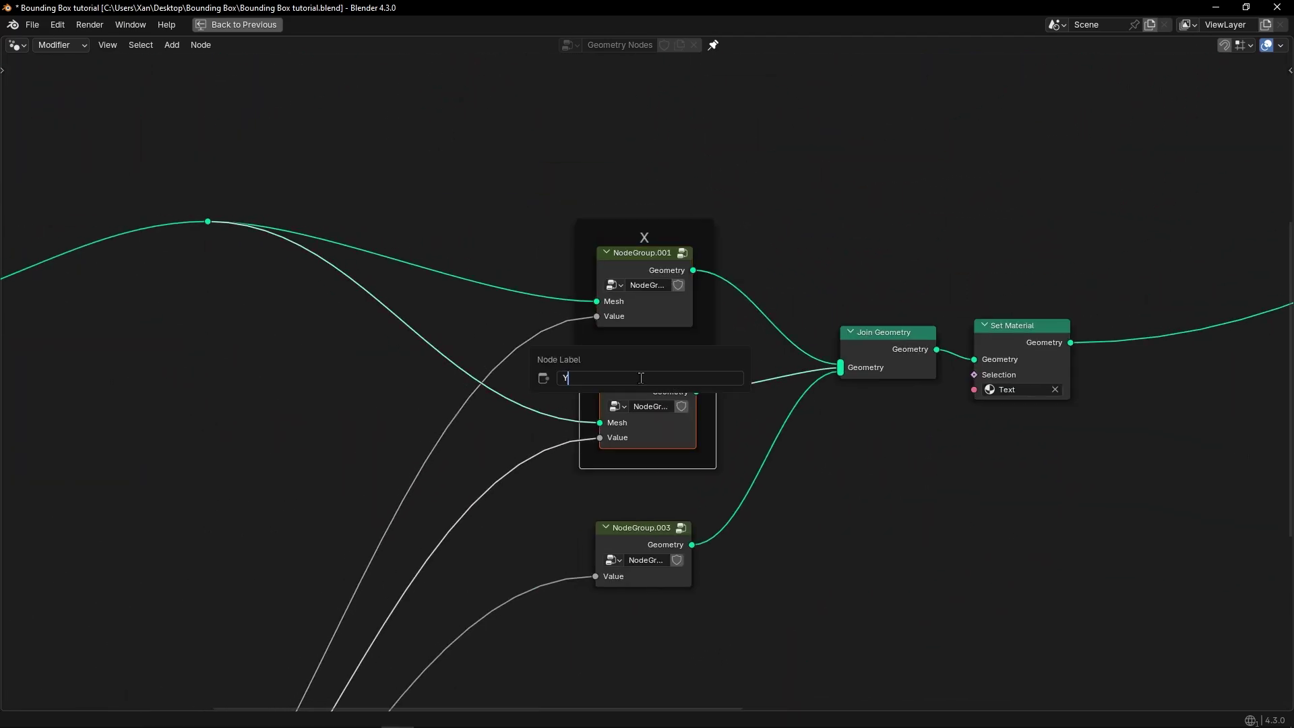
key("Return")
left_click(637, 527)
key("ctrl+j")
key("F2")
type("Z")
key("Return")
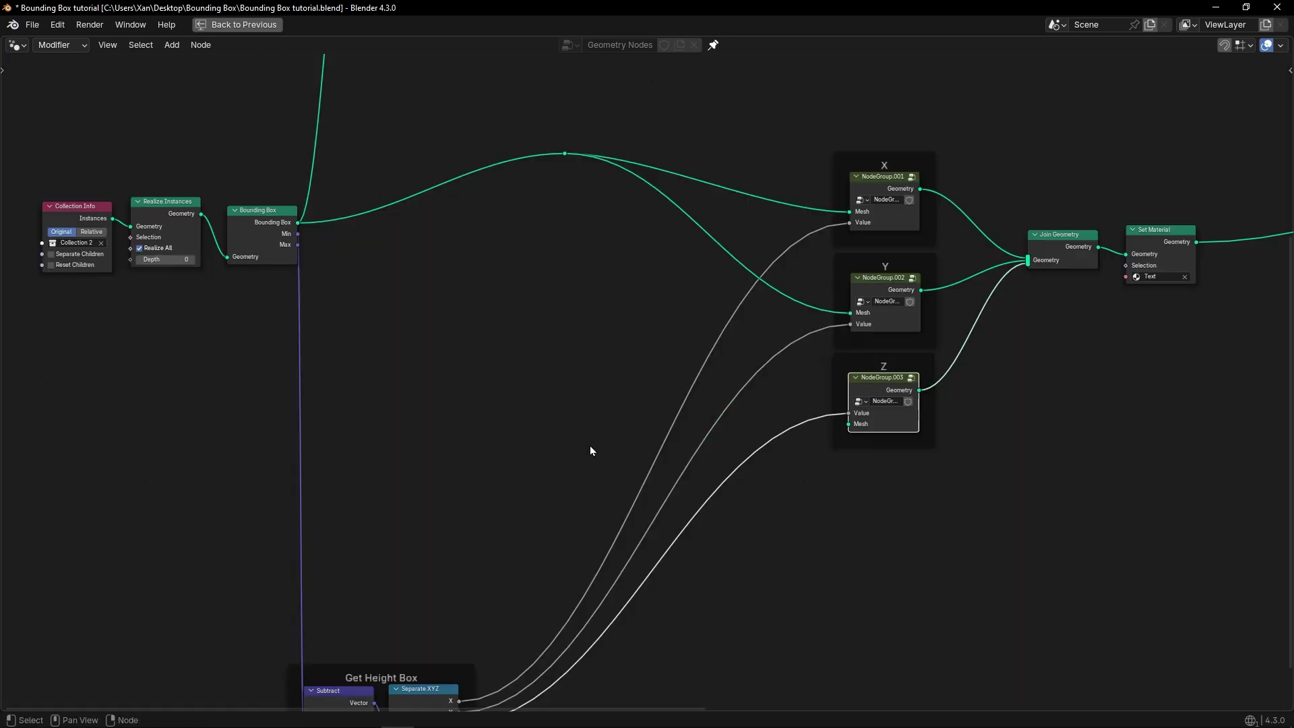
Step: Connect the Bounding Box mesh to the Z group's Mesh input, replacing the old link
left_click_drag(297, 222, 849, 425)
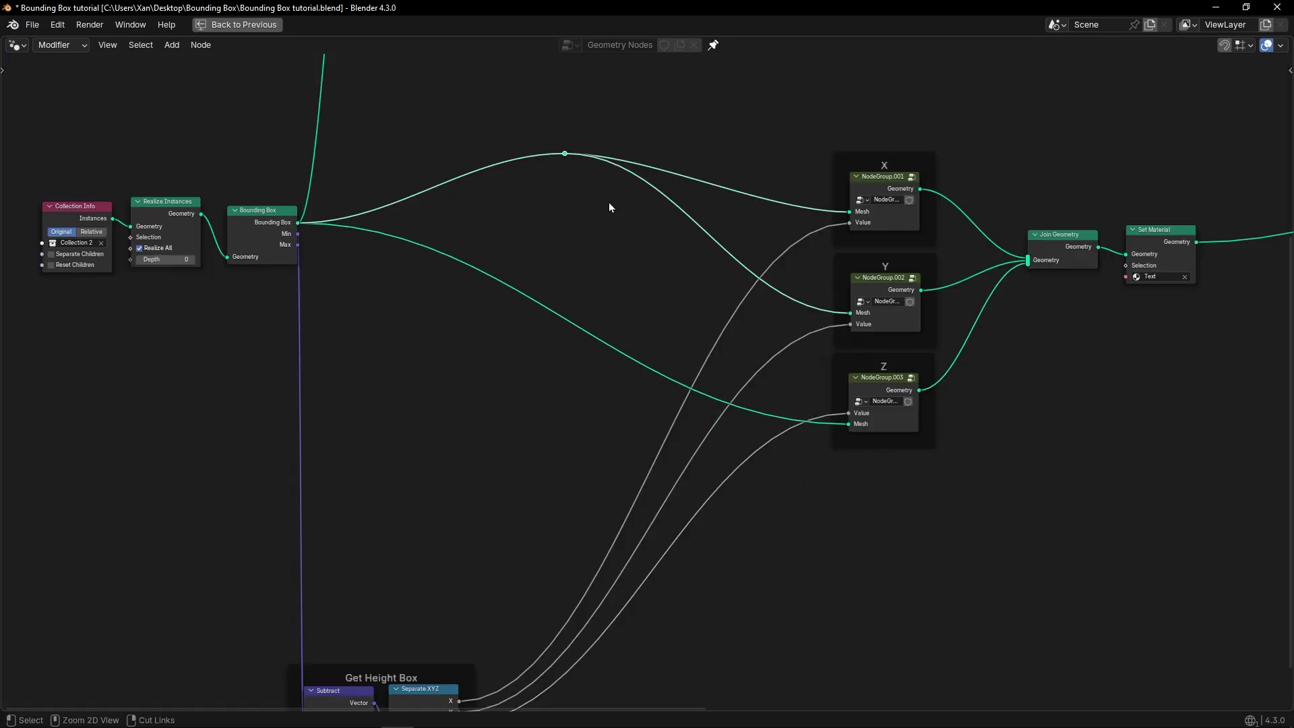
right_click_drag(610, 208, 586, 364, "ctrl")
left_click_drag(565, 154, 849, 426)
key("g")
scroll(647, 405, "down", 4)
Step: Dissolve the reroute point feeding the groups with Ctrl+X
left_click_drag(358, 506, 539, 614)
key("g")
left_click_drag(461, 168, 542, 232)
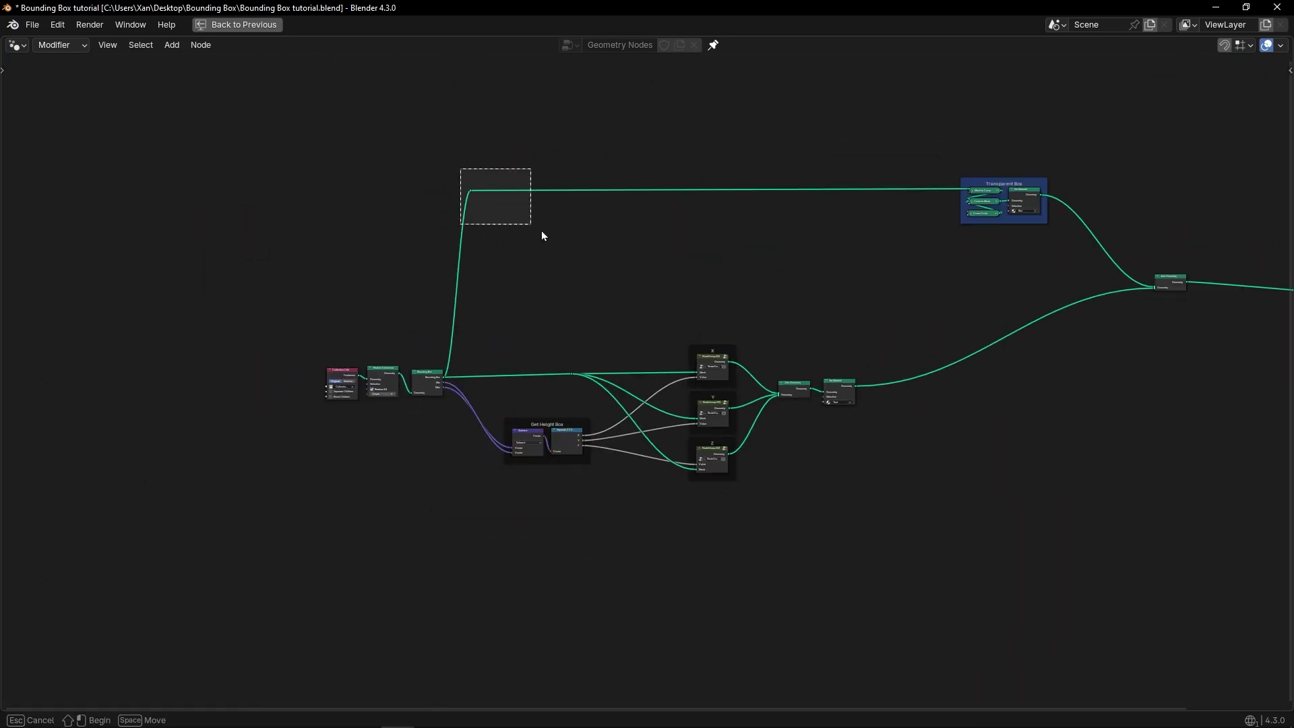
key("g")
key("ctrl+z")
left_click_drag(1005, 183, 711, 237)
left_click_drag(451, 169, 555, 240)
key("ctrl+x")
Step: Tidy Join Geometry, Group Output, Set Material and the Transparent Box frame, then restore the split layout
middle_click_drag(877, 280, 693, 284)
left_click_drag(988, 287, 795, 321)
left_click_drag(1169, 299, 778, 321)
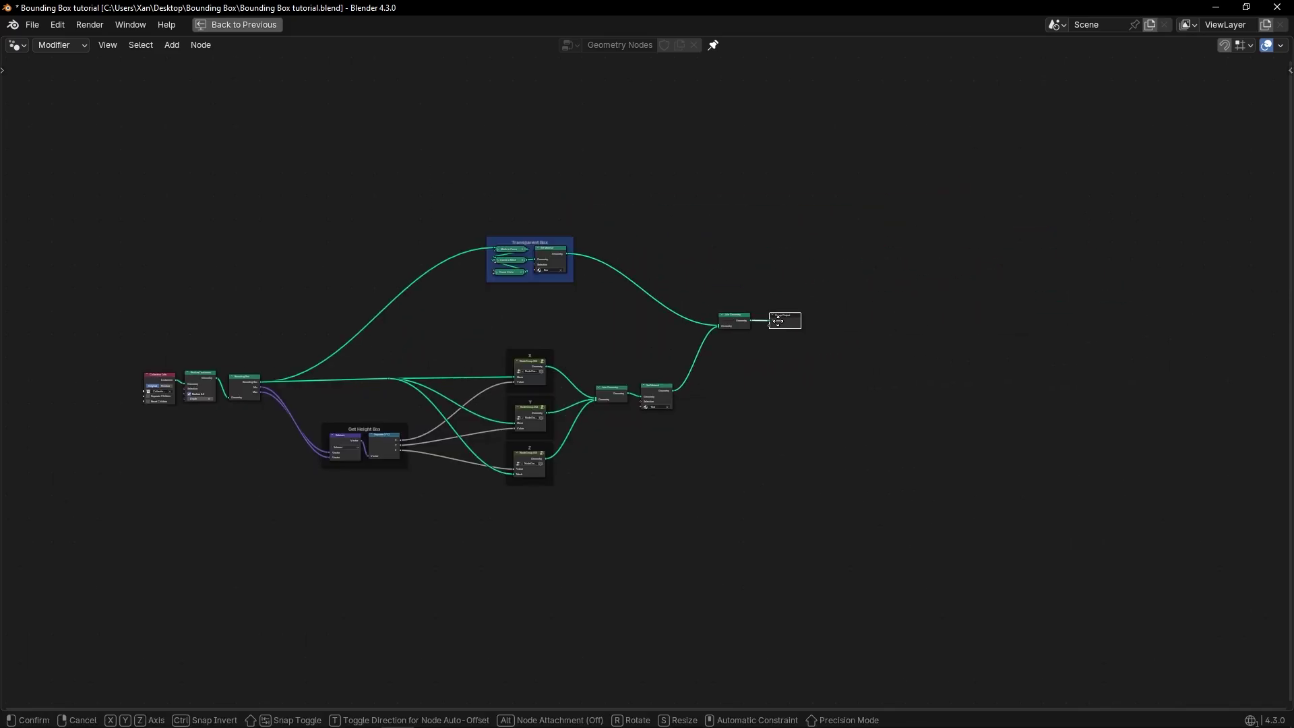
scroll(674, 337, "up", 3)
left_click_drag(664, 246, 645, 287)
left_click_drag(813, 382, 814, 379)
scroll(639, 383, "up", 5)
key("ctrl+space")
mouse_move(695, 283)
middle_mouse_down()
mouse_move(641, 289)
mouse_move(695, 282)
middle_mouse_up()
middle_click_drag(702, 654, 685, 559)
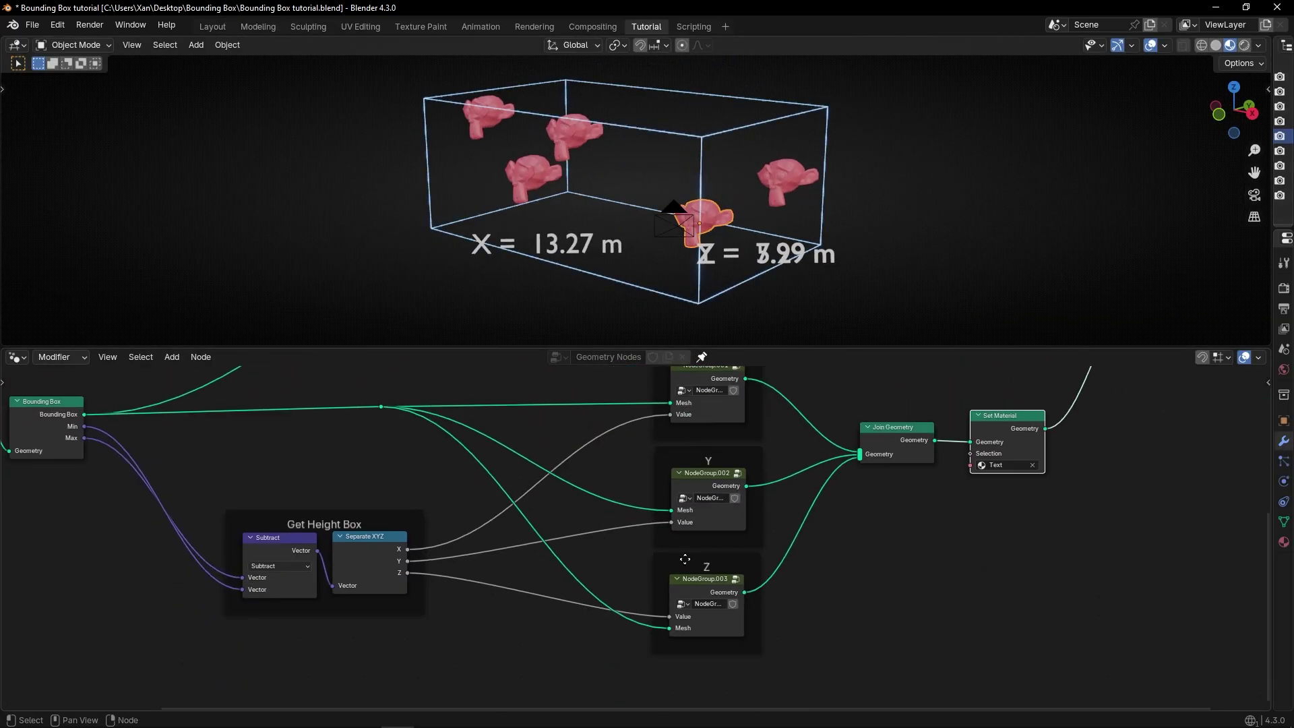
Step: Inside NodeGroup.003, set the Equal node's B value to 4 to move the Z label
left_click(705, 579)
key("Tab")
left_click(495, 463)
key("h")
left_click(523, 491)
left_click(523, 491)
left_click(523, 492)
mouse_move(519, 241)
middle_mouse_down()
mouse_move(549, 244)
mouse_move(530, 243)
middle_mouse_up()
key("Tab")
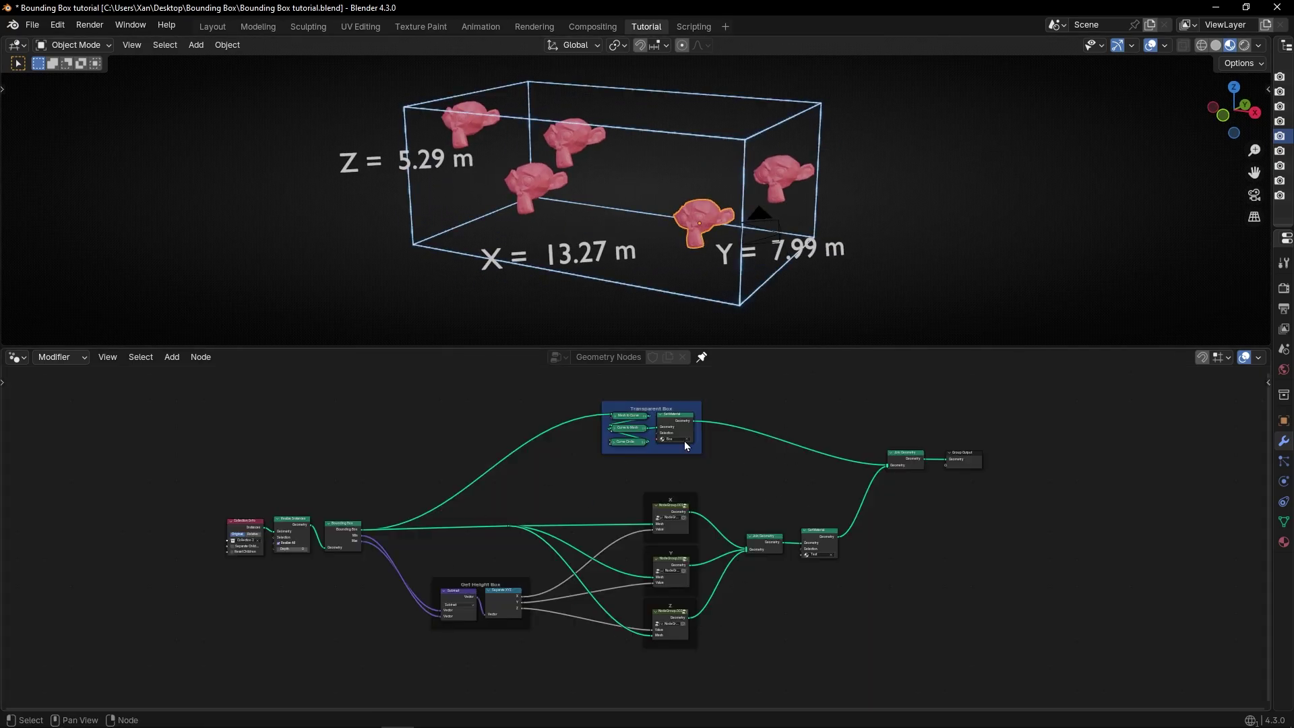
Step: Inspect NodeGroup.001's inner nodes, then return to the main tree near Group Output
scroll(692, 543, "up", 4)
left_click(696, 492)
key("Tab")
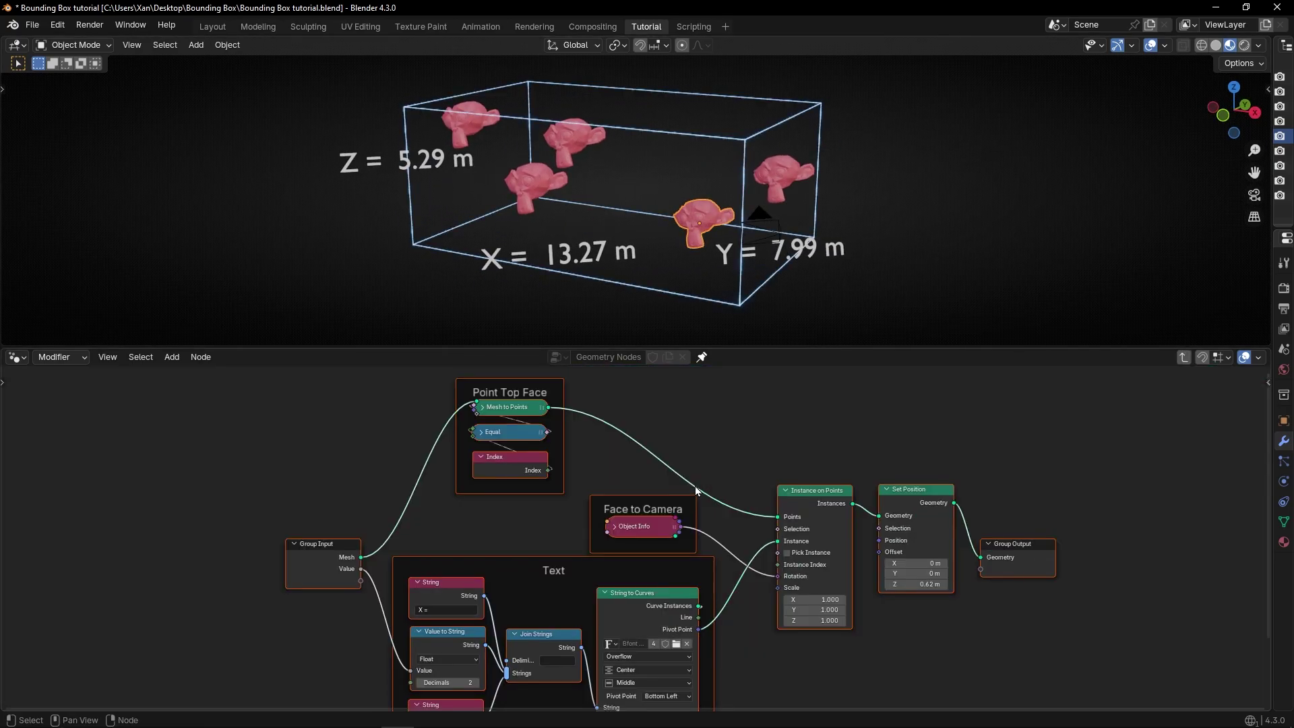
scroll(526, 553, "down", 3)
scroll(489, 576, "up", 3)
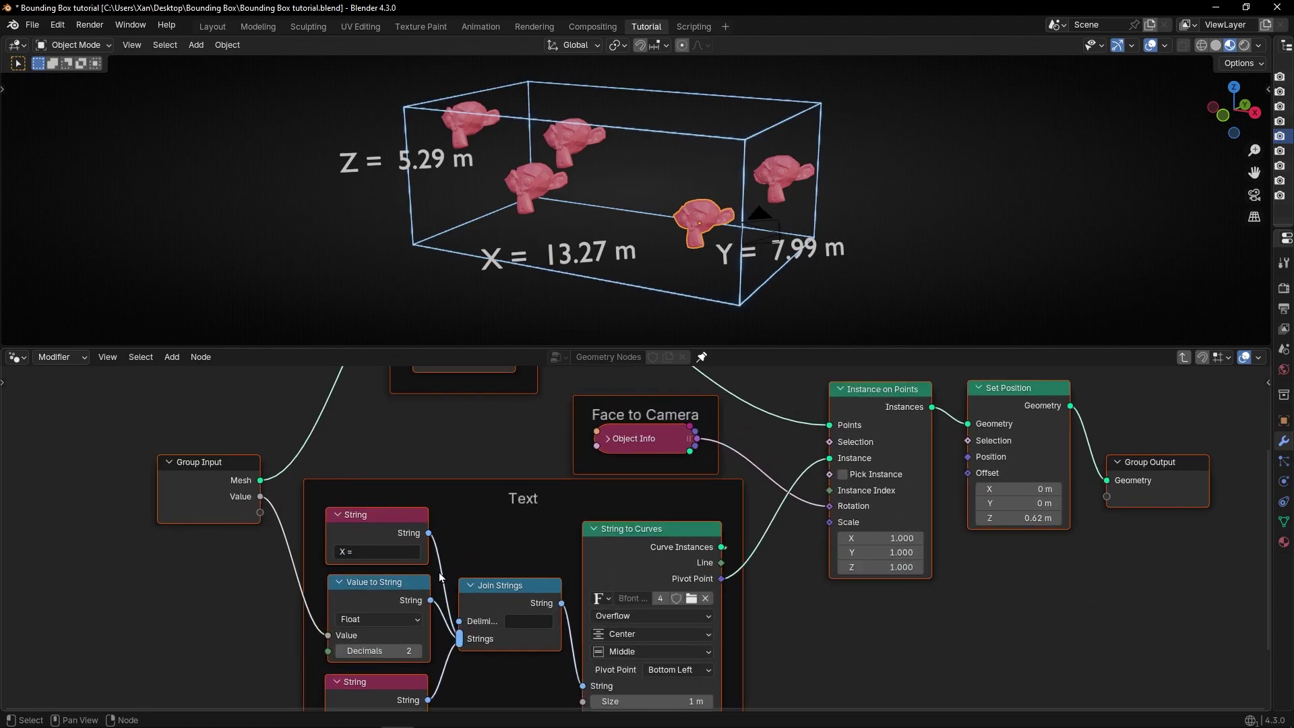
key("Tab")
scroll(465, 588, "down", 1)
scroll(465, 588, "down", 1)
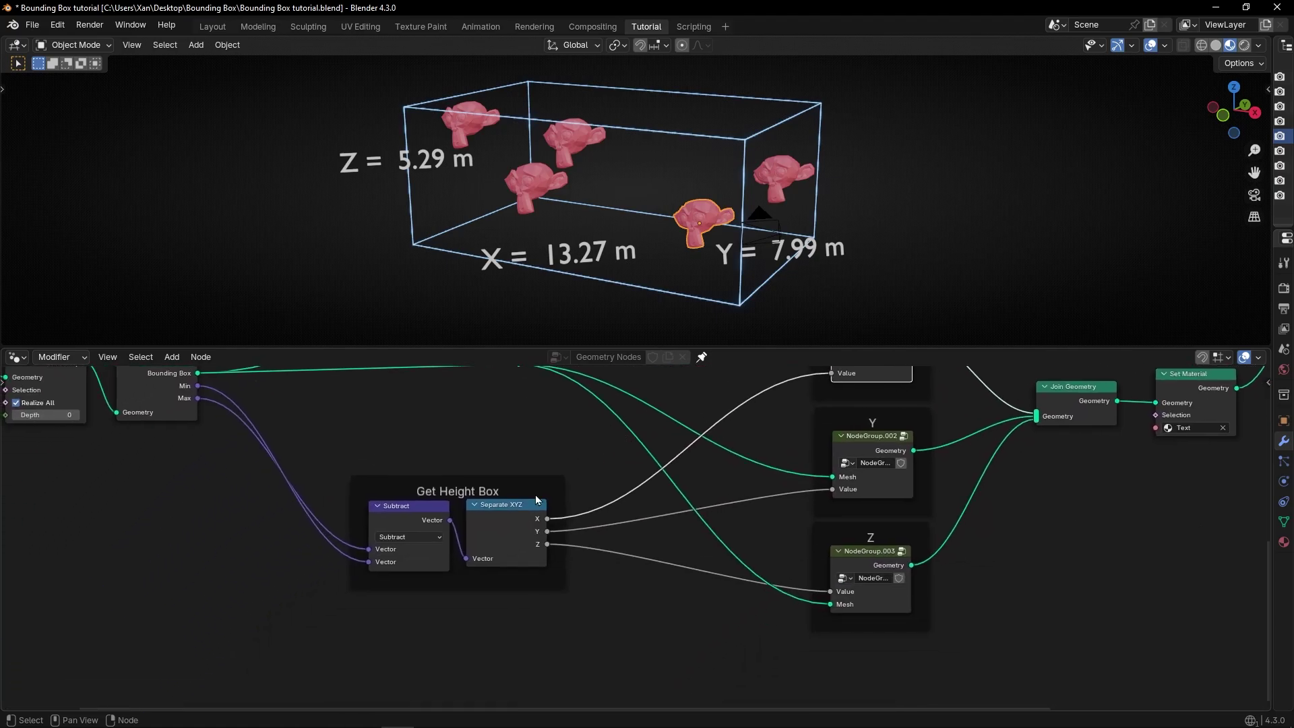
scroll(573, 540, "up", 2)
scroll(681, 491, "down", 3)
middle_click_drag(681, 491, 549, 564)
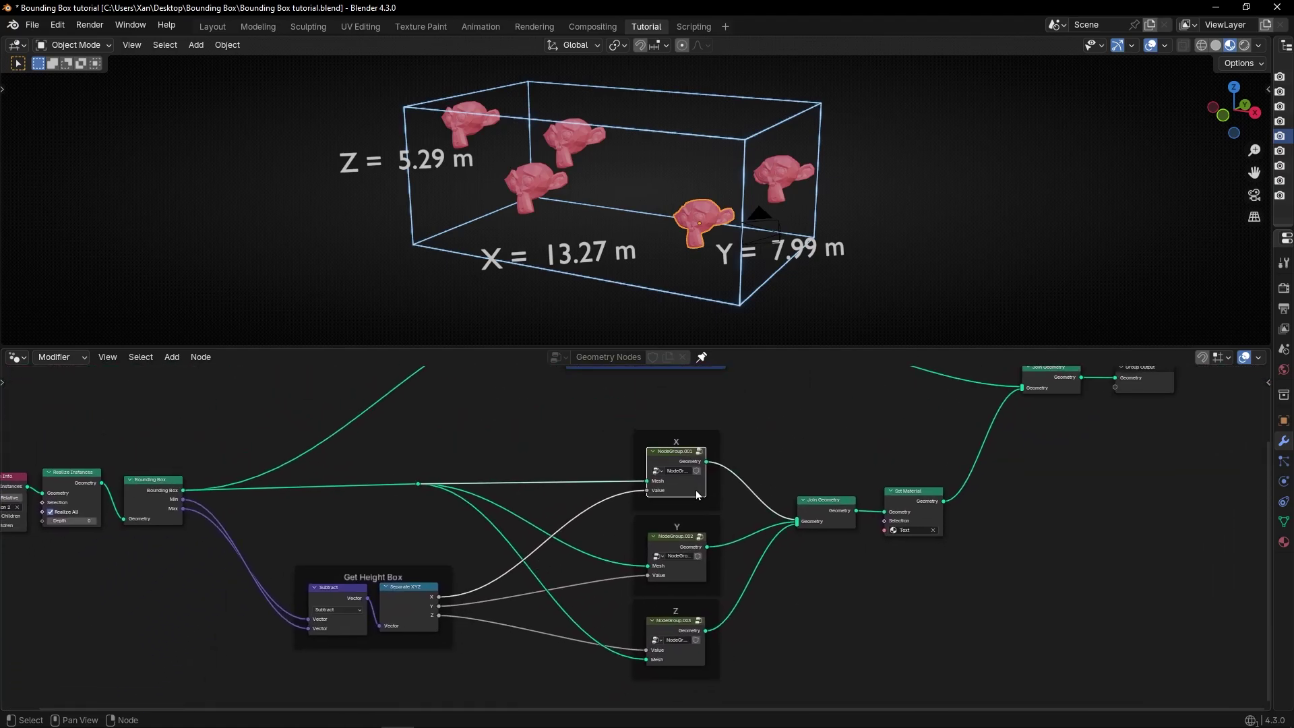
Step: Review NodeGroup.001's Equal and Mesh to Points settings and check the labels in the viewport
key("Tab")
scroll(667, 467, "up", 4)
middle_click_drag(635, 451, 575, 551)
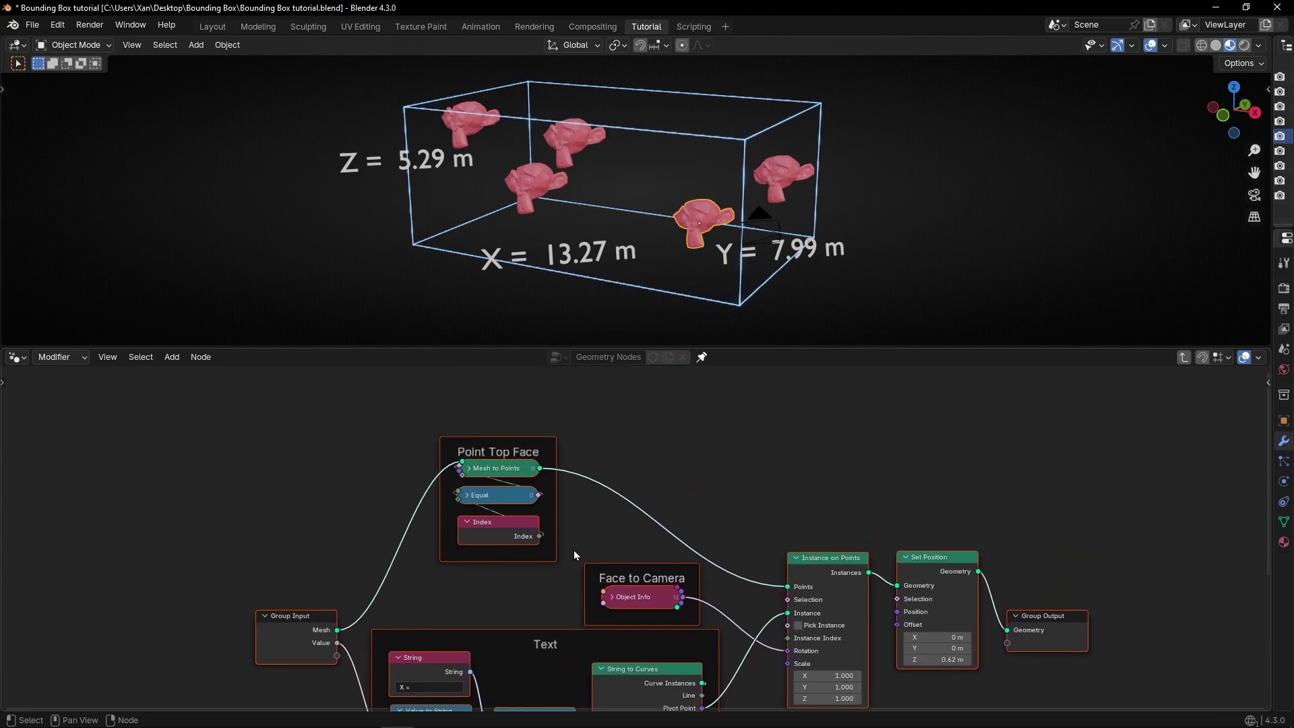
scroll(575, 551, "up", 1)
left_click(455, 493)
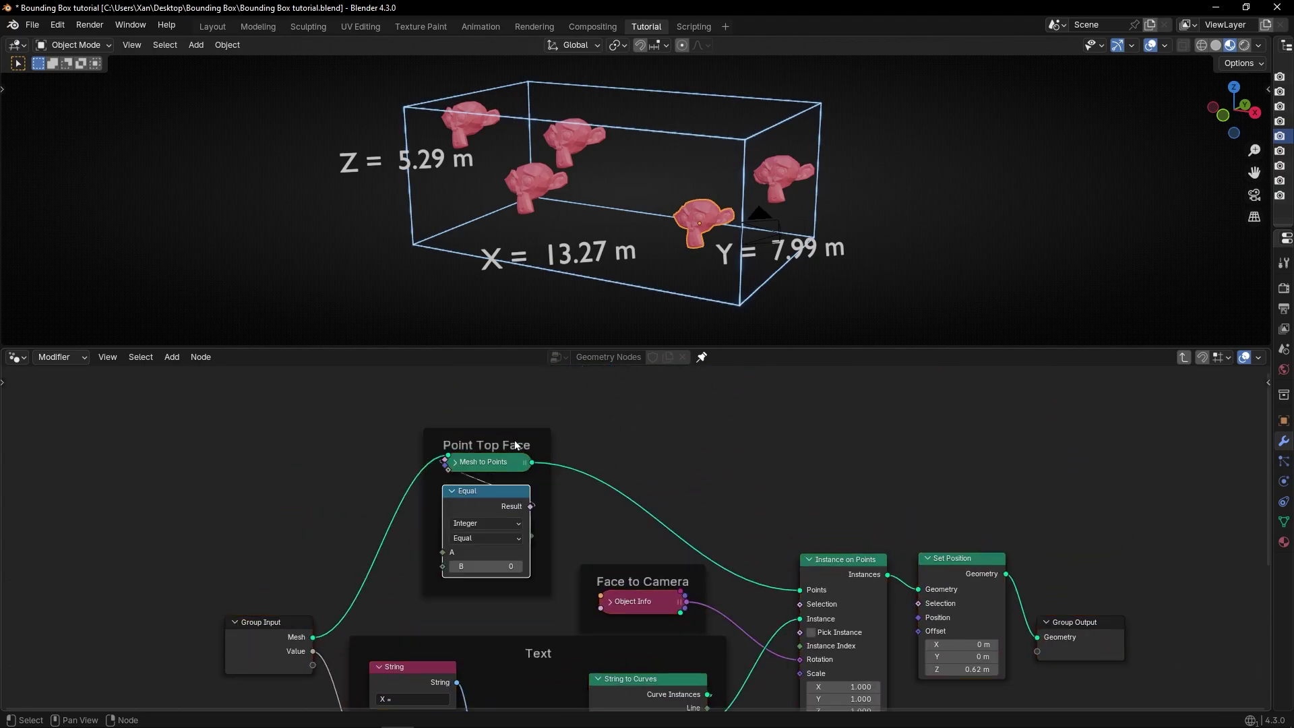
left_click(455, 490)
left_click(456, 463)
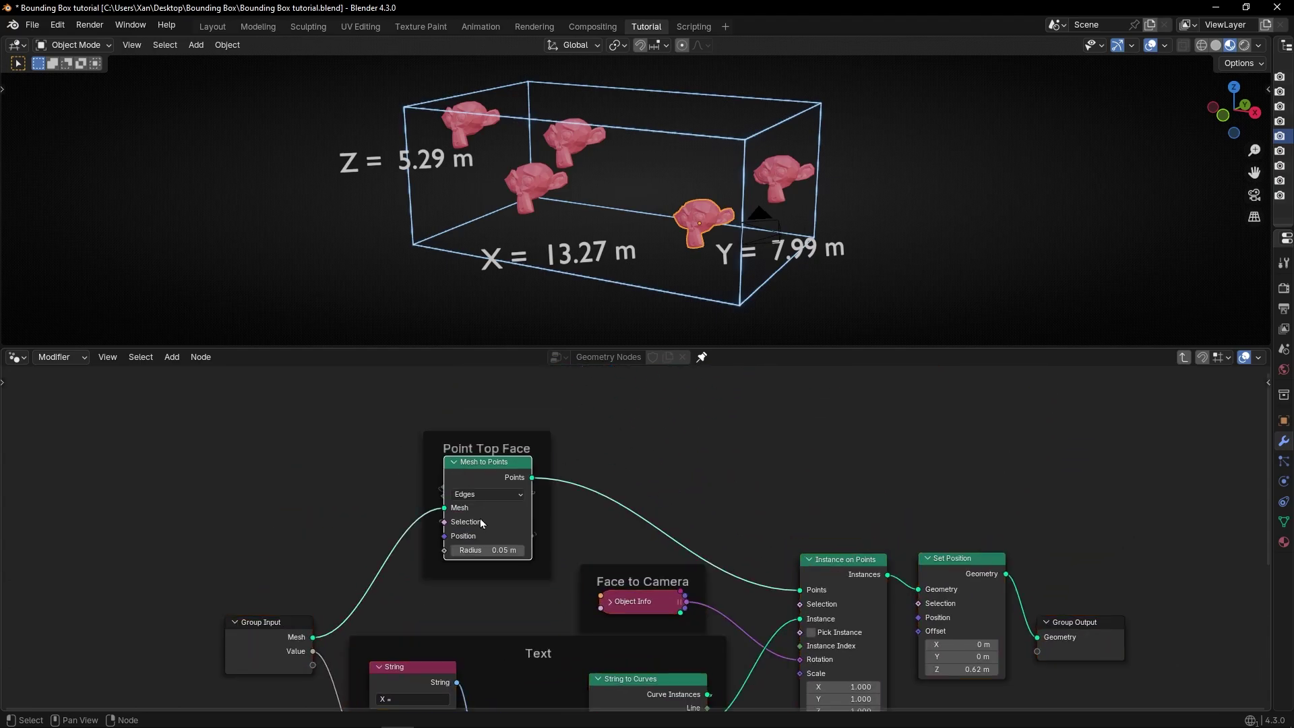
left_click(454, 463)
middle_click_drag(739, 264, 613, 292)
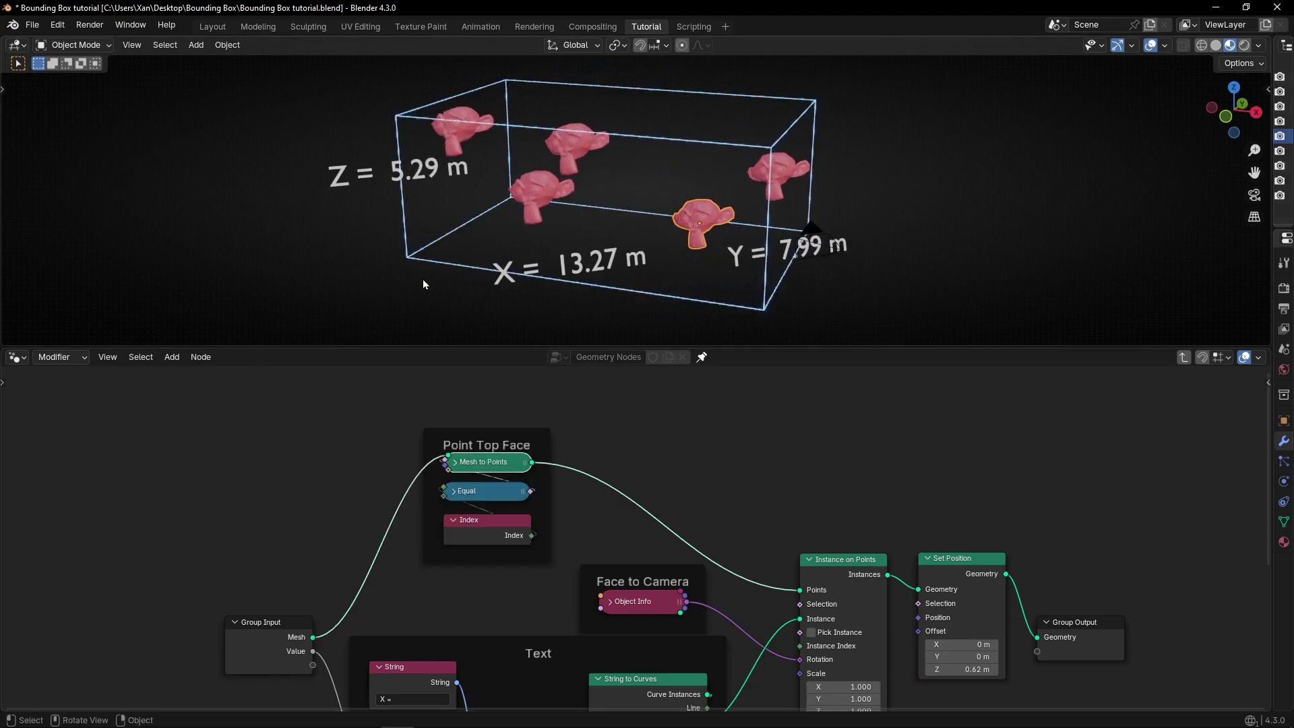
middle_click_drag(803, 265, 608, 266)
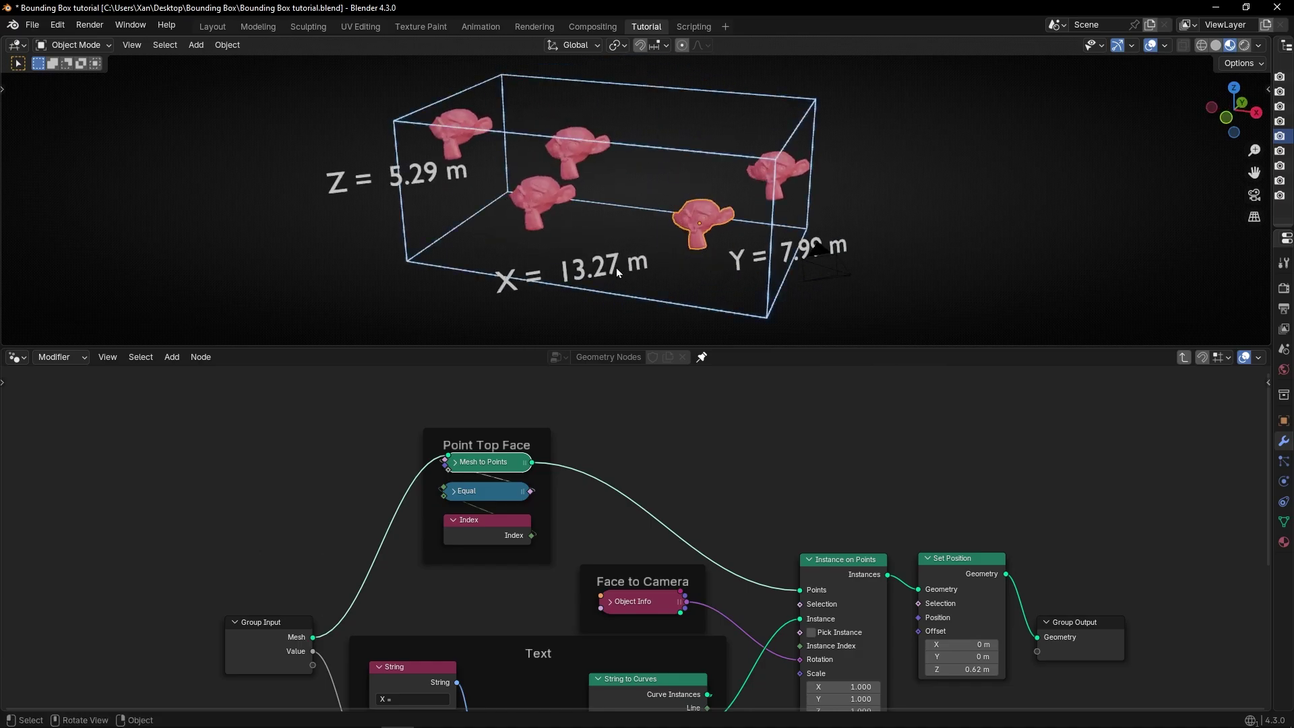
Step: Switch to a full-screen camera view and move the nearby monkey up and to the right
key("KP_0")
key("ctrl+space")
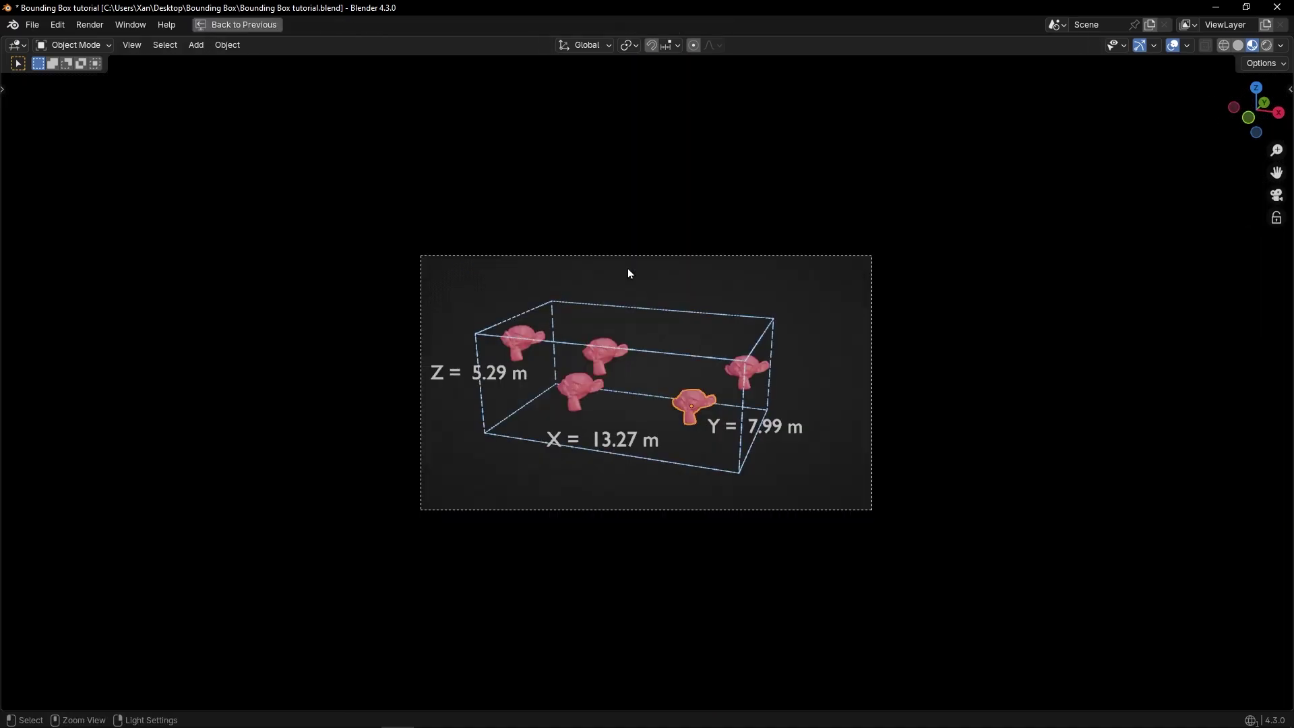
scroll(615, 416, "up", 4)
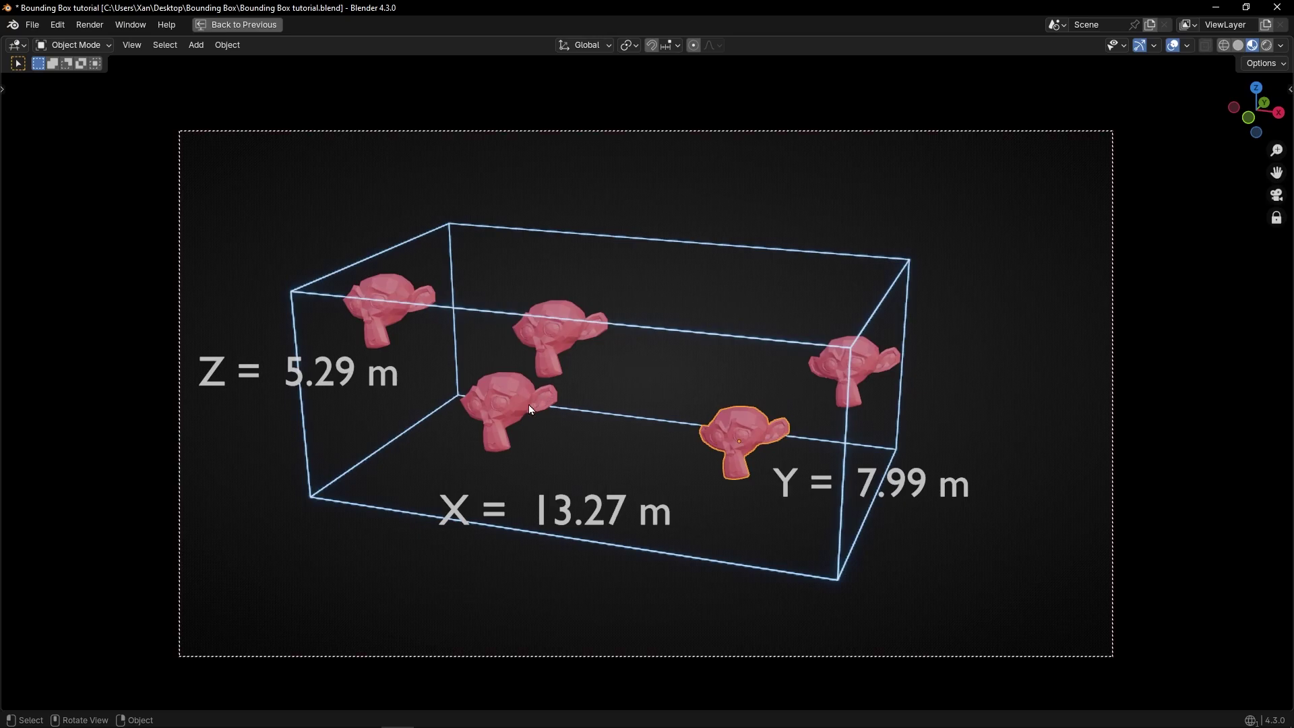
left_click(528, 404)
middle_click_drag(577, 427, 618, 360)
key("g")
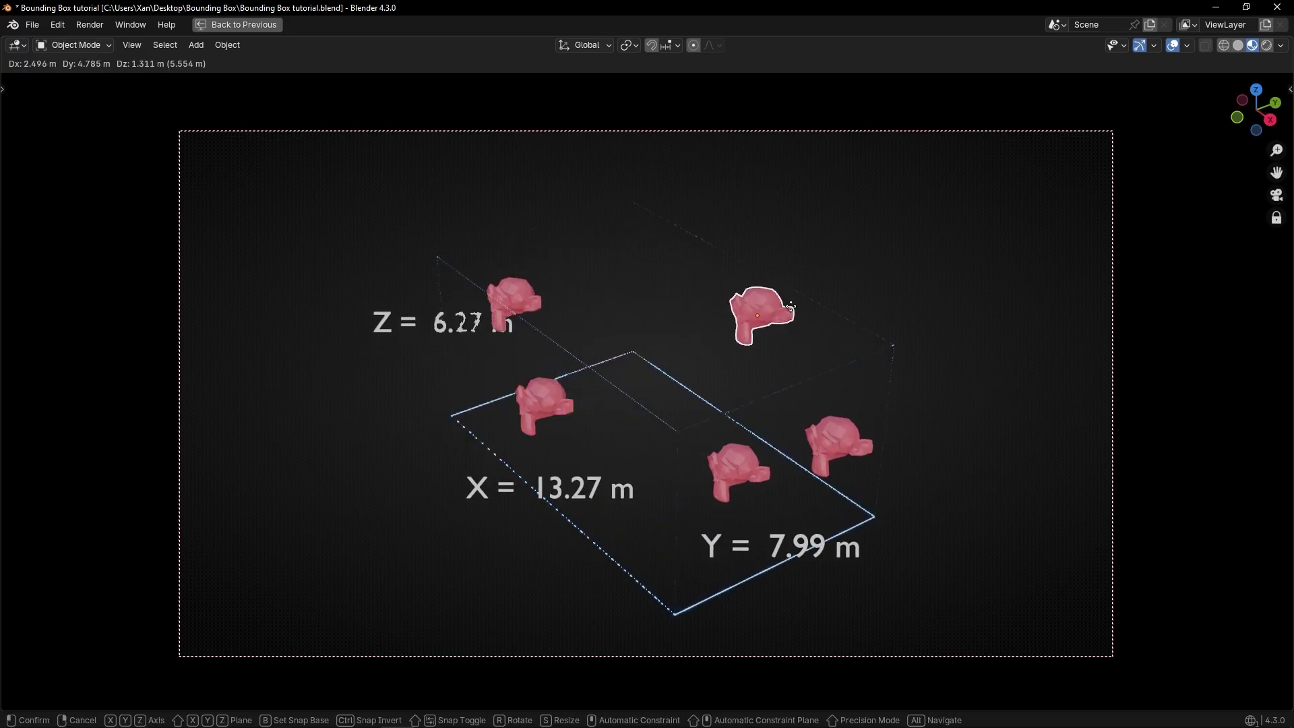
left_click(764, 306)
Step: Move the left, top-left and right monkeys outward, then restore the split layout
left_click(542, 412)
key("g")
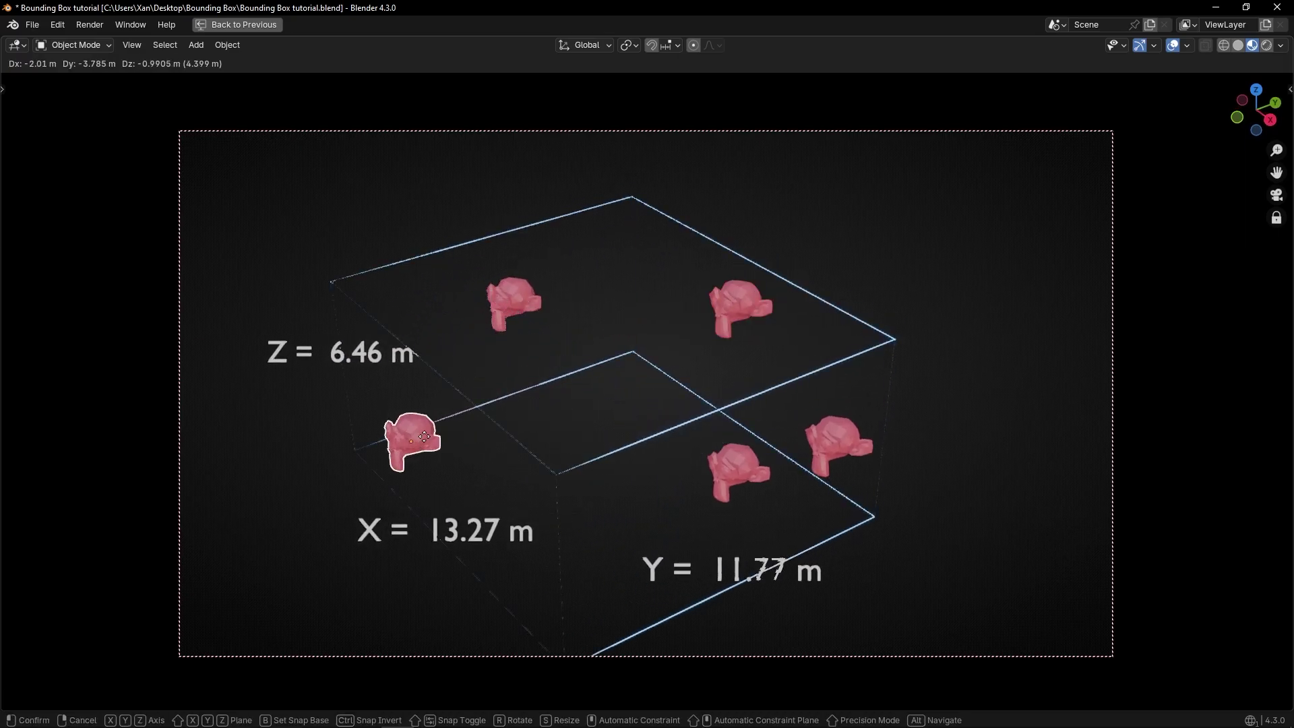
left_click(519, 422)
left_click(513, 307)
key("g")
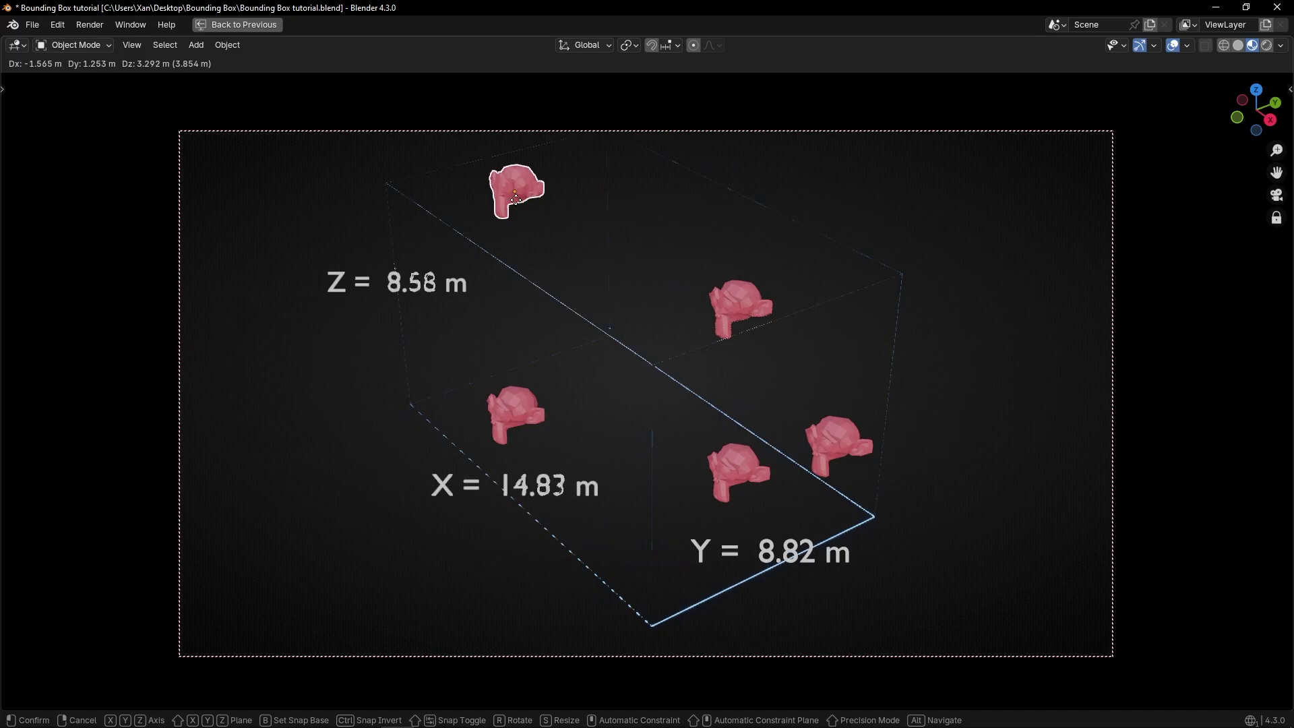
left_click(525, 243)
left_click(816, 450)
key("g")
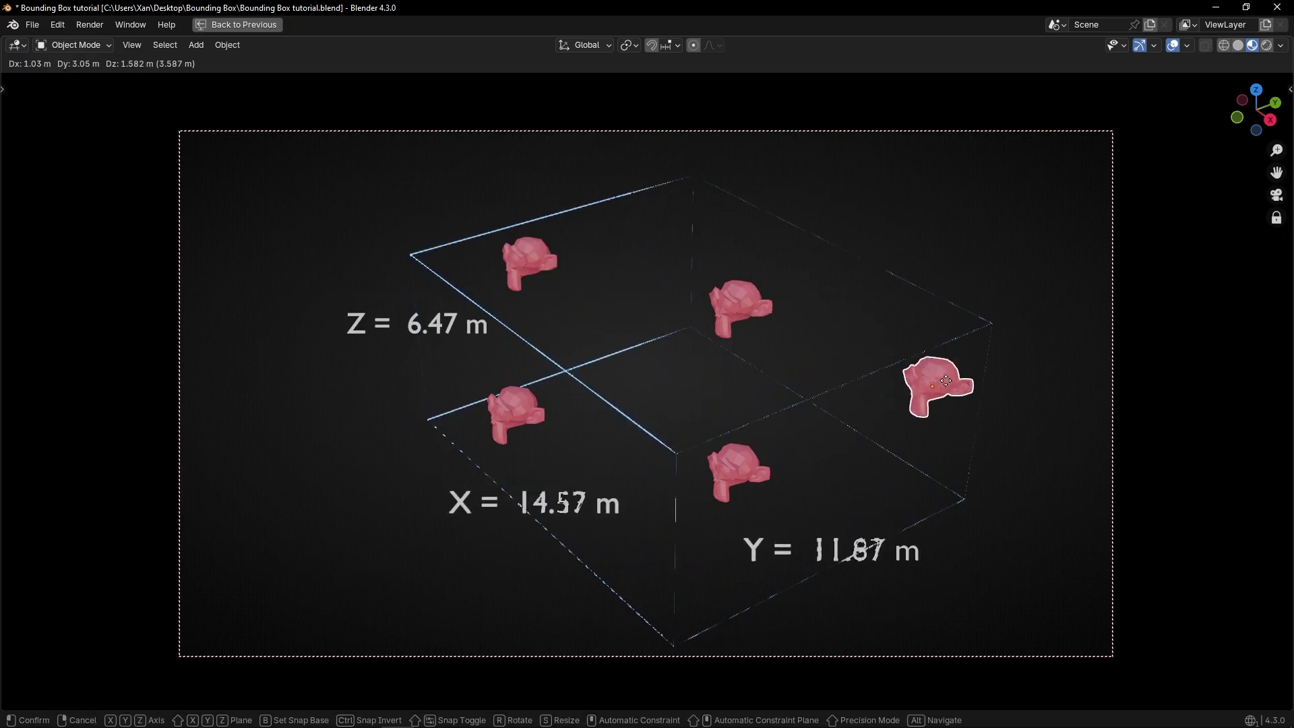
left_click(893, 395)
key("ctrl+space")
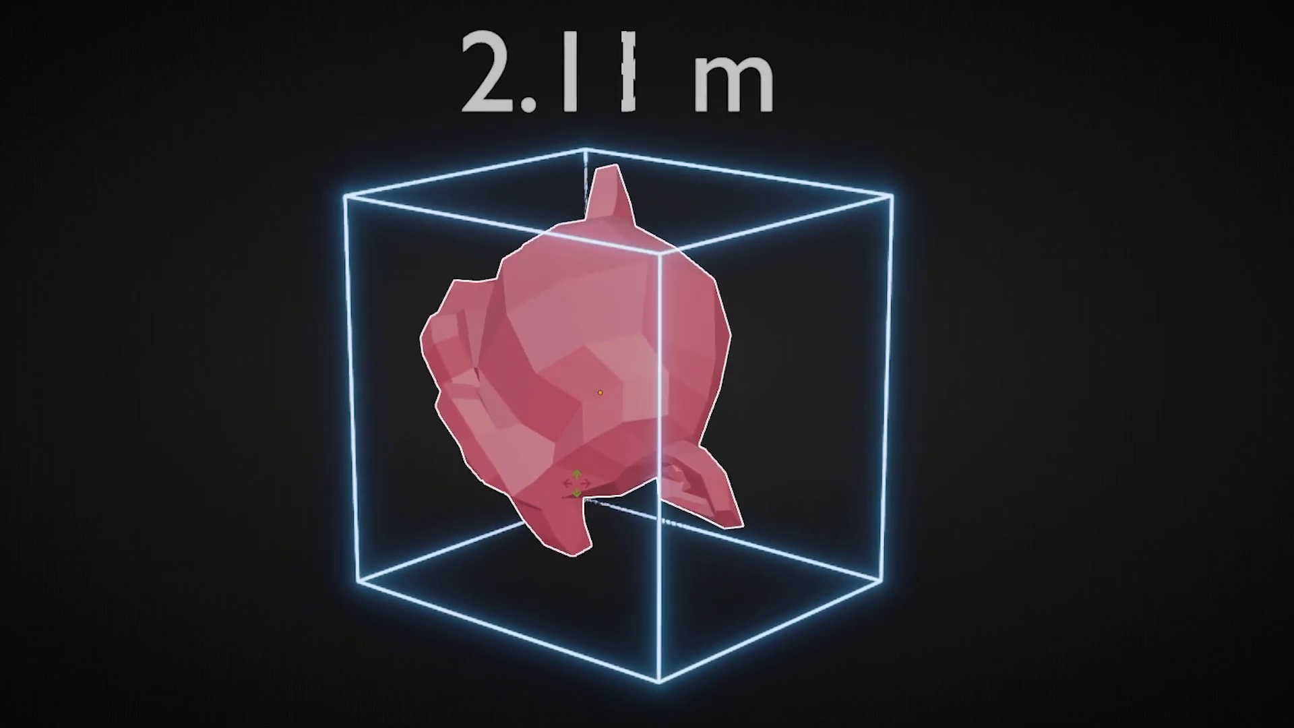
Step: Cancel the monkey's rotation and scale it so the height label reads 1.81 m
right_click(685, 425)
key("s")
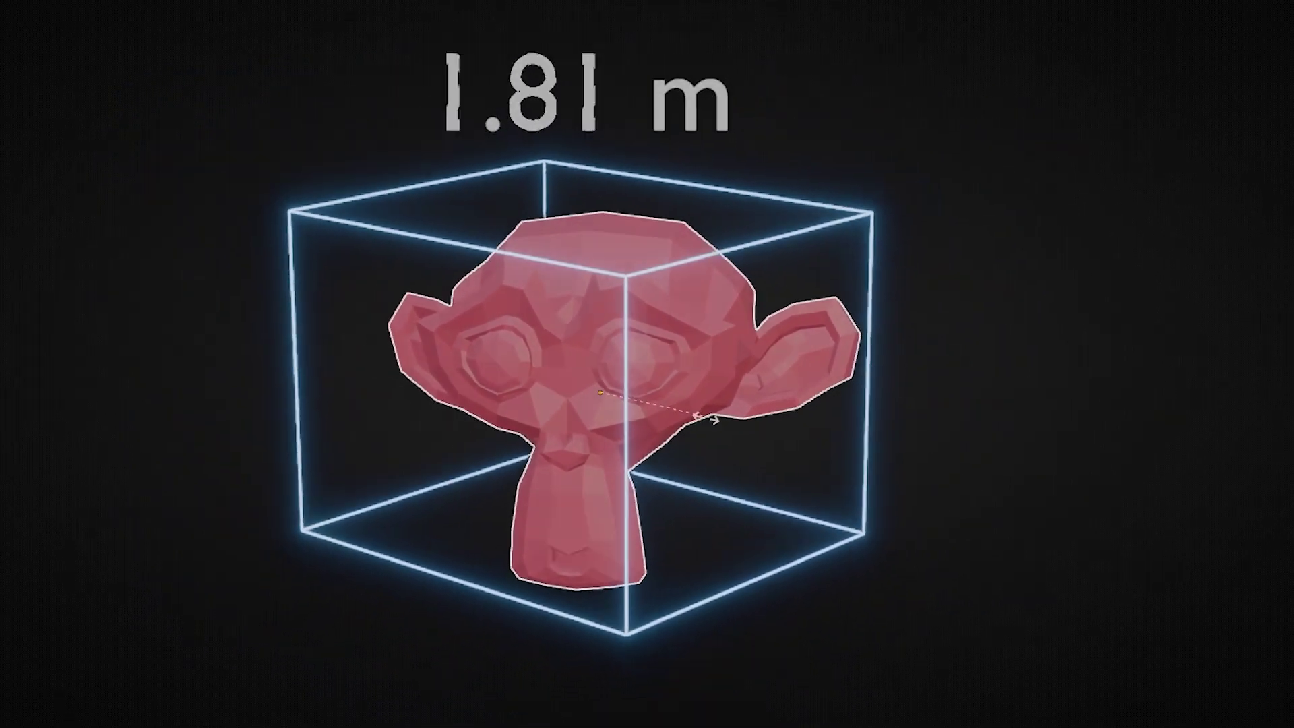